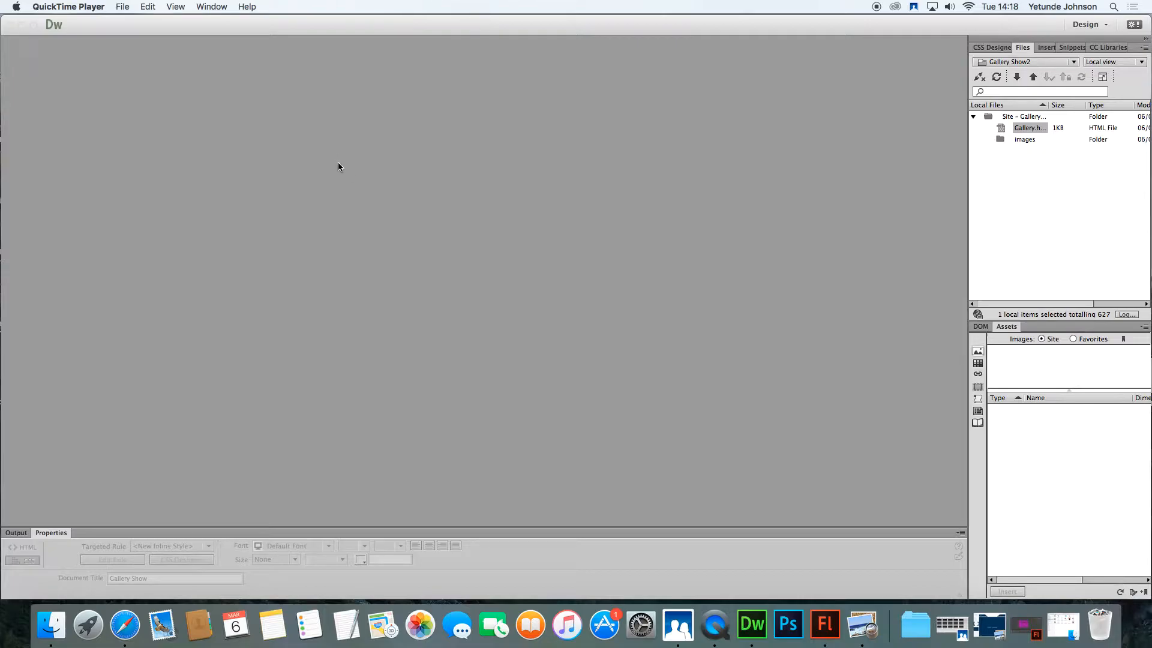
Step: Create a new site named "Smarts Leisure PArk" with the default local folder and save it
left_click(146, 84)
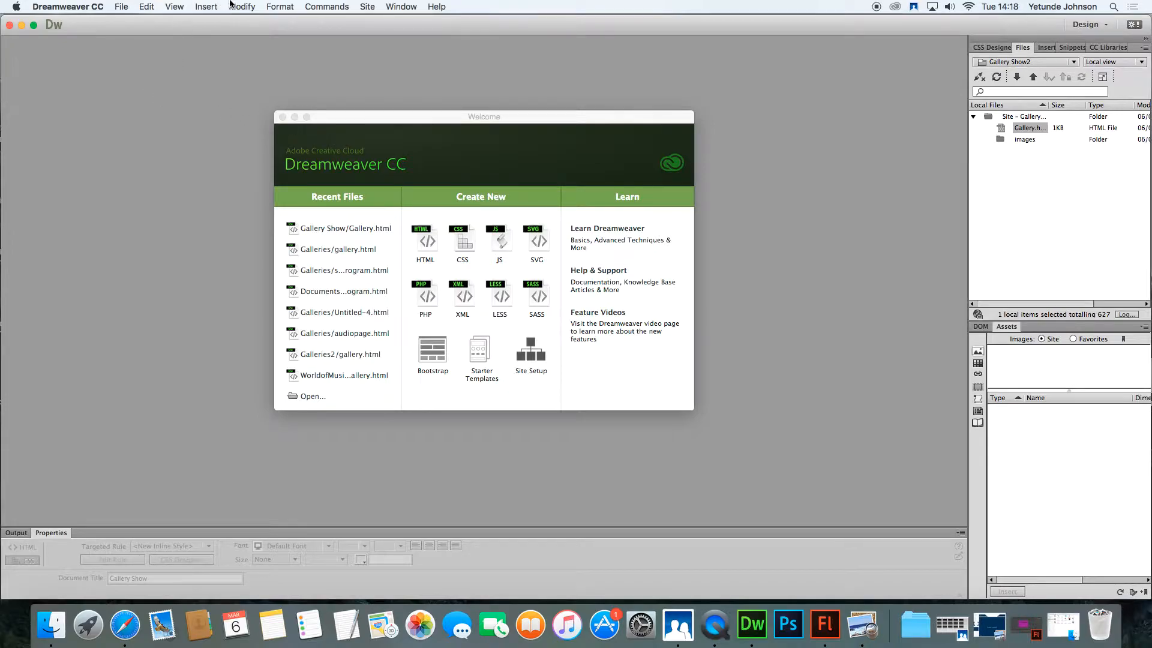
left_click(367, 6)
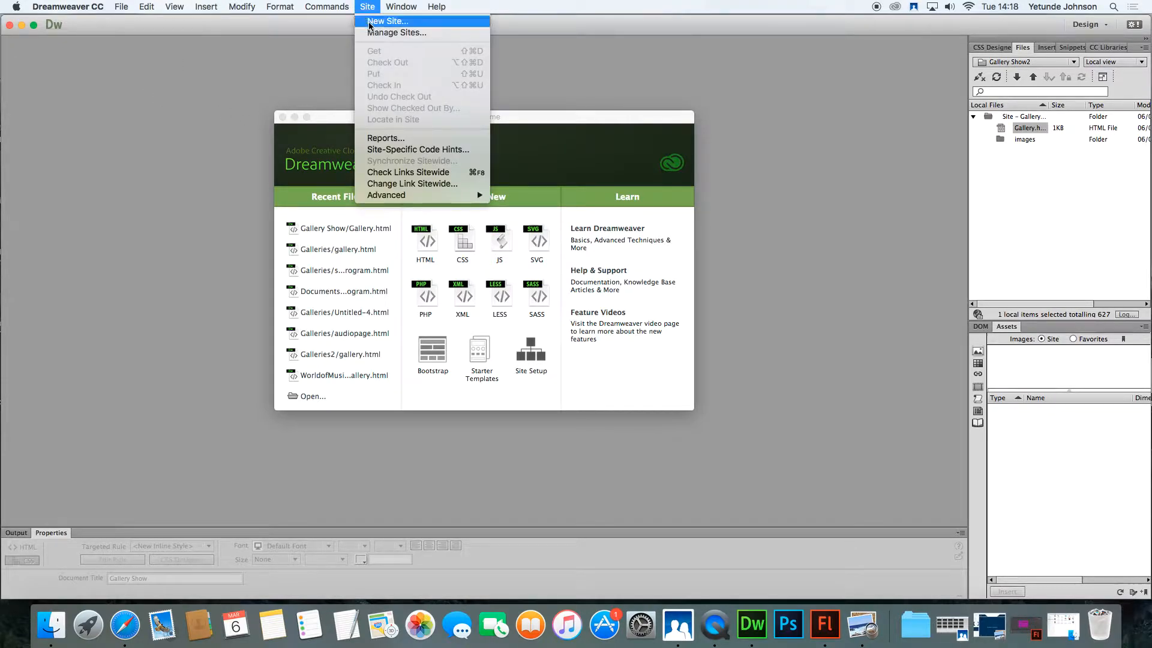
left_click(368, 22)
left_click(415, 219)
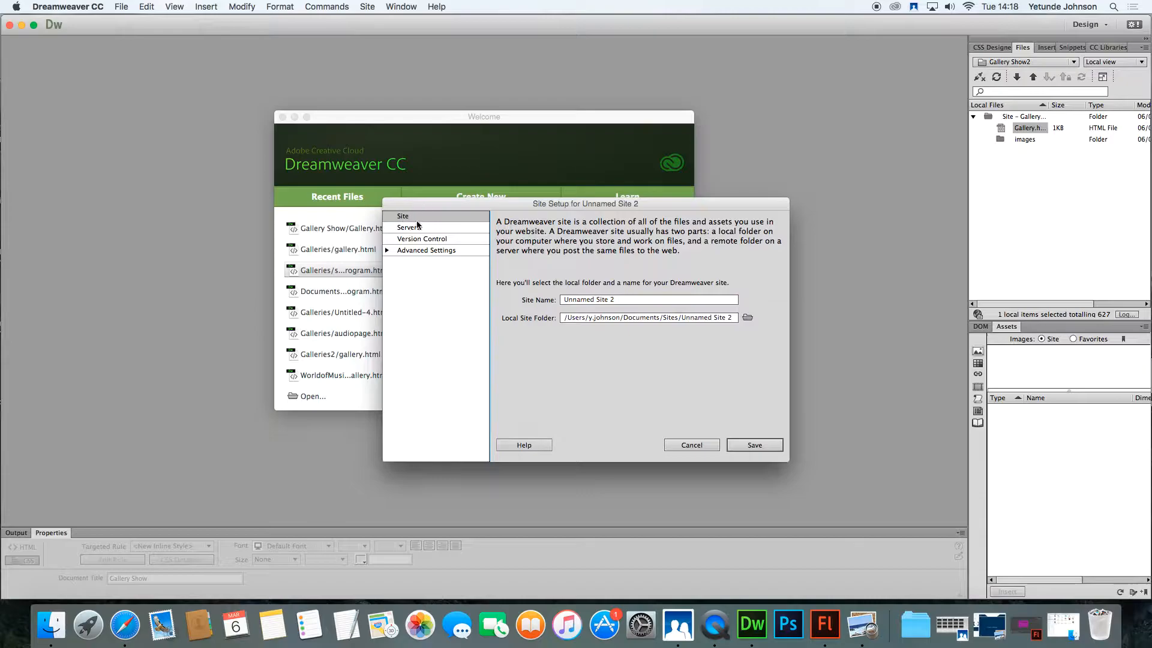
left_click(579, 299)
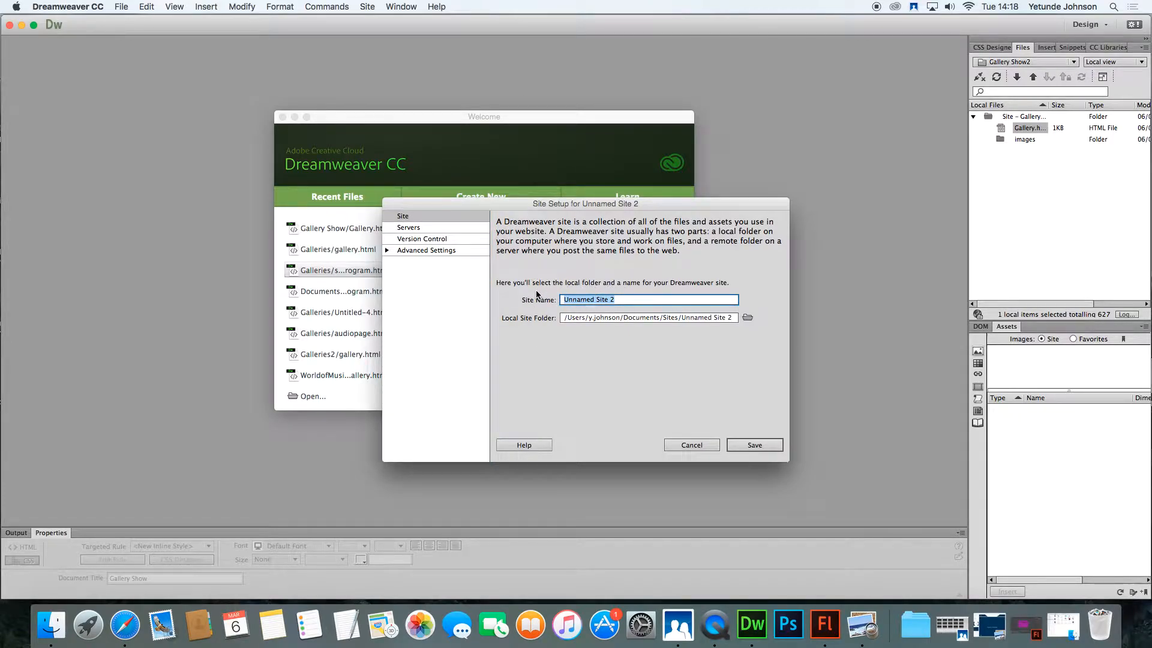
type("Smarts Leisr")
key("BackSpace")
type("ure PArk")
key("Return")
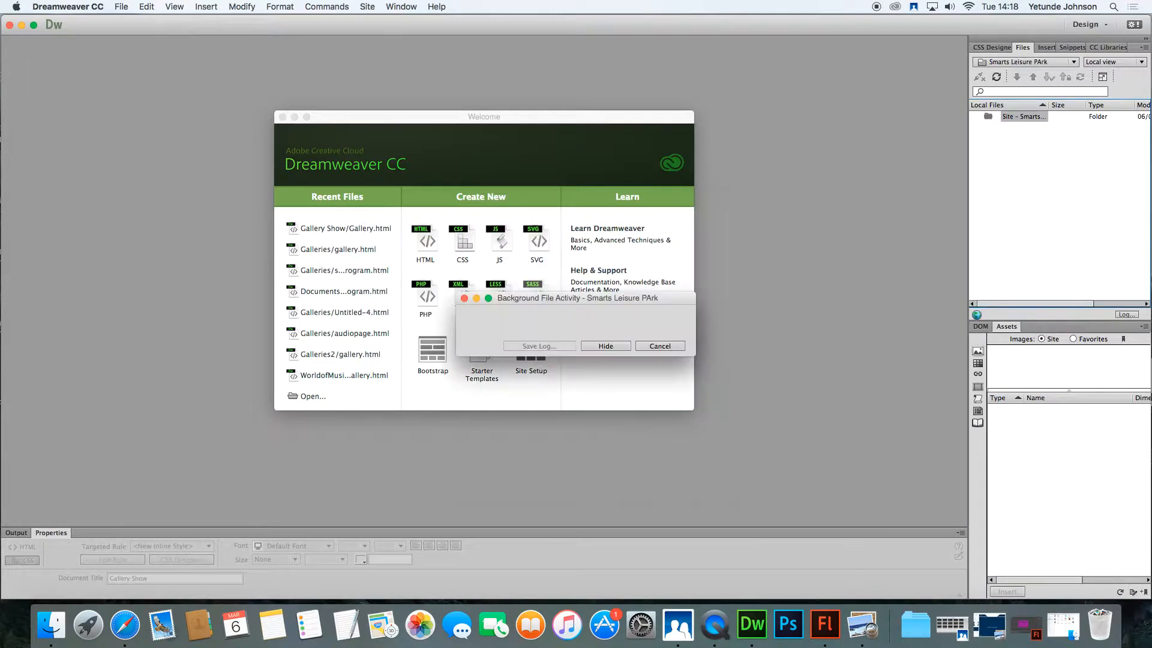
left_click(633, 343)
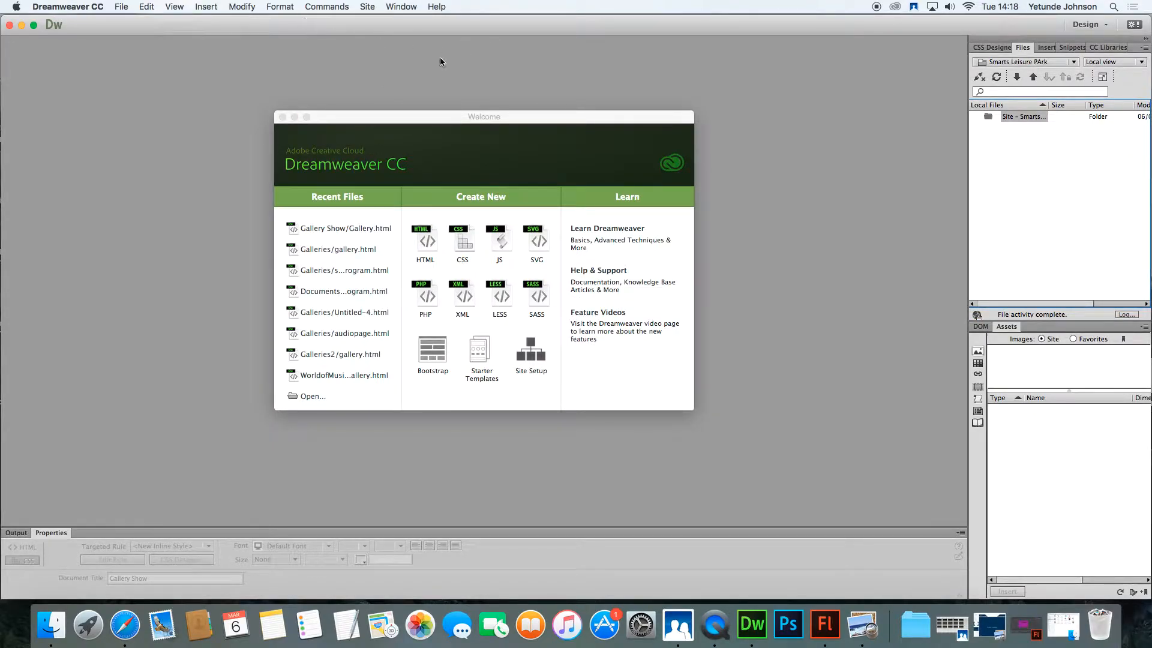
Step: Start another new site and name it "Smarts Leisure Parks"
left_click(366, 7)
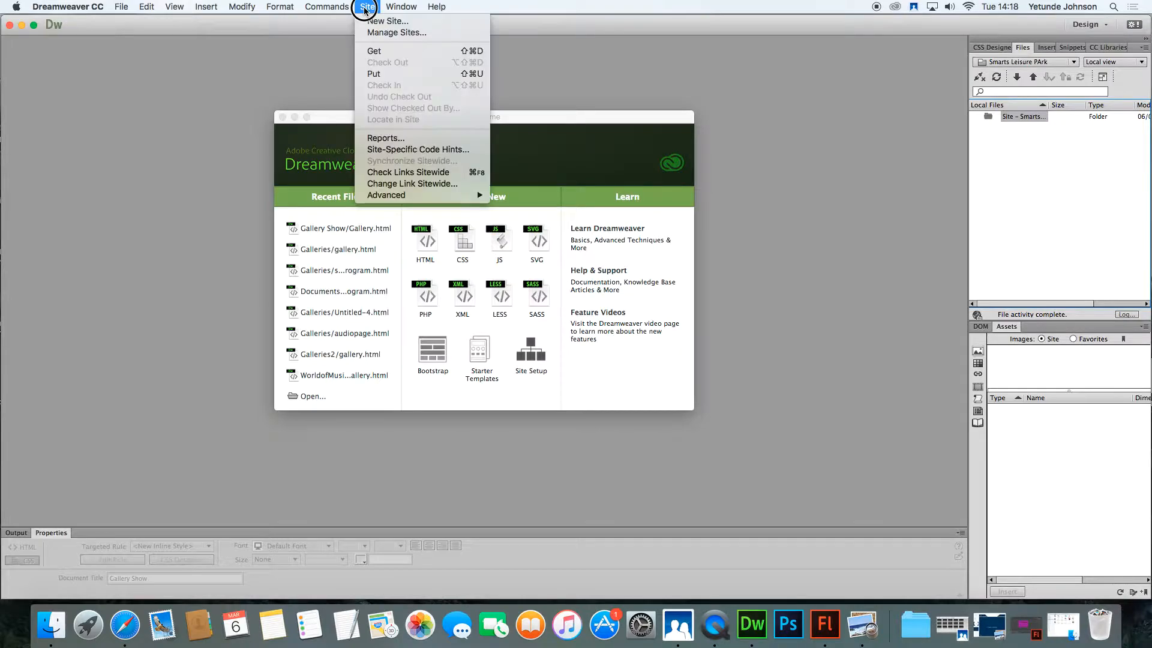
left_click(374, 23)
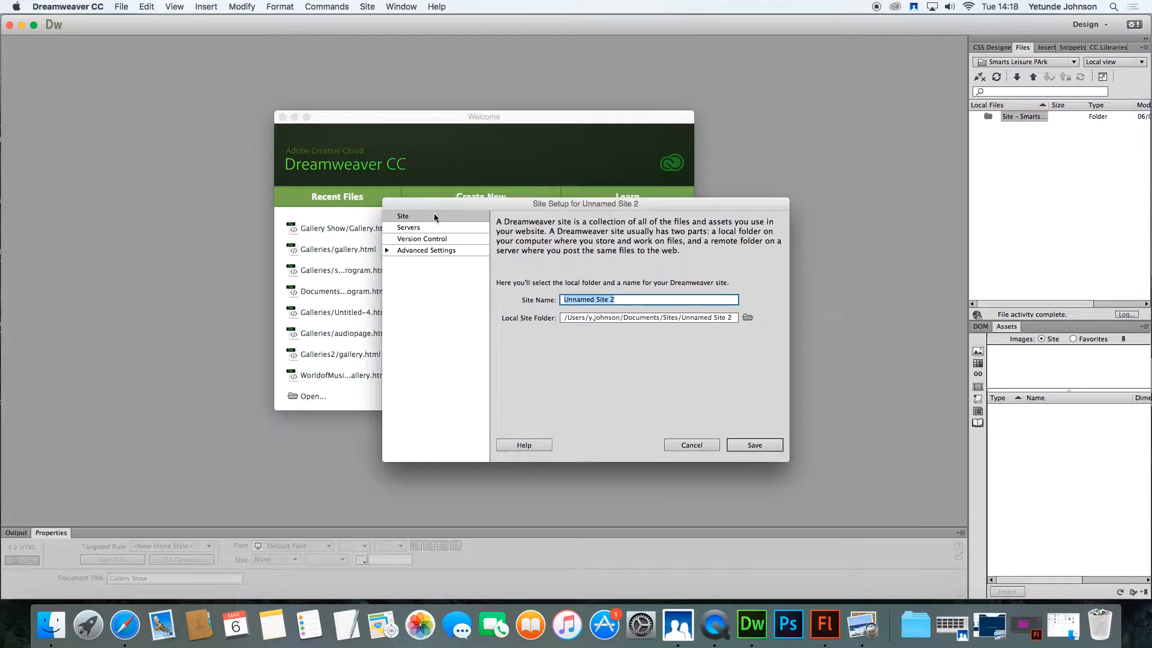
left_click(621, 297)
type("Smarts Leisure Park")
left_click(591, 318)
left_click(649, 299)
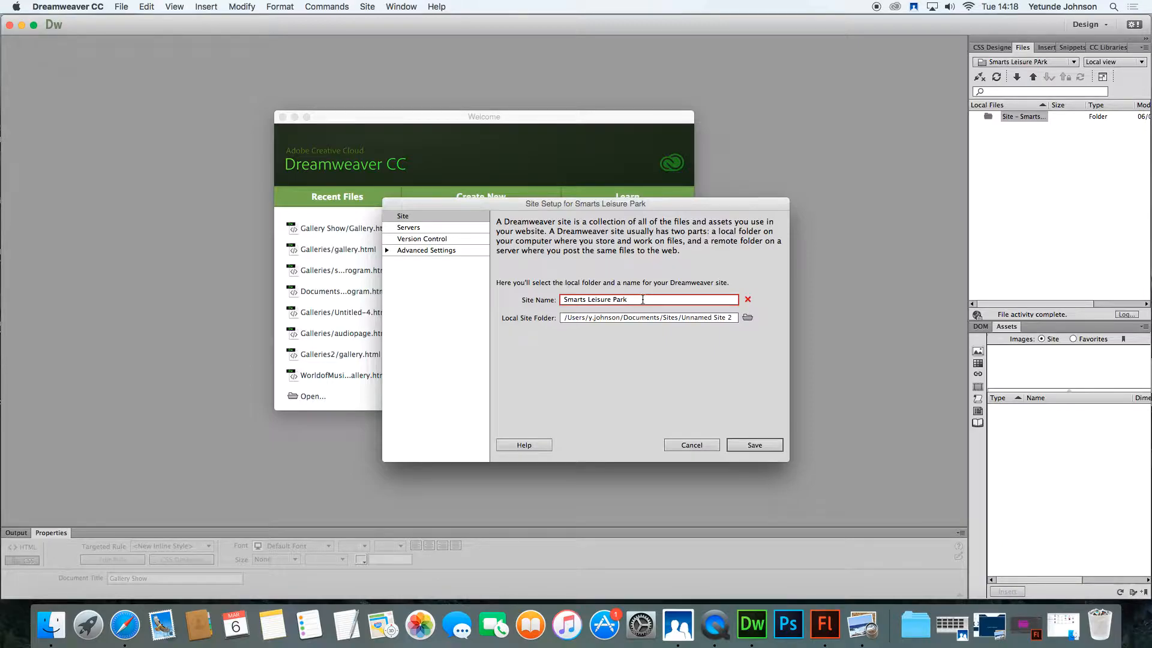
type("s")
key("Tab")
Step: Set the local site folder to a new folder named SmartsLeisurePark inside Documents/Sites
left_click(748, 319)
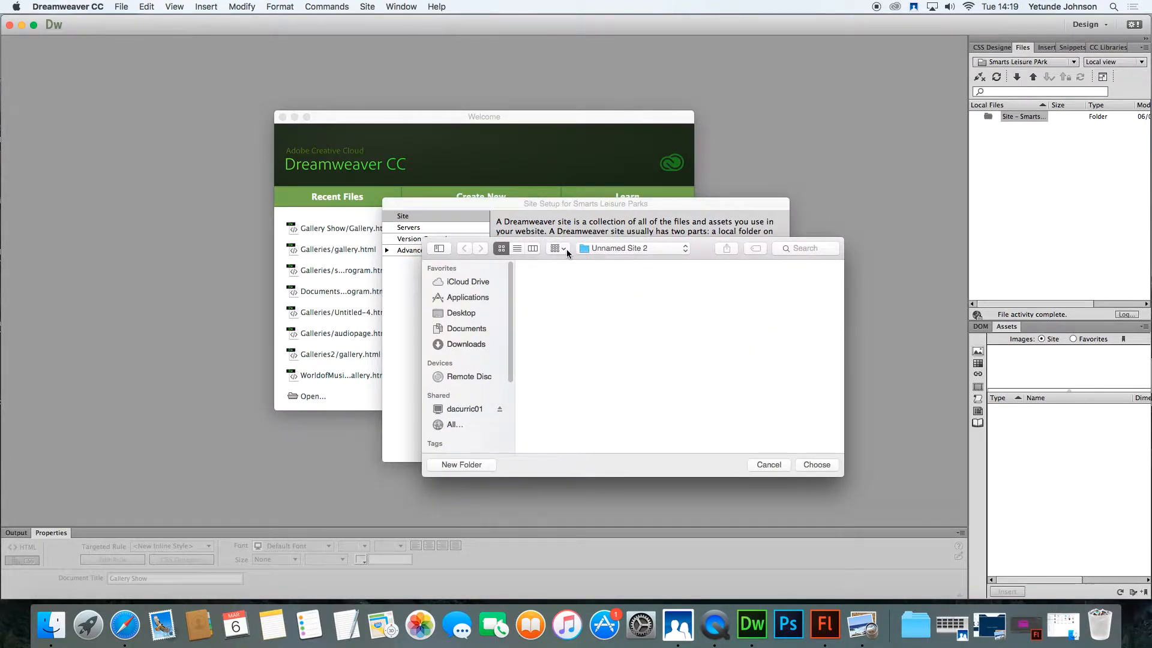
left_click(463, 332)
left_click_drag(838, 298, 828, 390)
double_click(772, 308)
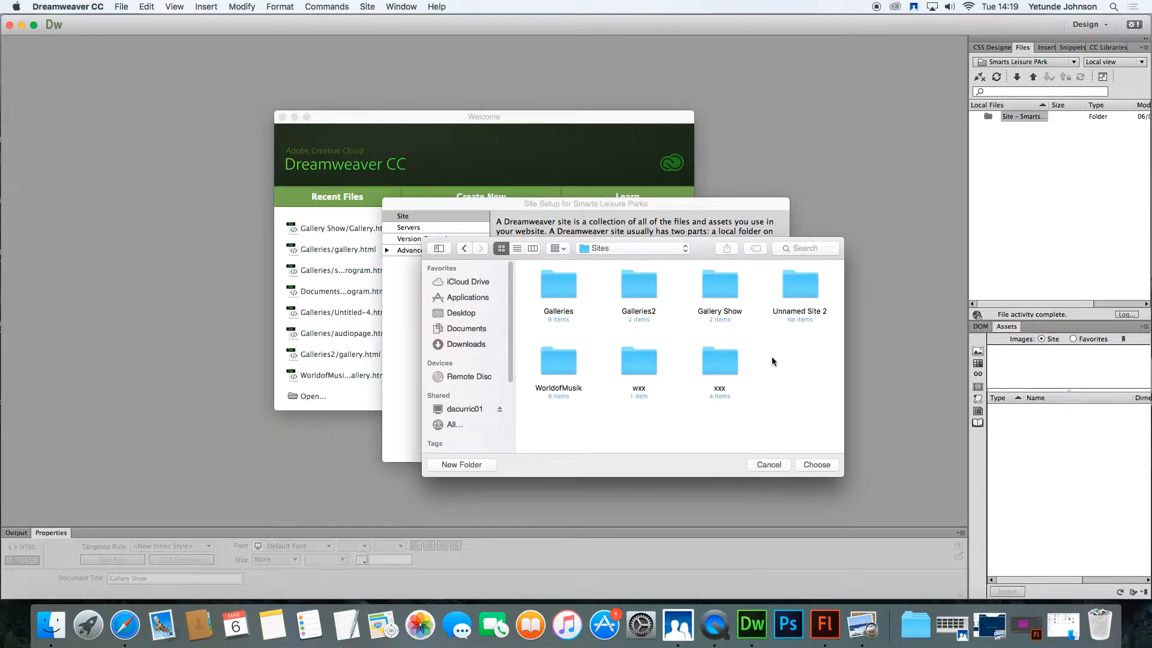
left_click(477, 466)
type("SmartsLe")
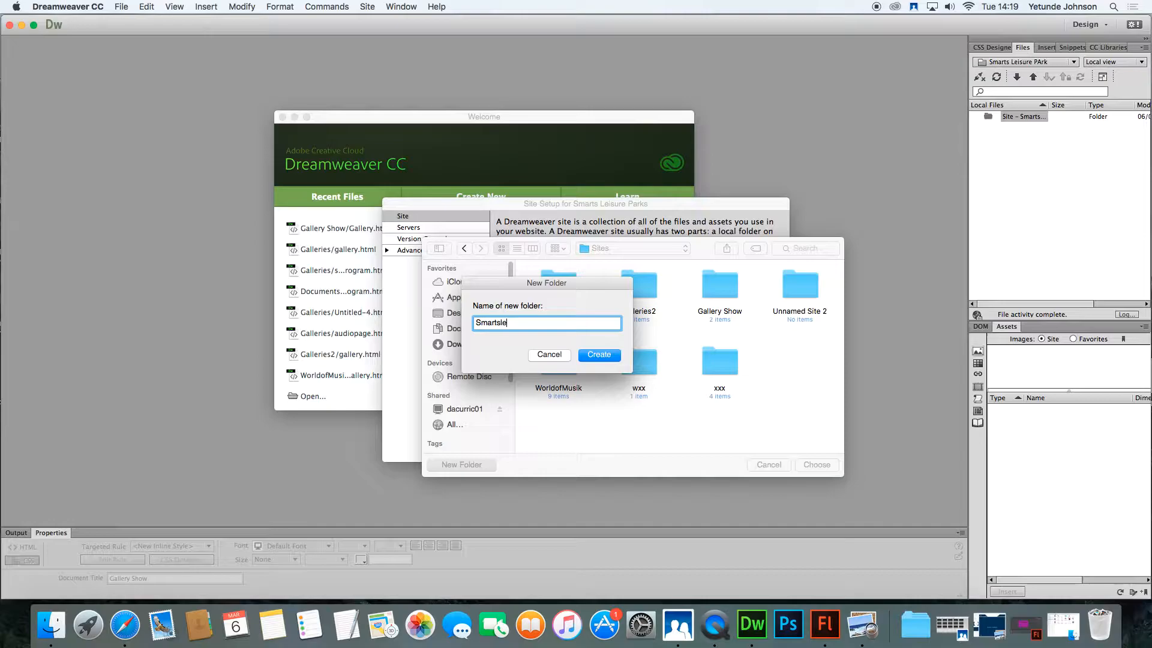
key("BackSpace")
key("BackSpace")
key("BackSpace")
type("Leisure")
left_click(599, 354)
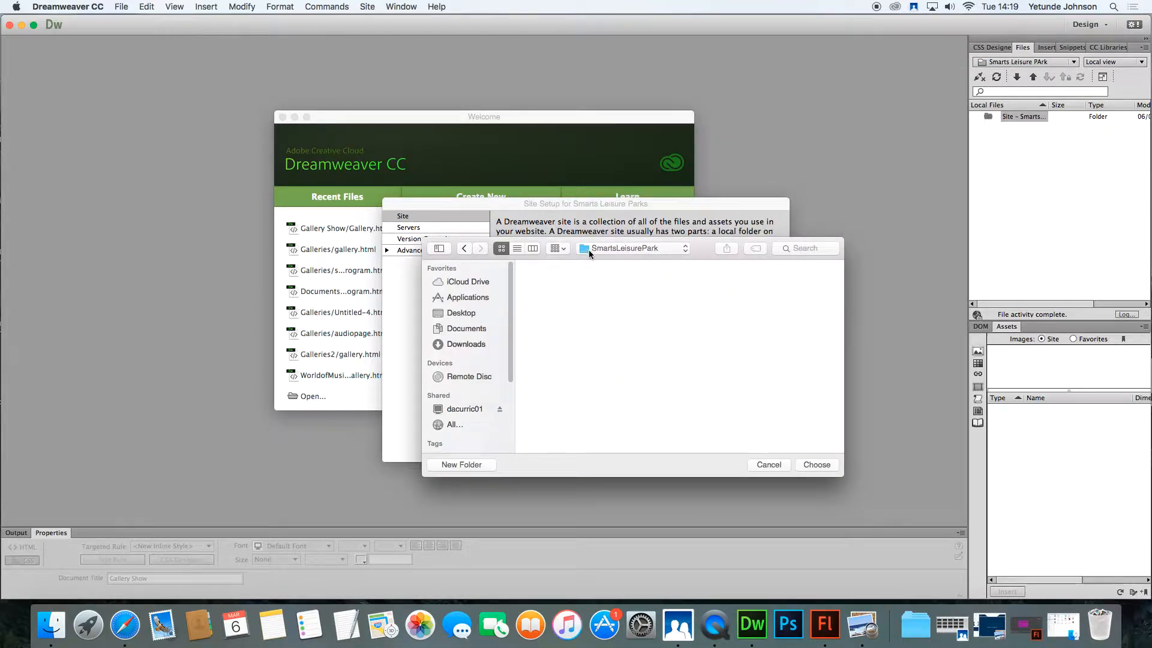
left_click(817, 465)
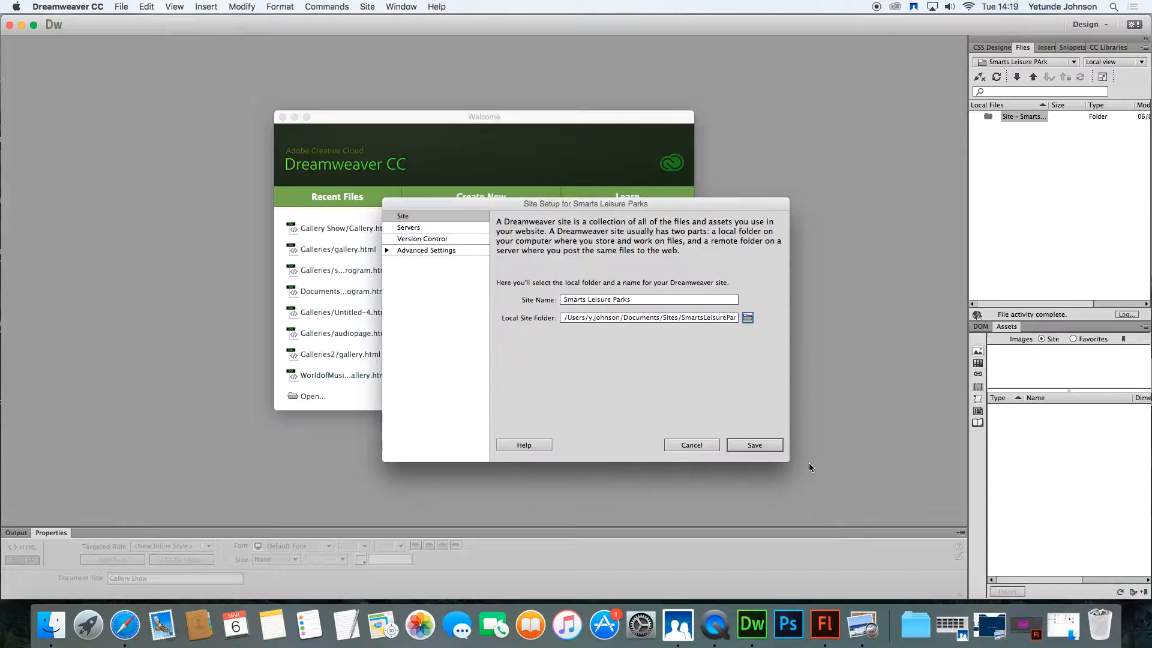
Step: Set the site's default images folder to a new "images" folder inside SmartsLeisurePark and save the site
left_click(409, 251)
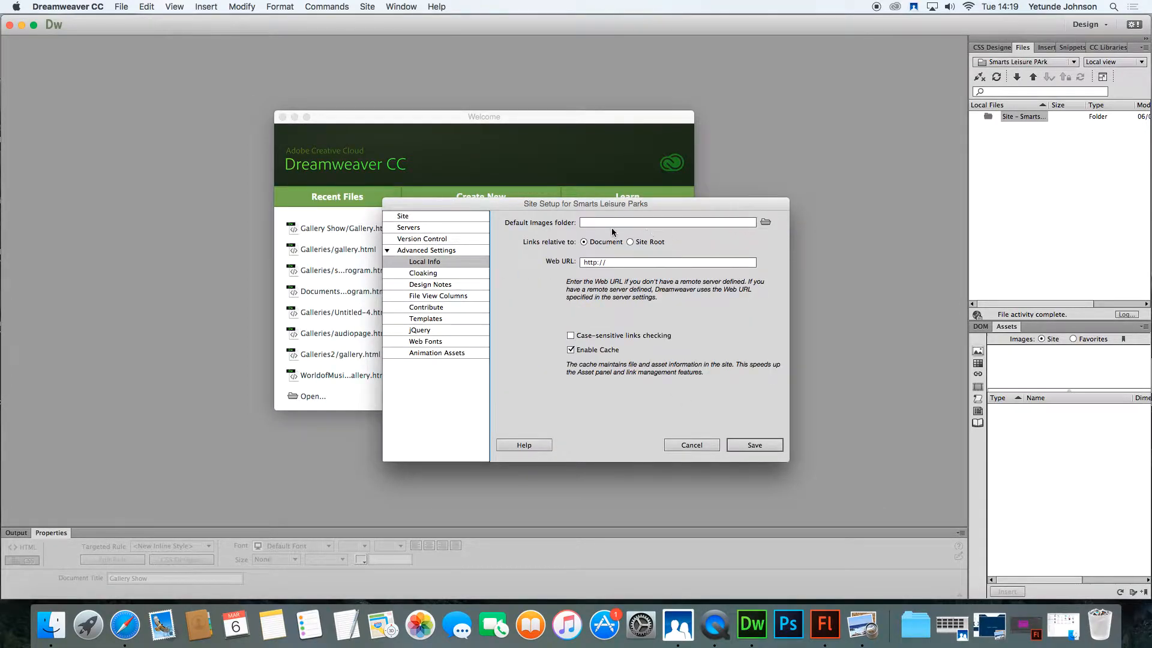
left_click(766, 222)
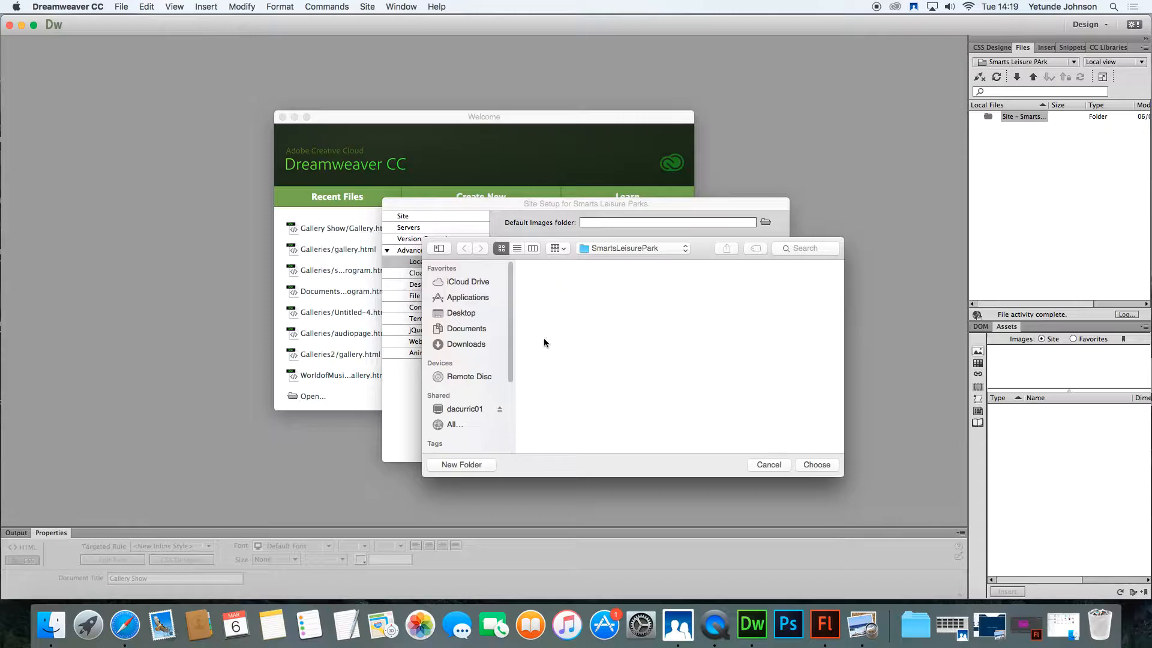
left_click(463, 465)
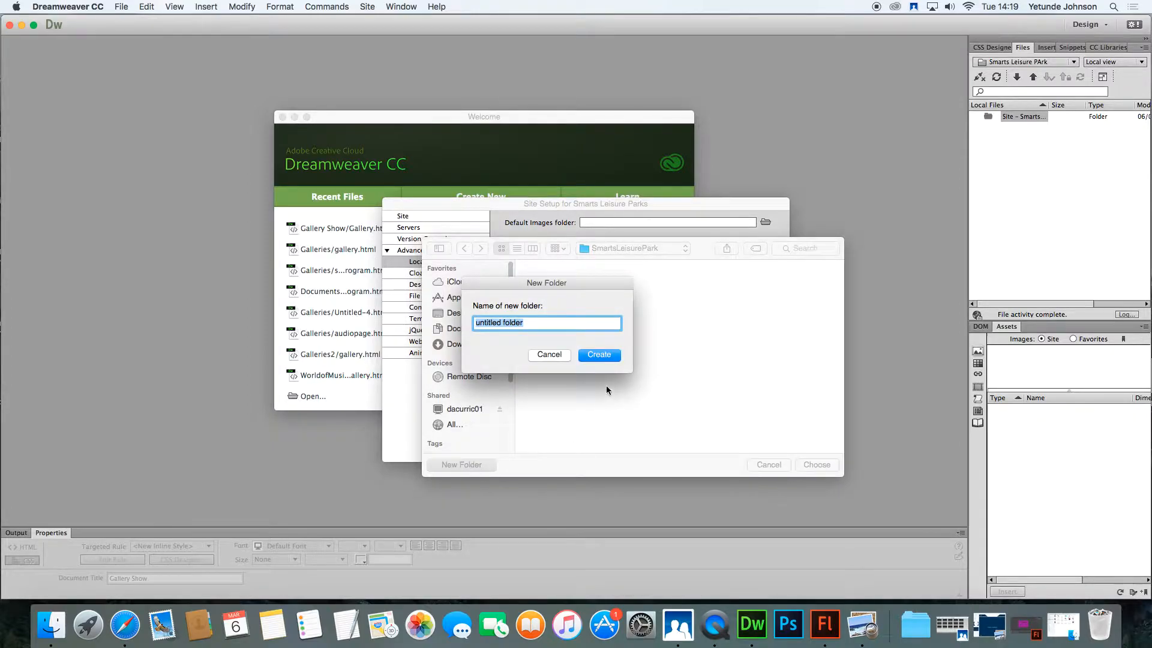
type("images")
left_click(612, 356)
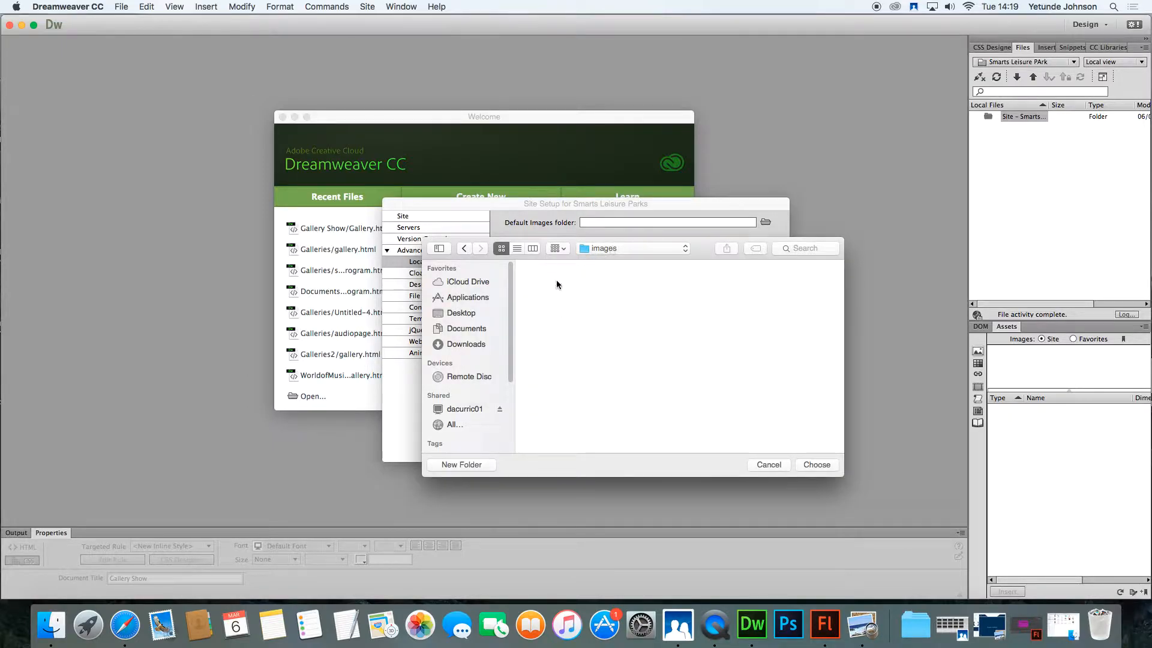
left_click(826, 467)
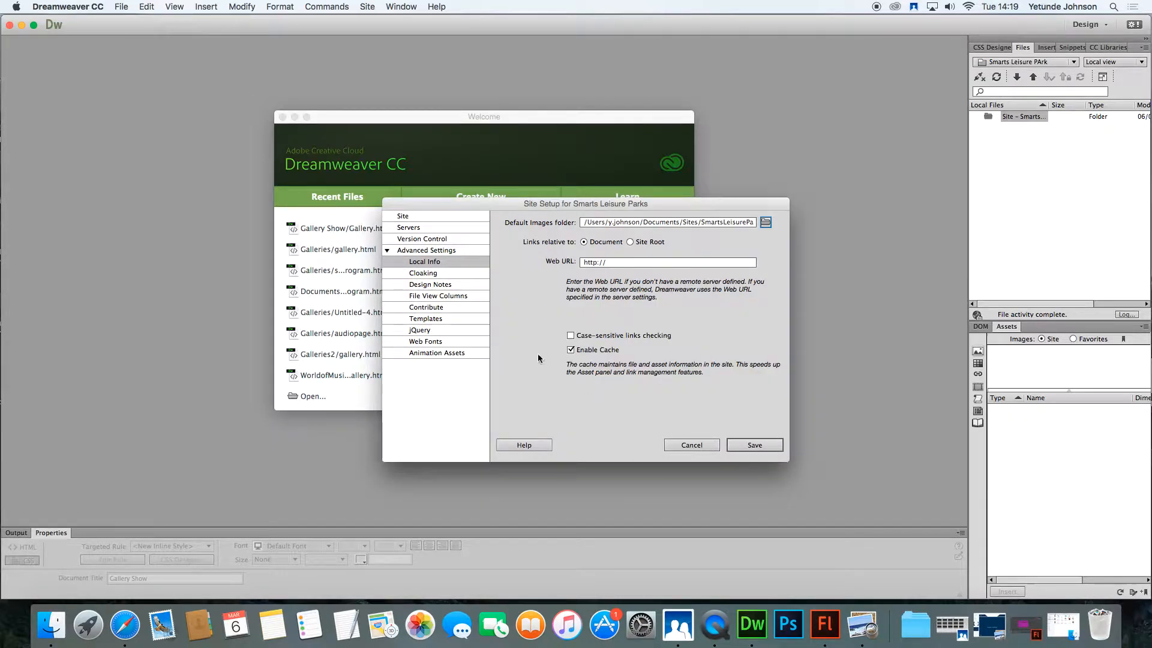
left_click(757, 445)
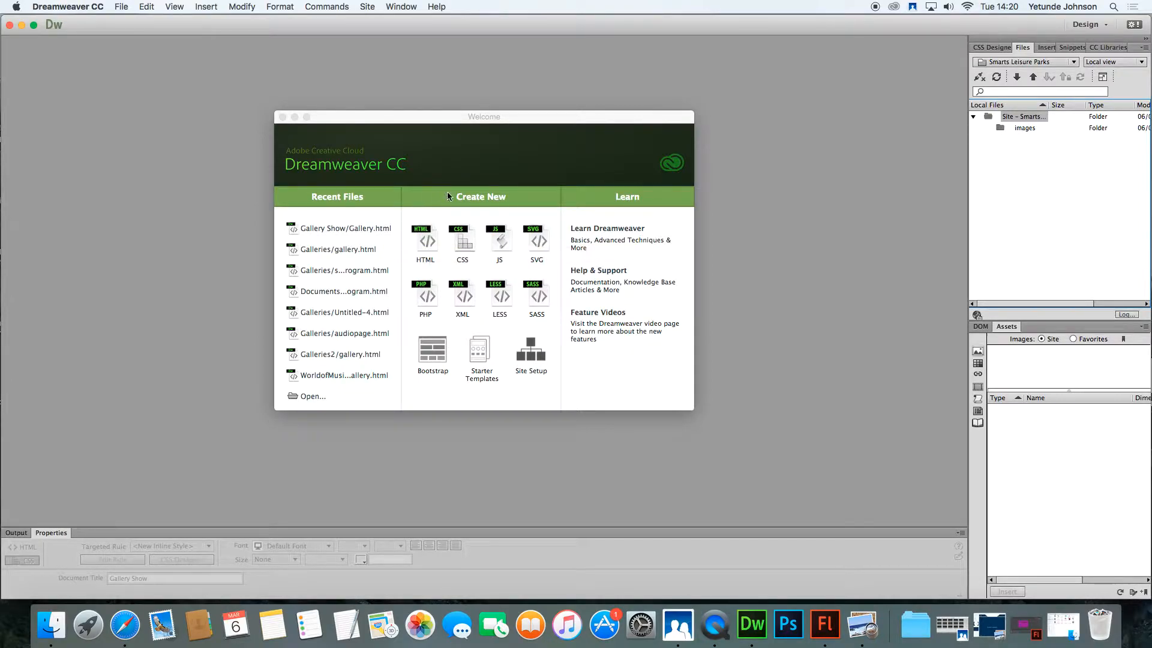
Step: Create a blank HTML5 document without a framework and enlarge the code area of the split view
left_click(420, 233)
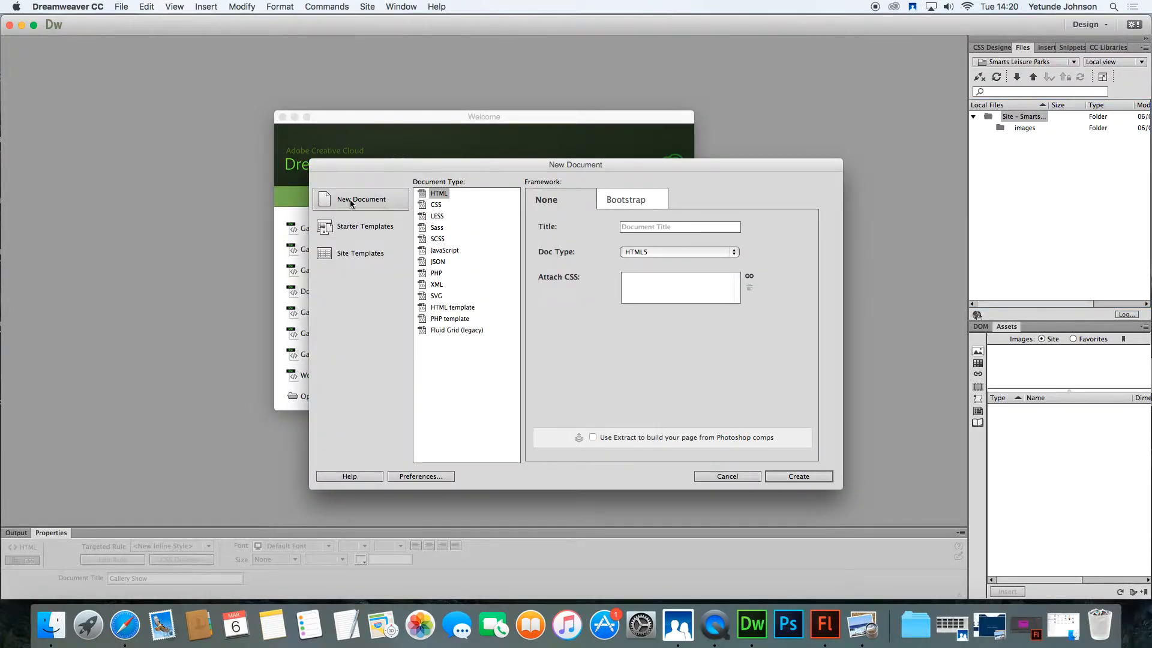
left_click(436, 195)
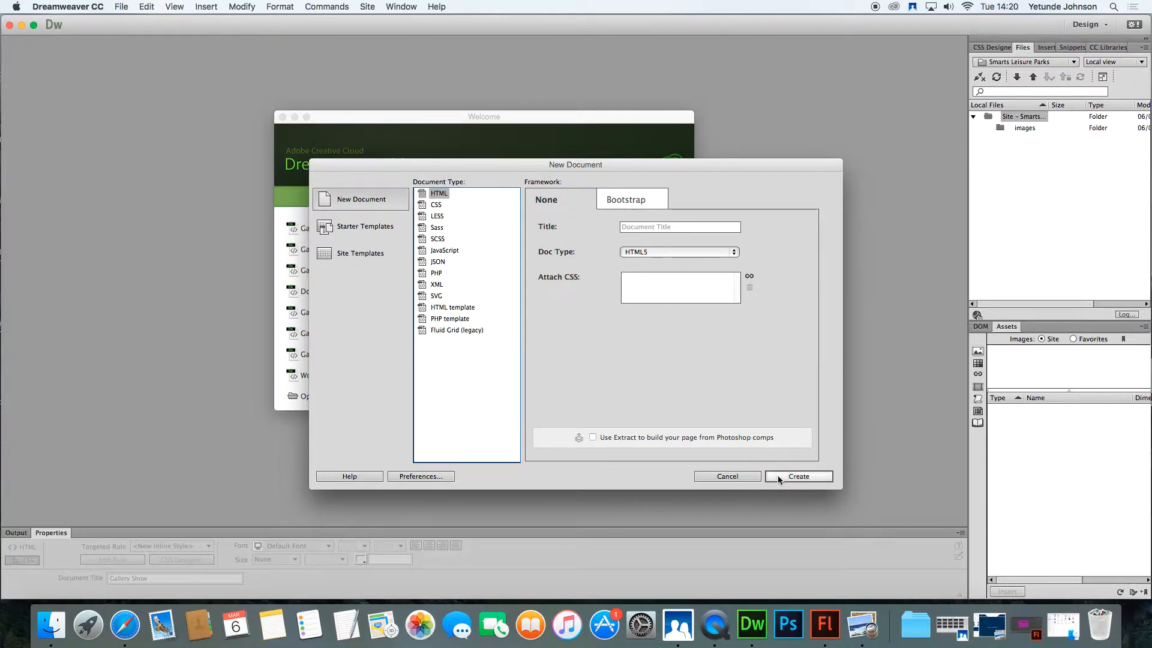
left_click(796, 478)
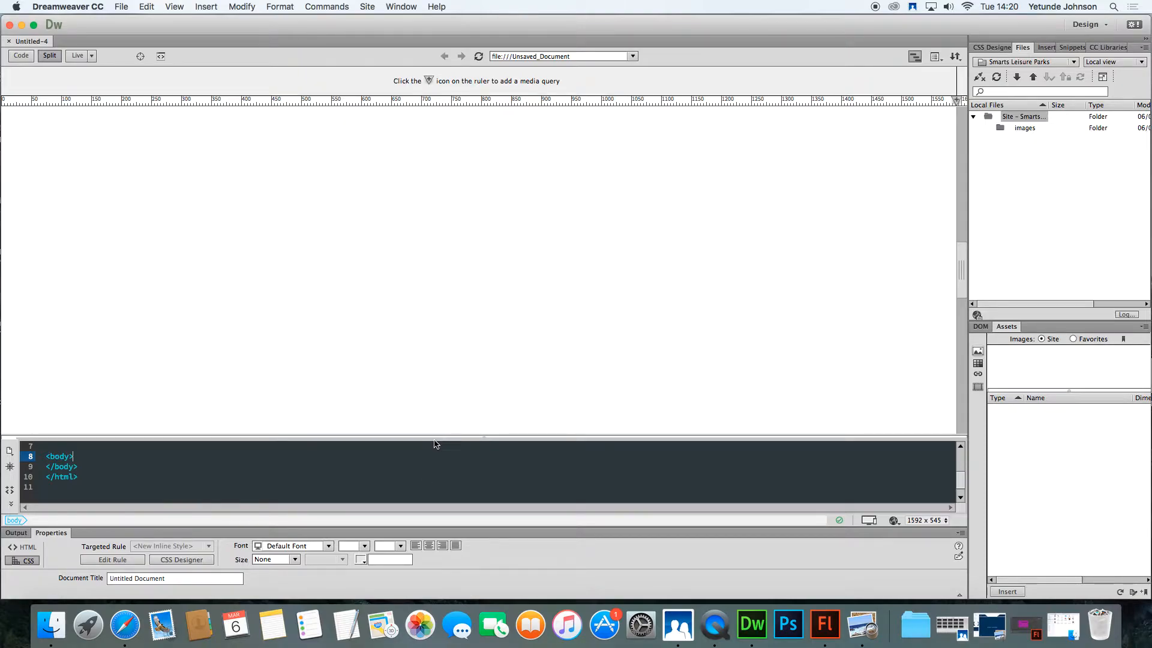
left_click_drag(435, 437, 436, 366)
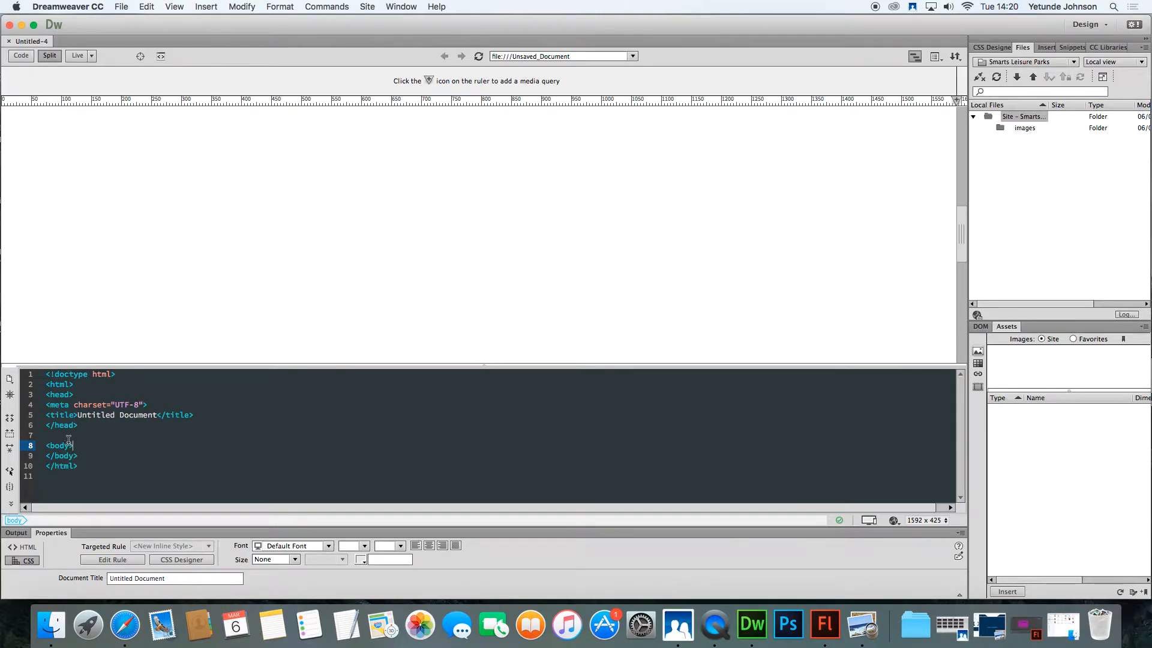
Step: Try inserting a plain div into the body and delete its code
left_click(212, 8)
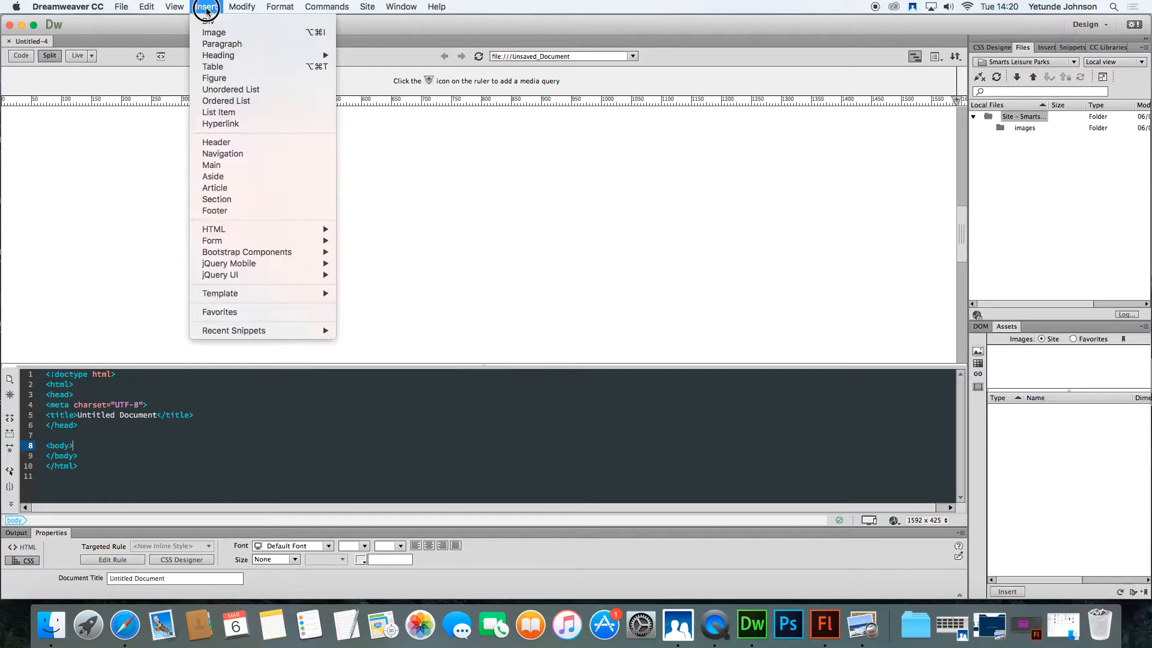
left_click(217, 19)
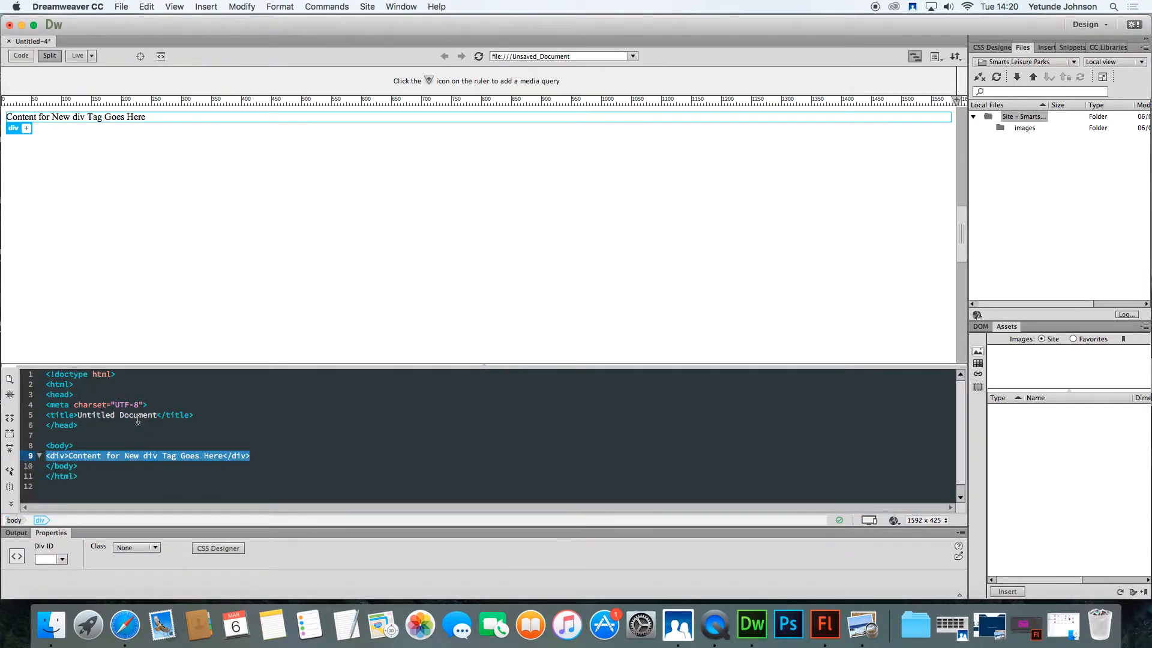
left_click_drag(259, 454, 51, 455)
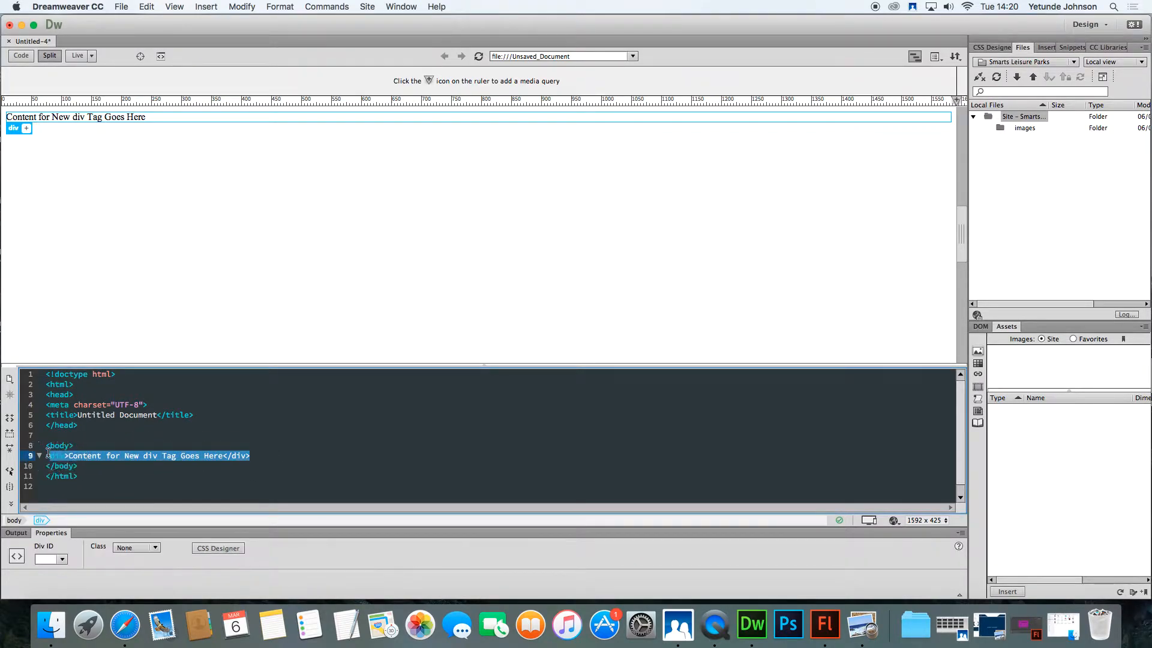
key("BackSpace")
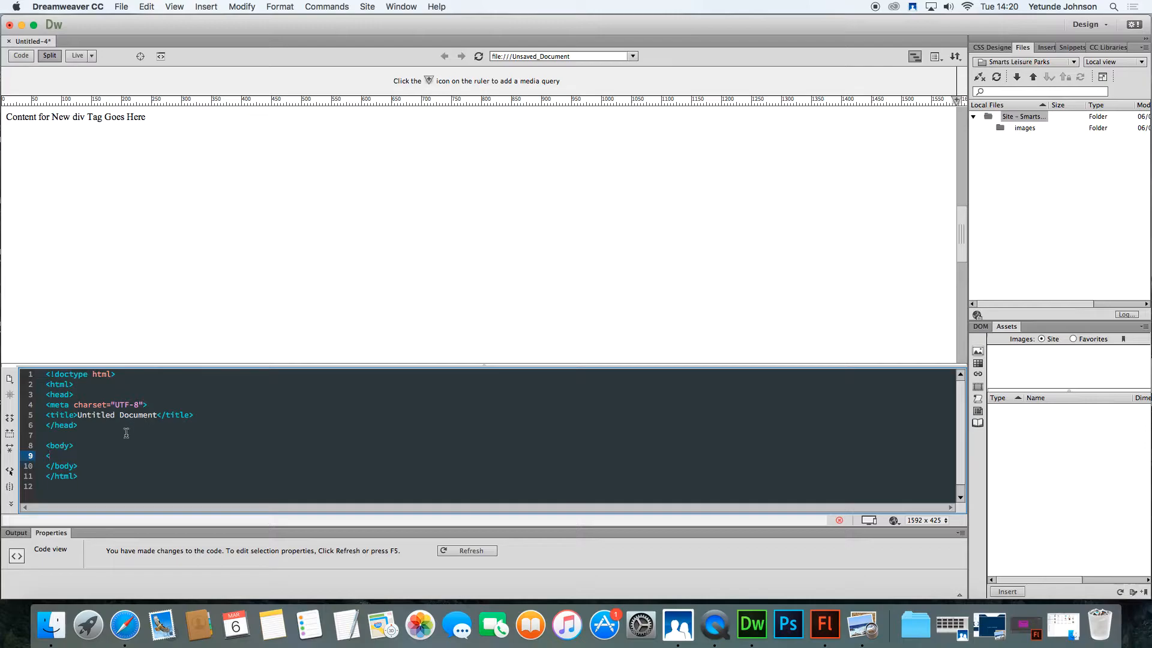
Step: Begin inserting an HTML div at the insertion point and create a new CSS rule for it with the ID selector "wrapper"
left_click(206, 7)
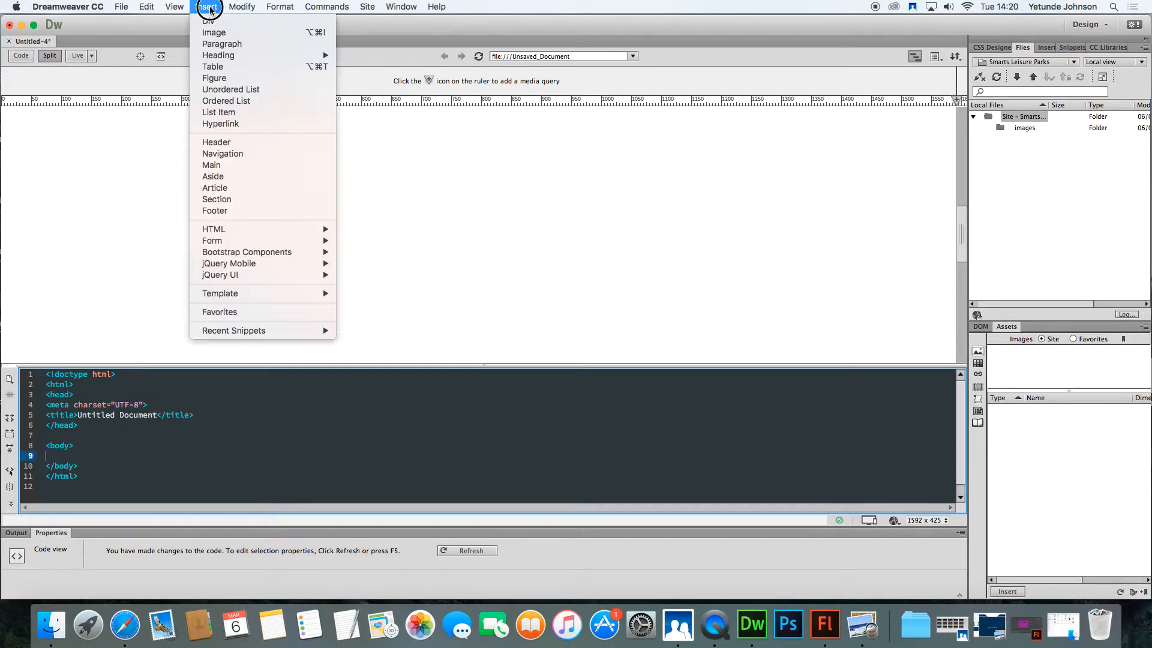
mouse_move(243, 230)
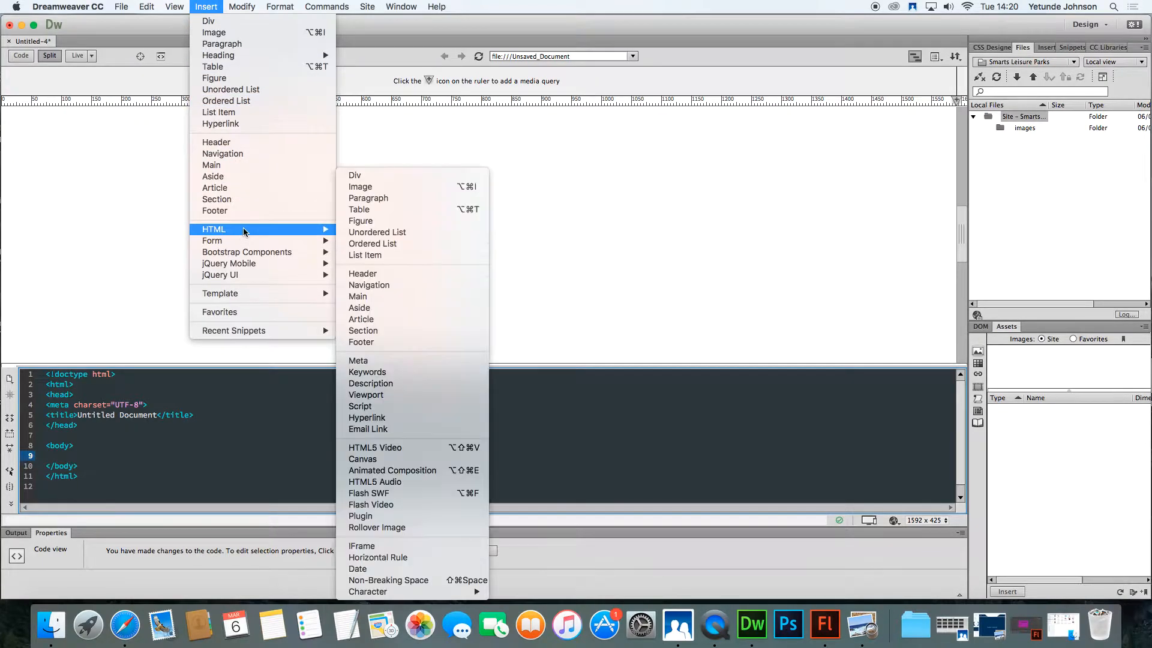
left_click(365, 176)
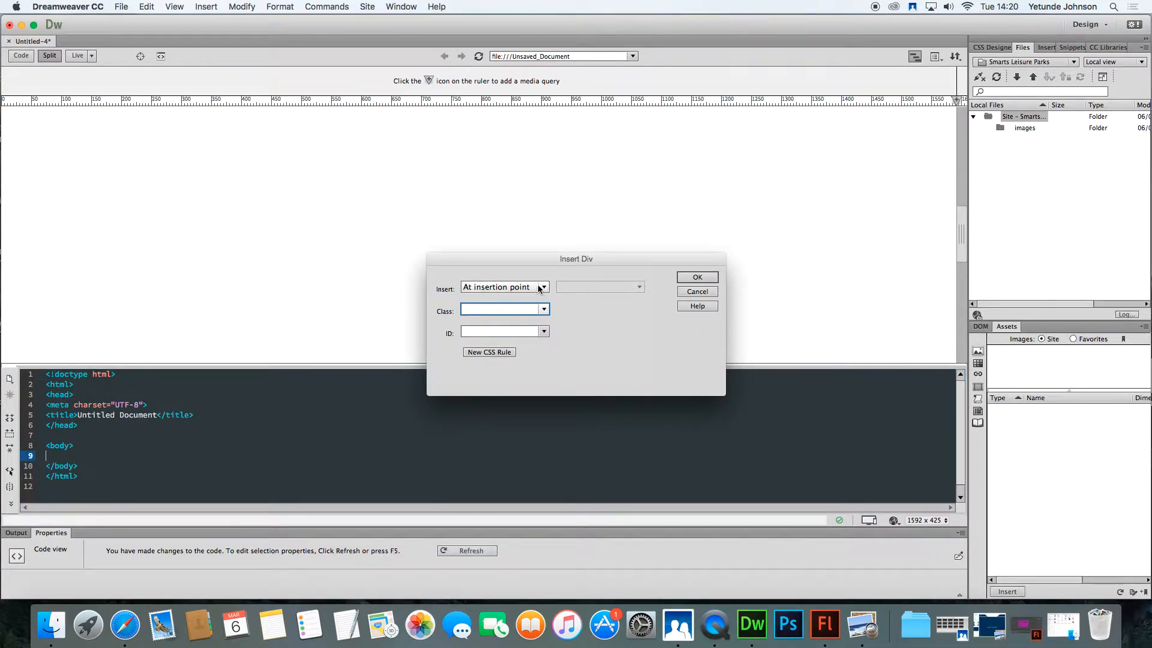
left_click(499, 352)
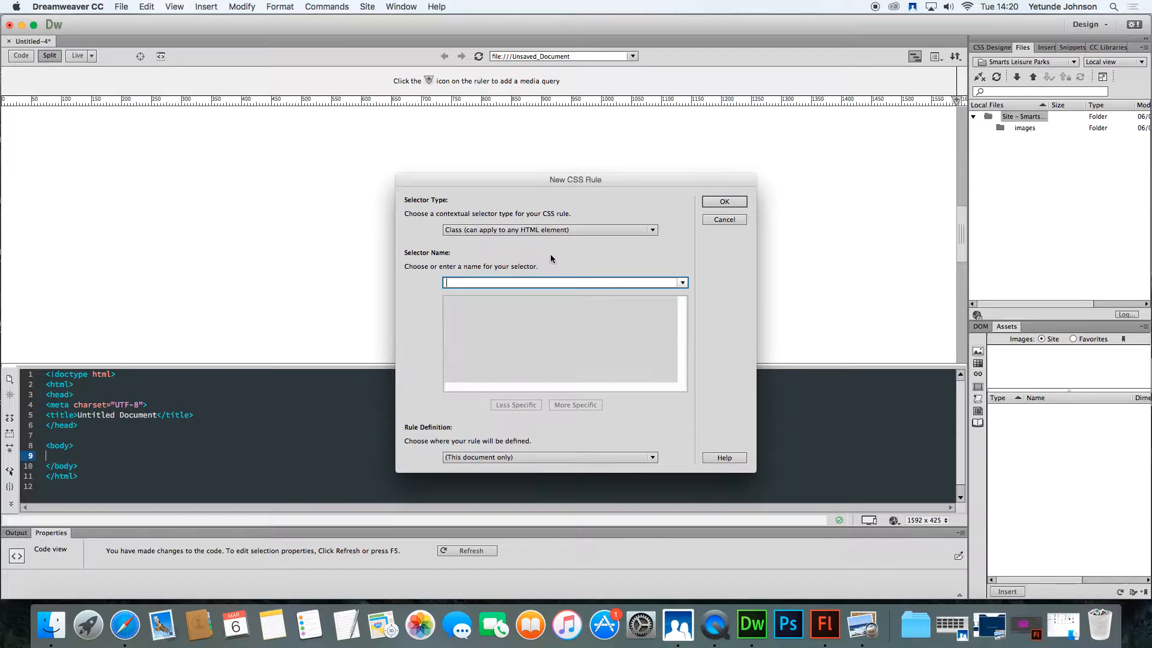
left_click(542, 231)
left_click(491, 244)
left_click(471, 283)
type("wrapper")
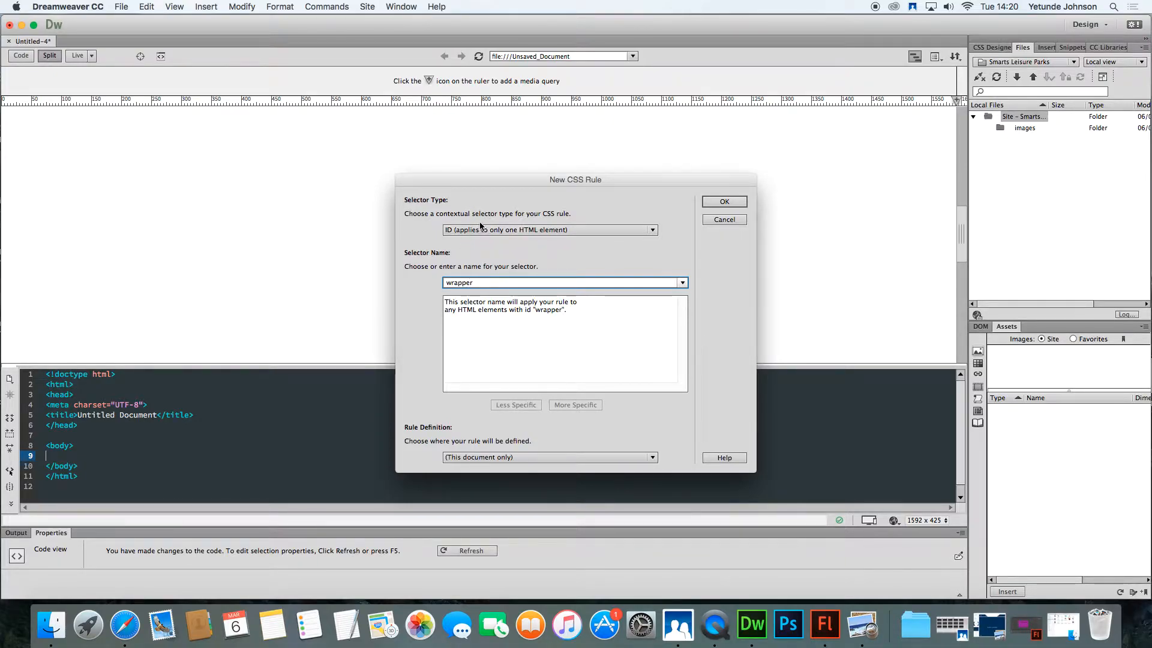
left_click(724, 201)
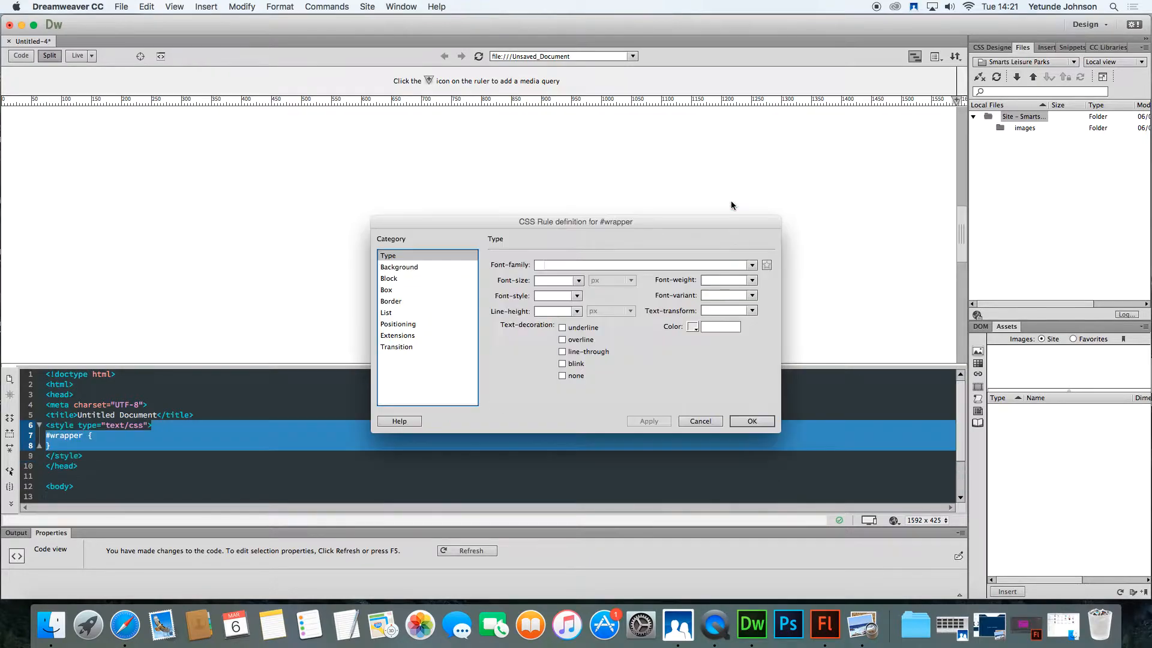
Step: Set the #wrapper rule's box to 1024 px wide and 768 px high with auto margins, and insert the wrapper div
left_click(387, 291)
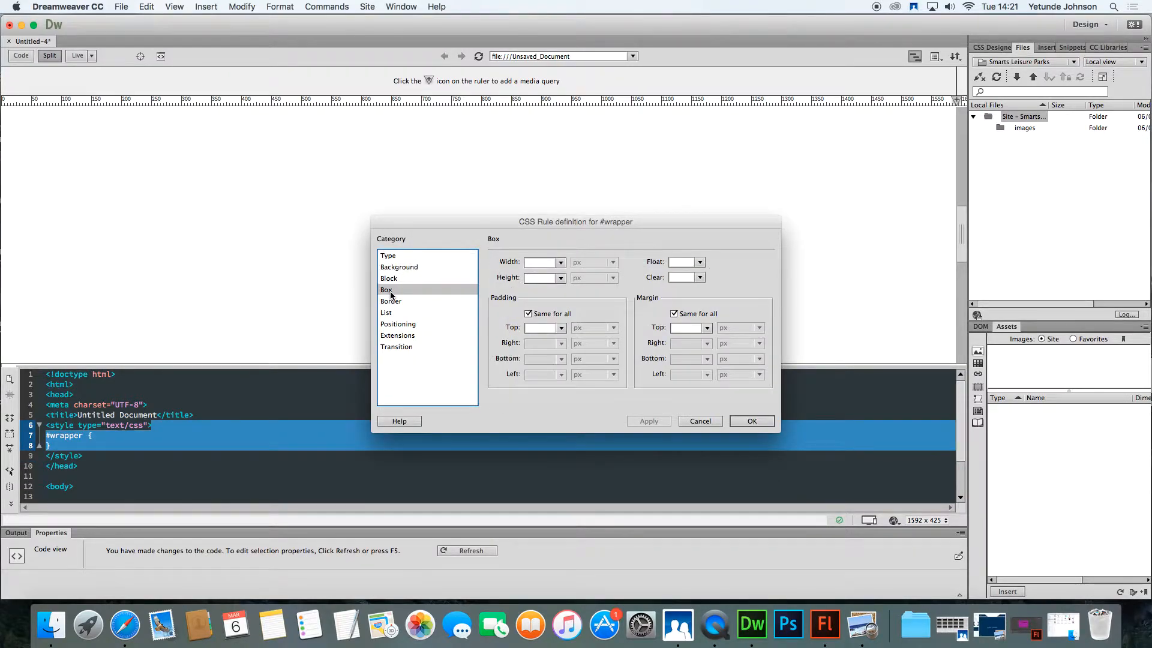
left_click(563, 261)
left_click(543, 263)
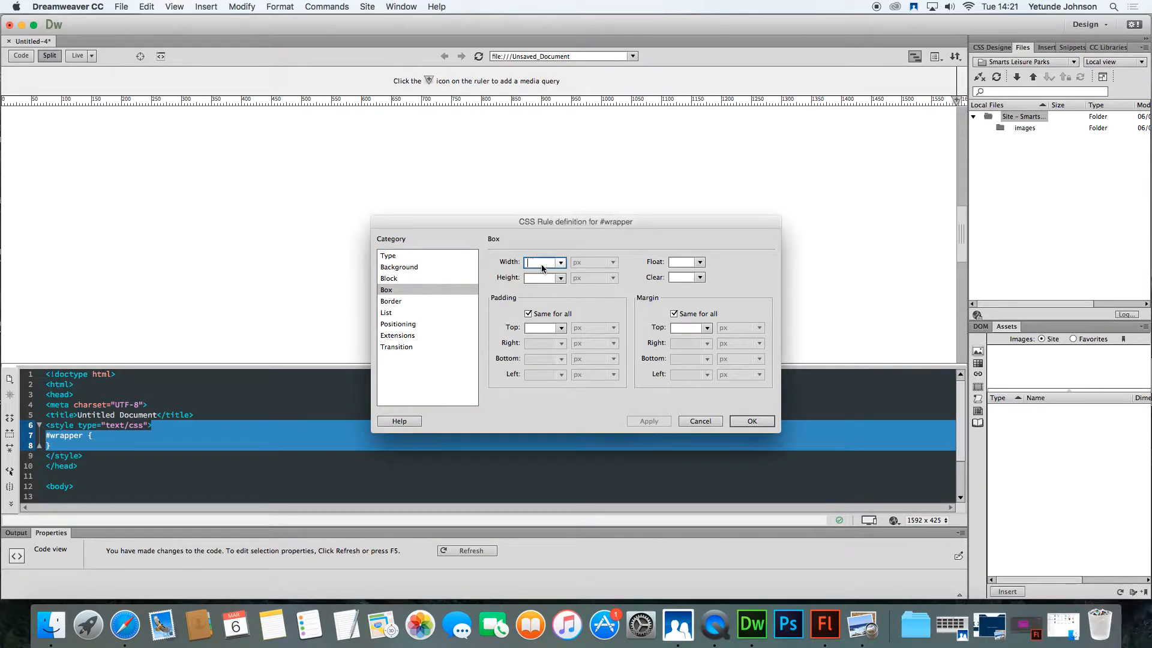
type("1024")
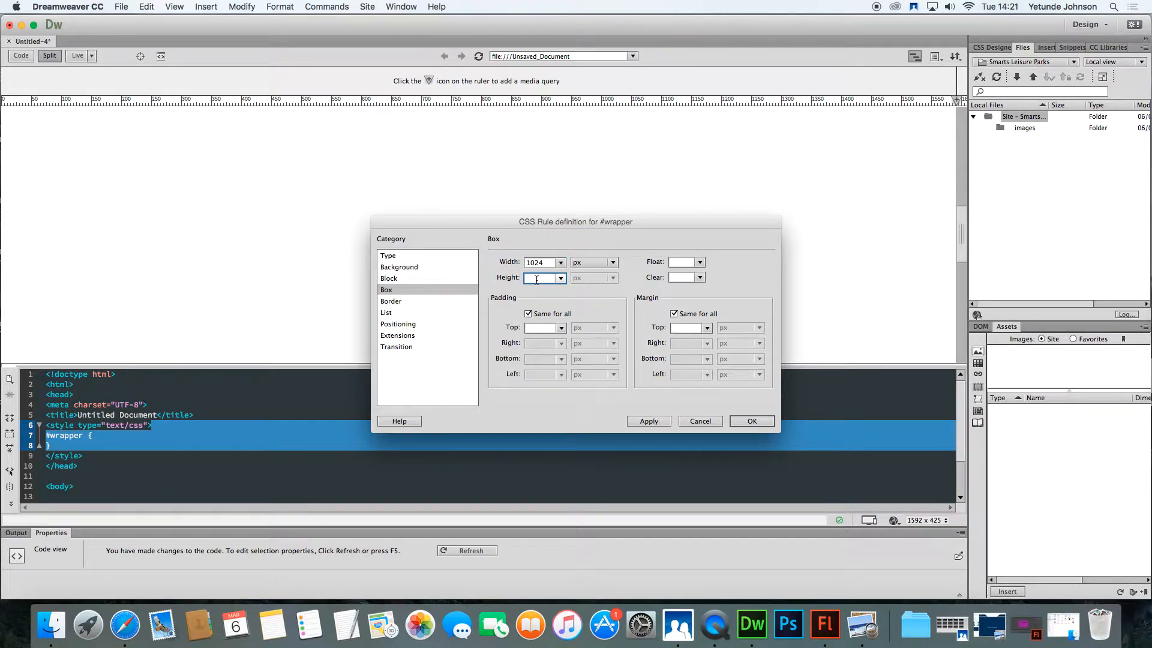
type("768")
left_click(707, 331)
left_click(697, 345)
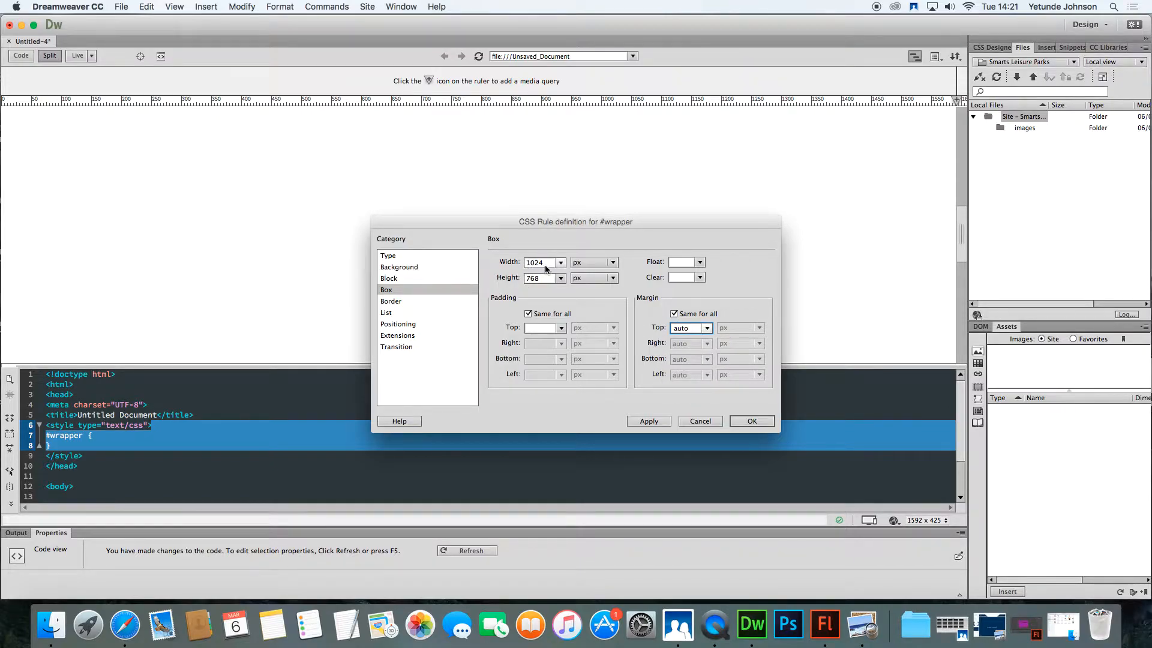
left_click(759, 424)
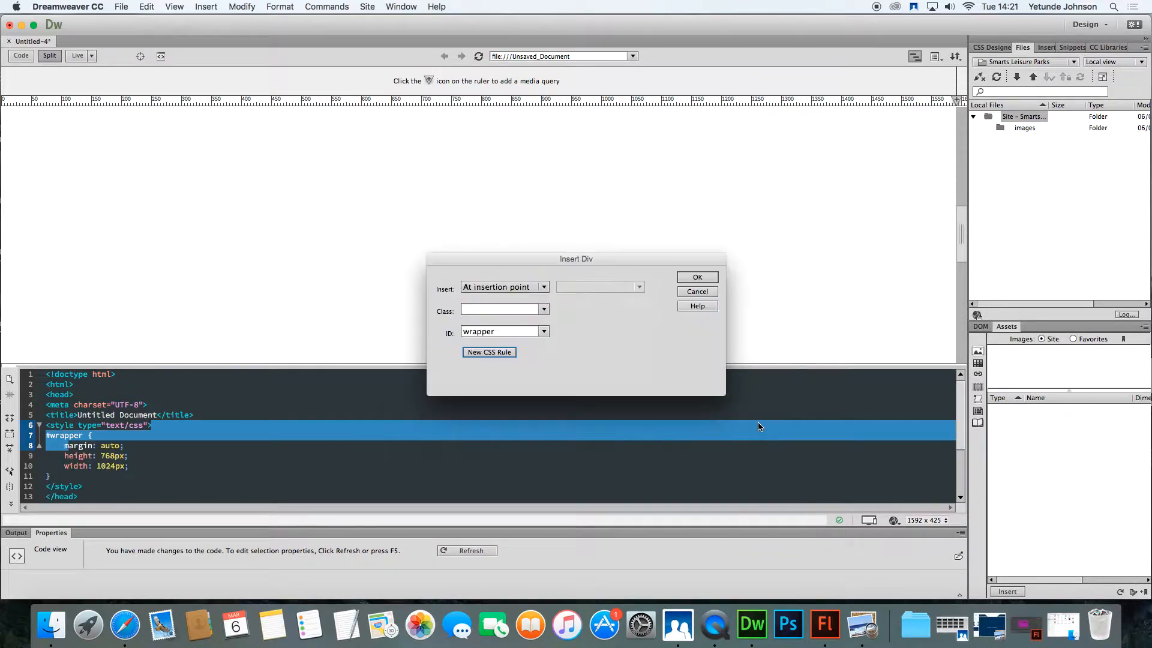
left_click(695, 277)
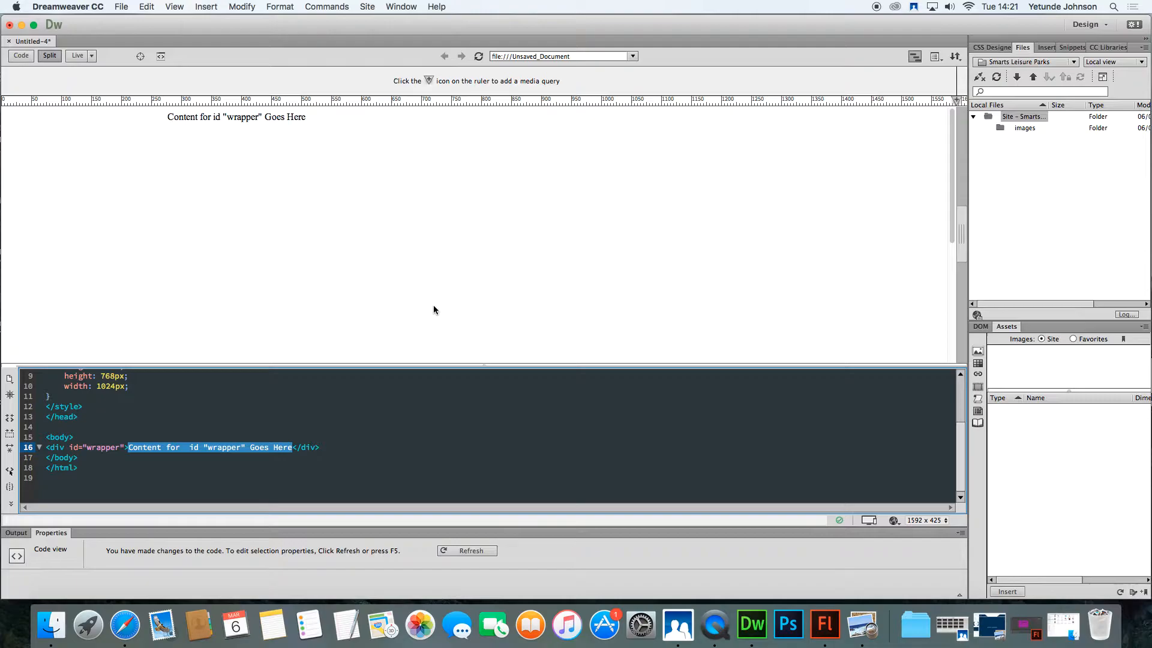
Step: Edit the #wrapper rule to give the wrapper div a black background color, #000000
left_click(192, 451)
left_click(192, 450)
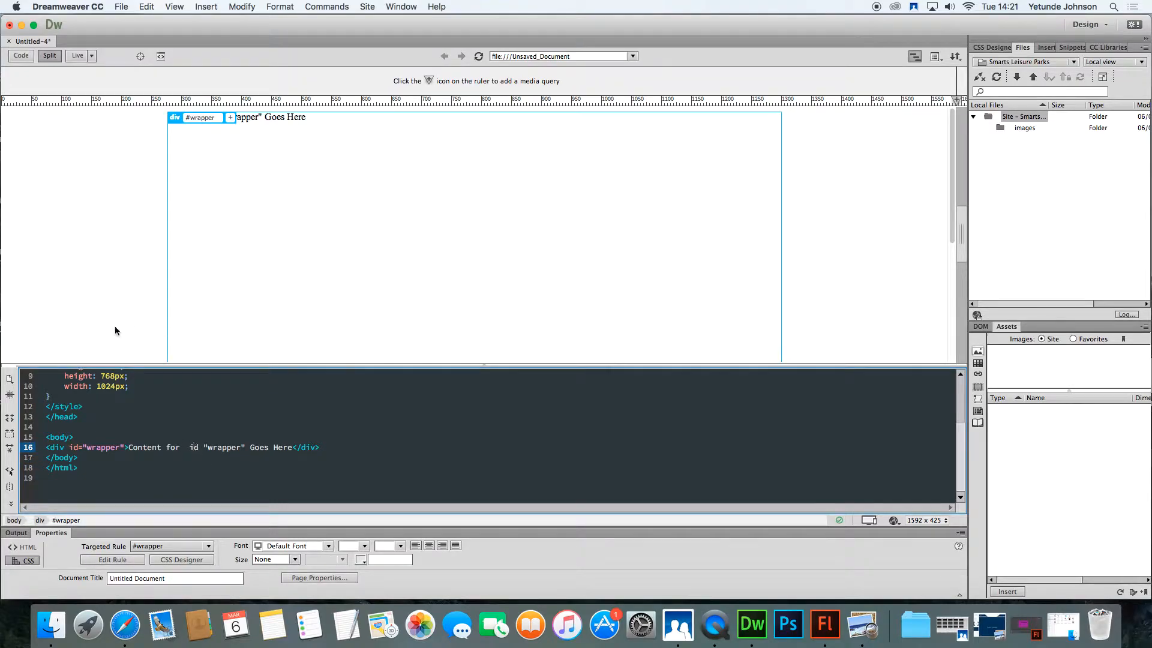
left_click_drag(47, 448, 317, 454)
left_click(203, 448)
left_click(111, 560)
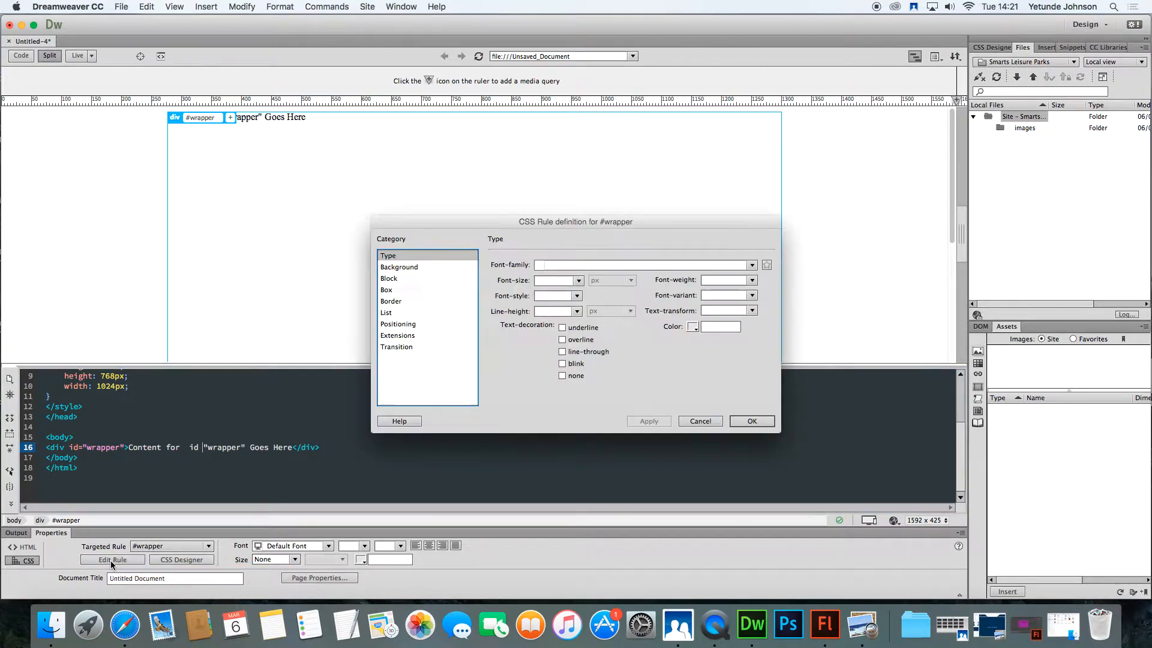
left_click(398, 267)
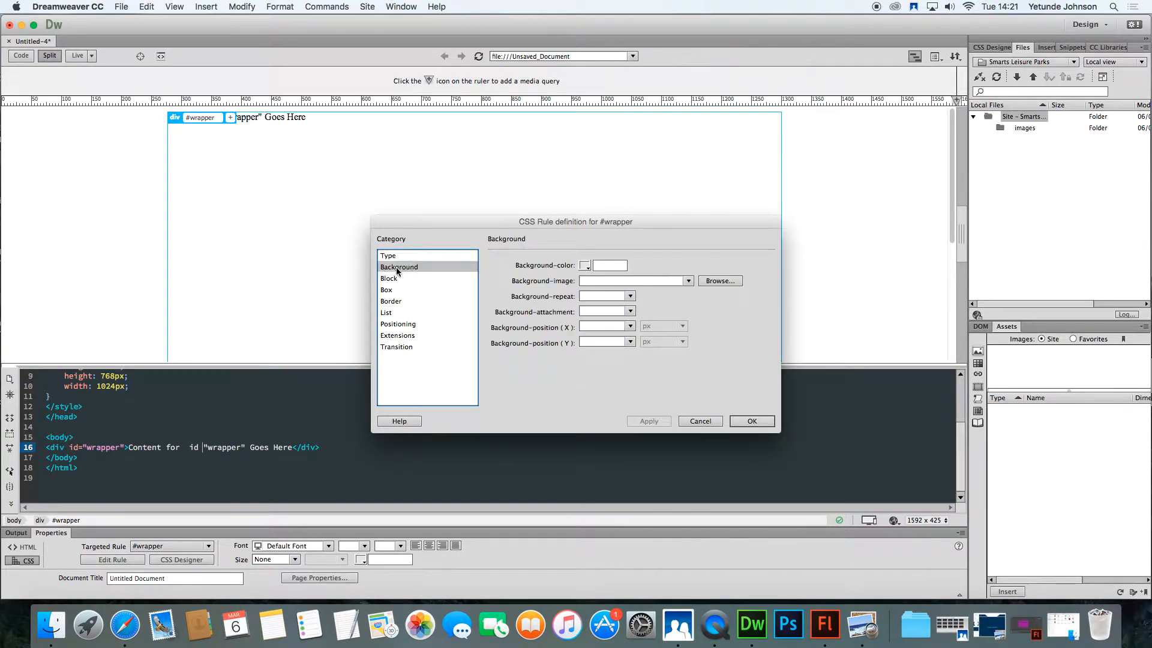
left_click(585, 266)
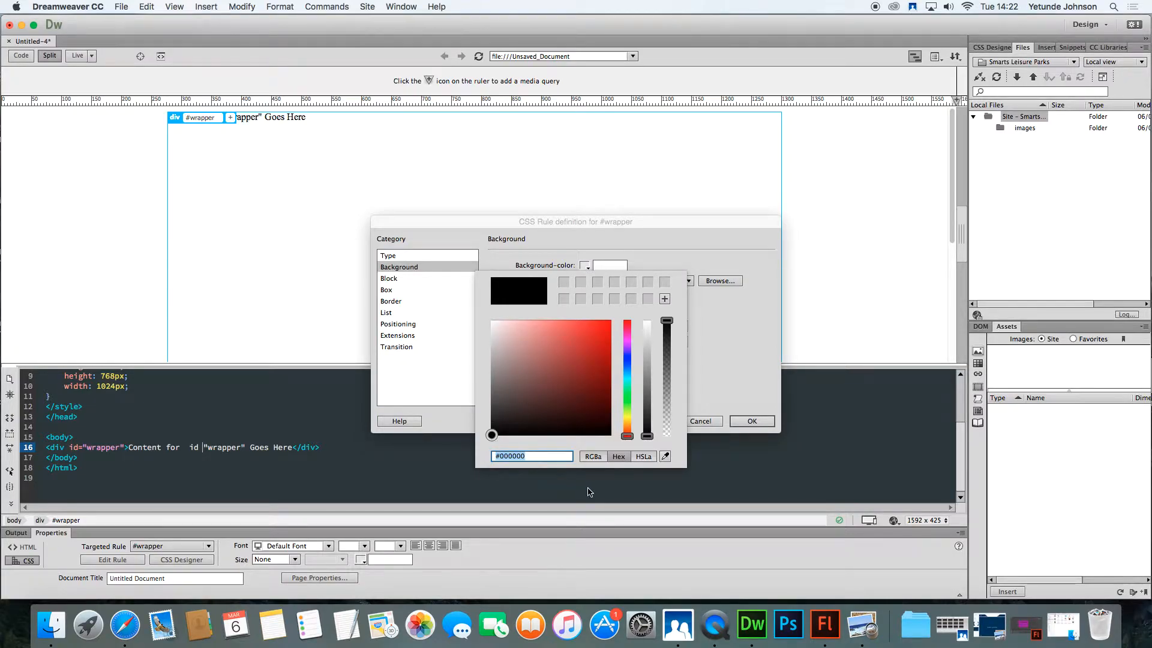
left_click(492, 437)
left_click(724, 350)
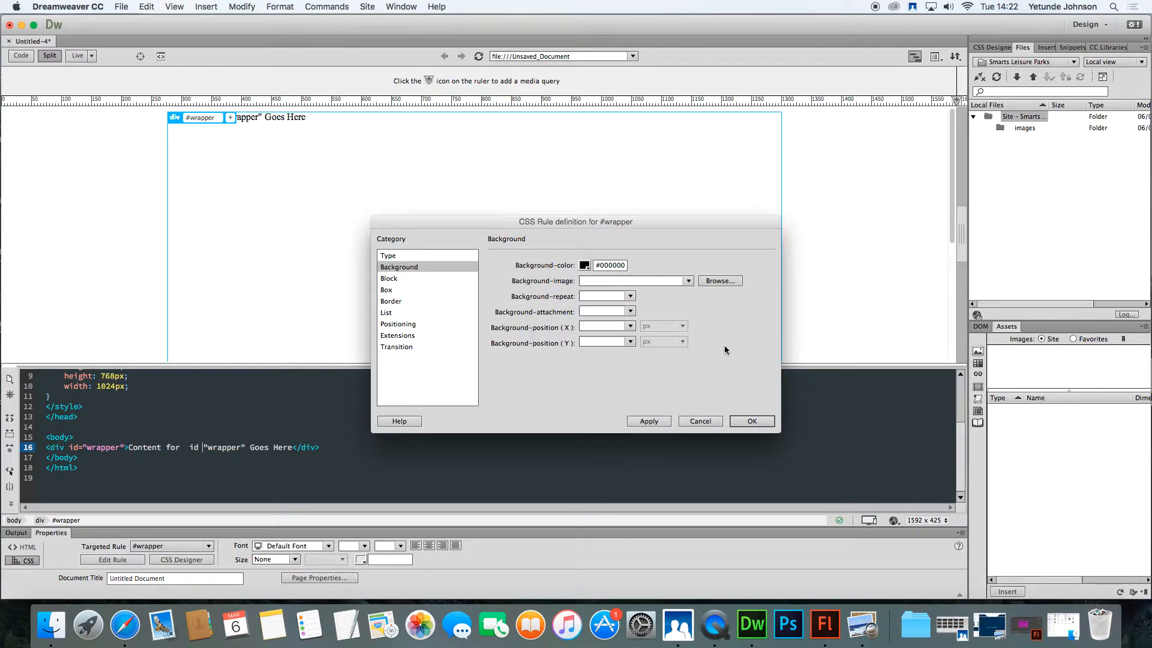
left_click(750, 421)
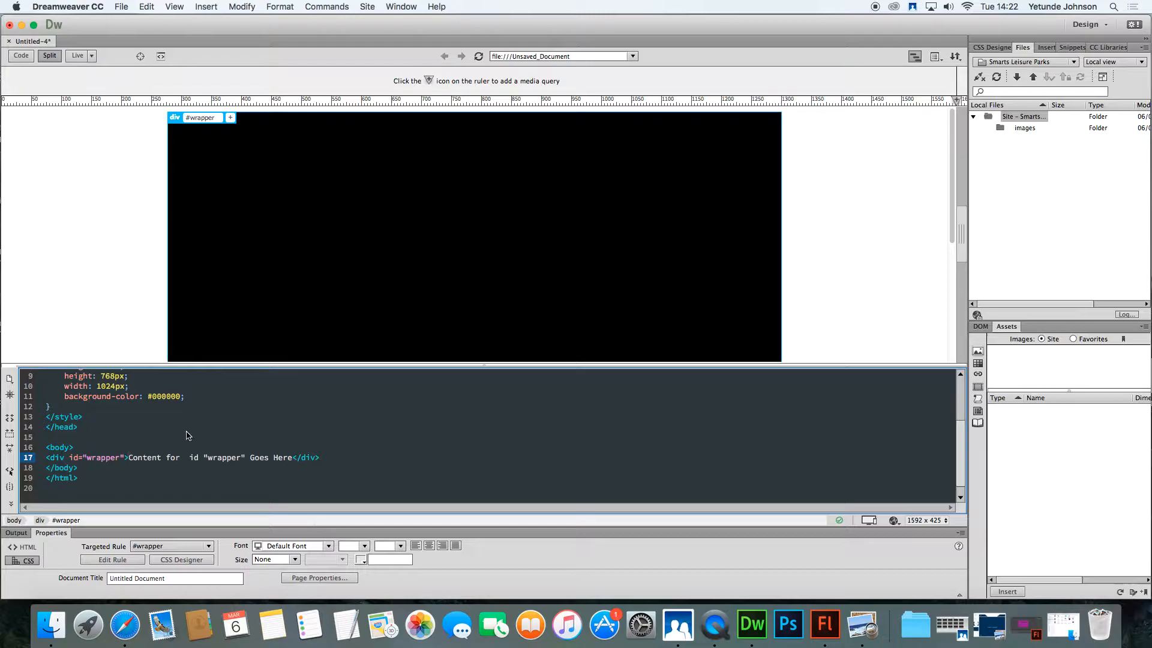
Step: Reopen the #wrapper rule and review its box width, height and margin settings
left_click(171, 458)
left_click(171, 458)
left_click(117, 563)
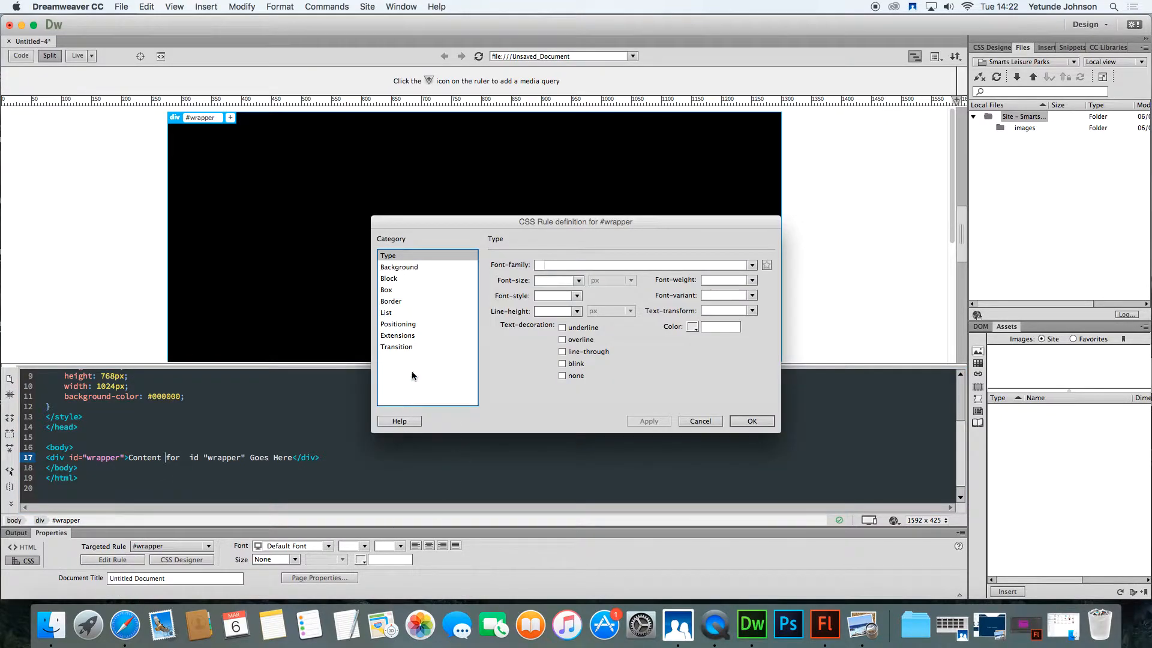
left_click(388, 291)
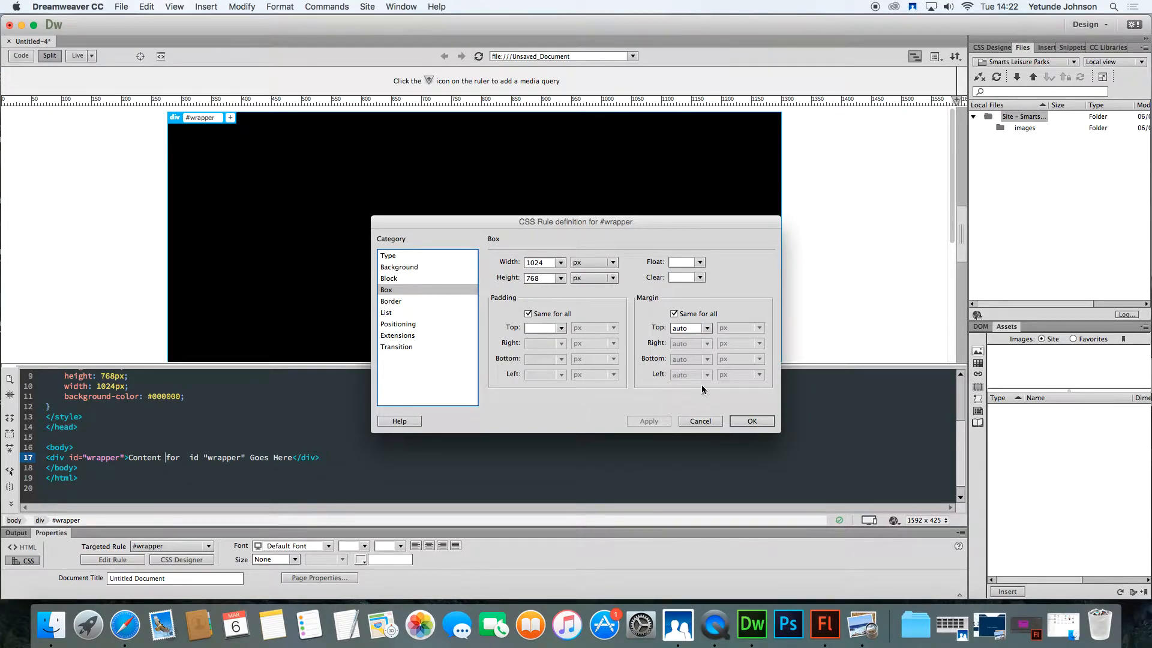
left_click(752, 421)
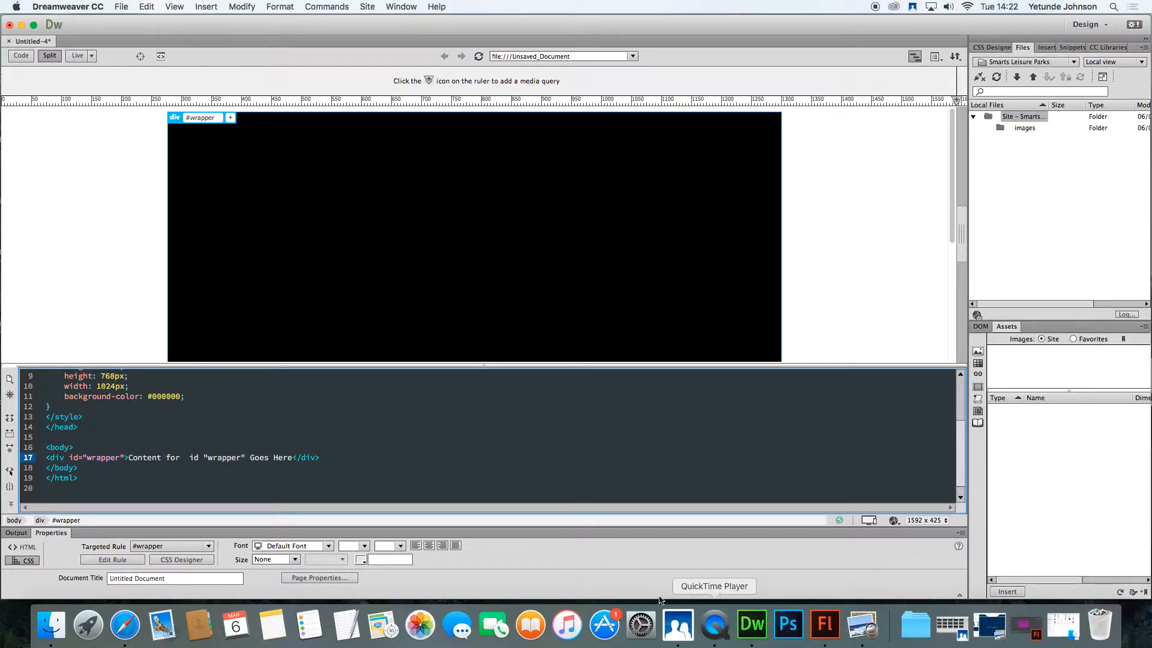
Step: Switch to Finder, open the IMAGES folder inside ASSETS in Documents, and widen the window
left_click(52, 623)
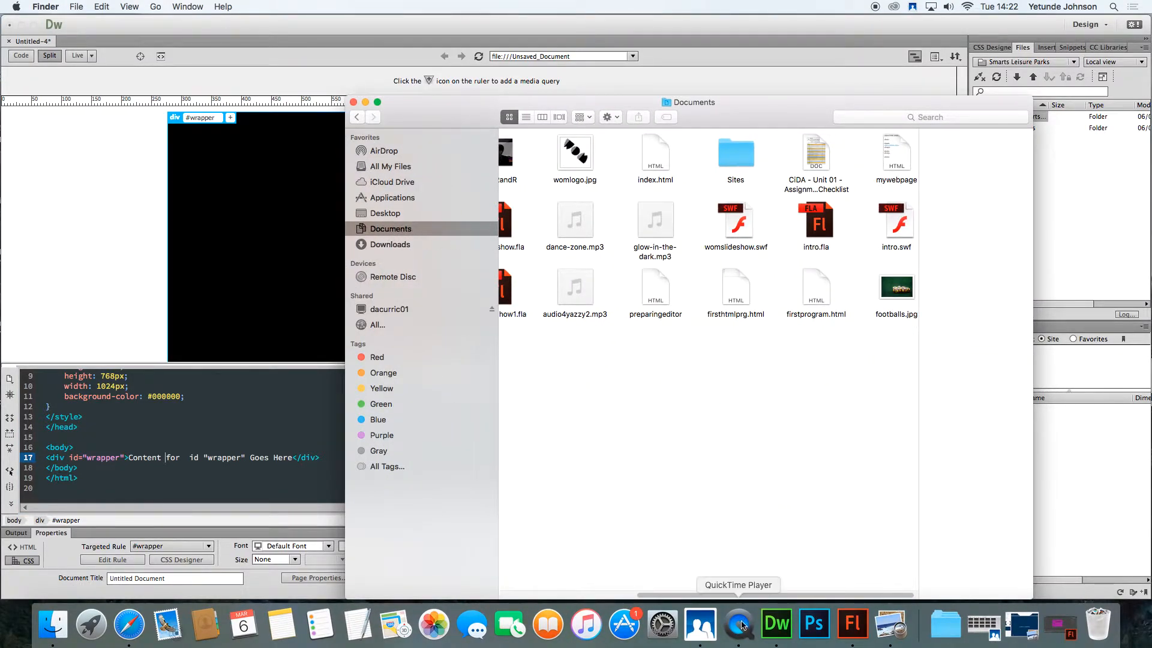
left_click_drag(721, 595, 642, 559)
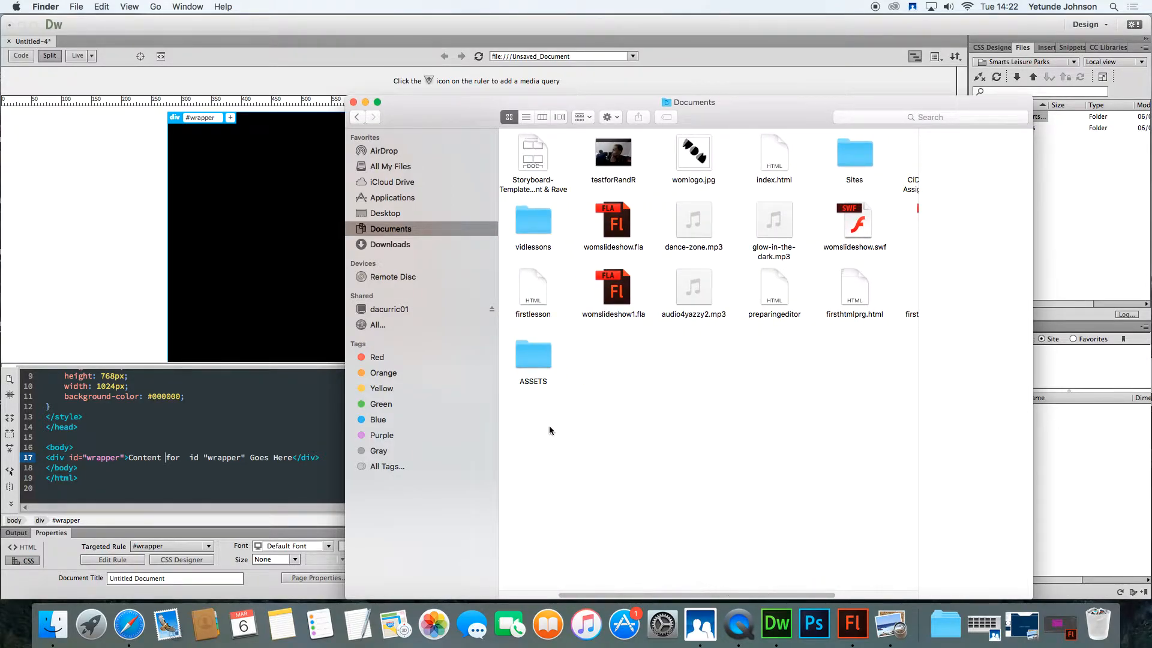
double_click(536, 360)
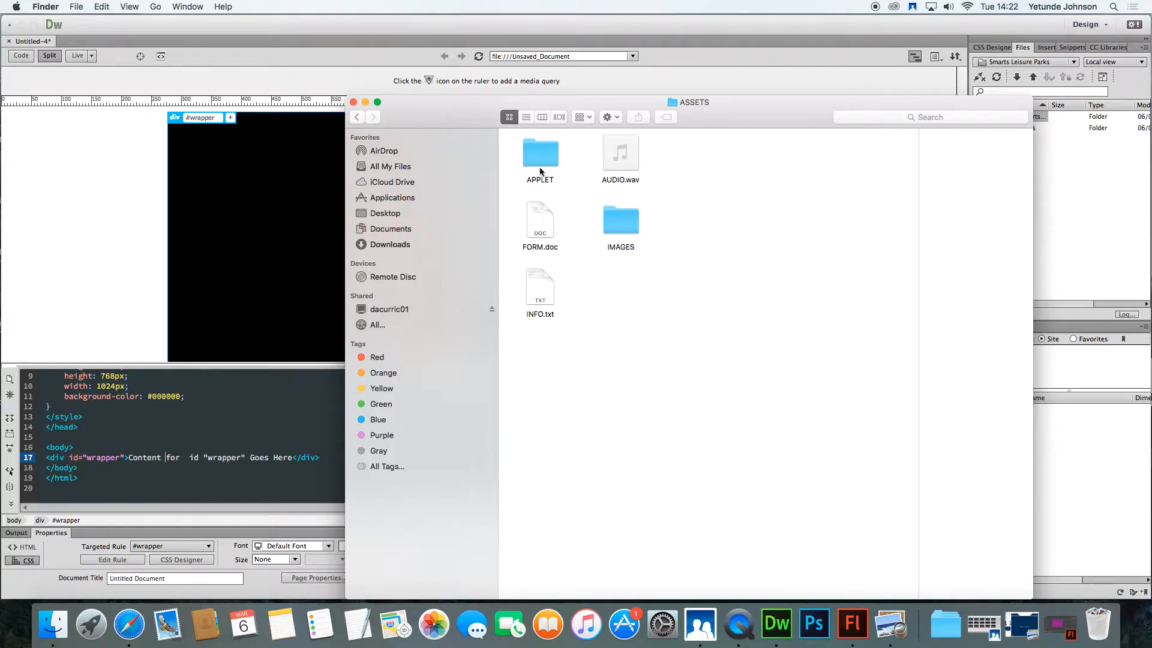
double_click(623, 227)
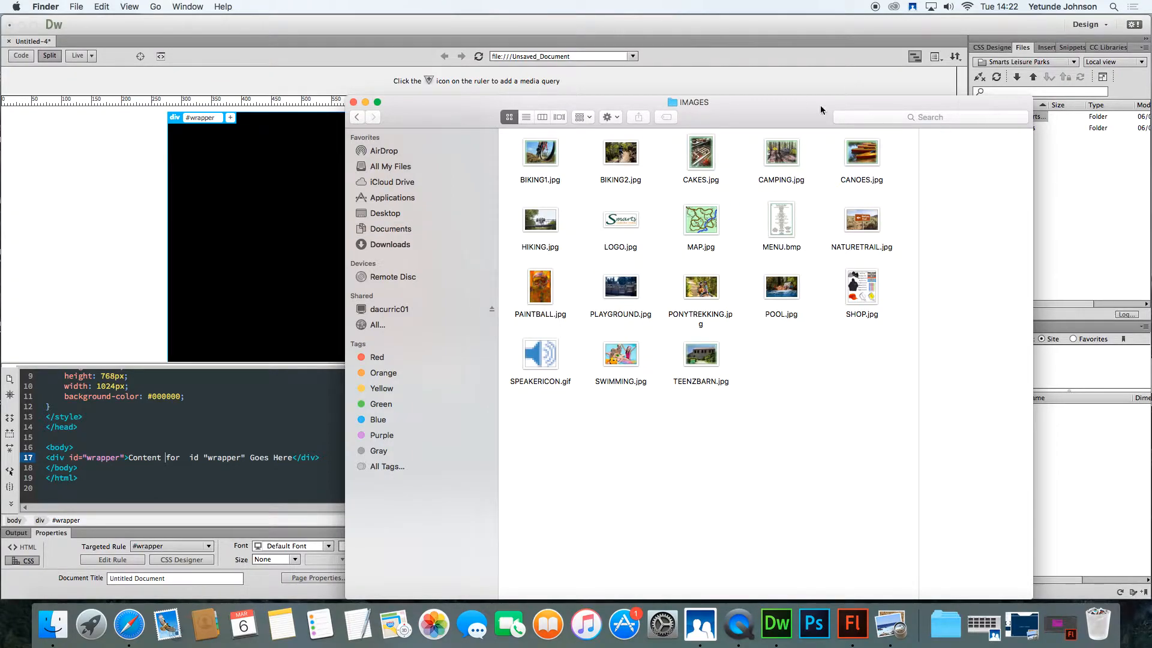
left_click_drag(347, 131, 72, 157)
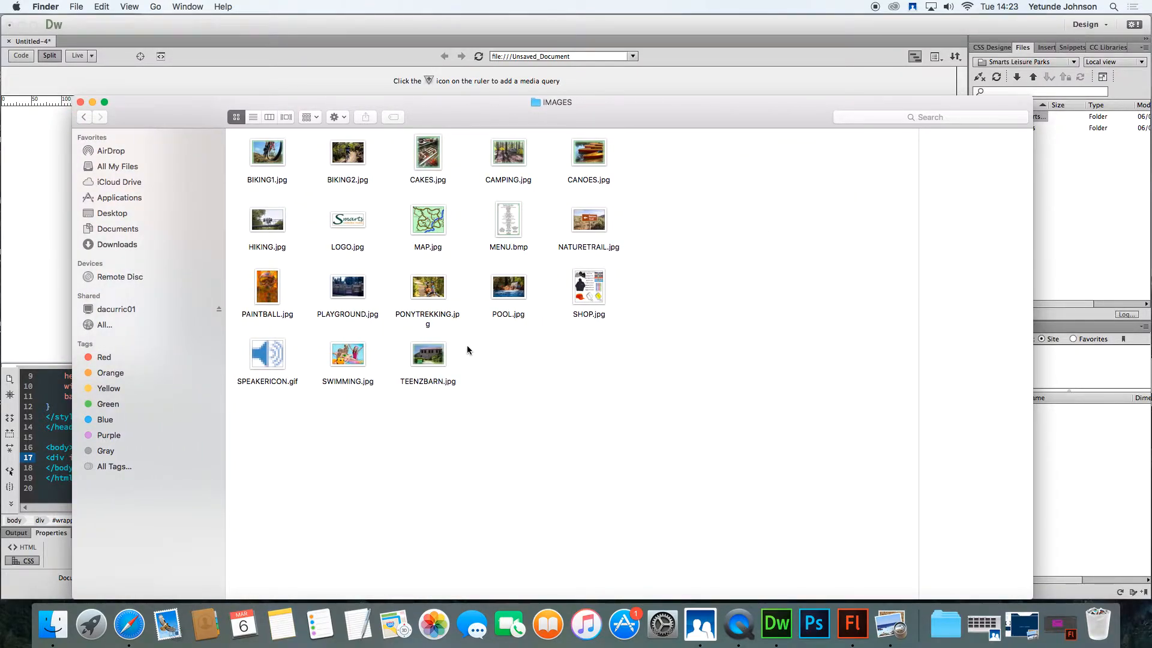
Step: Examine the previews and details of LOGO.jpg, CAMPING.jpg, CANOES.jpg and SHOP.jpg in the IMAGES folder
left_click(350, 222)
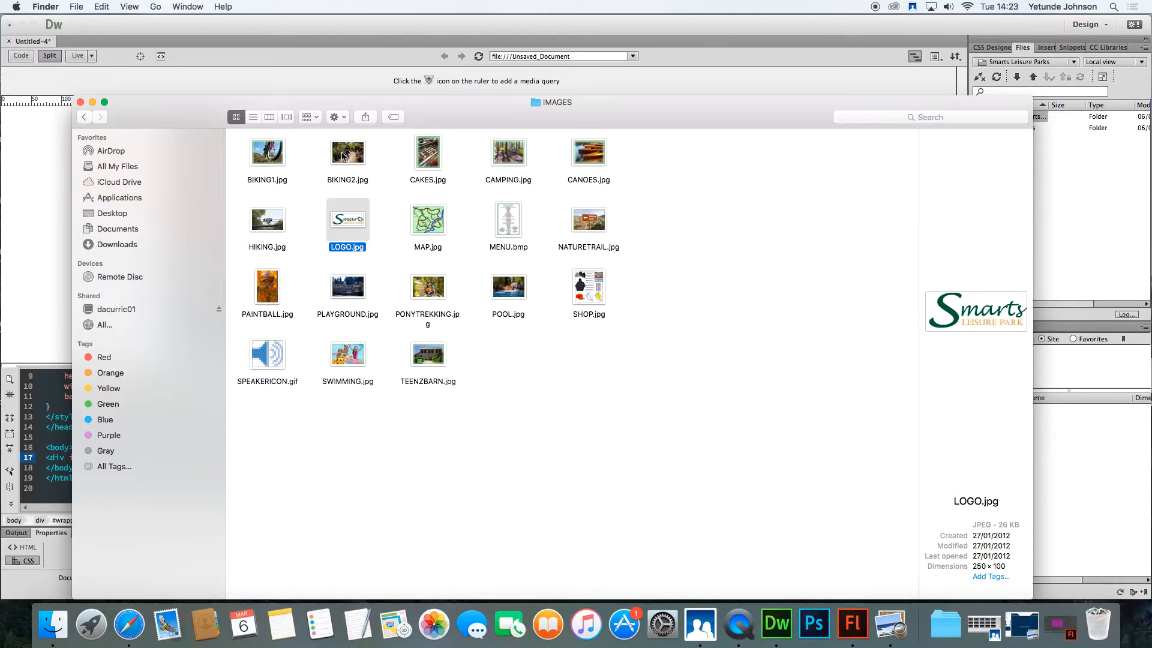
left_click(431, 165)
left_click(513, 167)
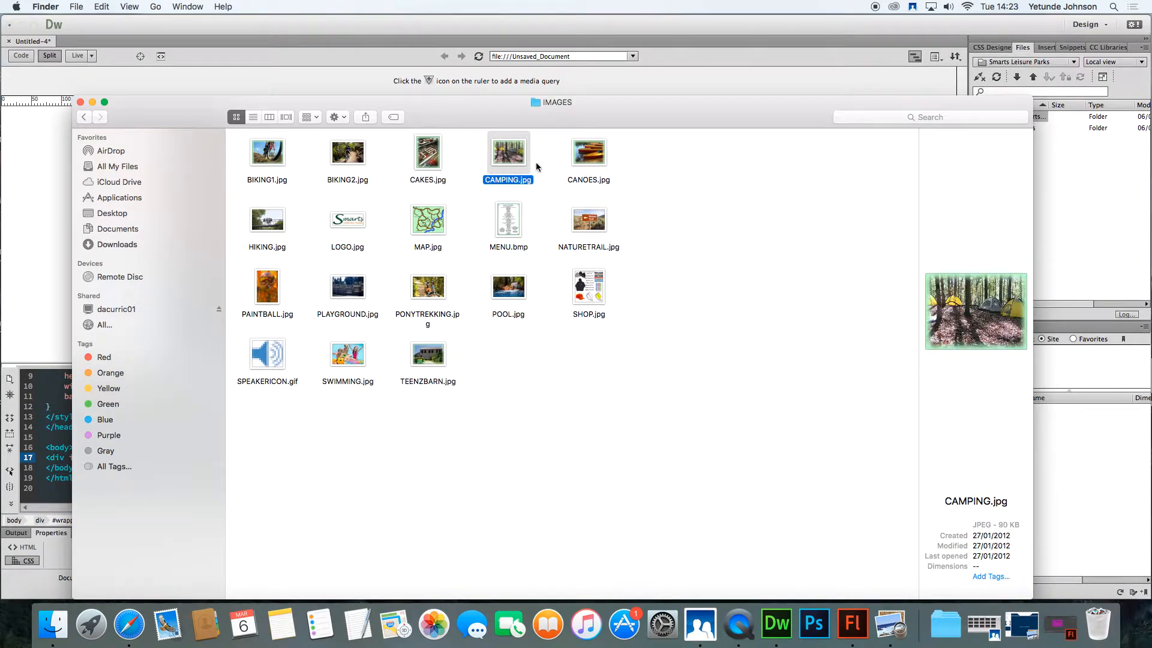
left_click(573, 162)
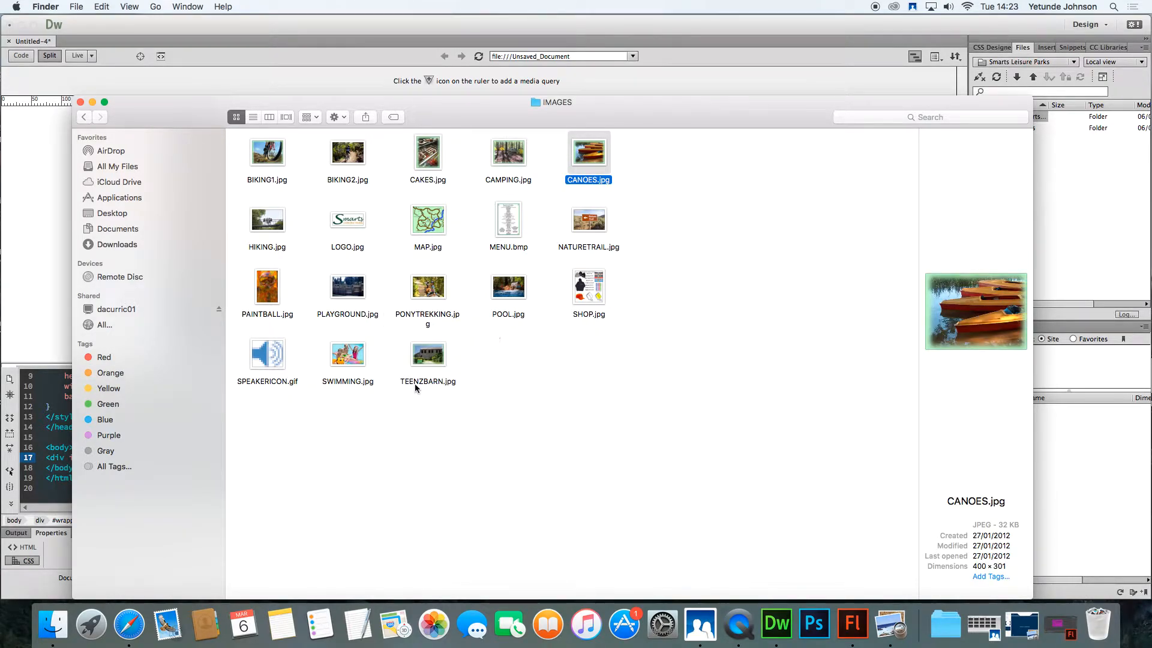
left_click(581, 303)
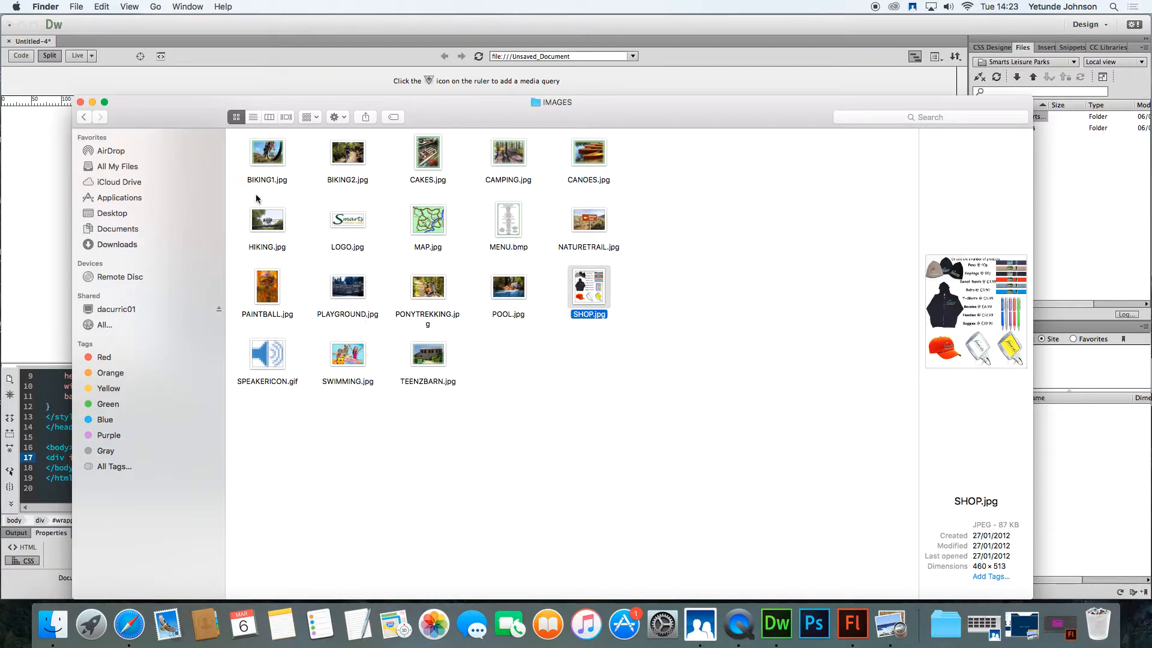
Step: View BIKING1.jpg and CAKES.jpg at full size and close each image
double_click(278, 167)
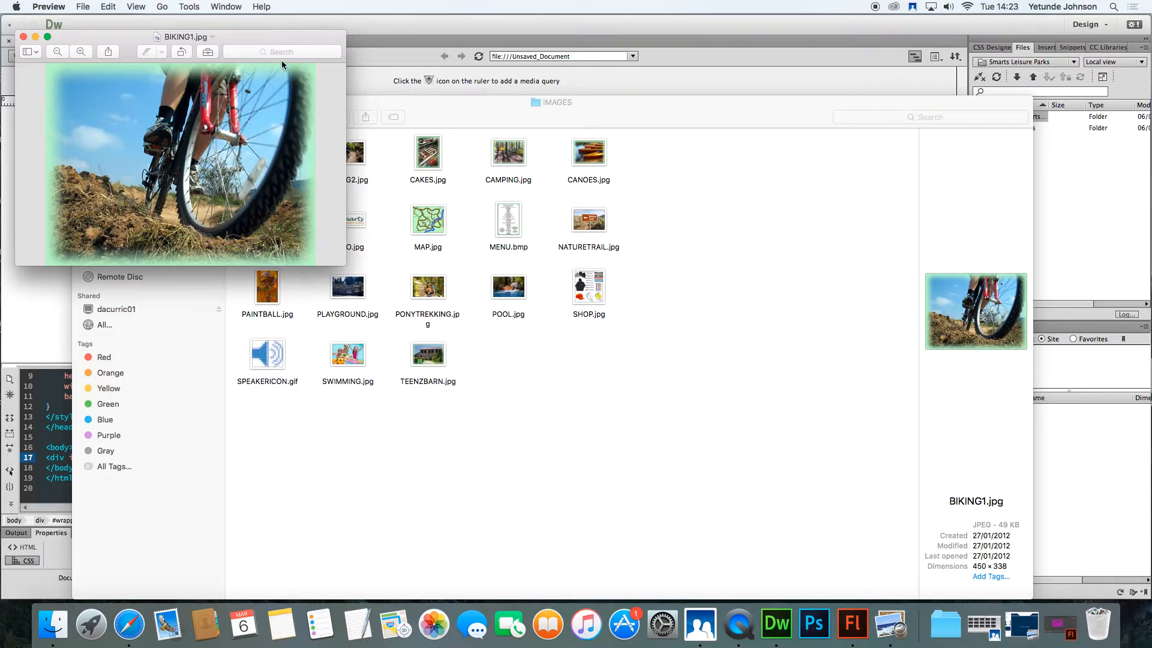
left_click(24, 37)
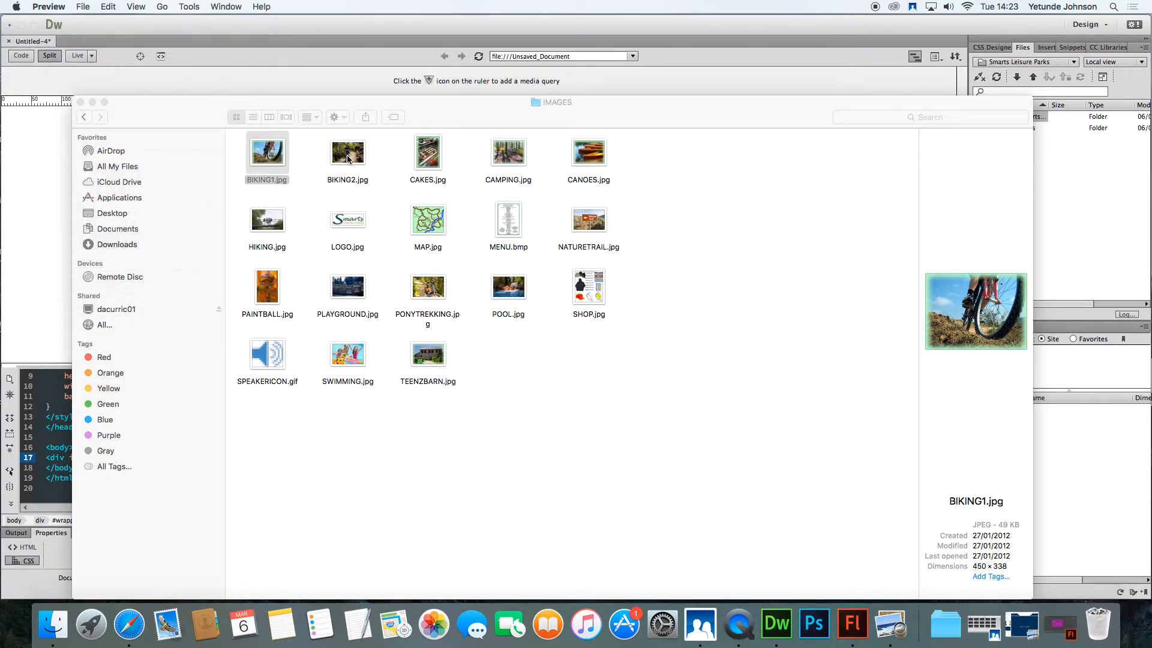
double_click(425, 155)
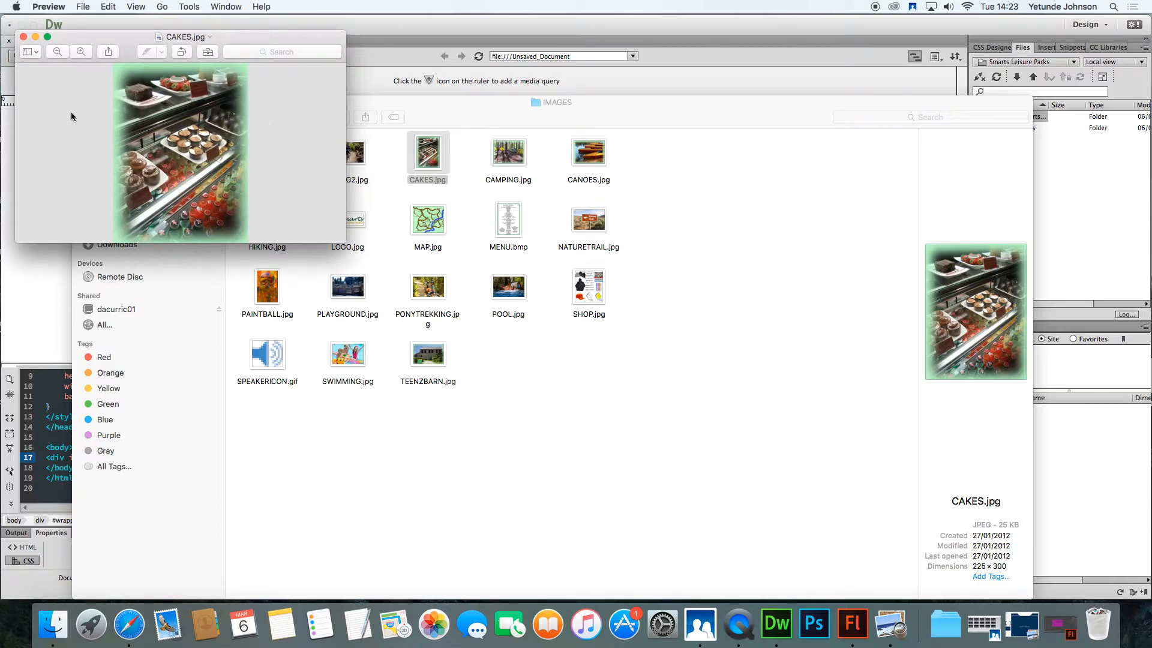
left_click(23, 37)
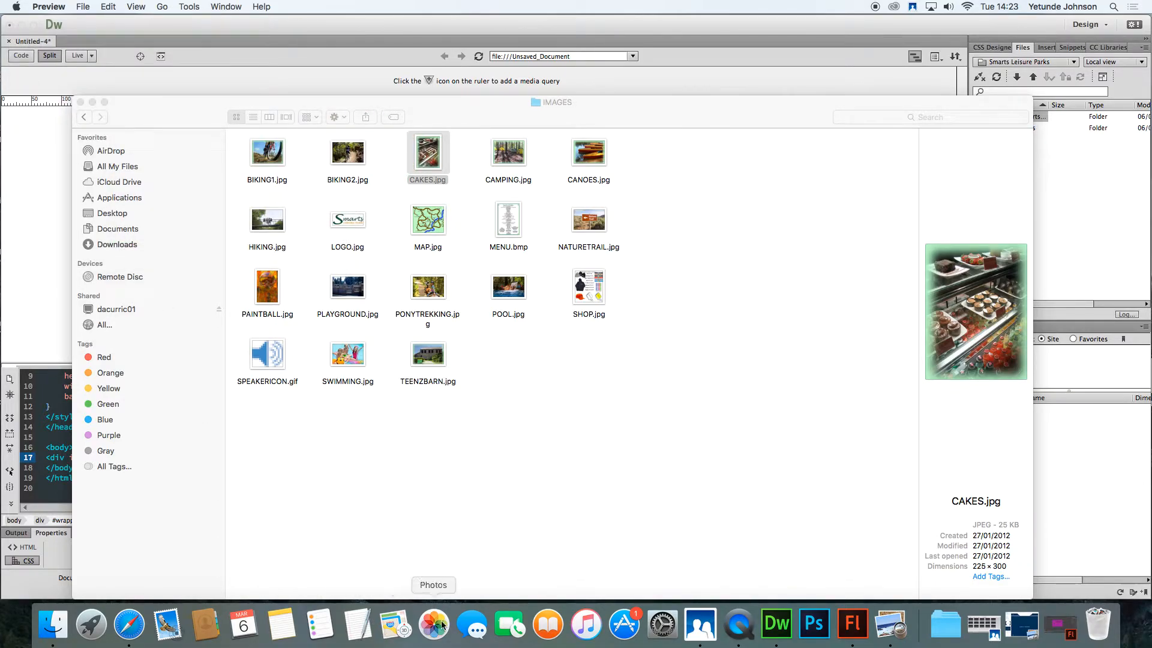
Step: Launch Photoshop, check the dimensions of LOGO.jpg in the IMAGES folder, and switch to the Photoshop workspace
left_click(808, 630)
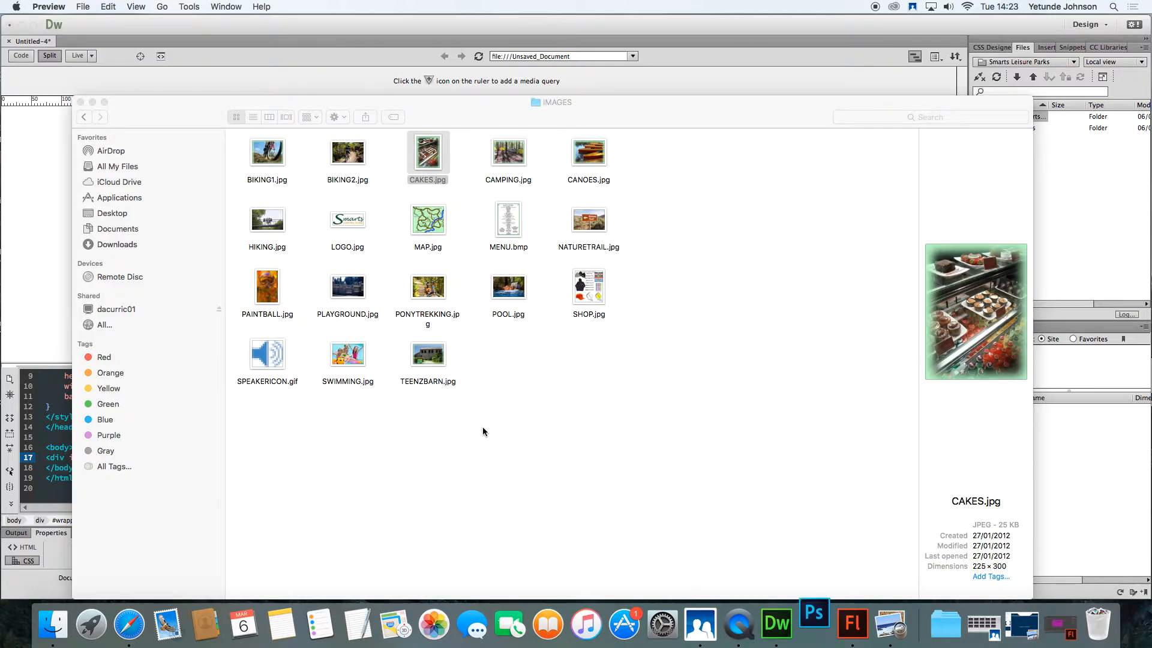
left_click(342, 226)
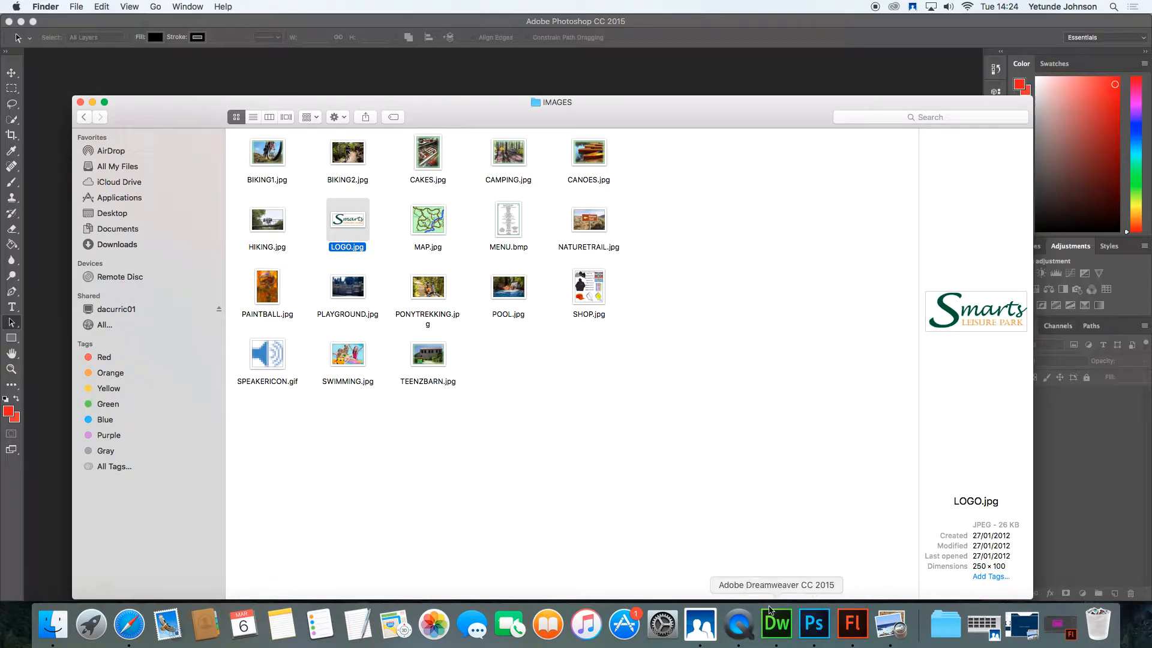
left_click(563, 63)
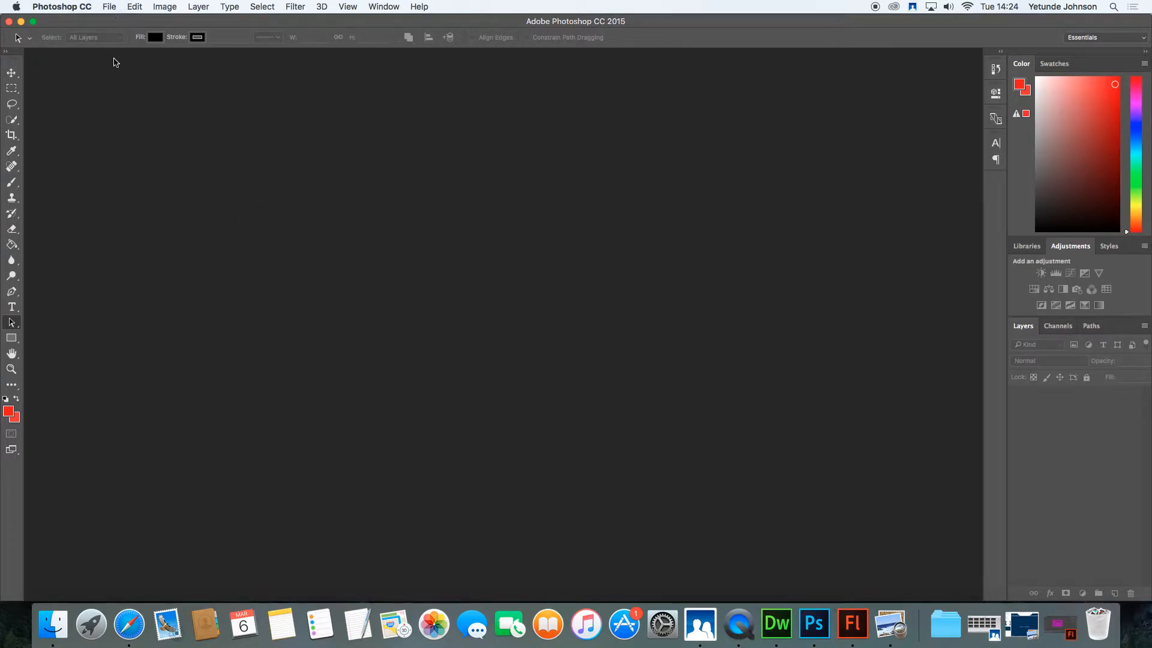
Step: Create a new 1024 × 100 pixel document named slp-logo and add an empty layer above the background
left_click(110, 7)
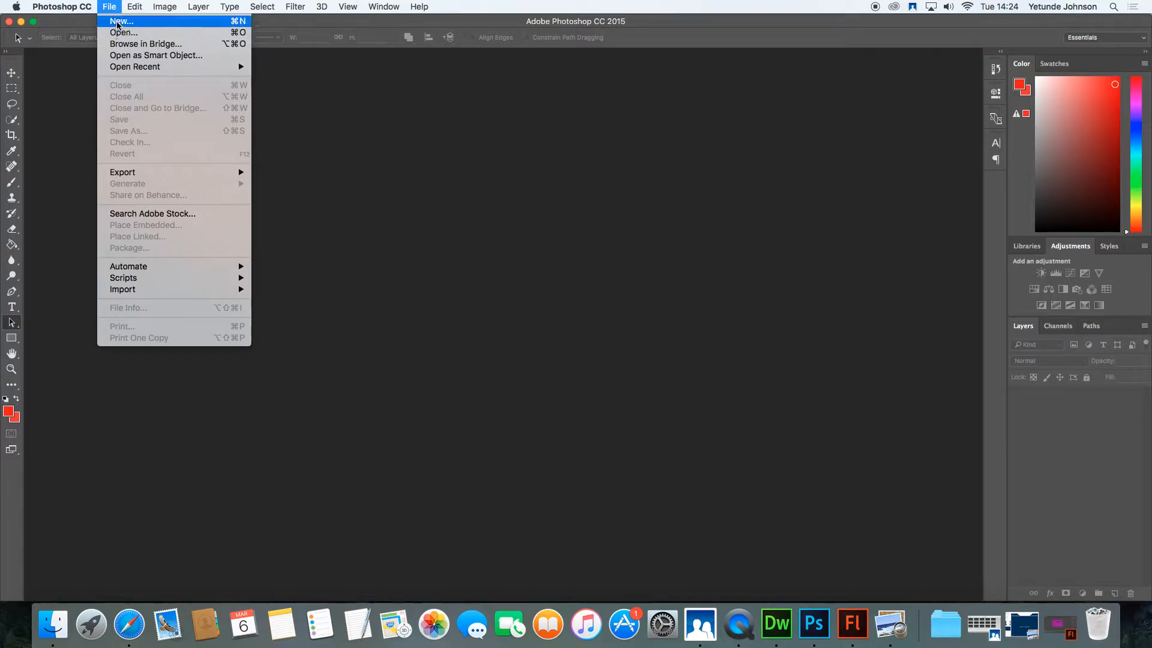
left_click(117, 22)
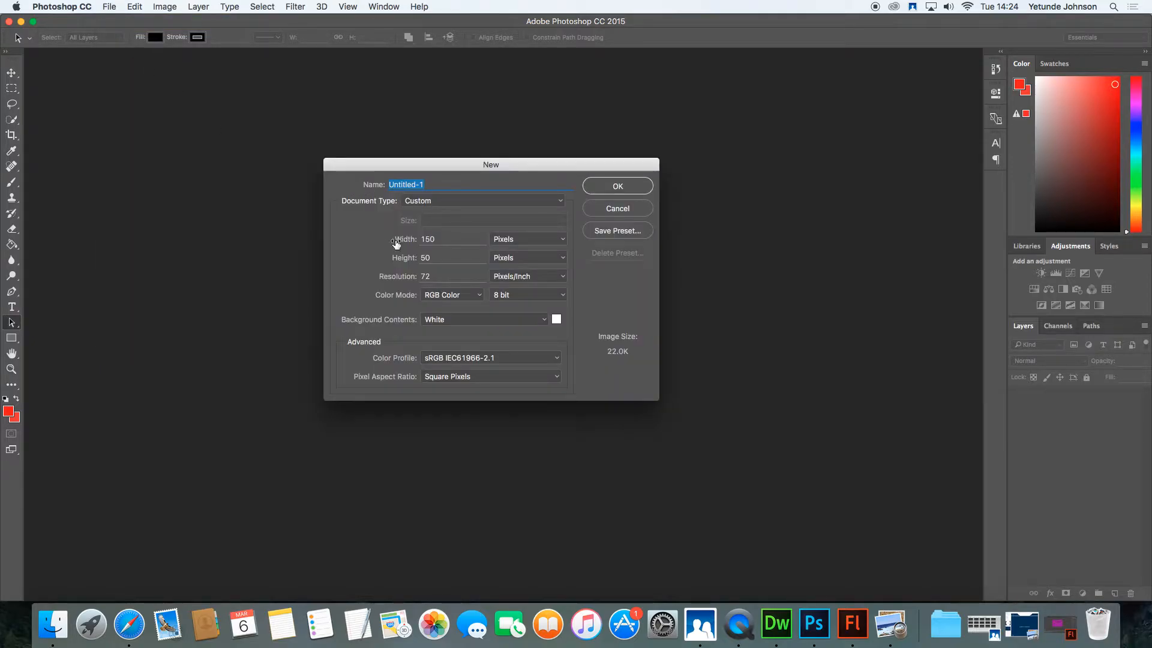
type("sm")
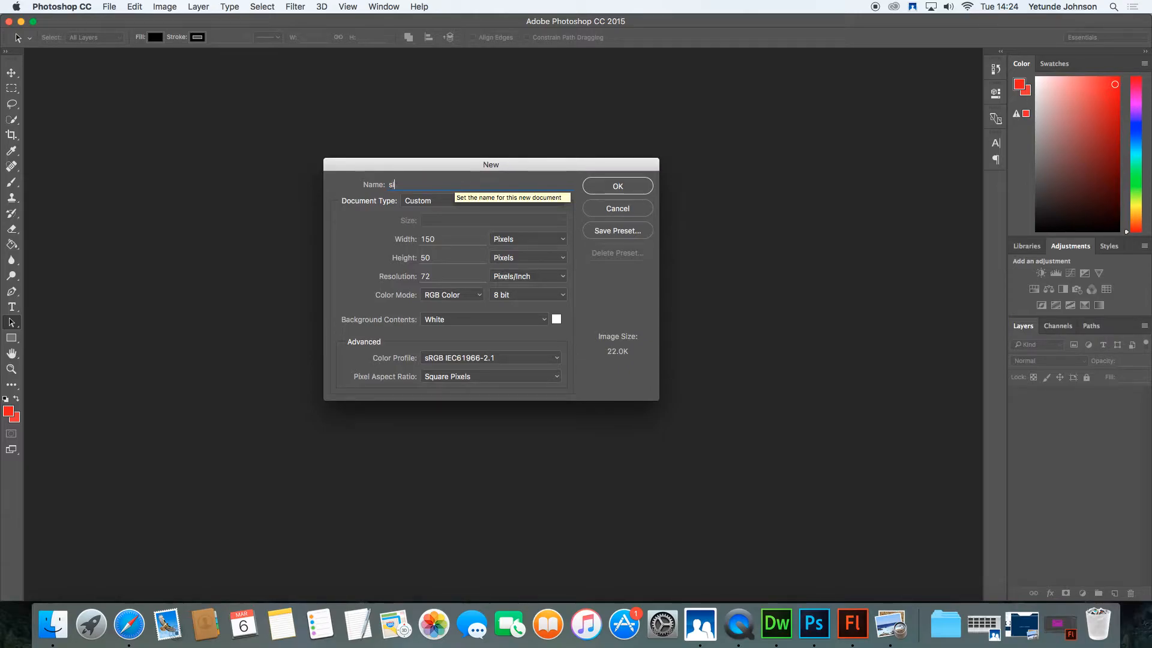
type("p-logo")
double_click(439, 239)
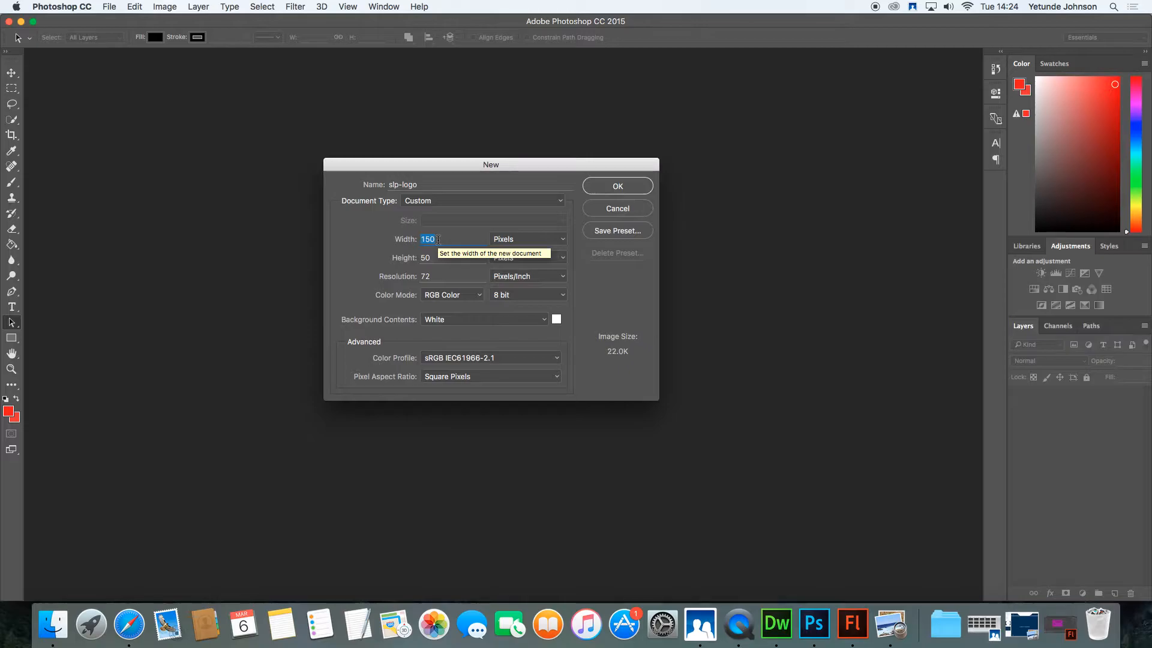
type("1024")
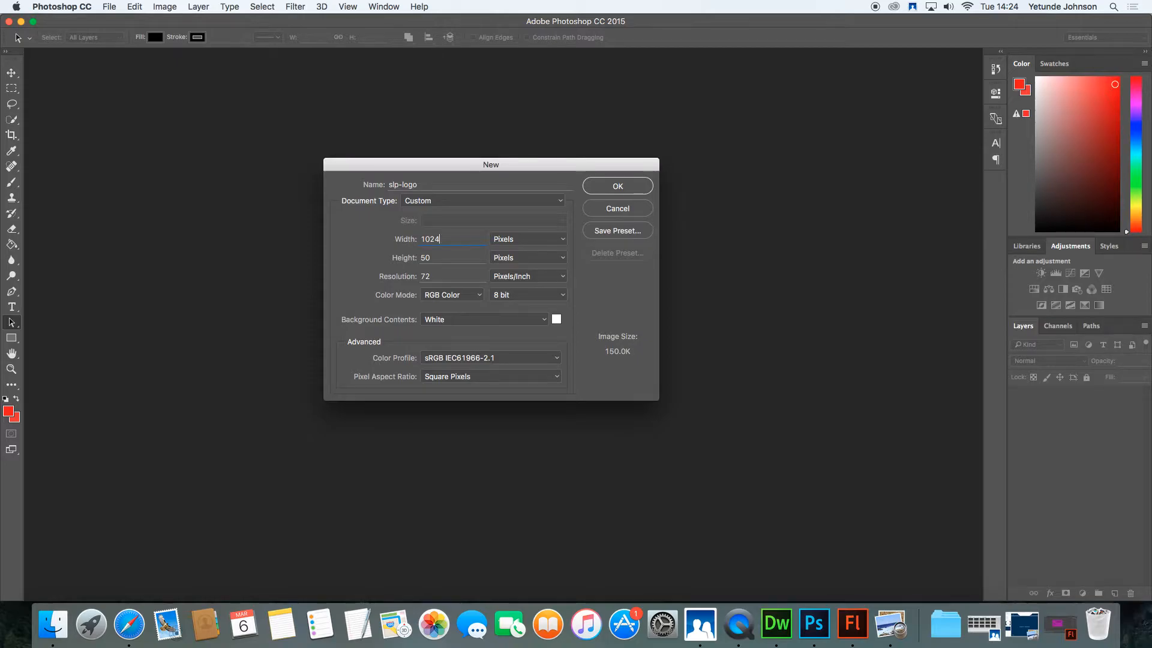
double_click(437, 258)
type("100")
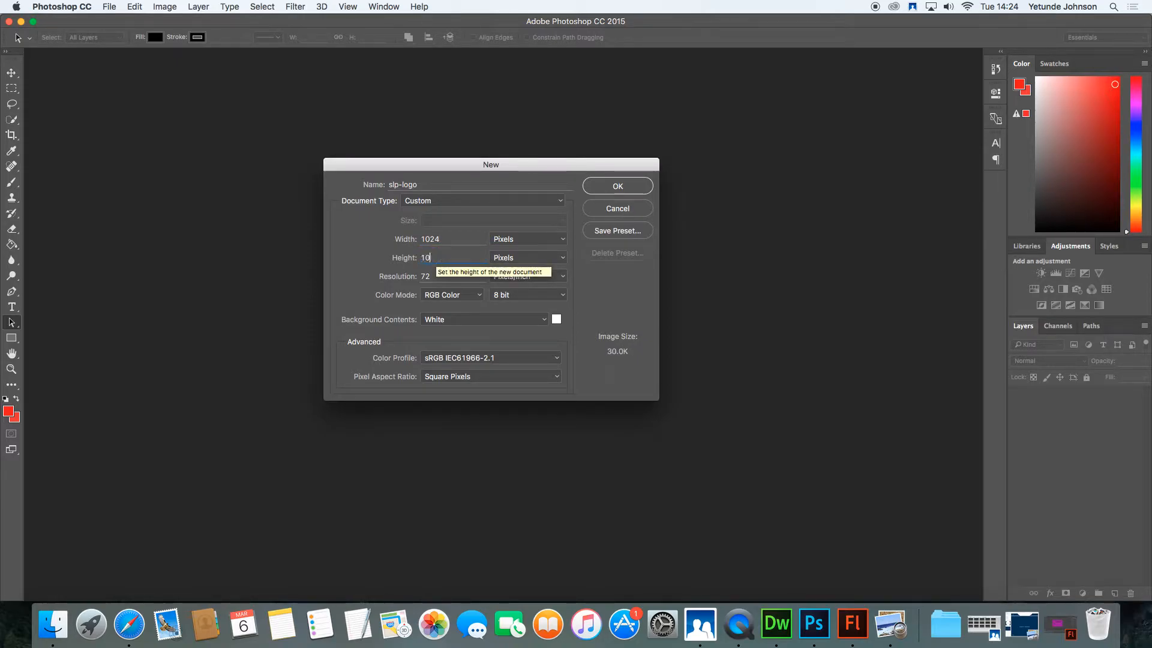
key("Tab")
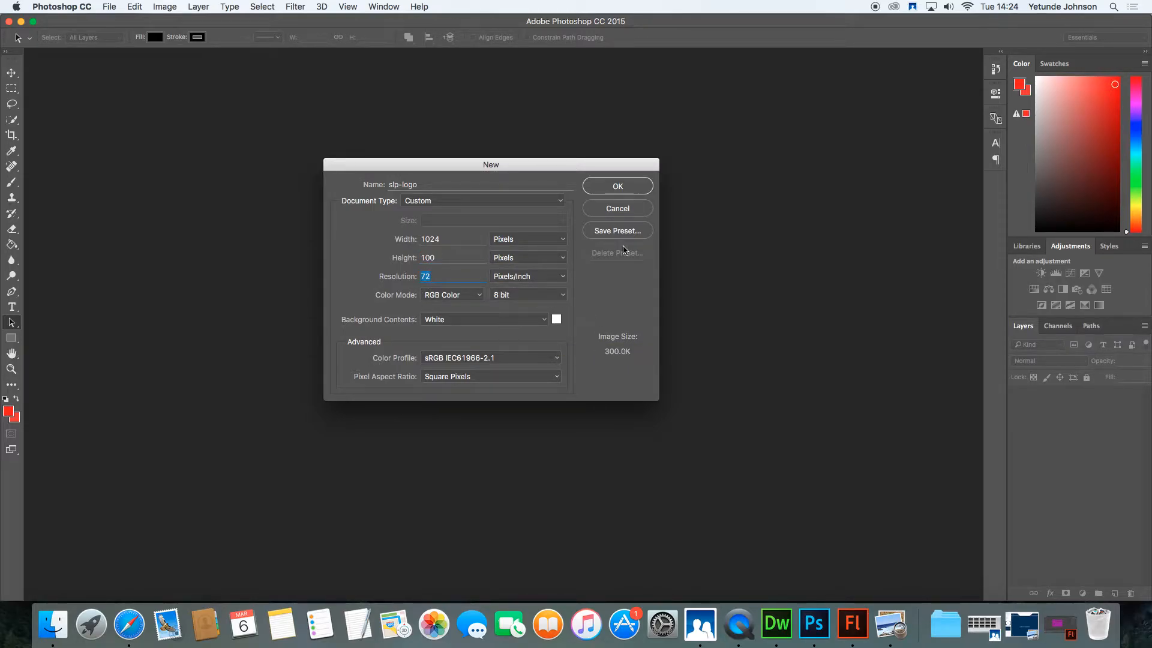
left_click(618, 187)
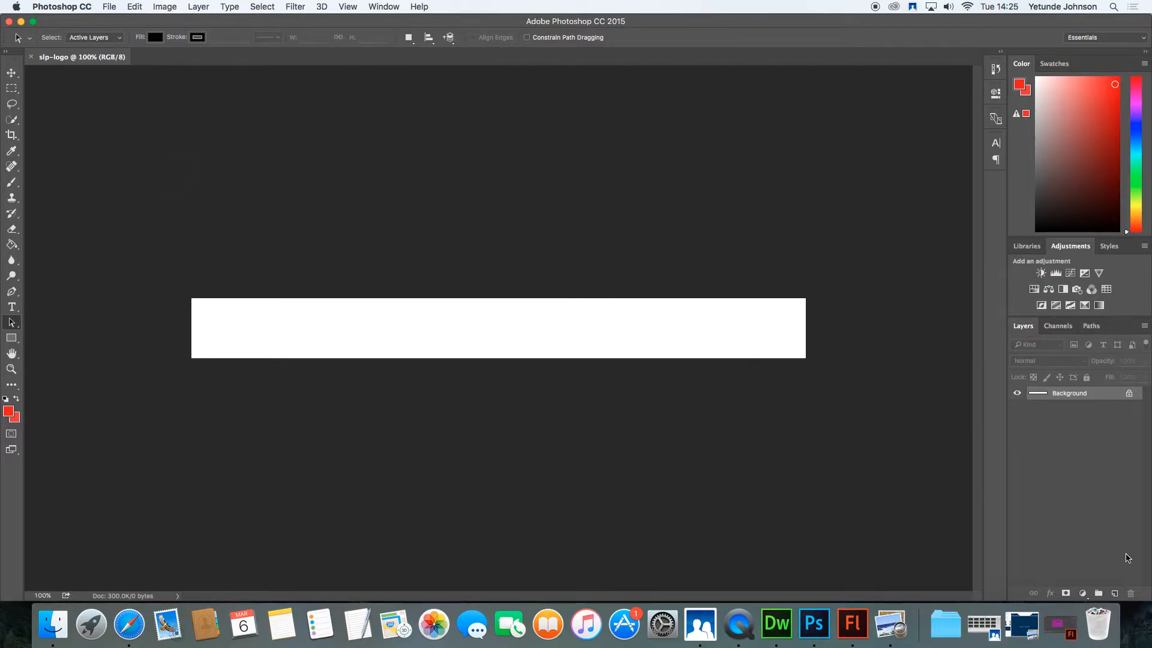
left_click(1114, 593)
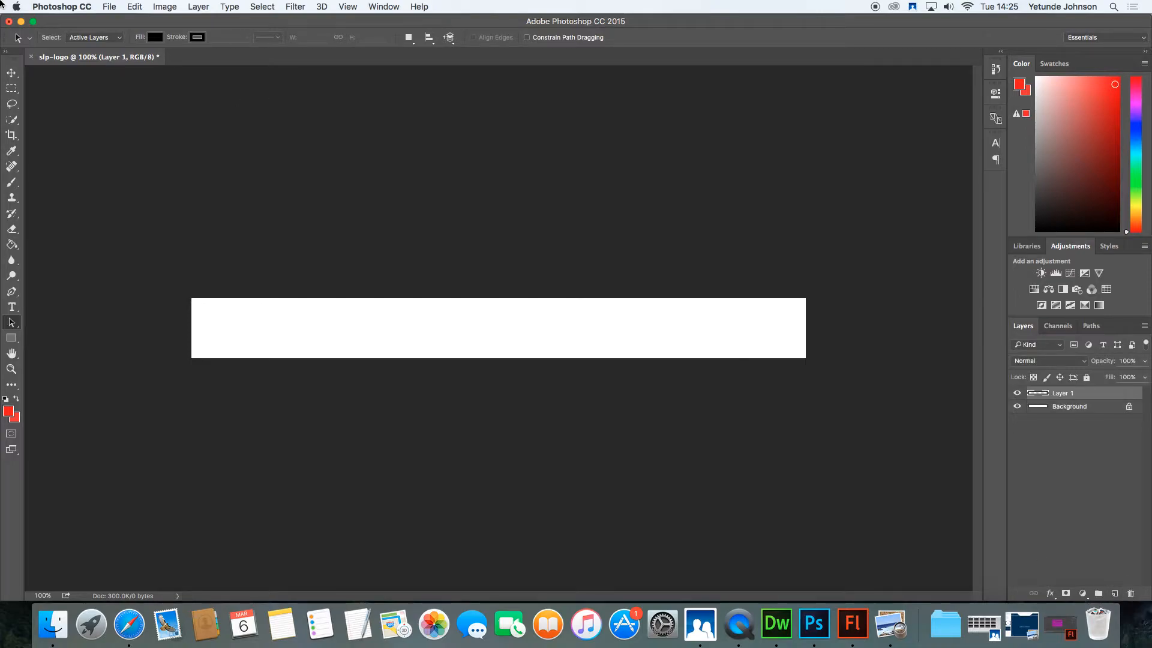
Step: Show the Libraries panel in the workspace
left_click(168, 10)
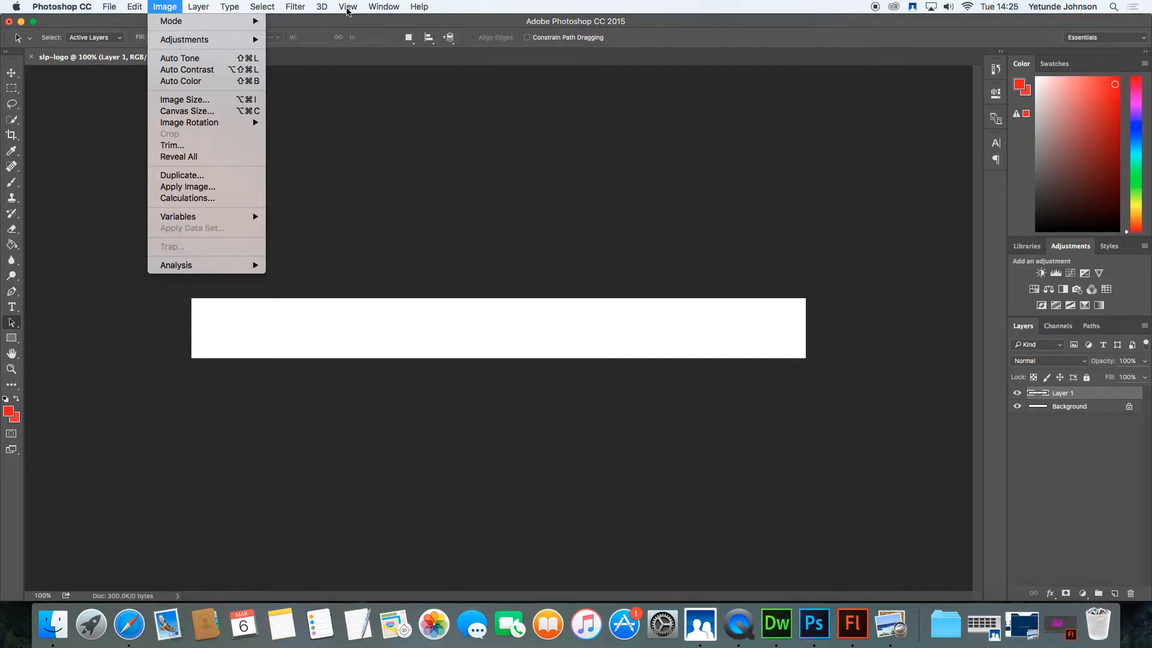
mouse_move(346, 9)
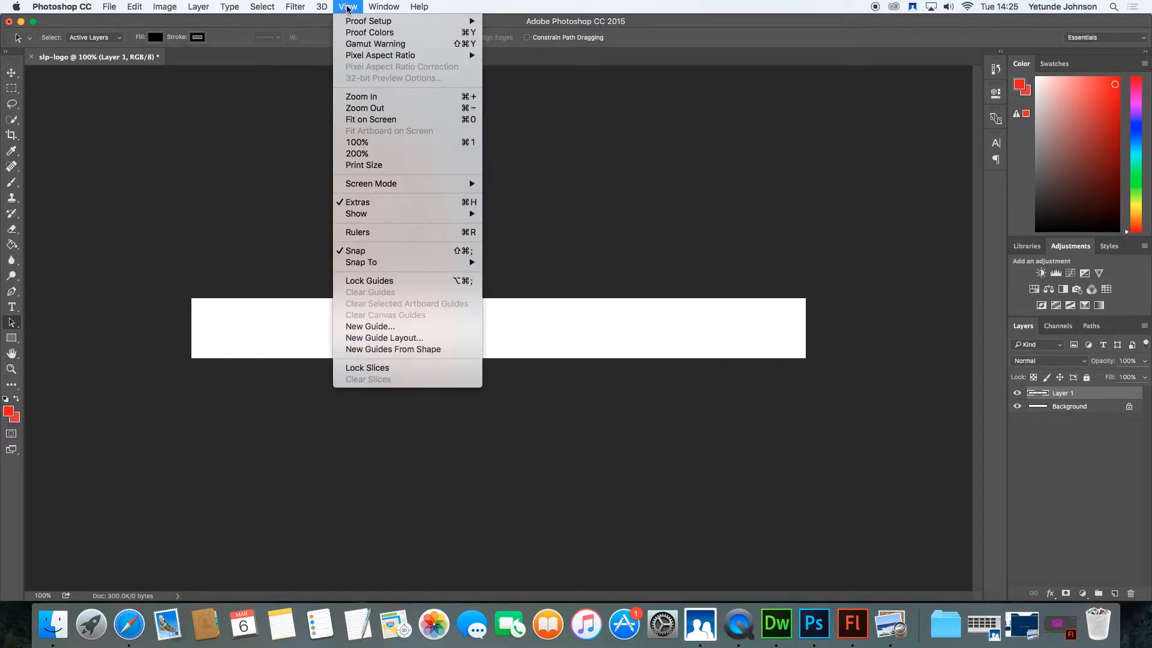
mouse_move(395, 12)
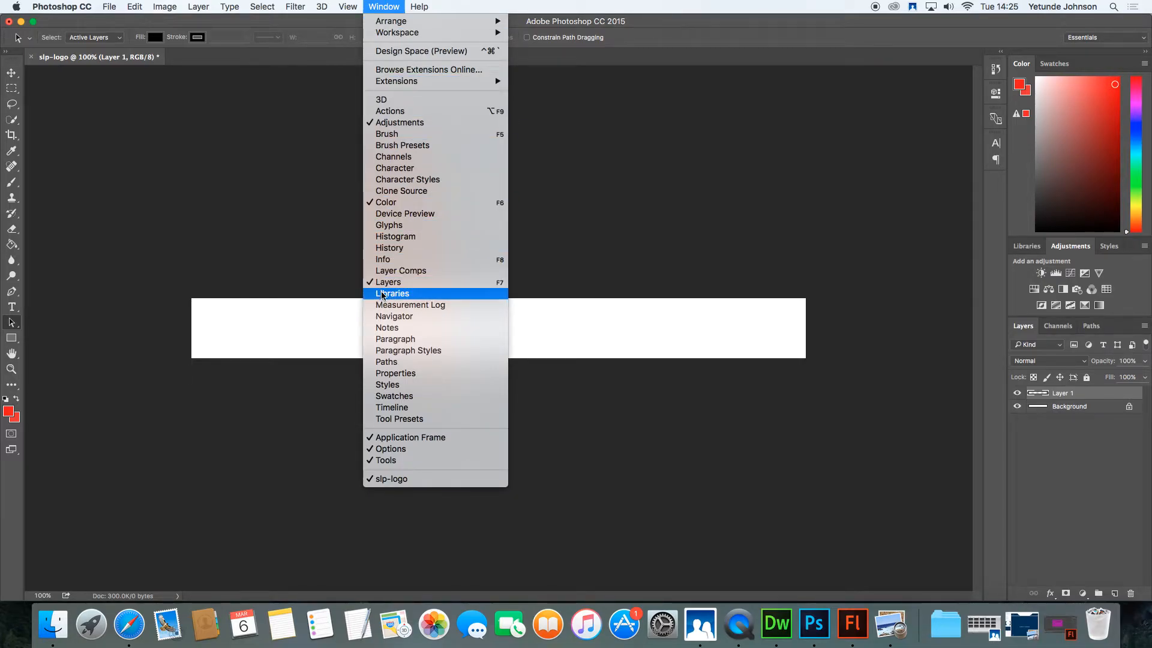
left_click(456, 294)
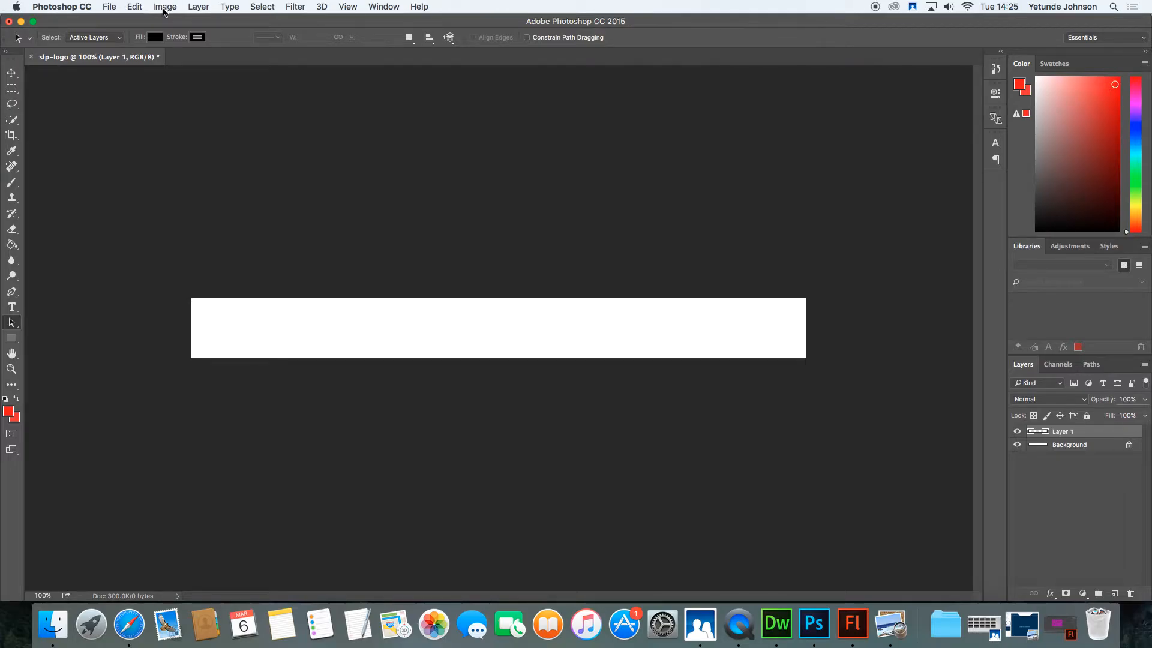
Step: Try to import images from a device, and close the import window
left_click(114, 9)
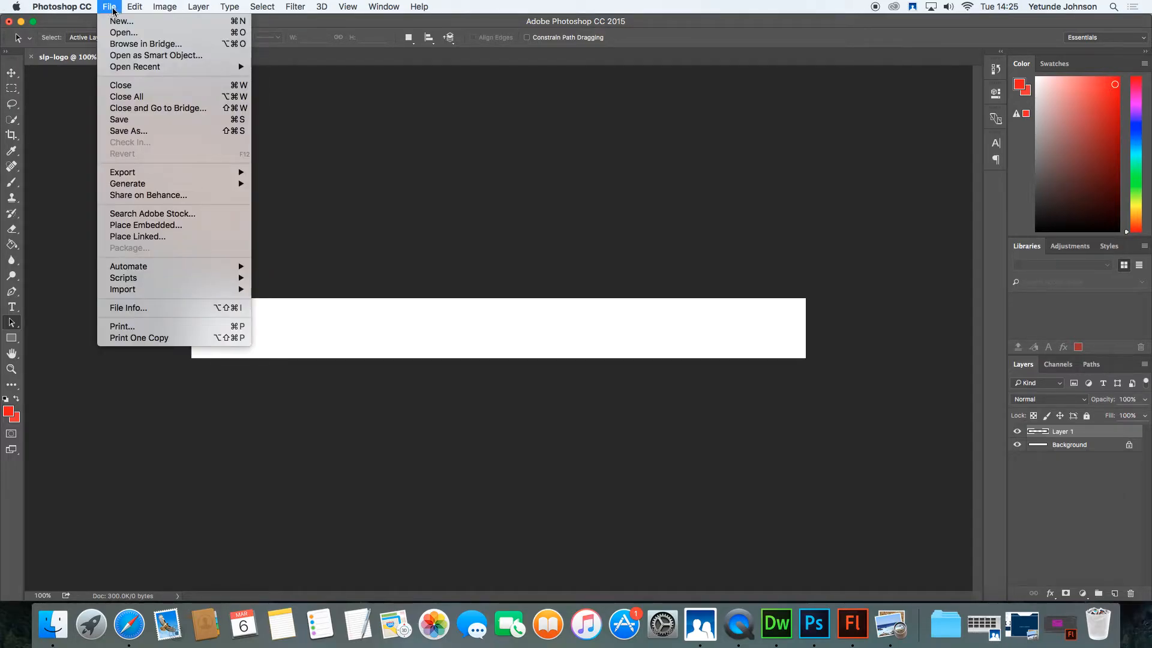
mouse_move(169, 11)
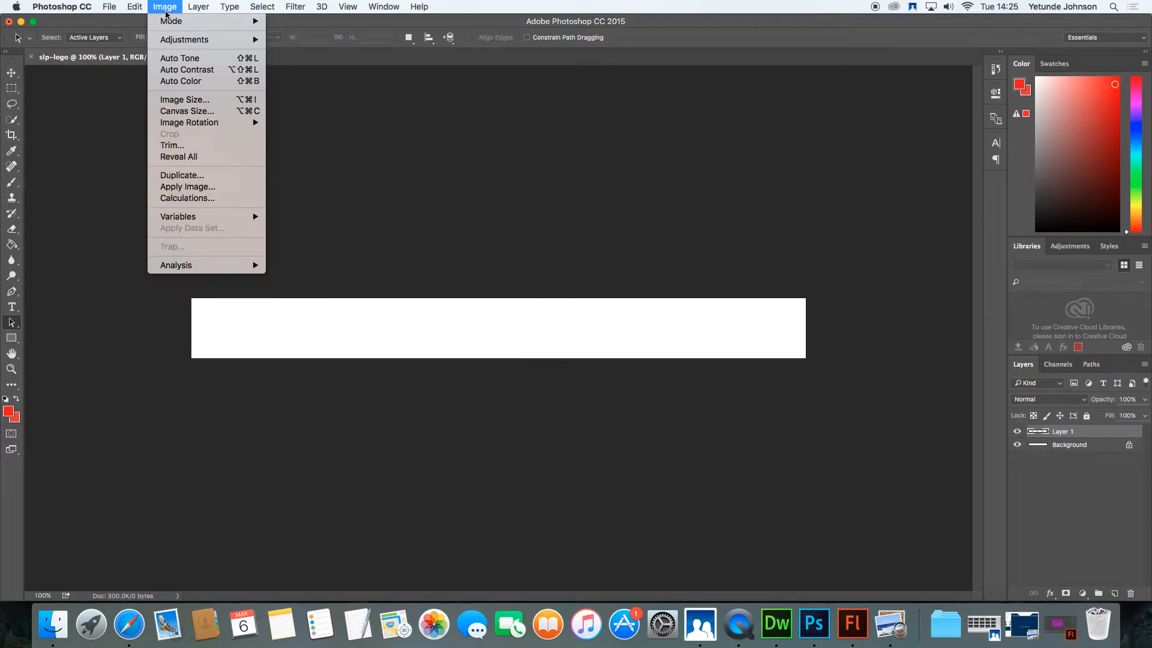
mouse_move(132, 7)
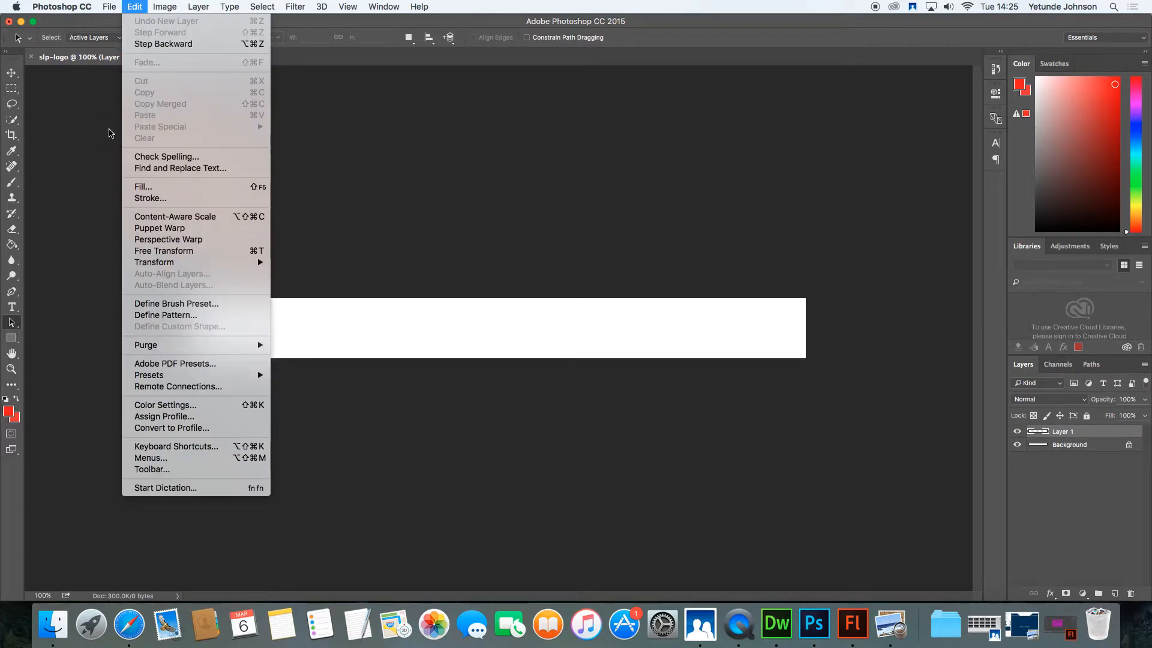
mouse_move(57, 6)
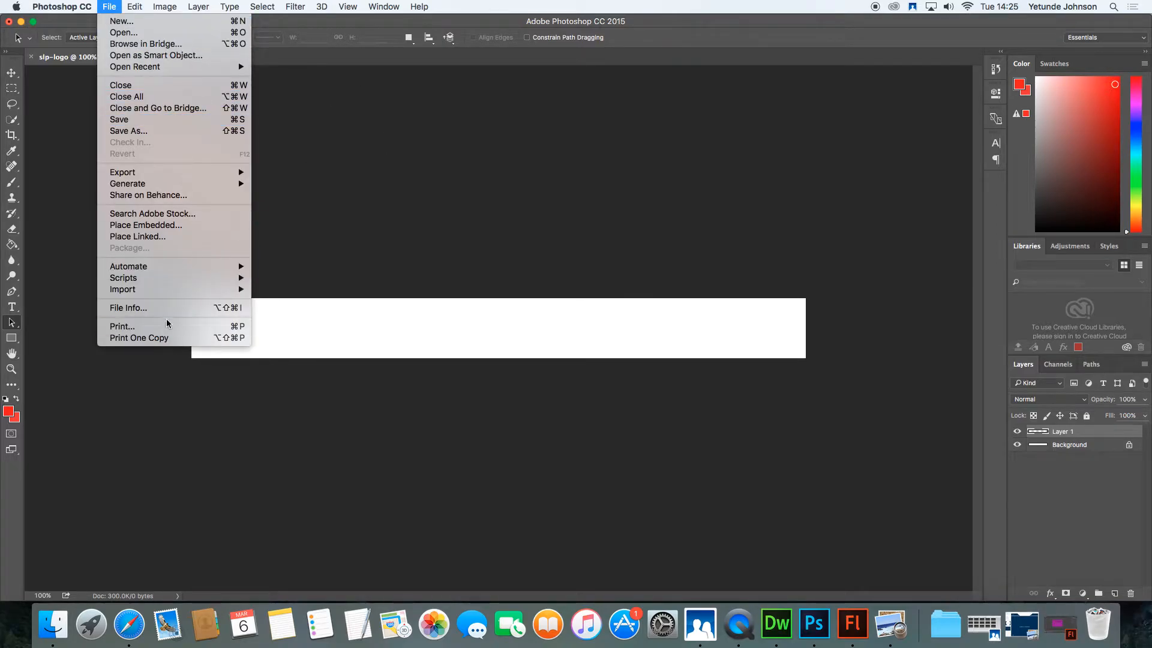
mouse_move(168, 290)
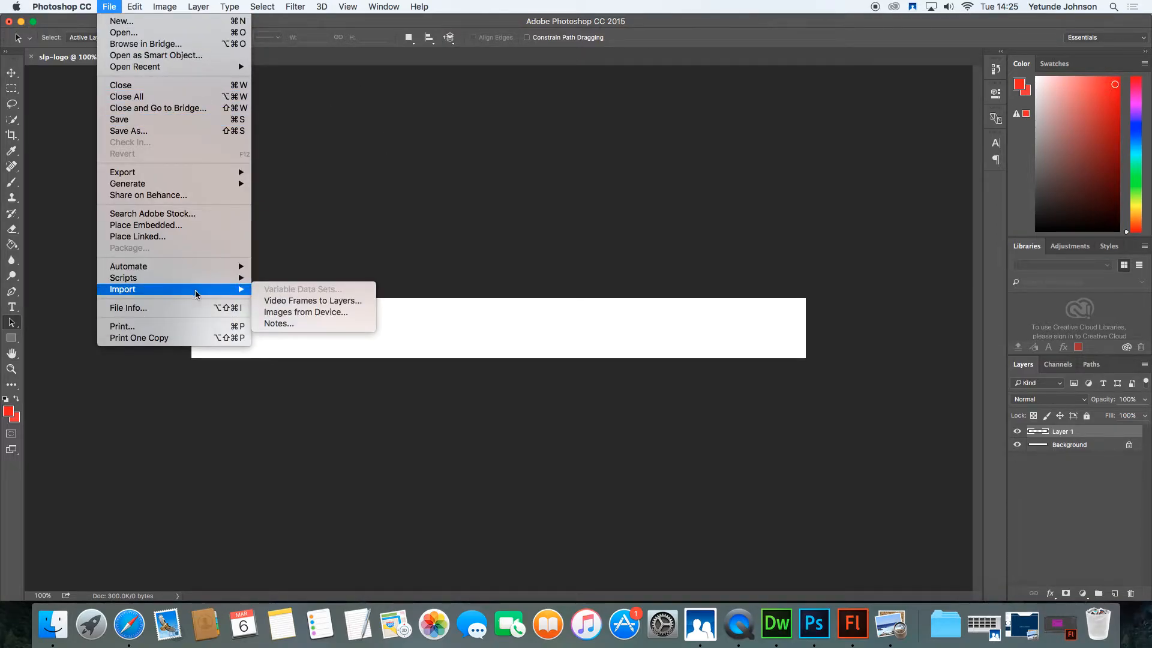
left_click(290, 312)
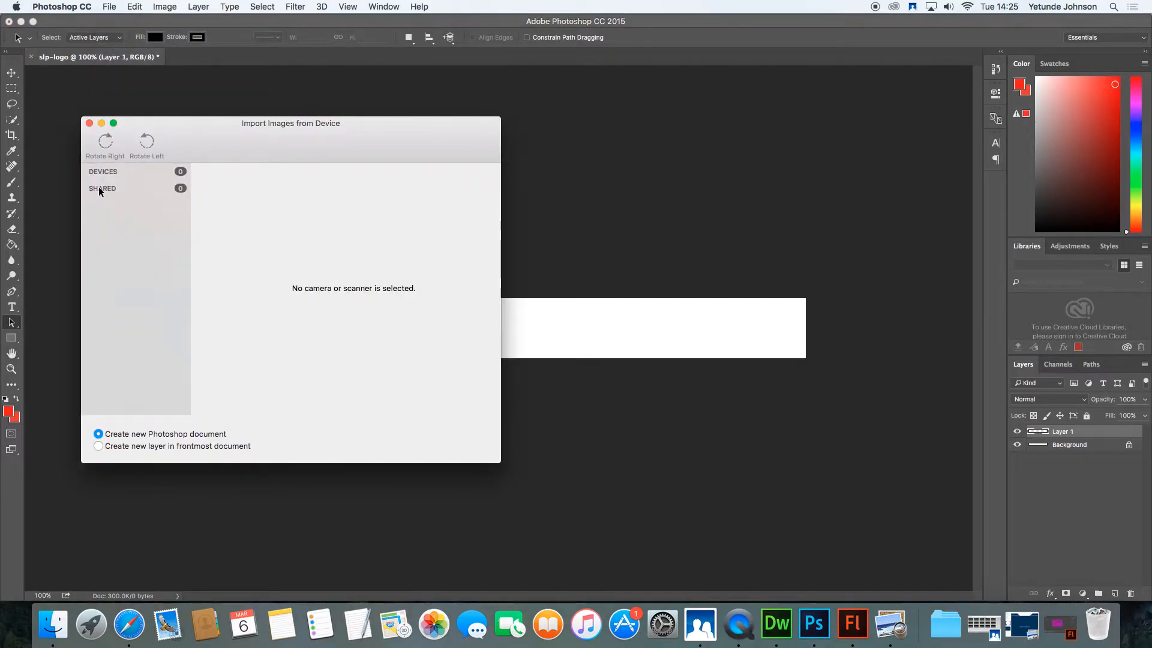
left_click(90, 123)
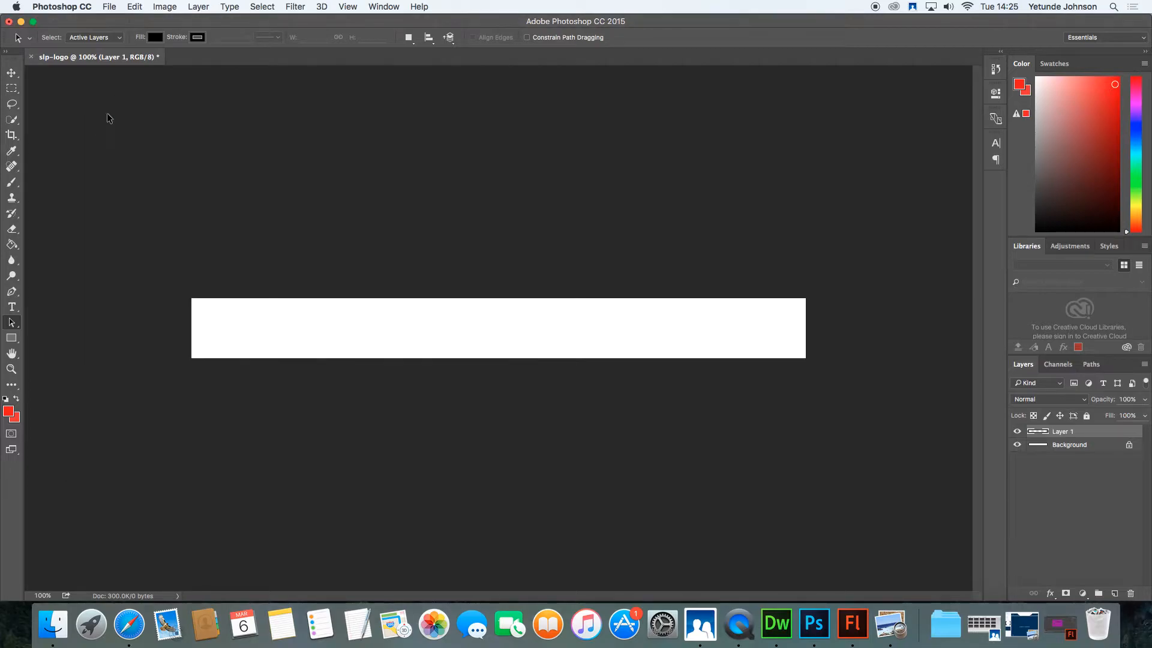
left_click(111, 7)
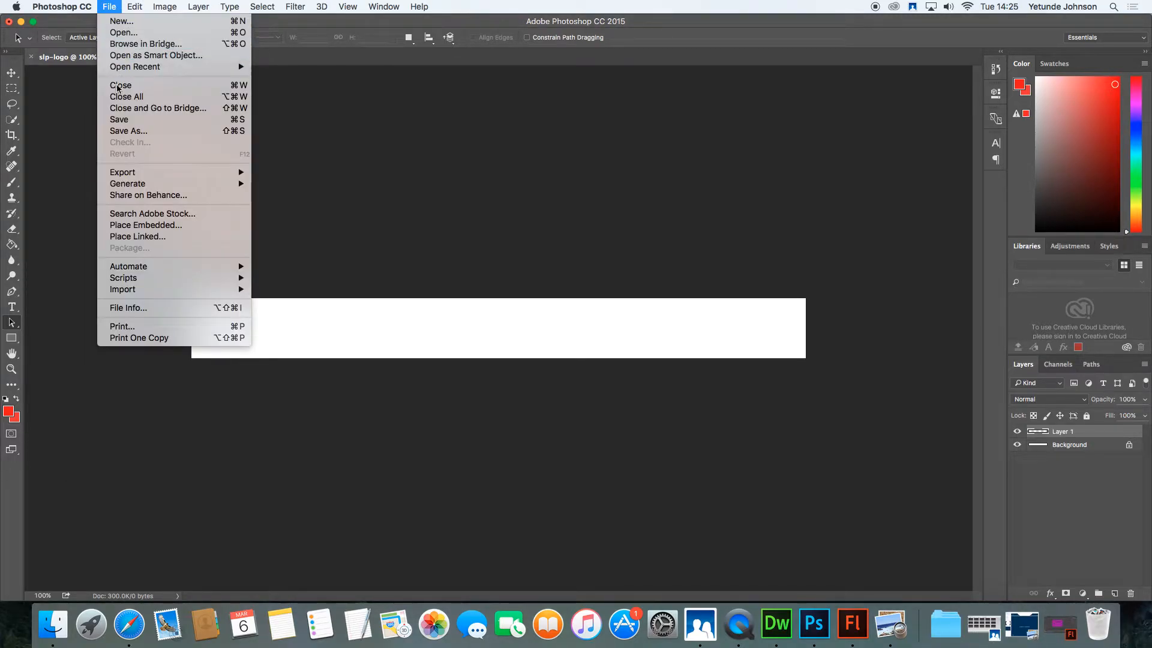
mouse_move(131, 291)
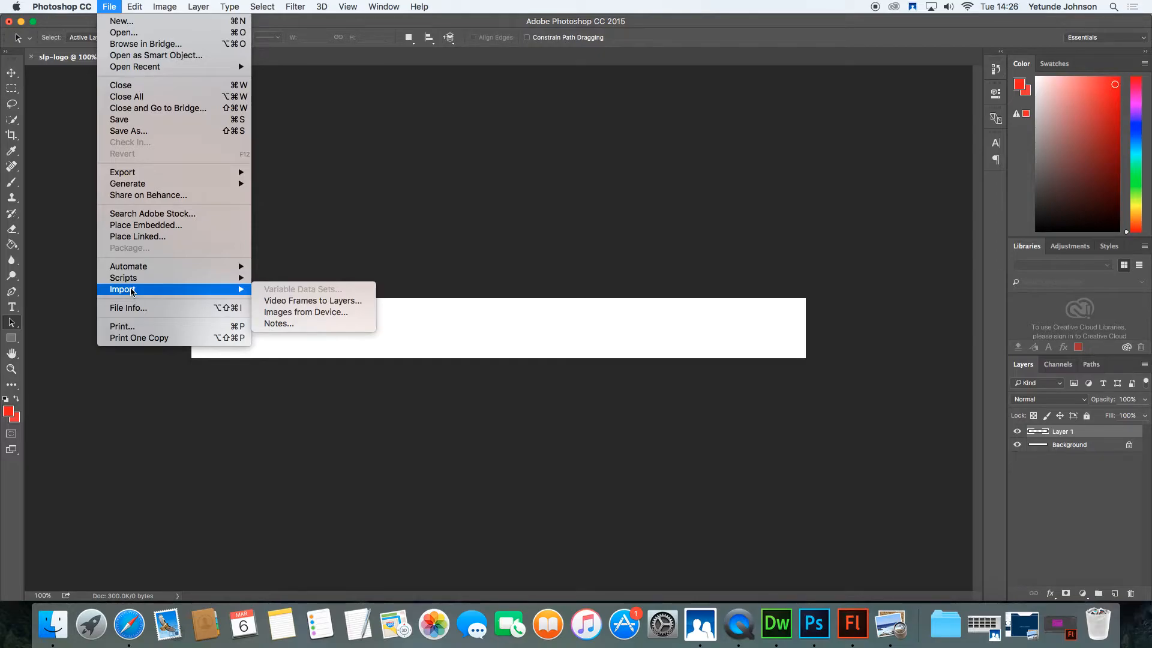
mouse_move(151, 9)
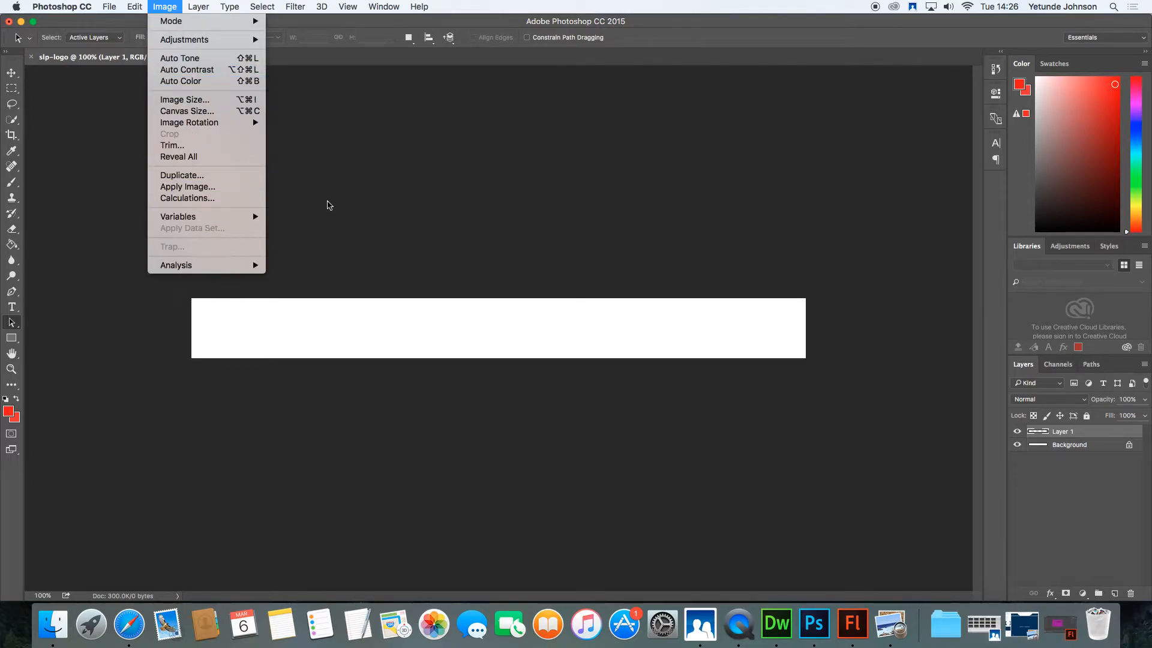
left_click(329, 204)
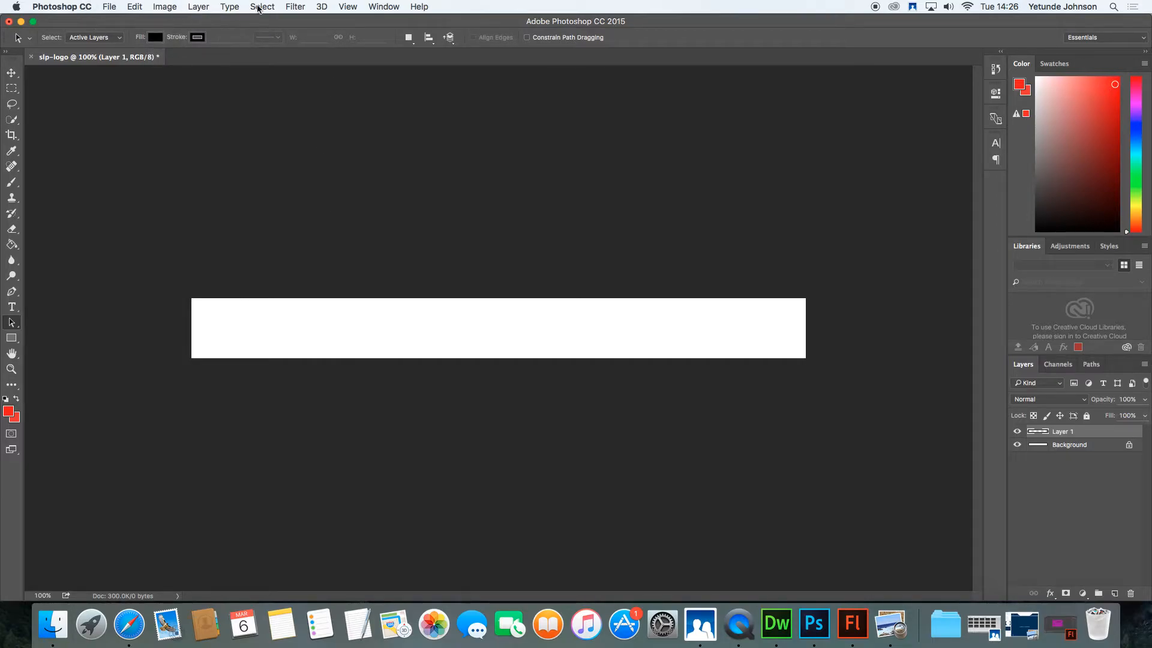
left_click(199, 6)
mouse_move(203, 23)
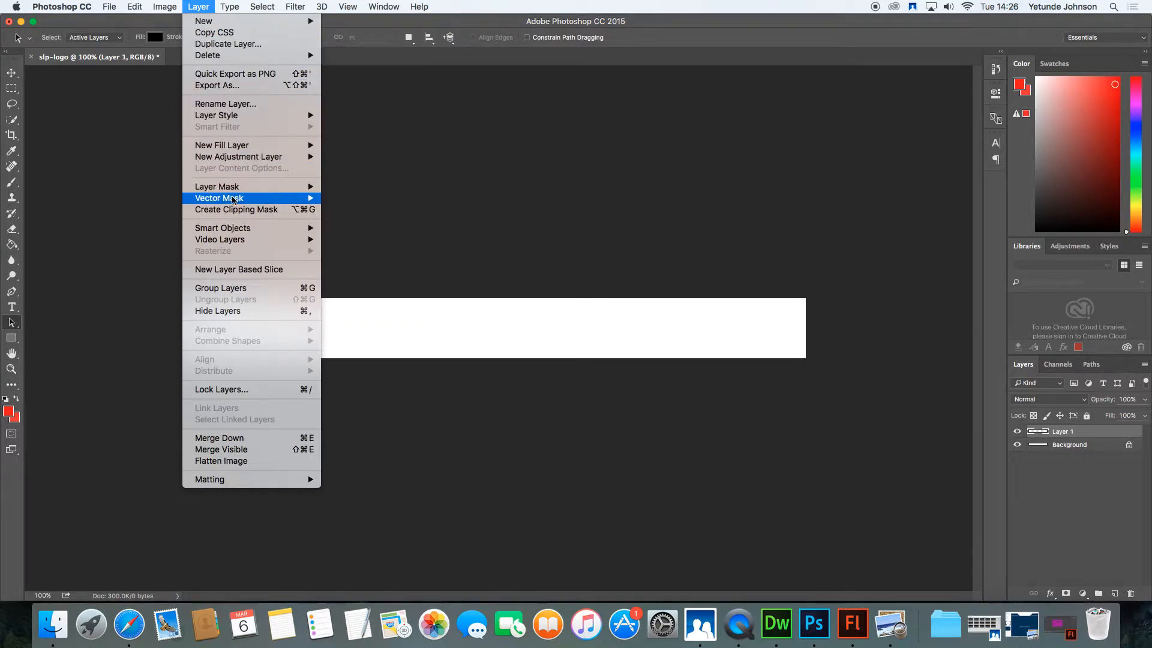
left_click(366, 232)
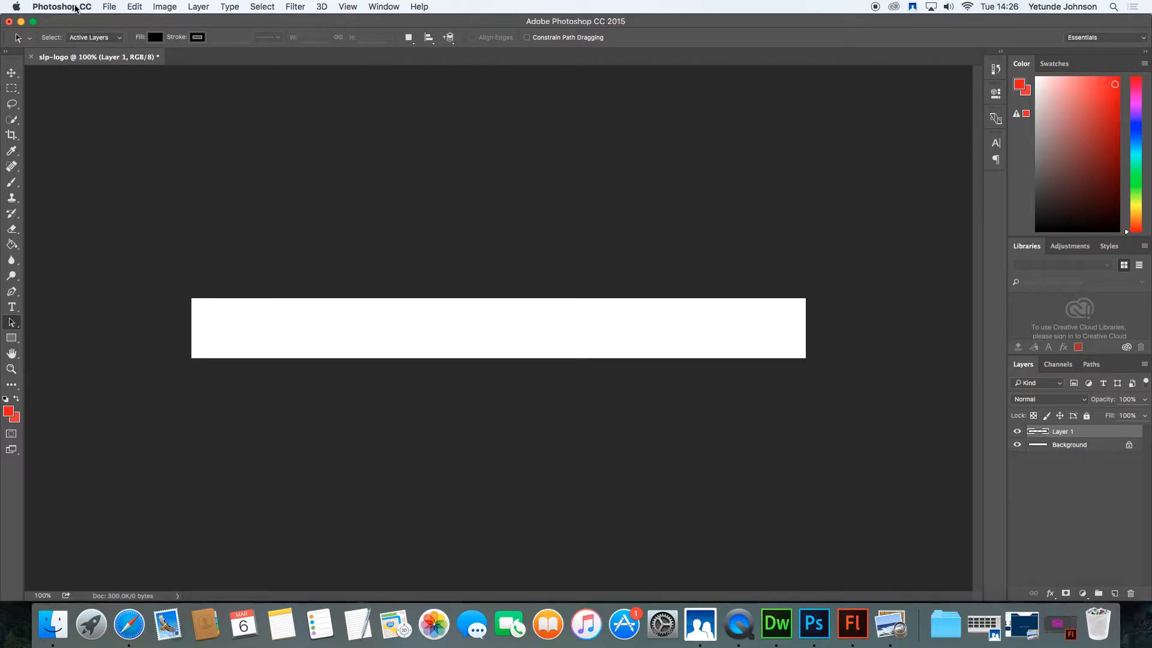
Step: Open BIKING1.jpg from the IMAGES folder inside ASSETS in Documents as a separate document
left_click(109, 6)
left_click(120, 27)
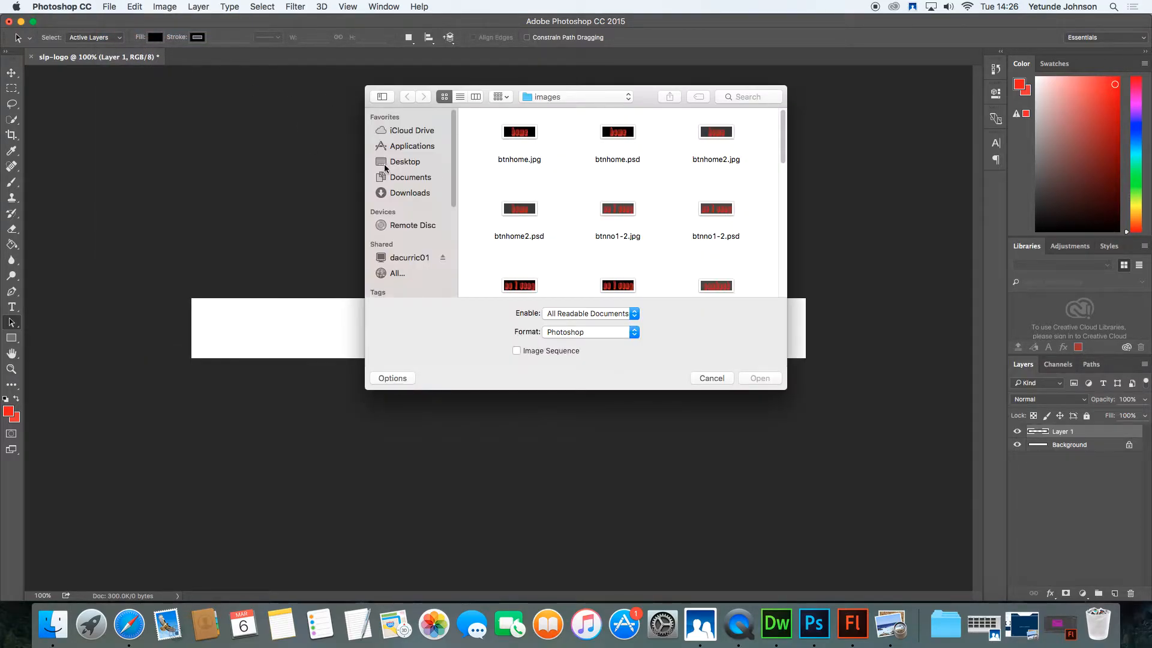
left_click(413, 179)
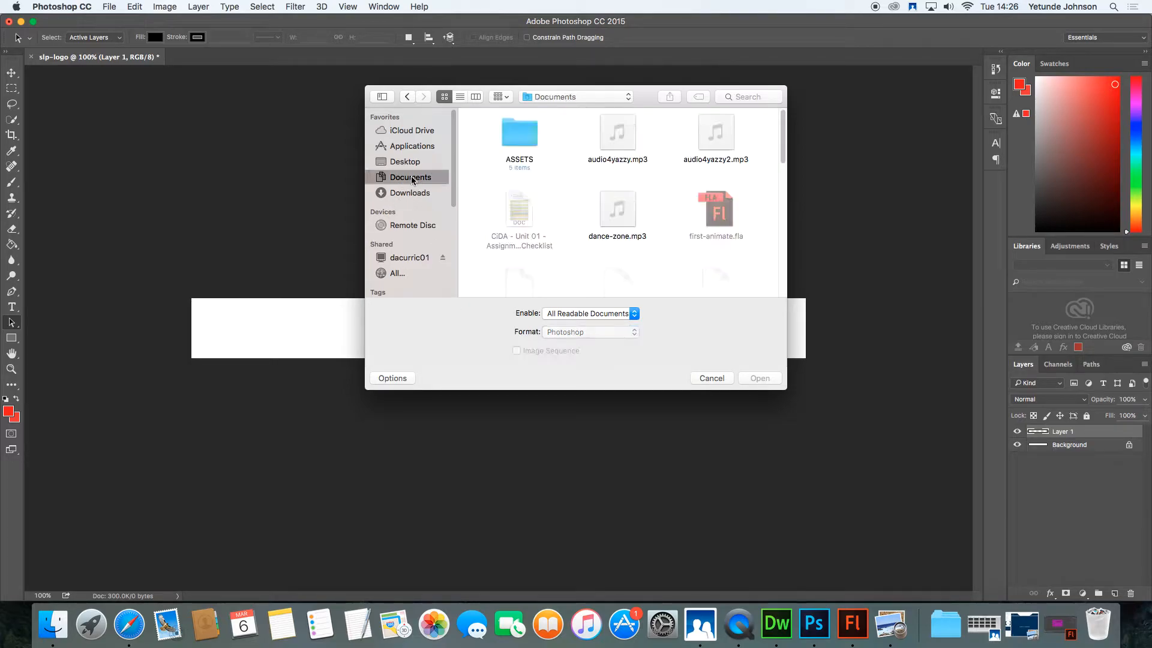
double_click(517, 133)
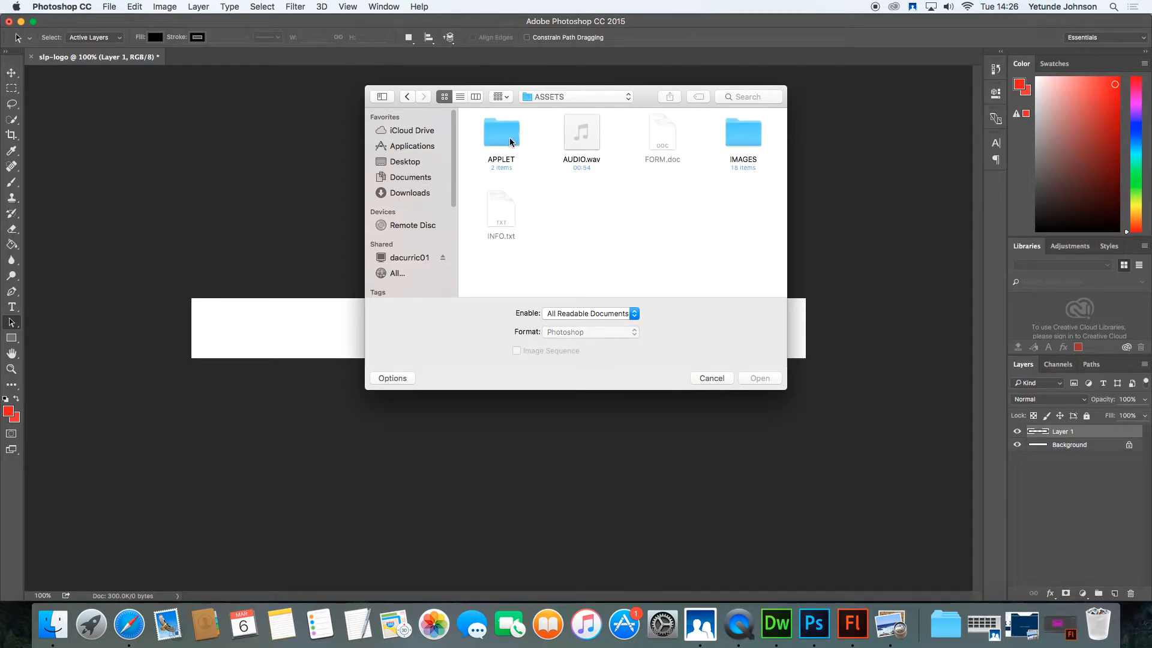
double_click(744, 138)
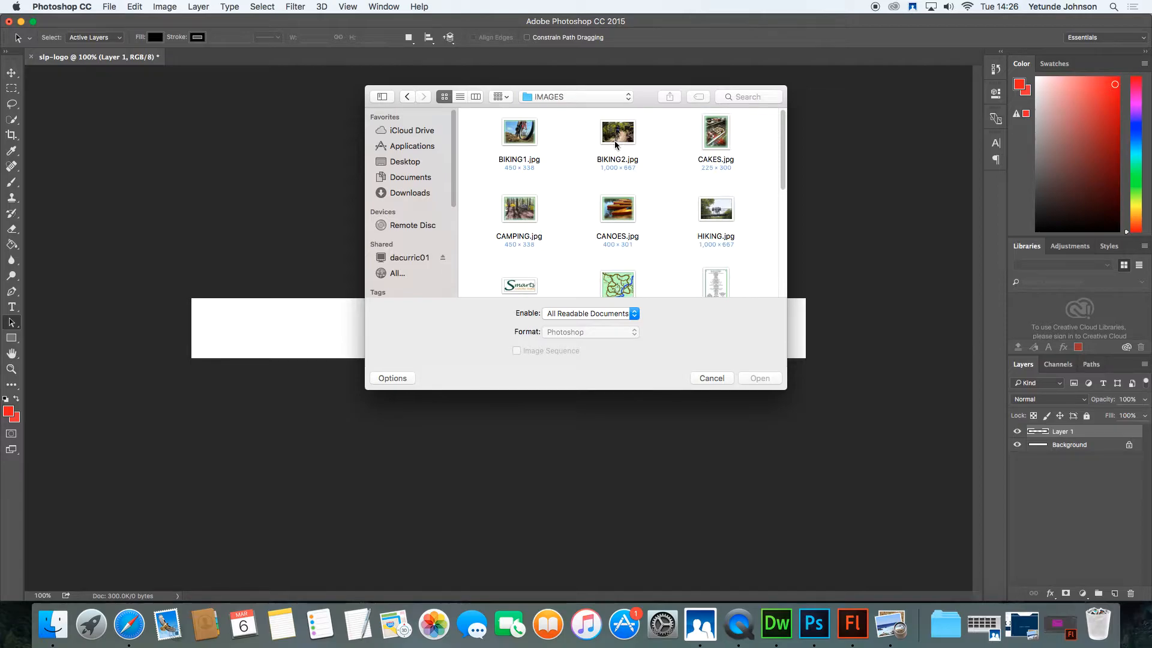
left_click(527, 139)
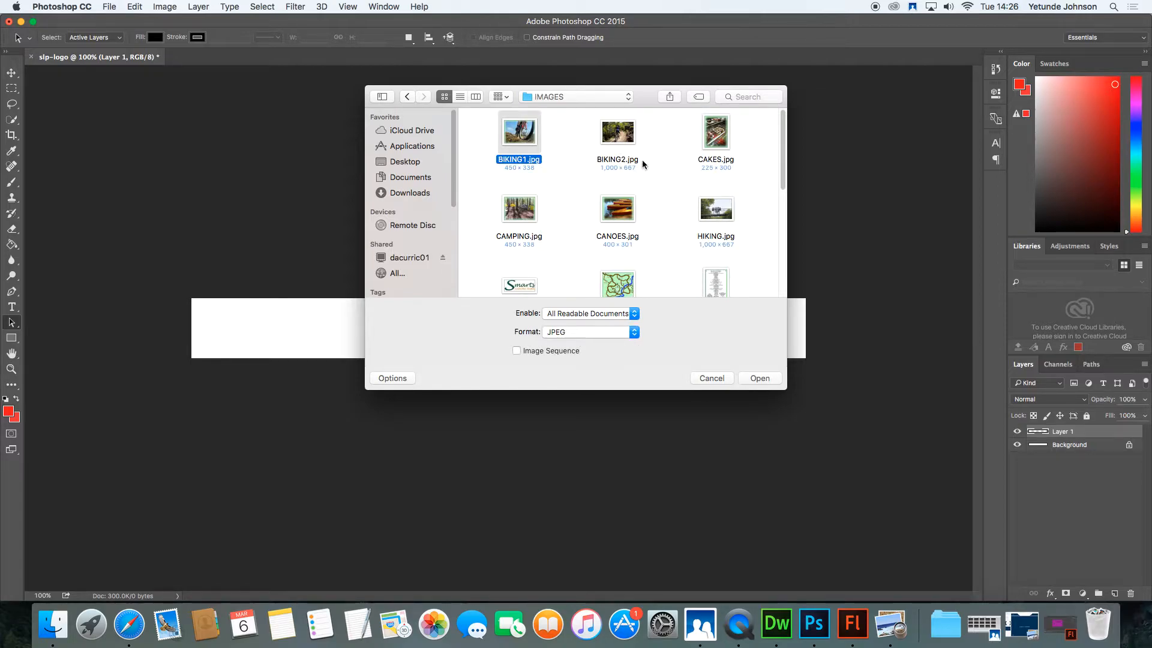
right_click(520, 215)
right_click(623, 205)
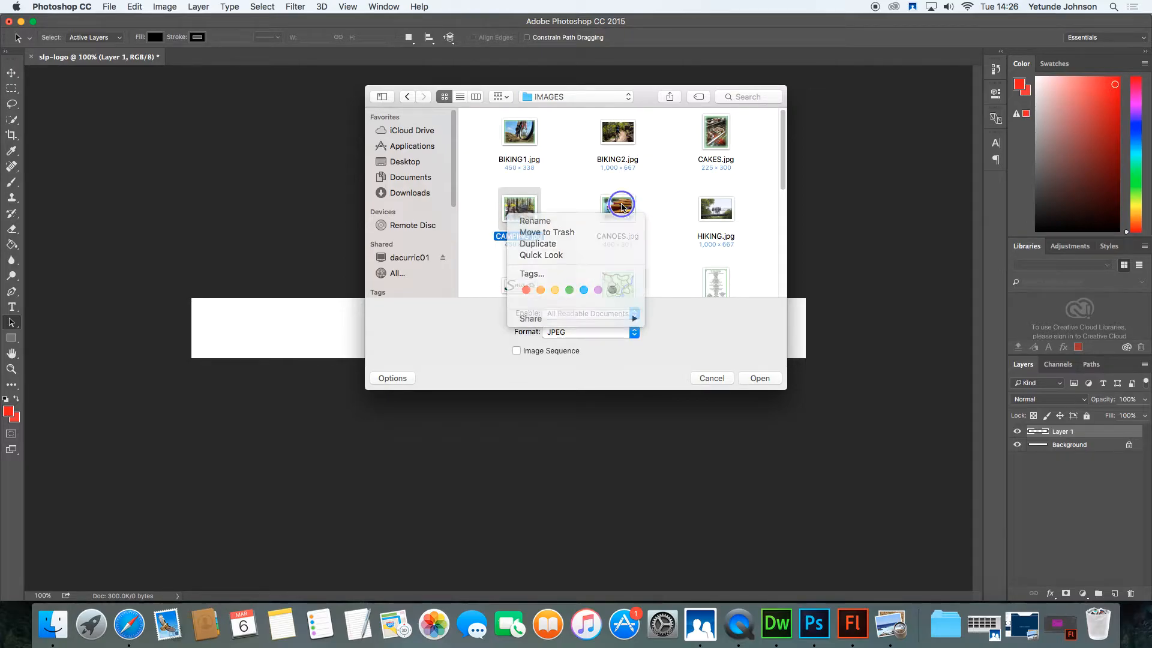
left_click(540, 216)
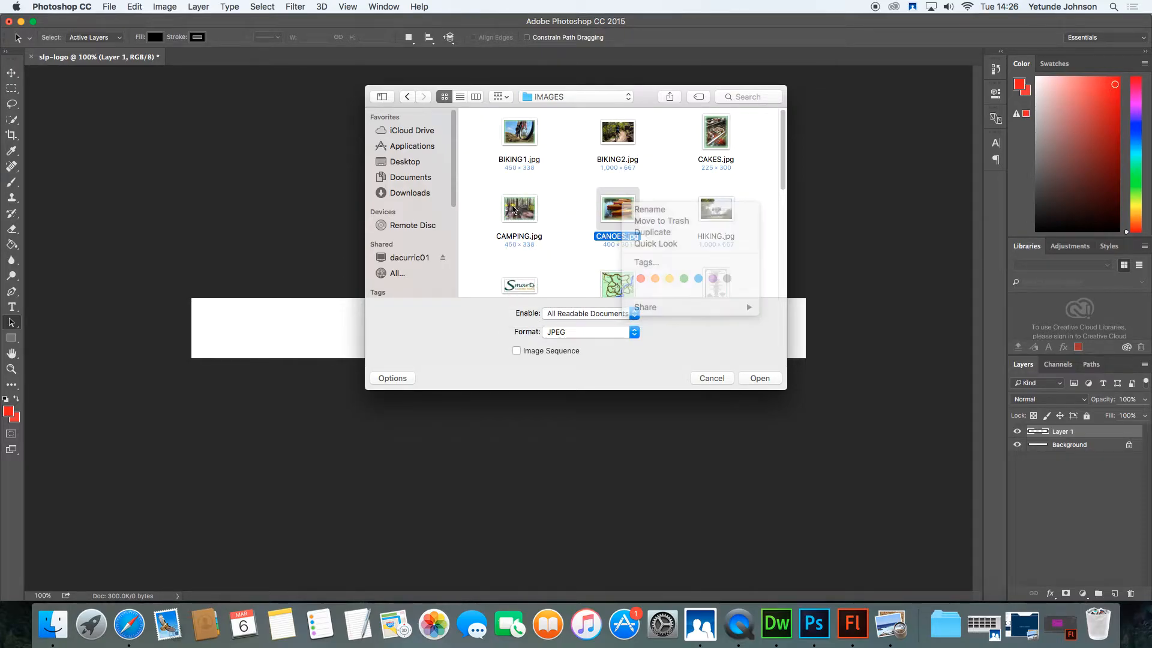
left_click(521, 137)
left_click(759, 379)
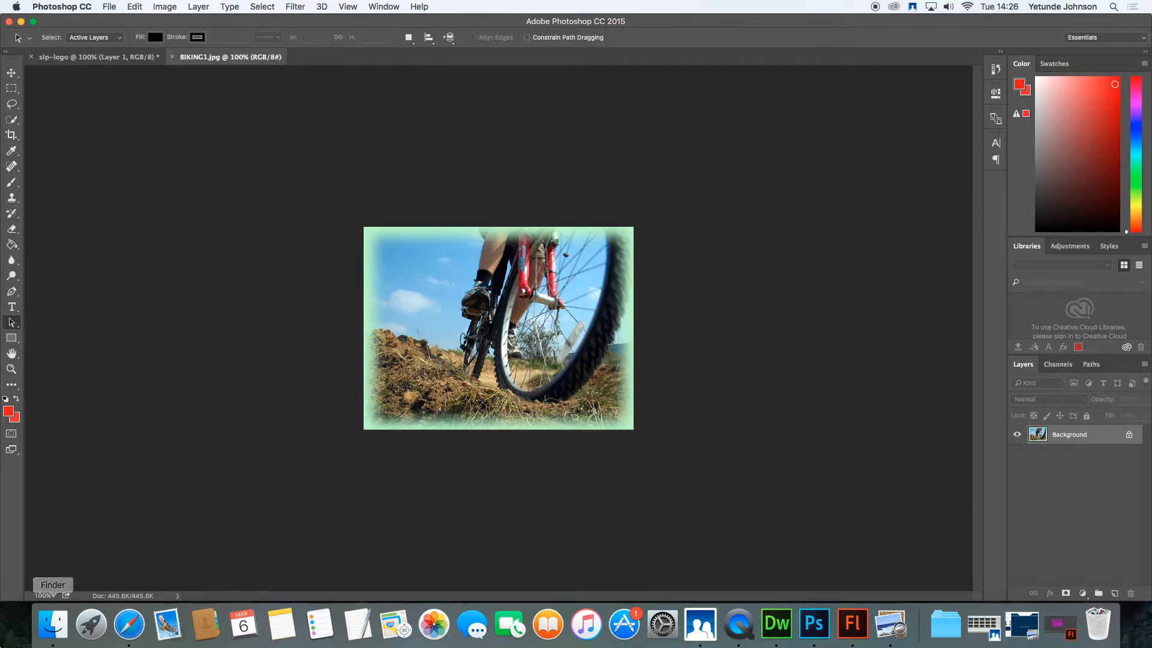
Step: Try to add HIKING.jpg from the IMAGES folder in Finder to the Photoshop Libraries panel
left_click(52, 624)
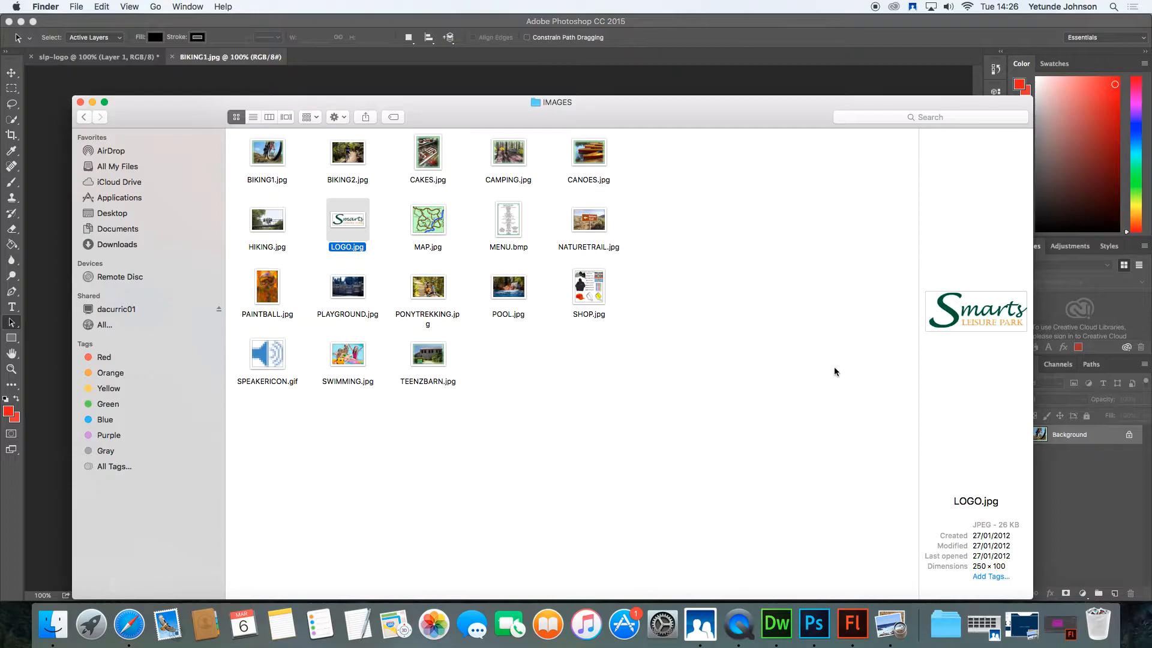
left_click_drag(1032, 395, 776, 366)
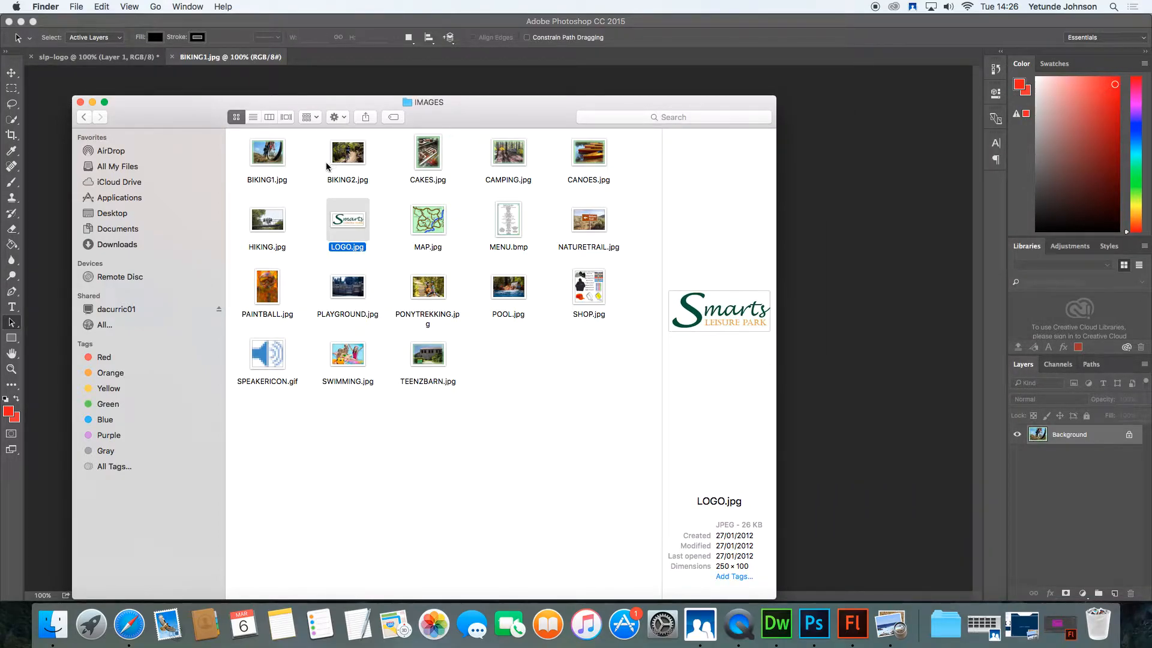
left_click(1030, 251)
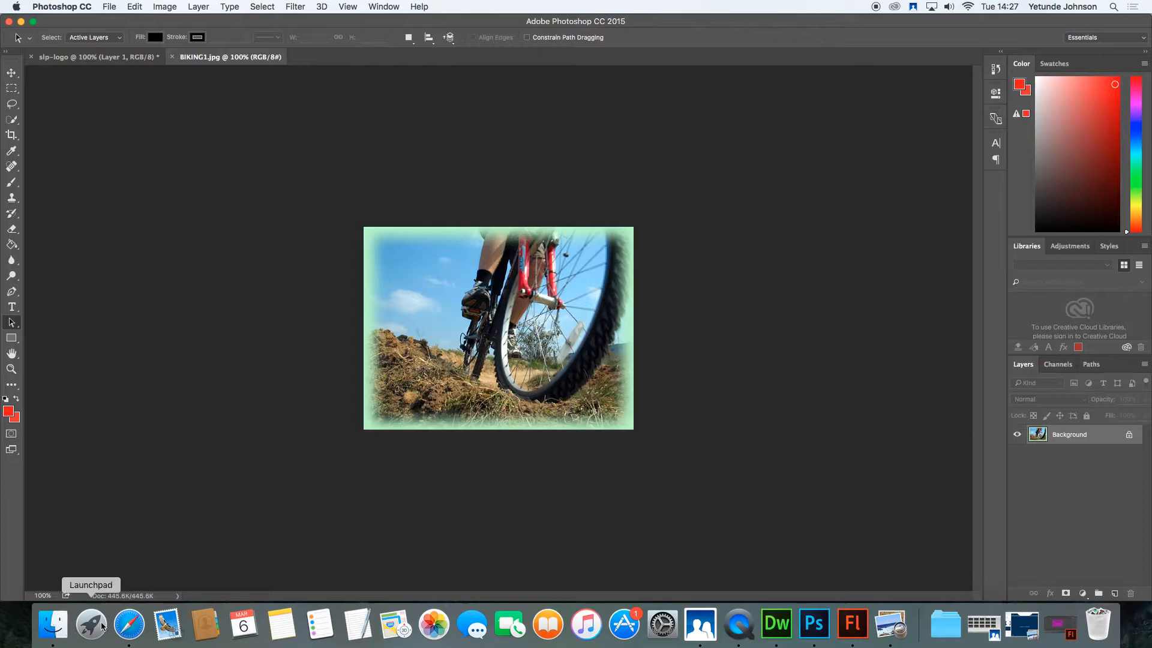
left_click(55, 631)
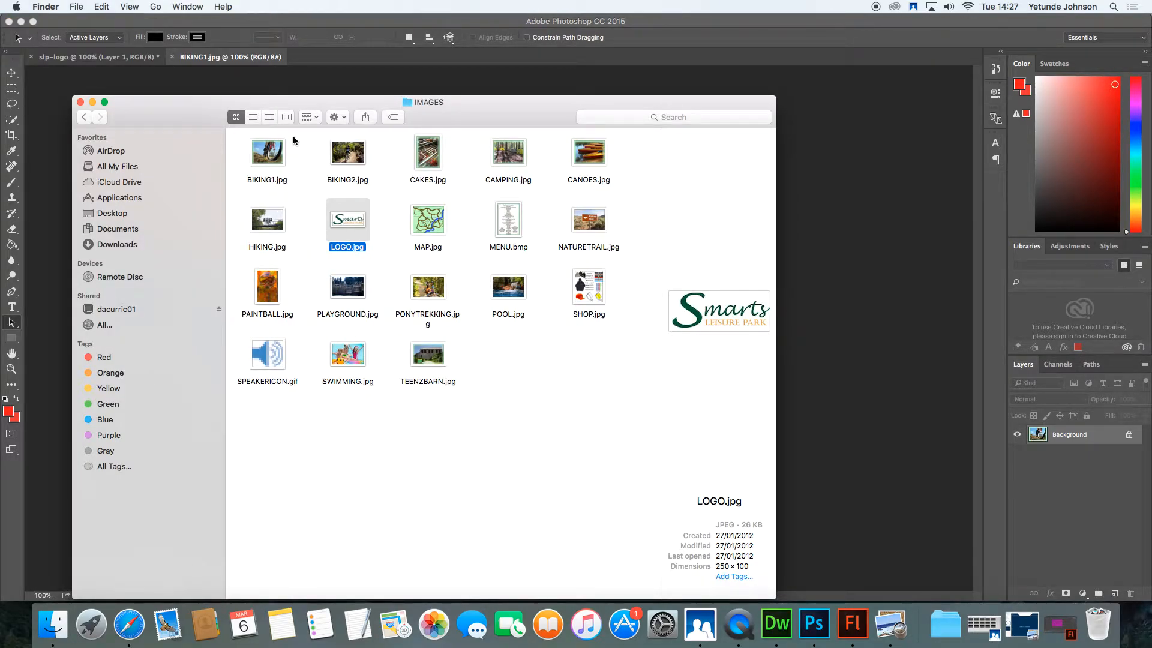
left_click_drag(265, 223, 1051, 299)
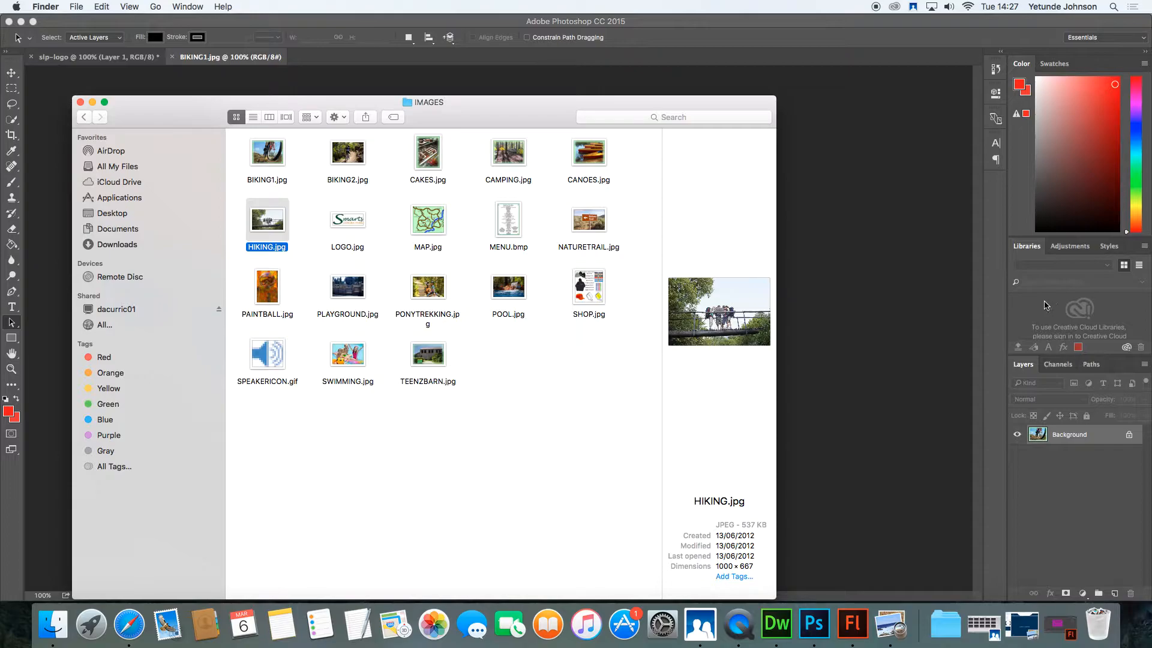
left_click(1032, 250)
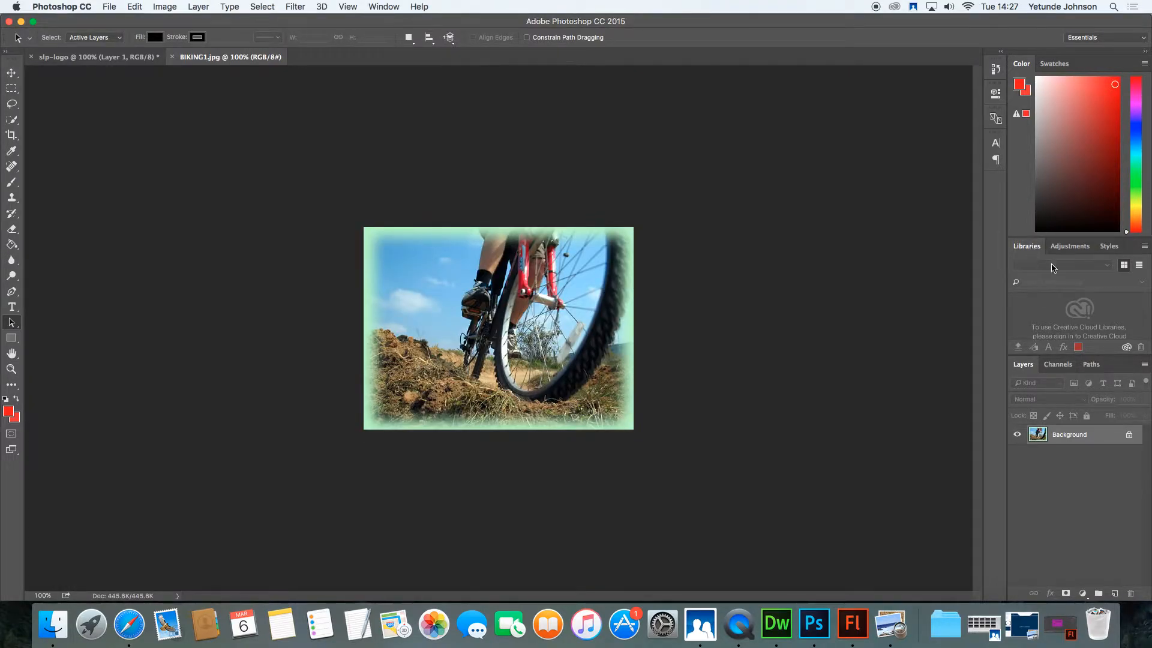
Step: Open CAMPING.jpg from the IMAGES folder as a separate document
left_click(109, 7)
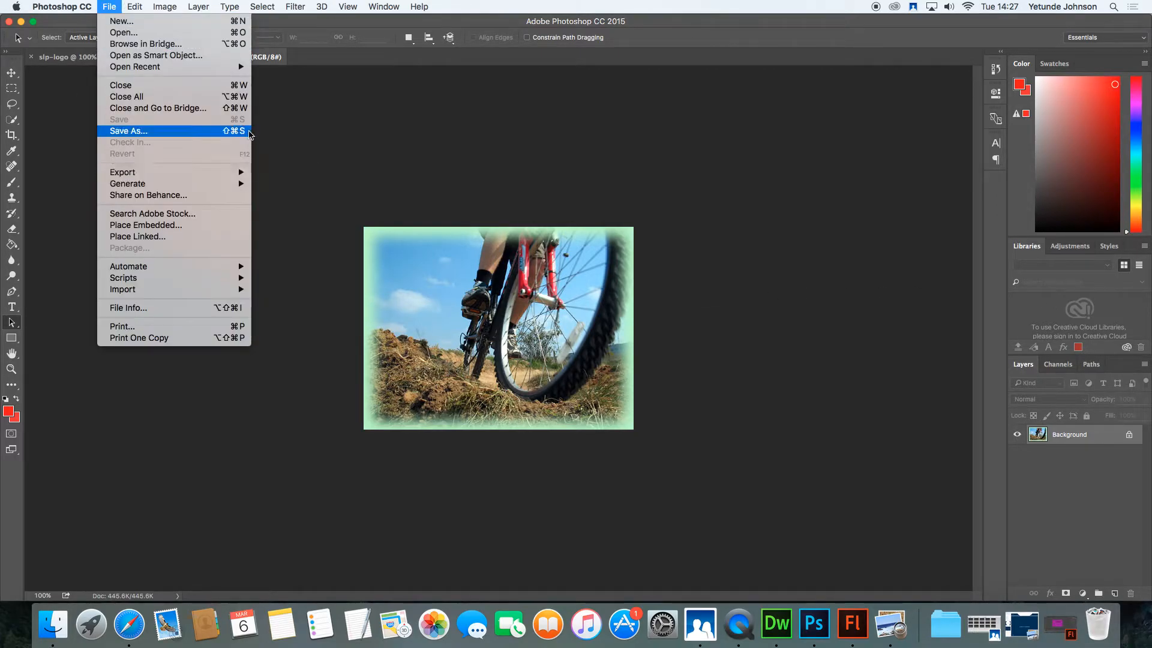
mouse_move(180, 293)
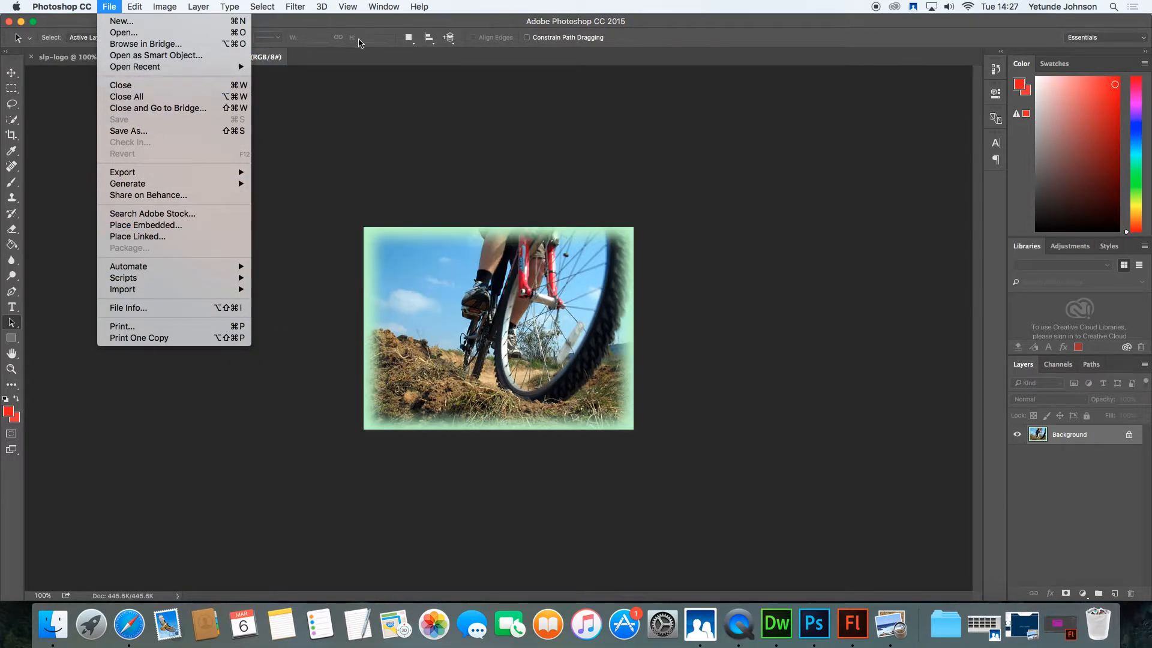
mouse_move(295, 10)
mouse_move(253, 9)
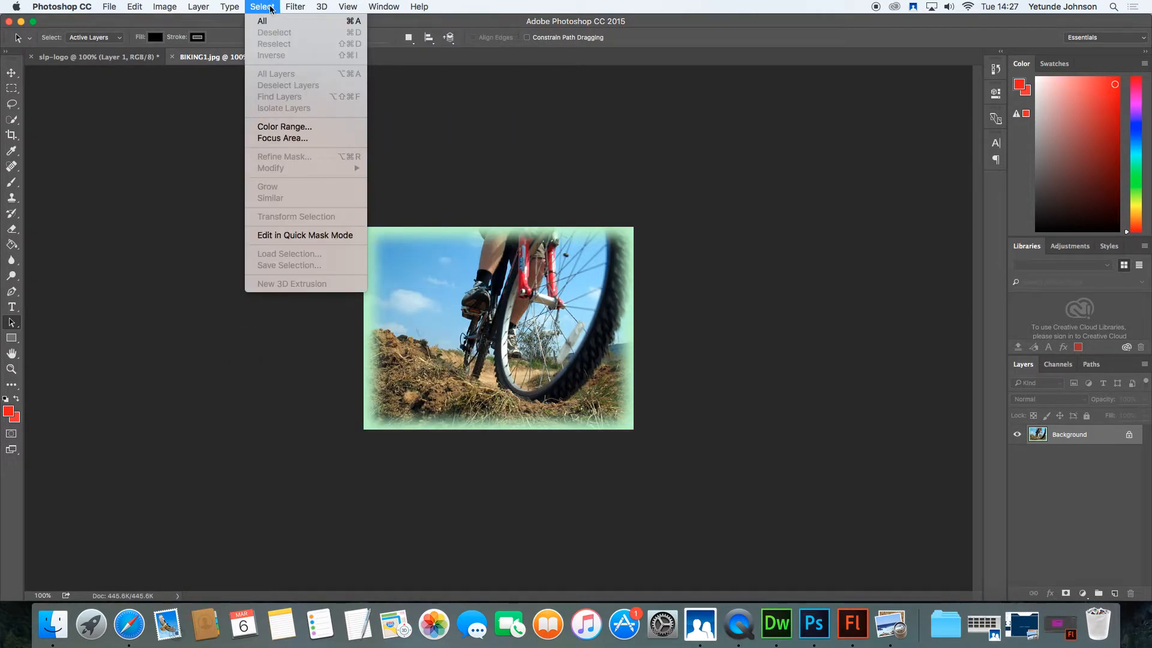
mouse_move(198, 9)
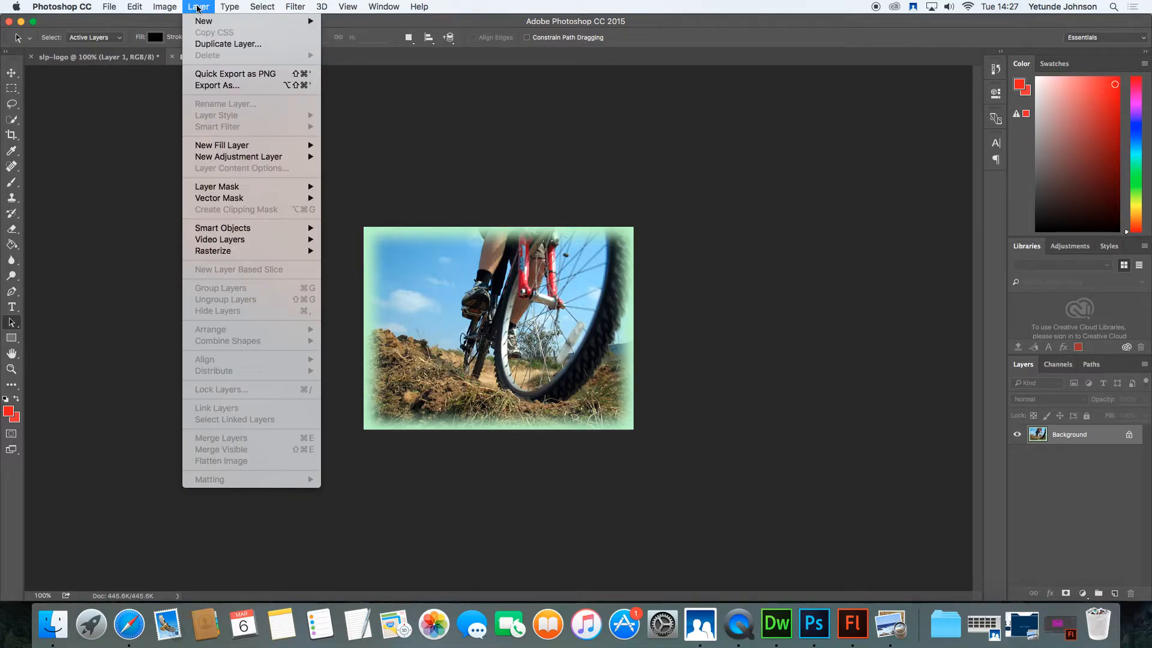
mouse_move(119, 8)
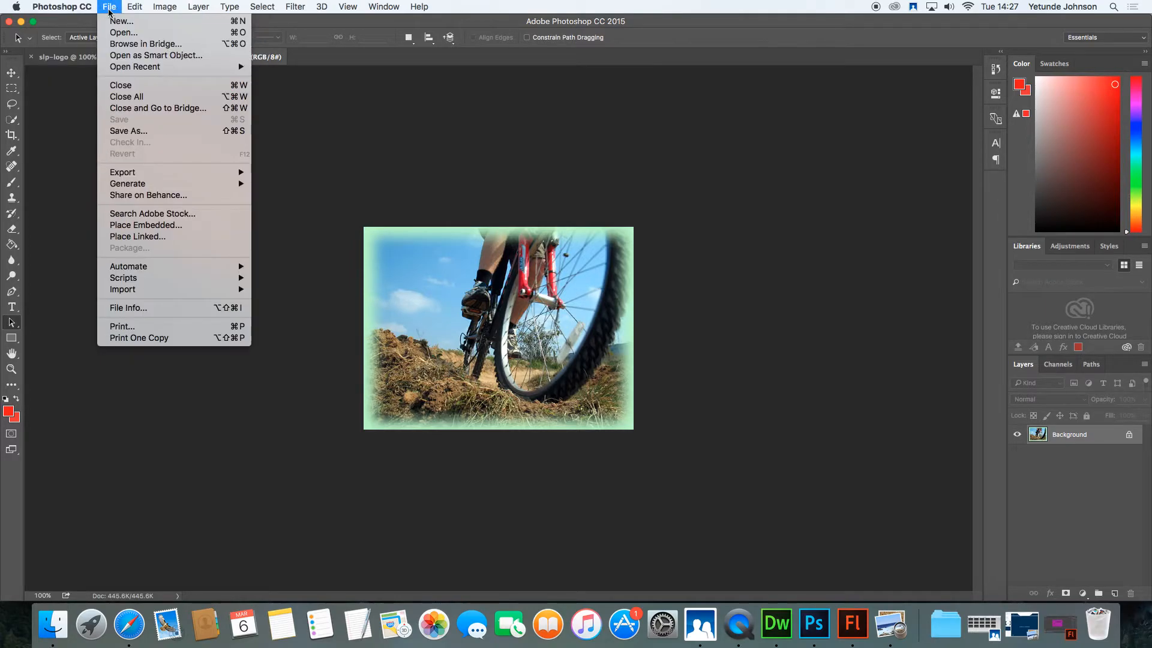
left_click(117, 32)
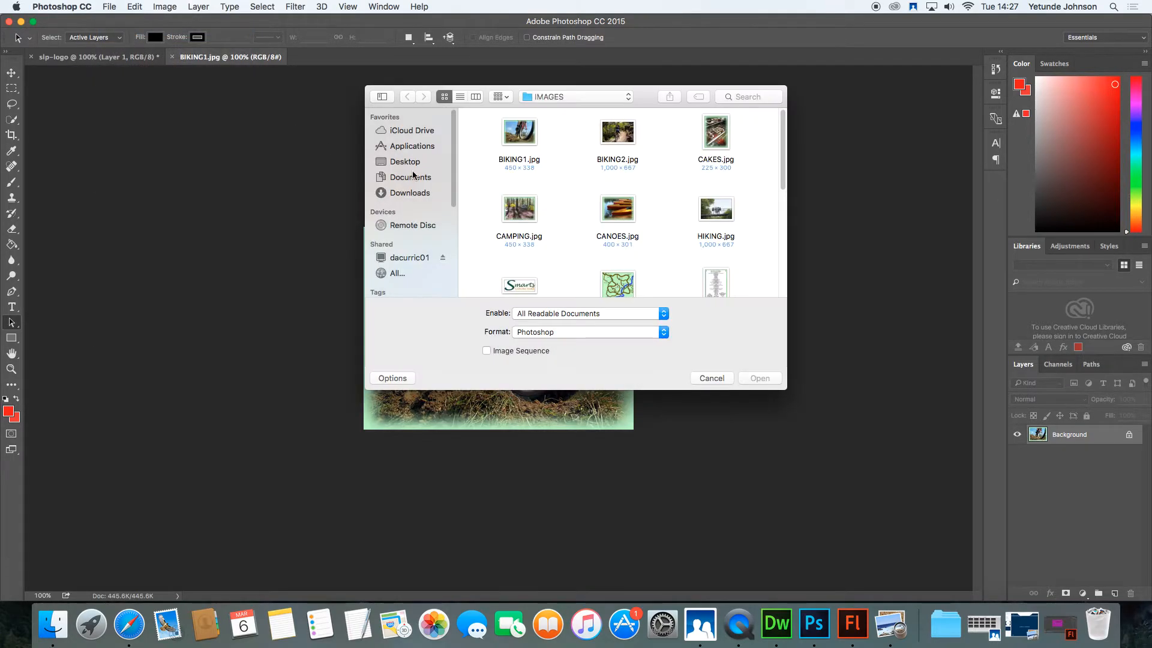
left_click_drag(649, 101, 723, 6)
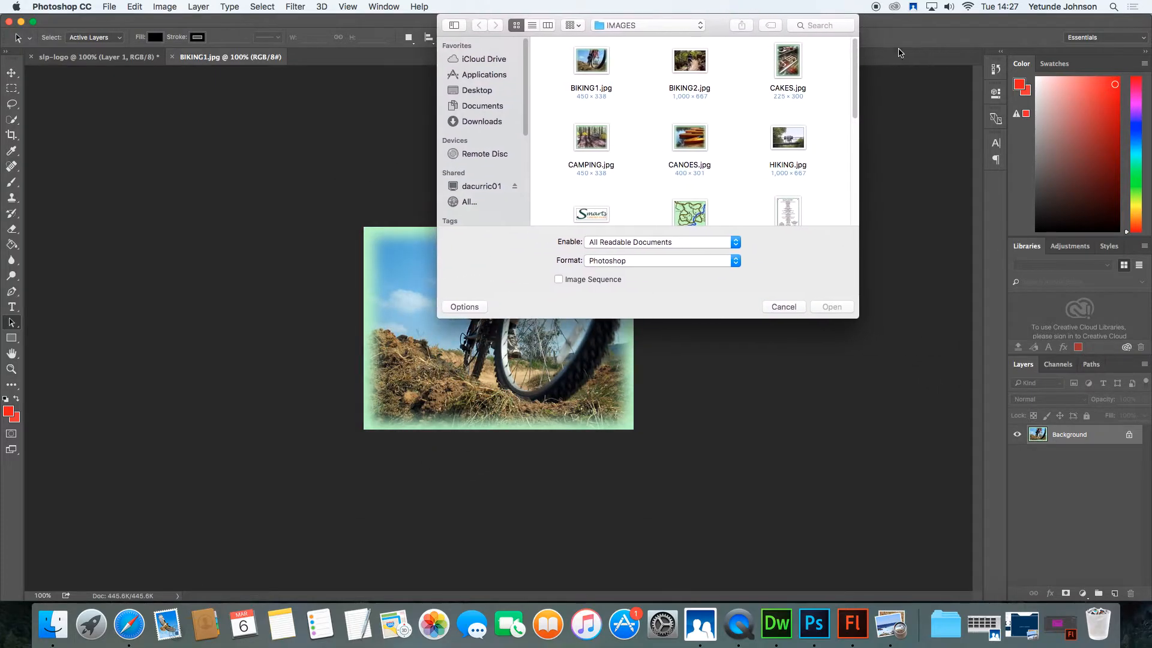
left_click(579, 150)
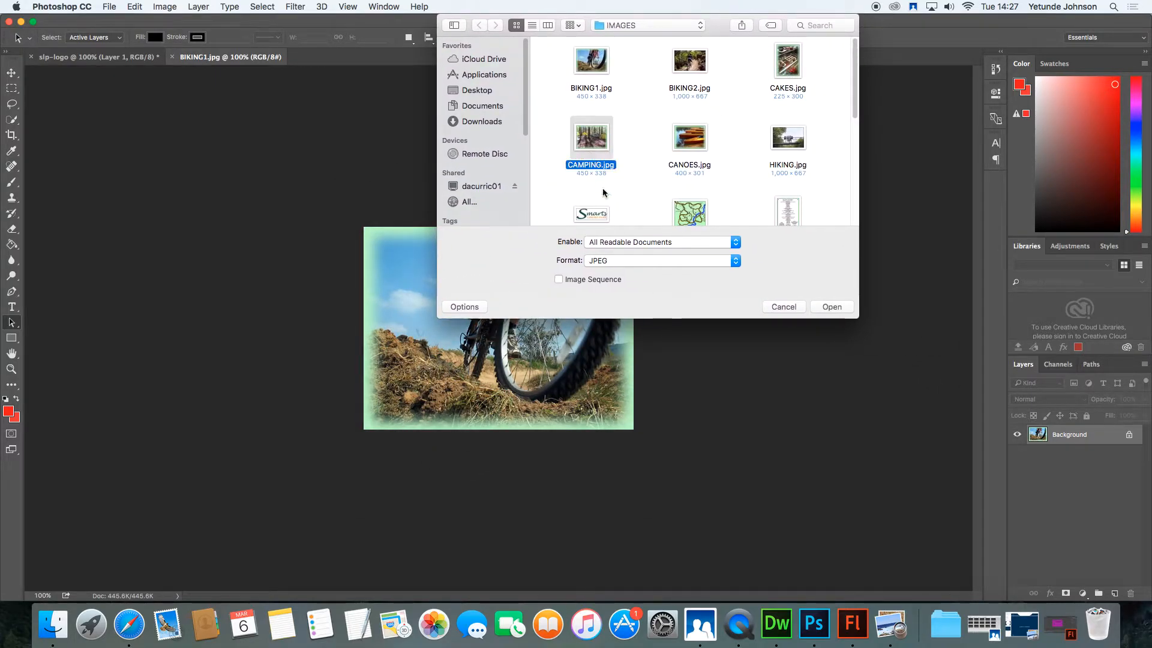
left_click(831, 306)
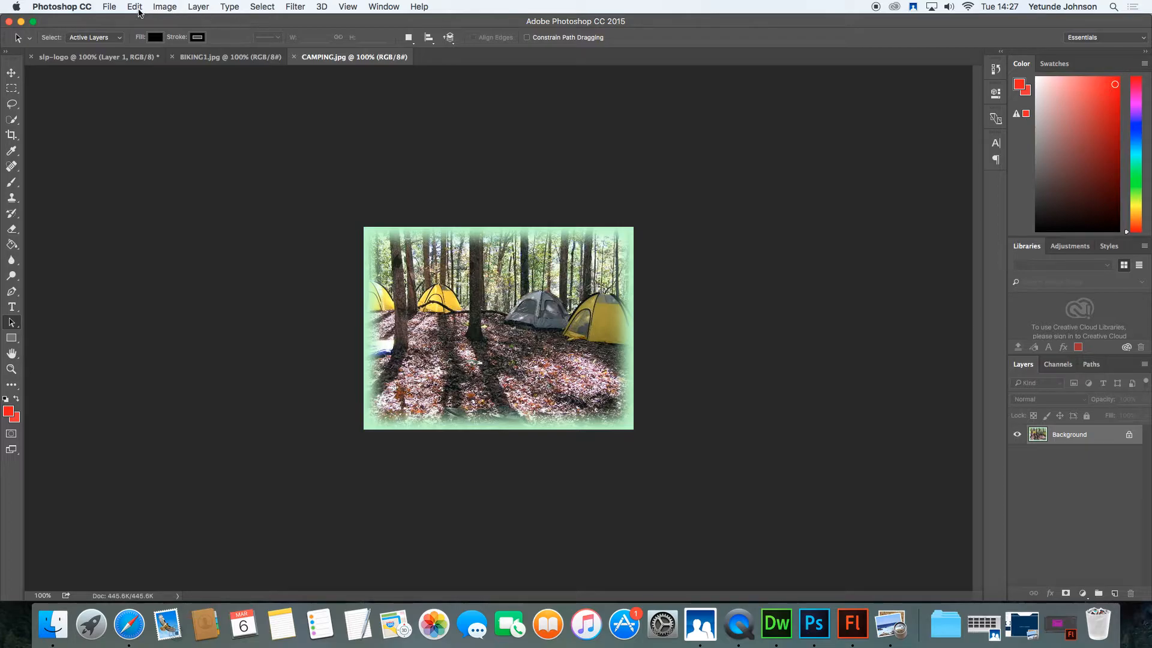
Step: Open CANOES.jpg from the IMAGES folder as a separate document
left_click(109, 7)
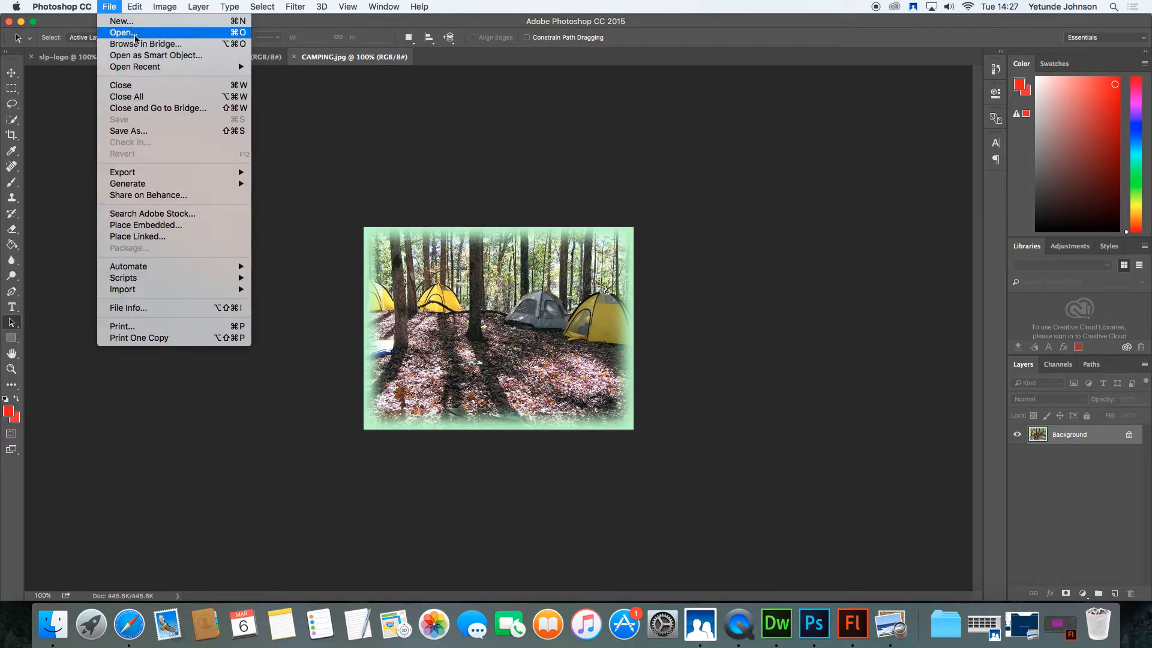
left_click(130, 34)
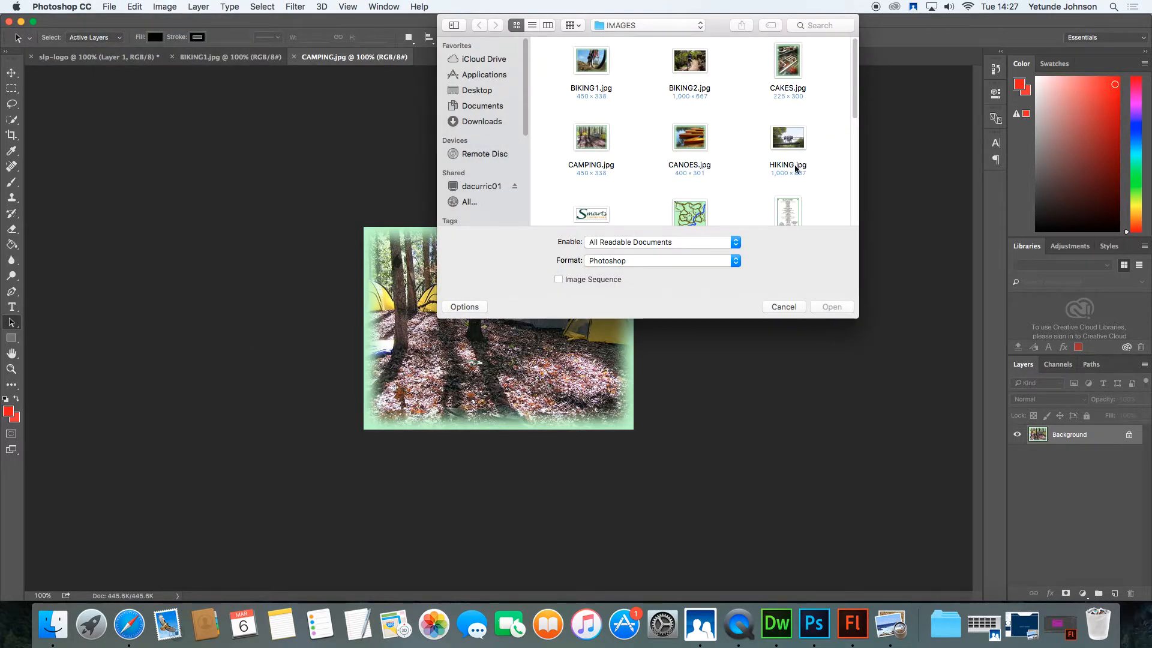
left_click(696, 141)
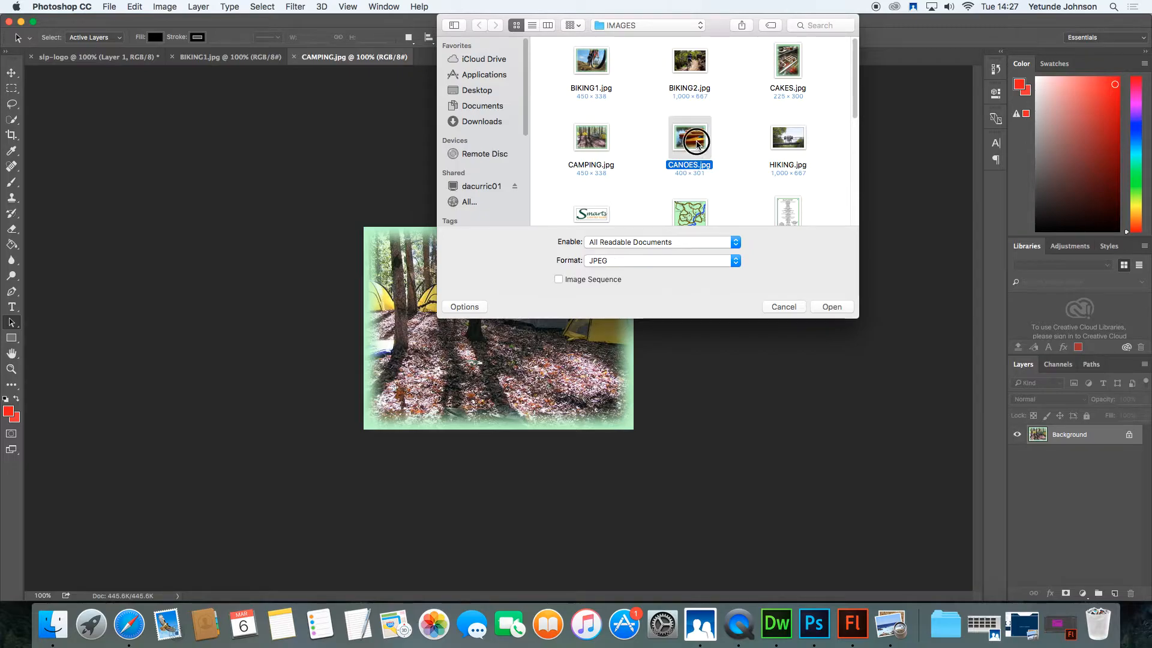
left_click(832, 307)
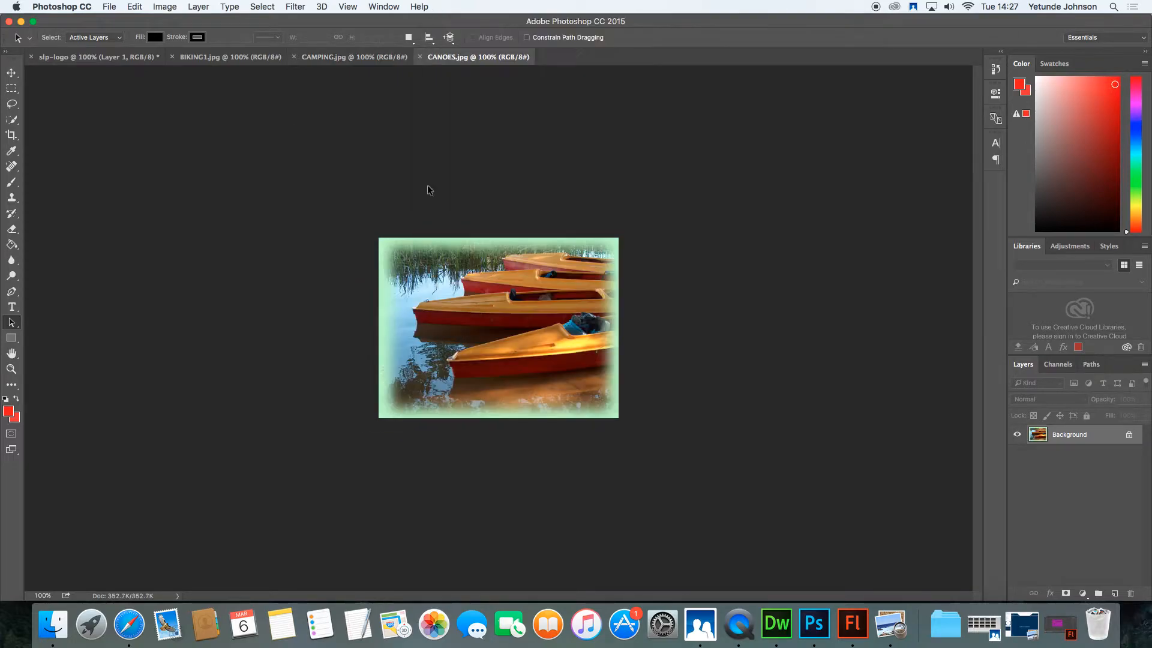
Step: Open CAKES.jpg from the IMAGES folder as a separate document
left_click(107, 9)
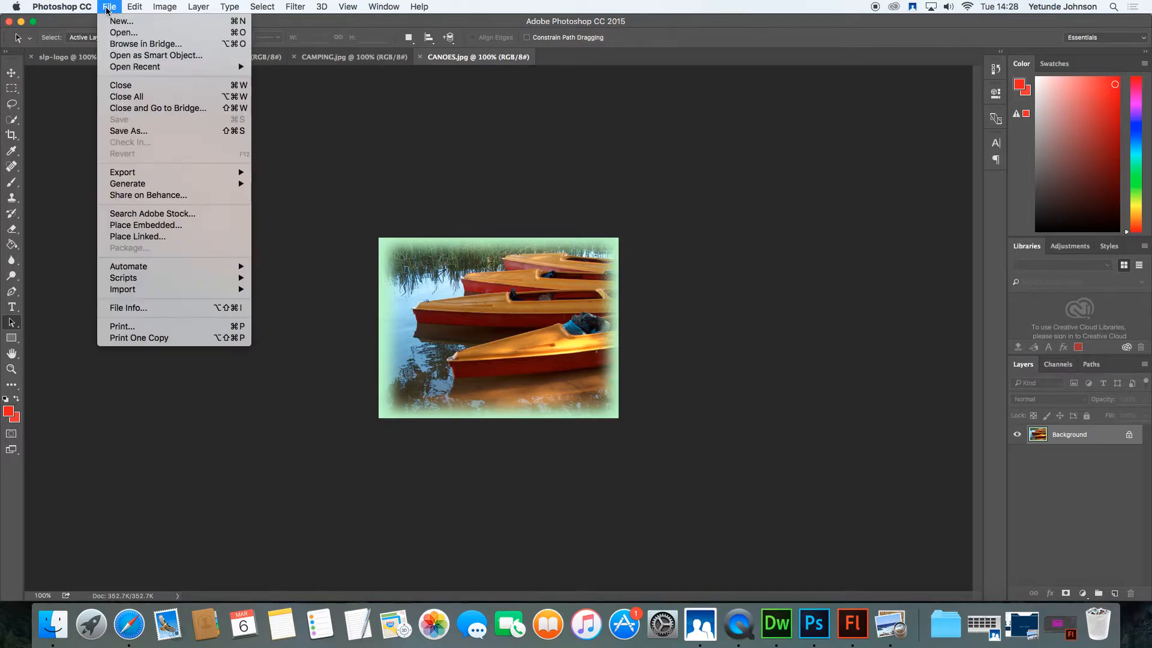
left_click(122, 36)
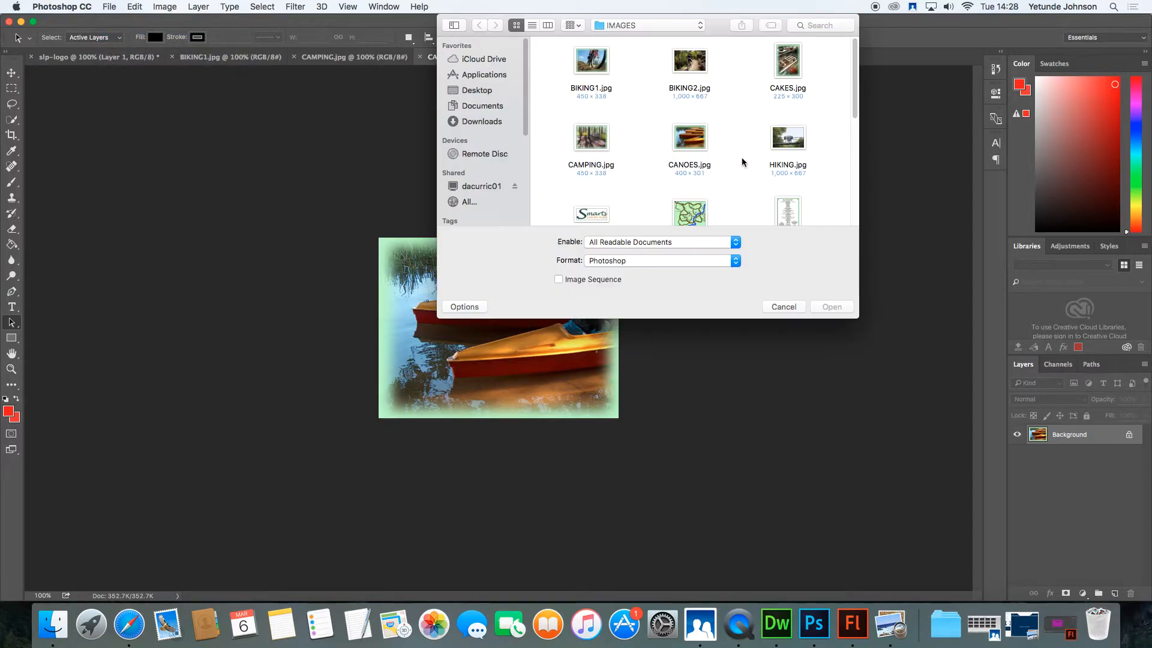
left_click_drag(856, 81, 843, 165)
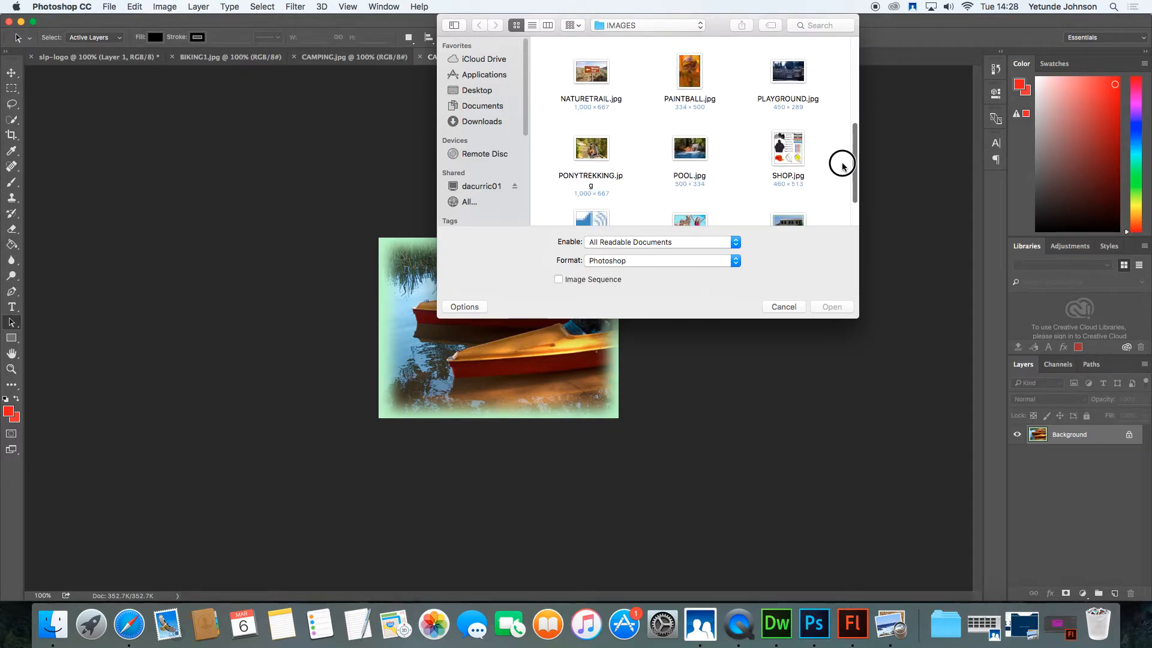
left_click_drag(842, 166, 850, 61)
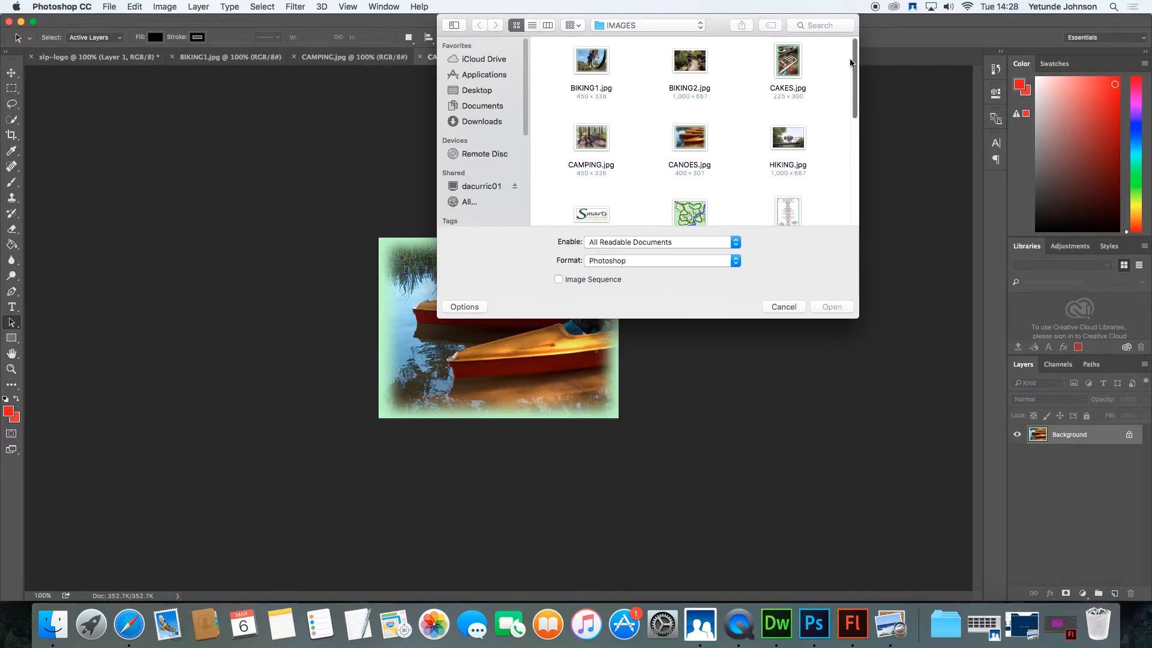
left_click(797, 65)
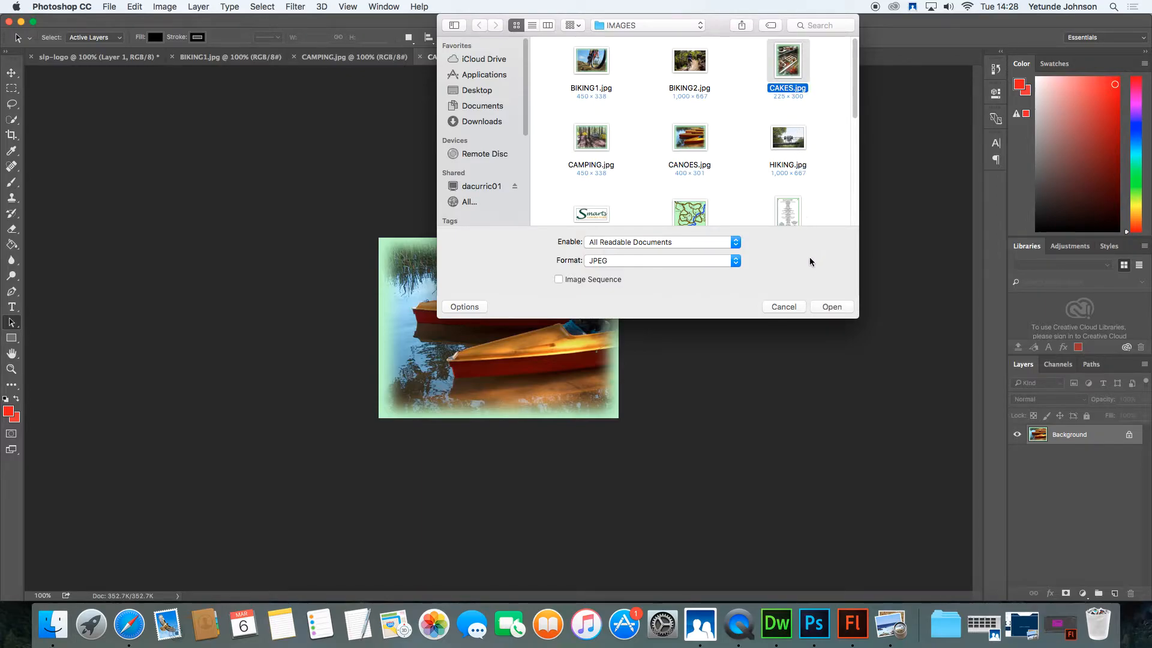
left_click(831, 306)
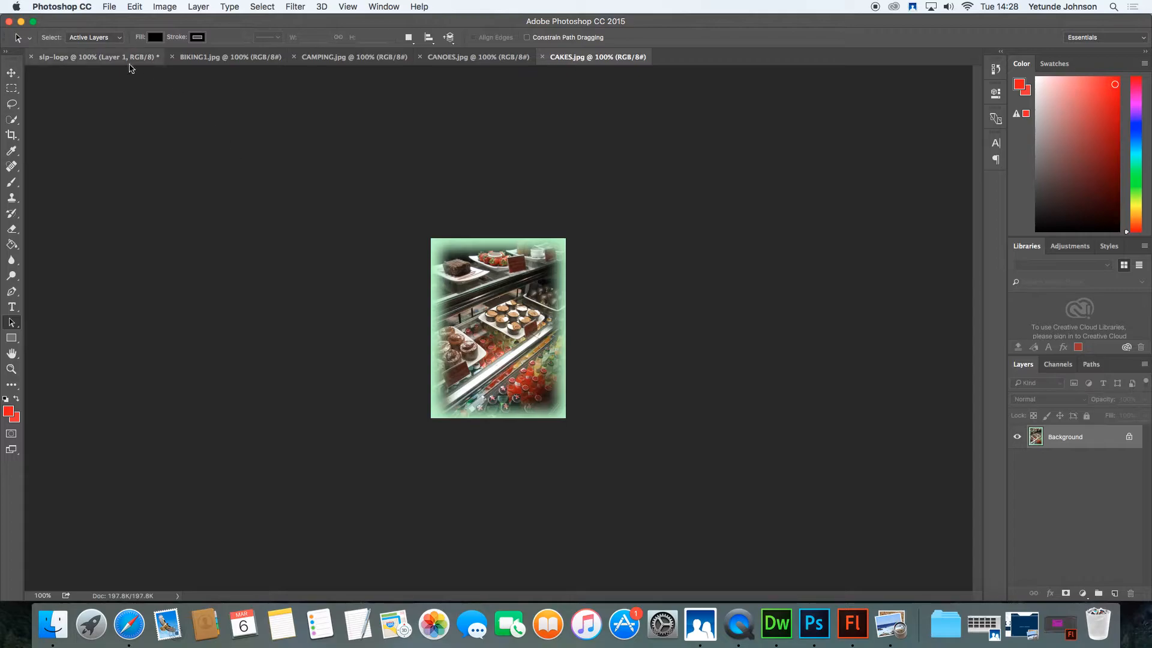
Step: Copy the entire BIKING1.jpg image and paste it into Layer 1 of the slp-logo document
left_click(92, 58)
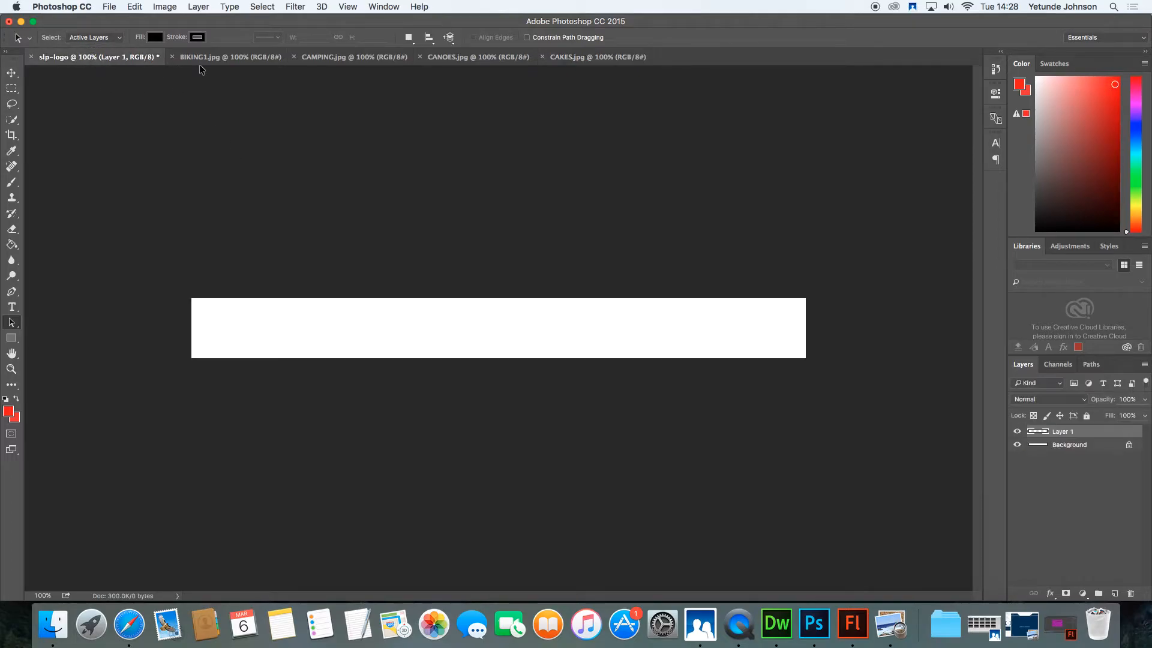
left_click(213, 58)
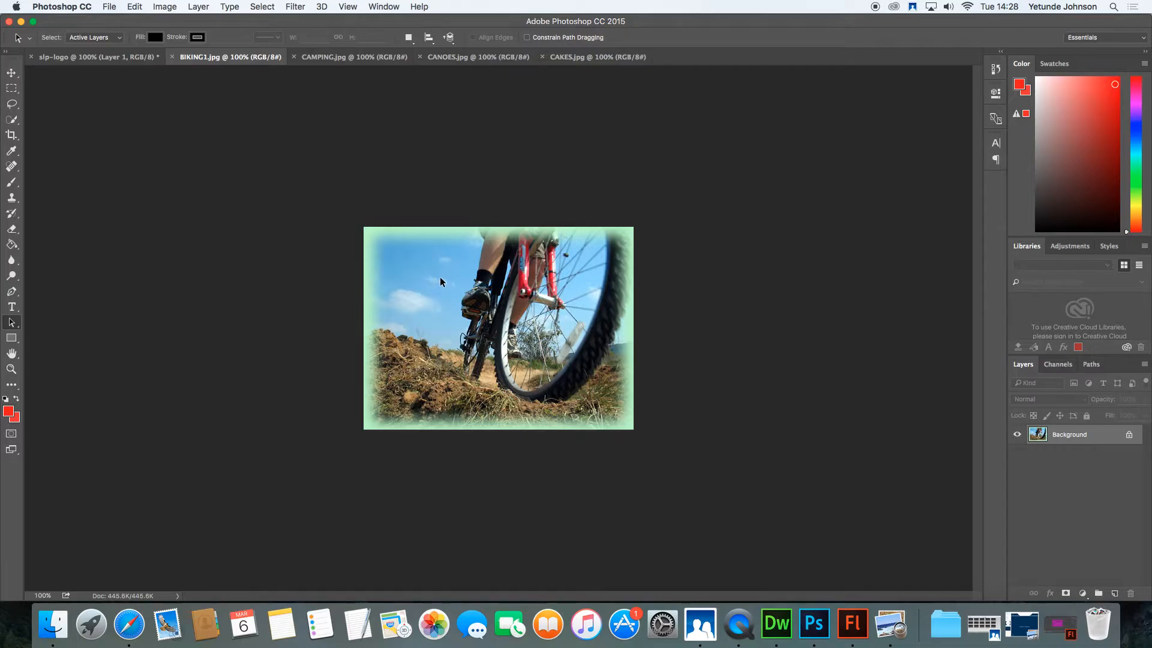
key("super+a")
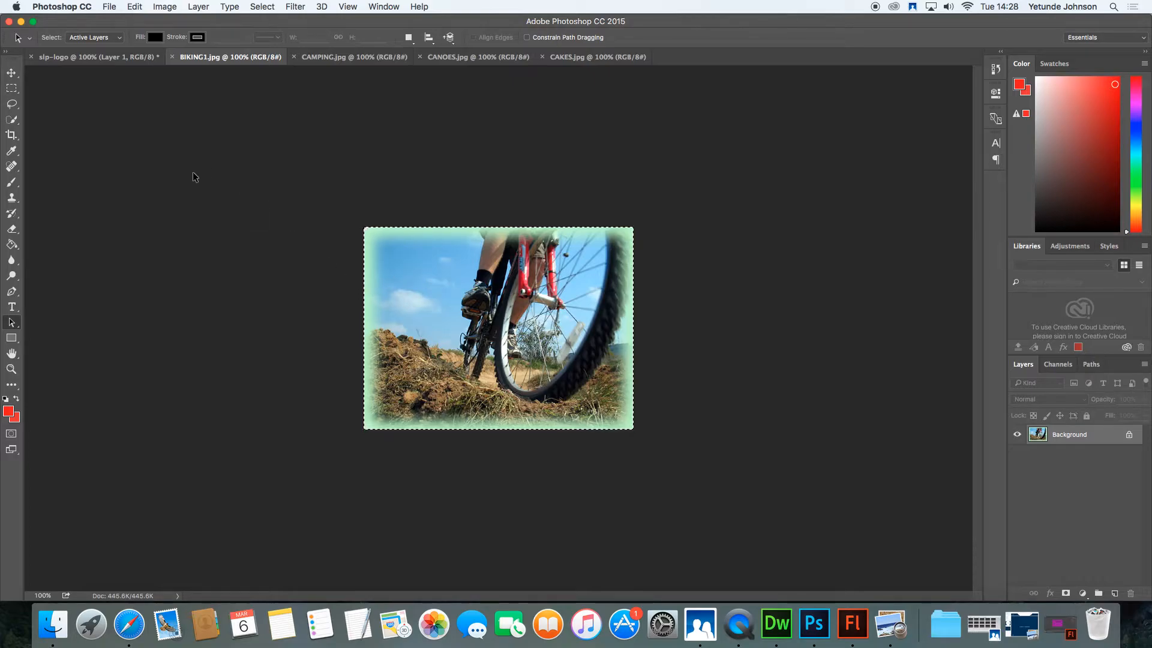
left_click(93, 59)
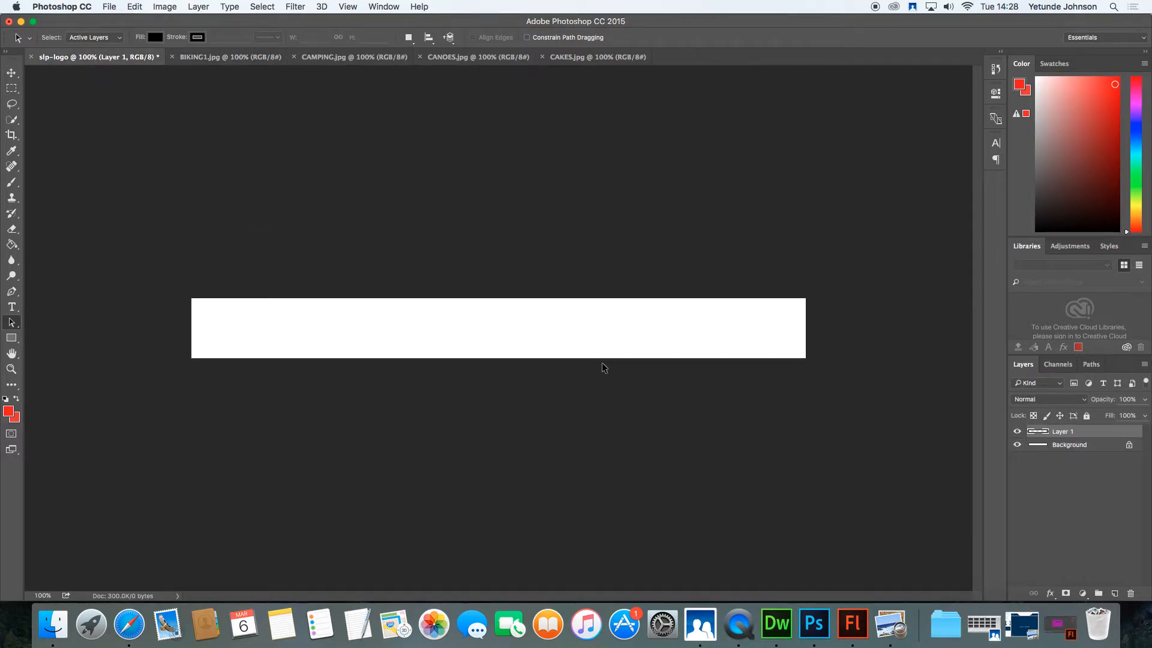
left_click(1072, 433)
key("super+v")
left_click_drag(465, 315, 402, 323)
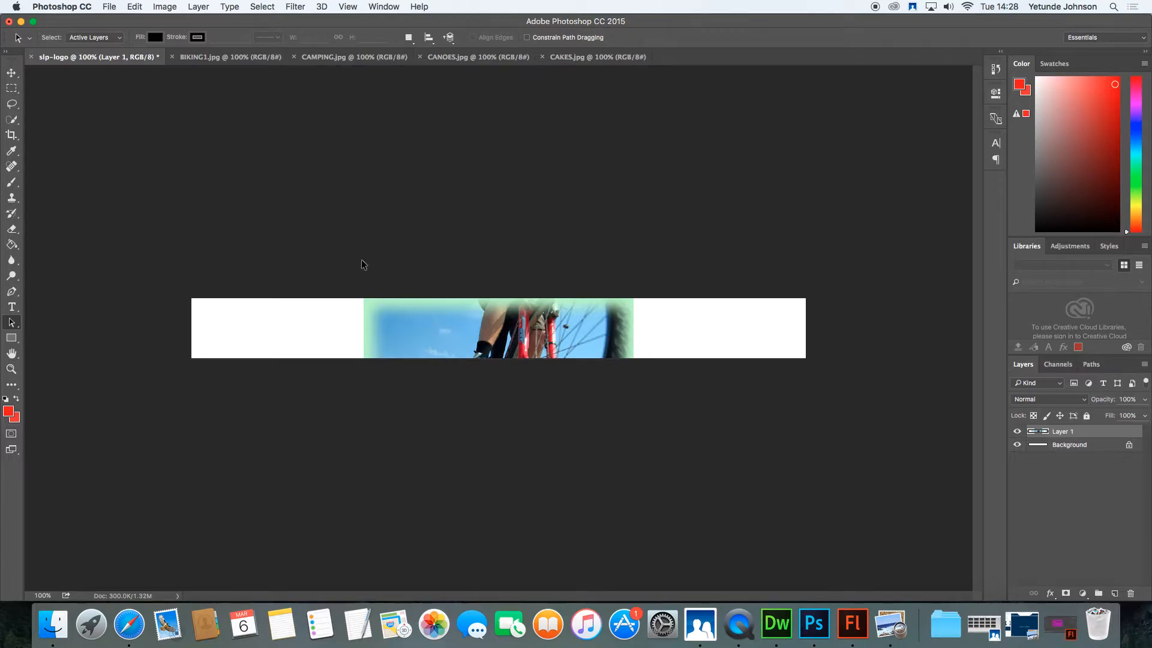
Step: Free Transform the biking image to about 76% width and 79% height, centred at about X 465.5, Y 110 px
left_click(132, 10)
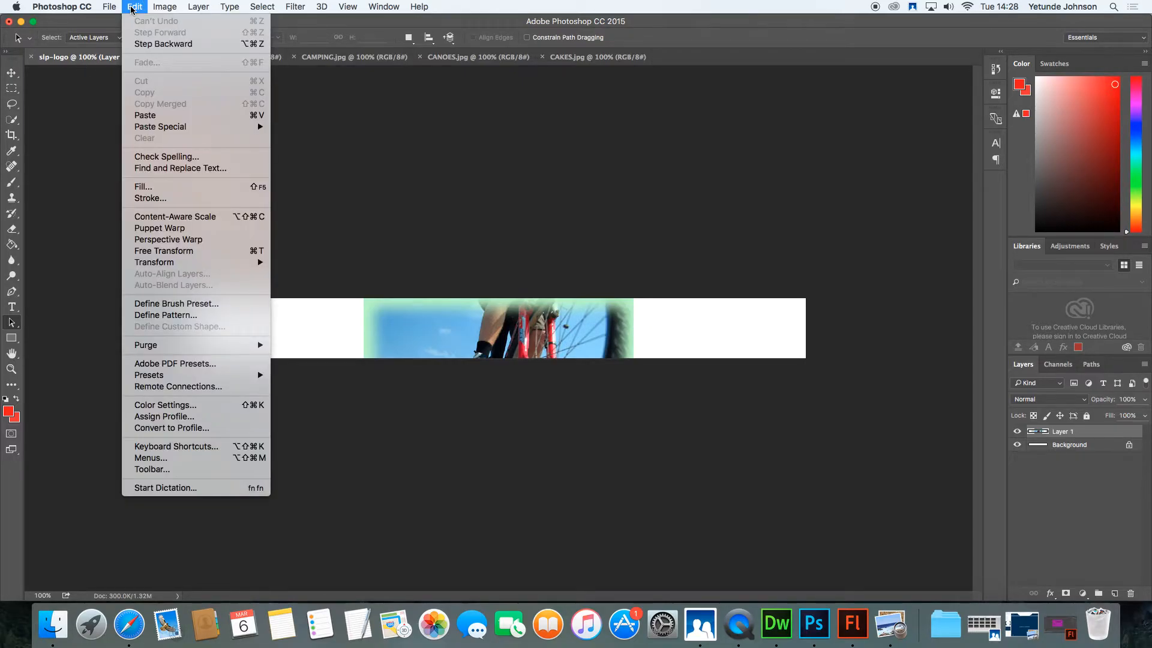
mouse_move(169, 10)
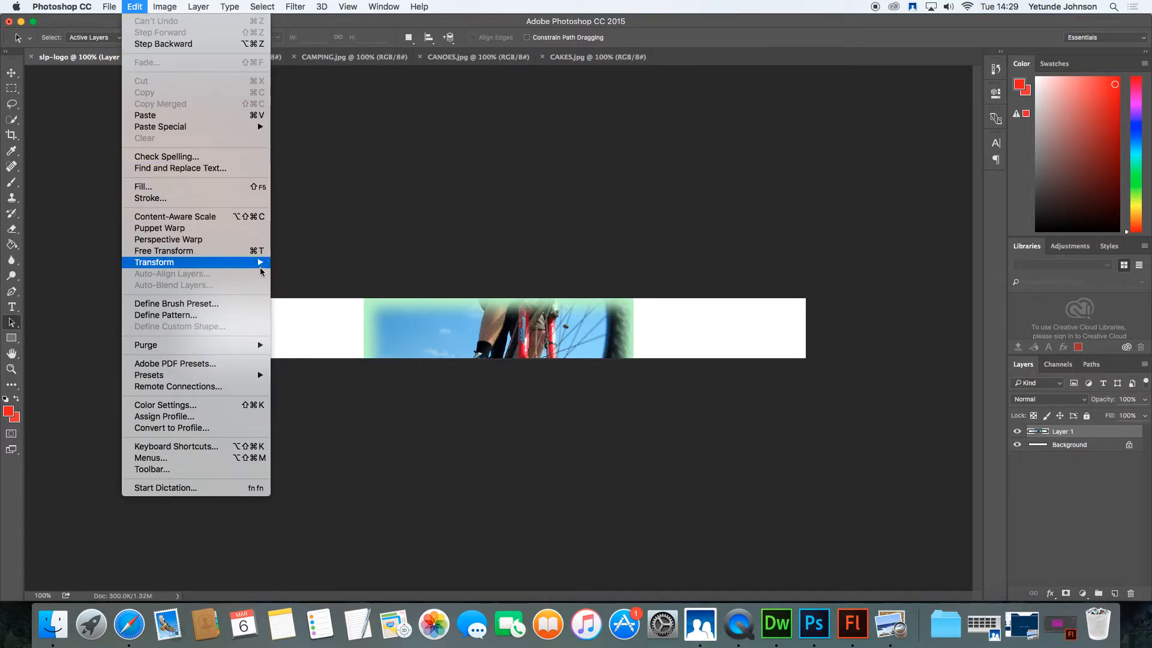
mouse_move(262, 261)
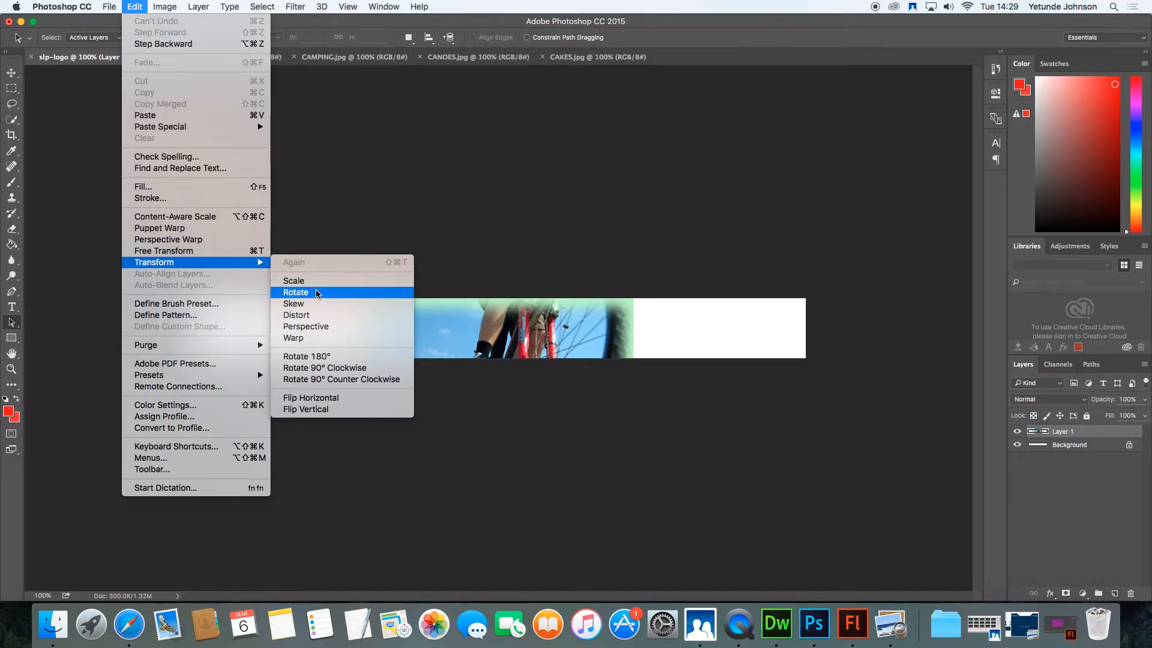
left_click(211, 250)
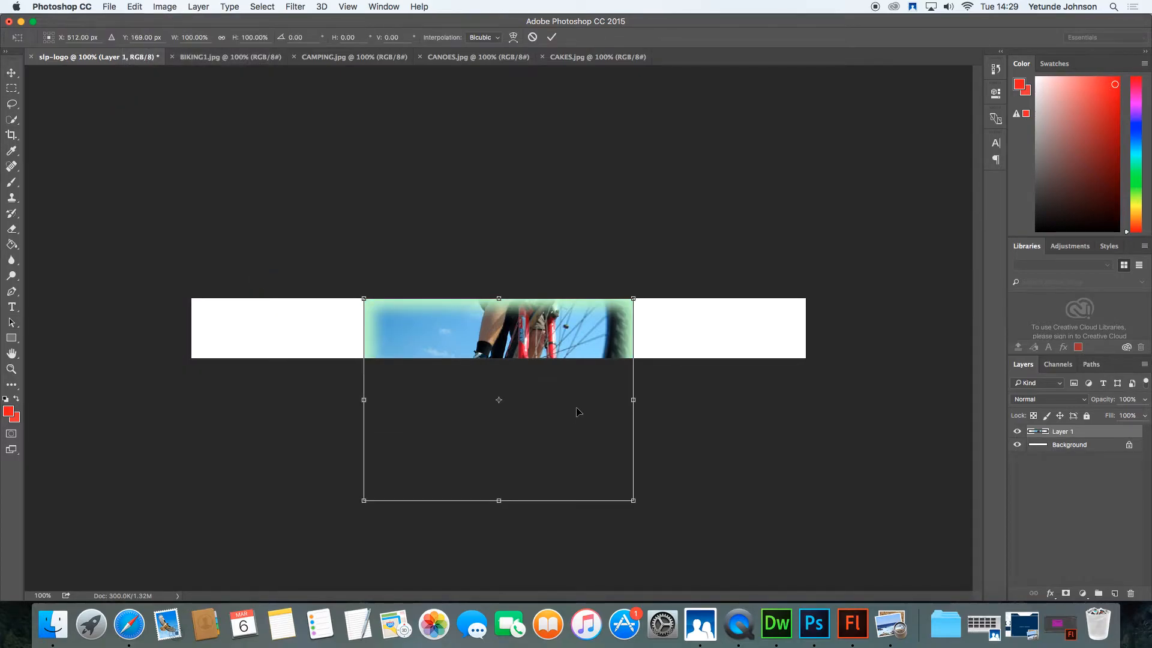
mouse_move(544, 352)
left_mouse_down()
mouse_move(541, 299)
mouse_move(547, 334)
left_mouse_up()
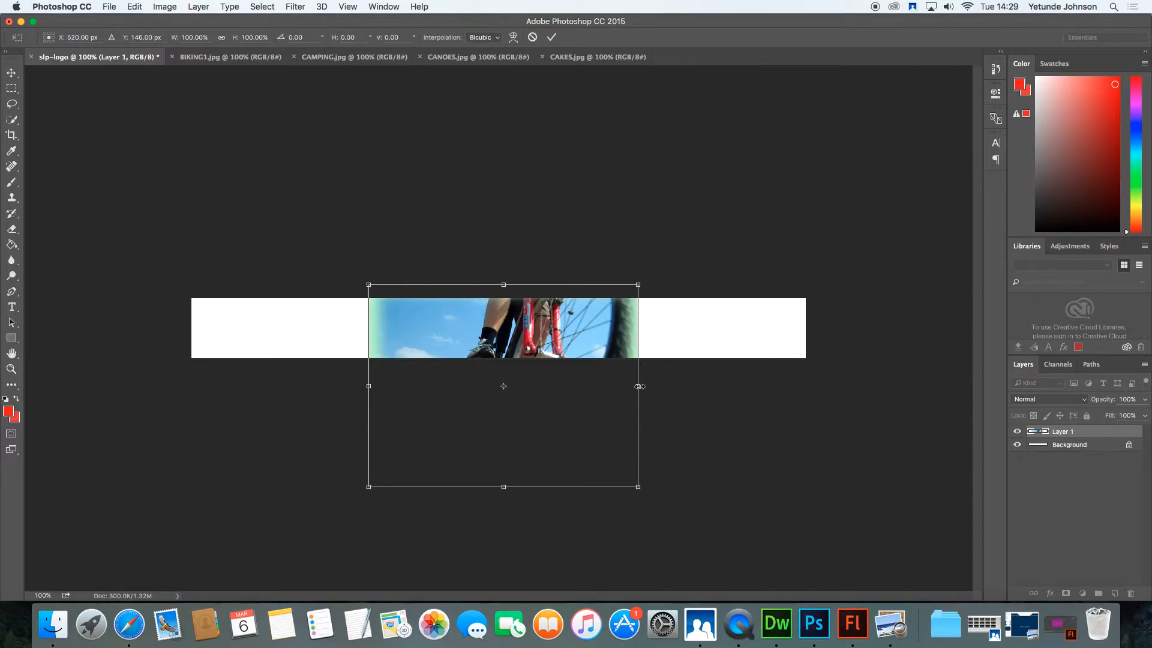
mouse_move(640, 387)
left_mouse_down()
mouse_move(651, 388)
mouse_move(628, 387)
left_mouse_up()
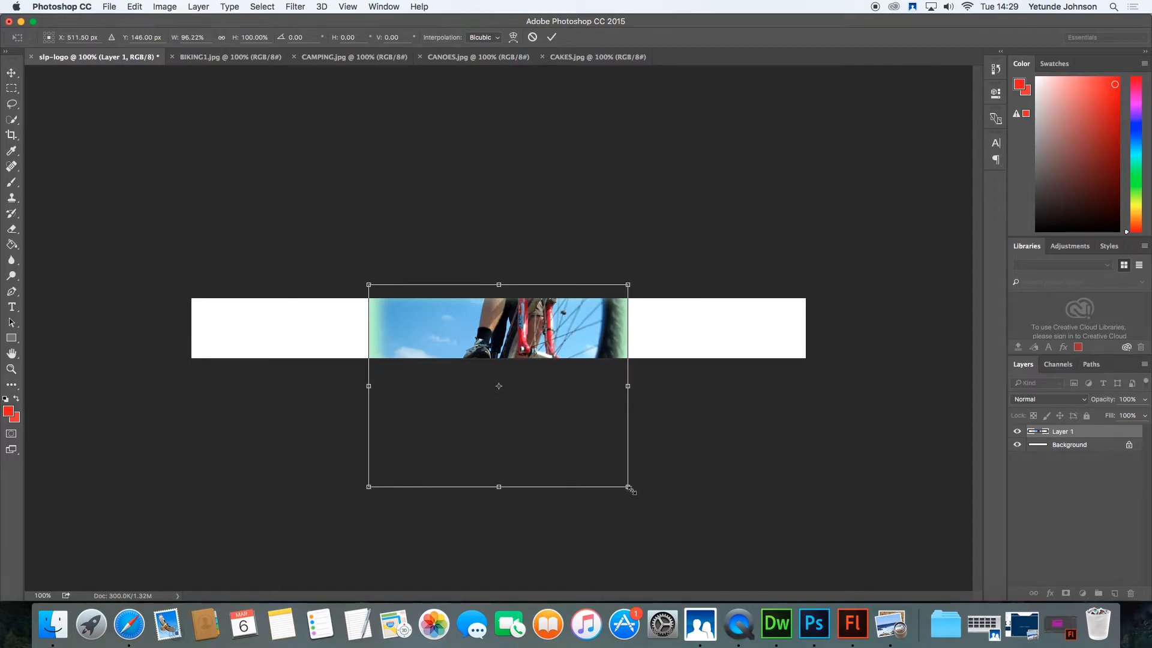
left_click_drag(628, 486, 561, 368)
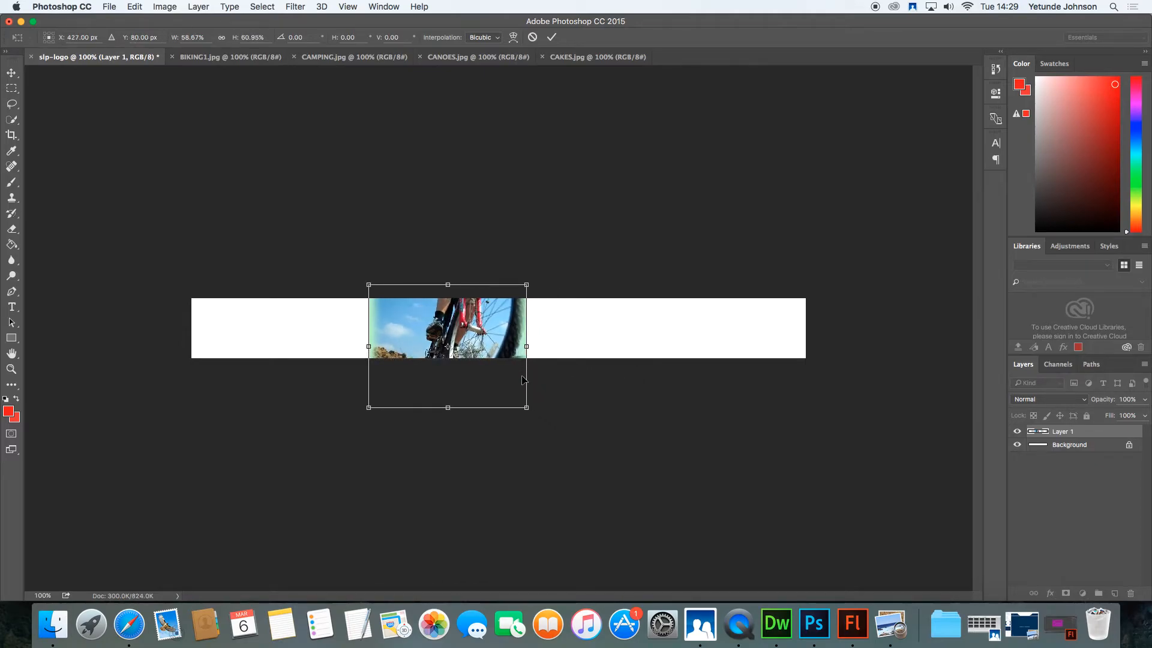
left_click_drag(526, 408, 572, 444)
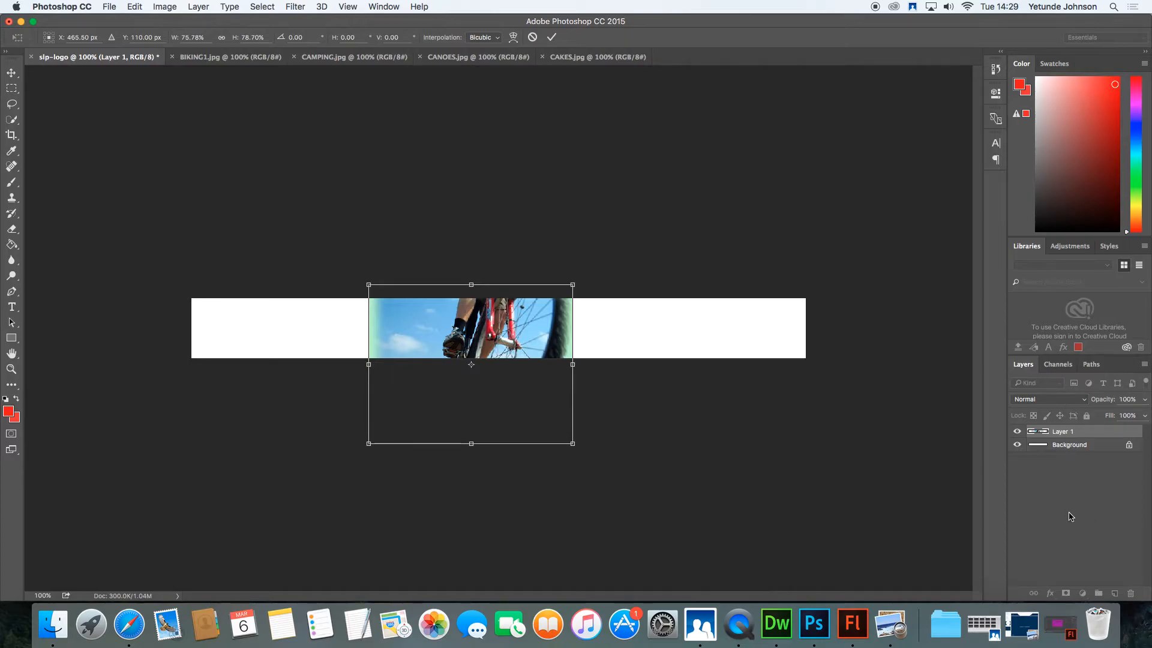
left_click(552, 38)
Step: Add a new layer above Layer 1 in slp-logo and copy the entire CAMPING.jpg image
left_click(1114, 593)
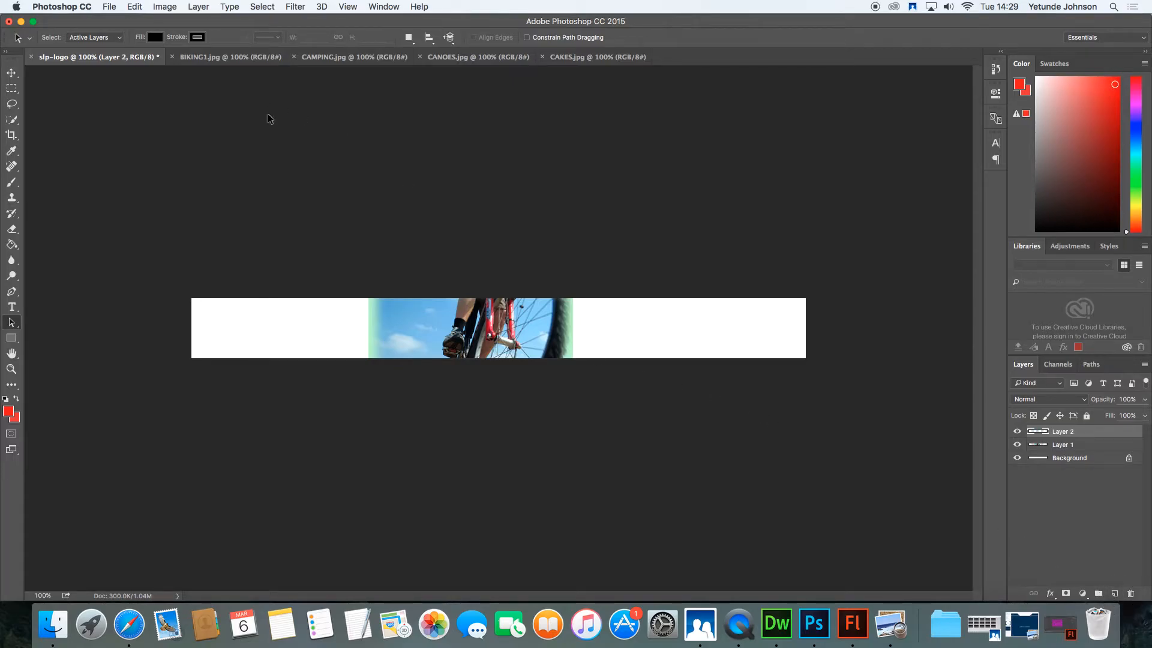
left_click(331, 60)
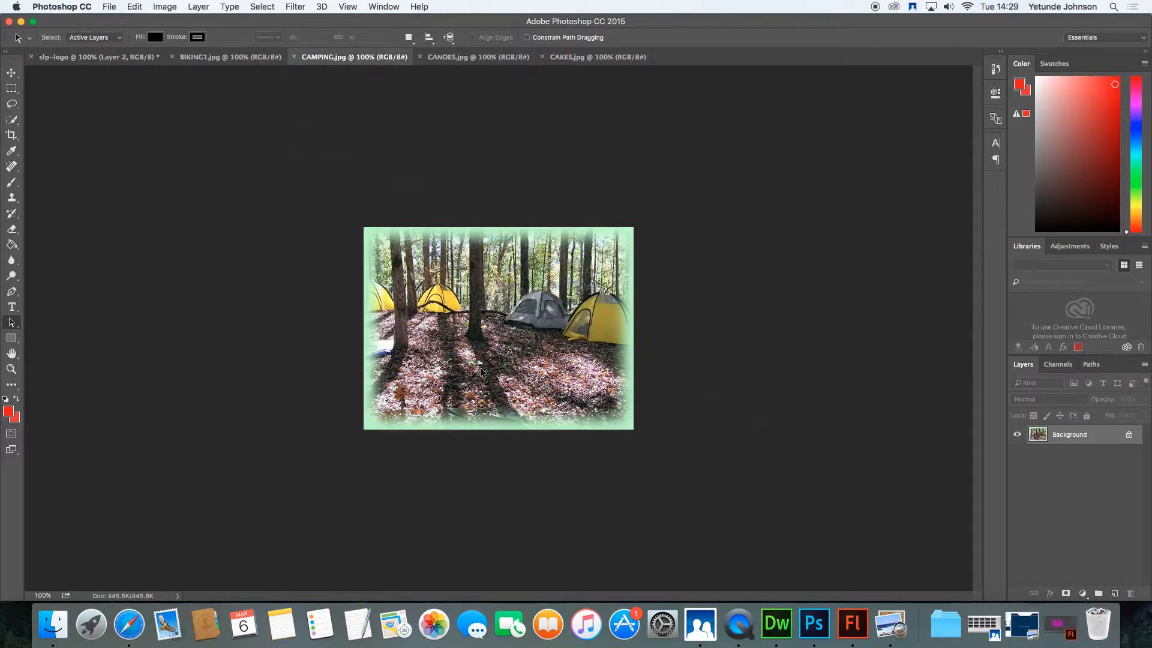
key("super+a")
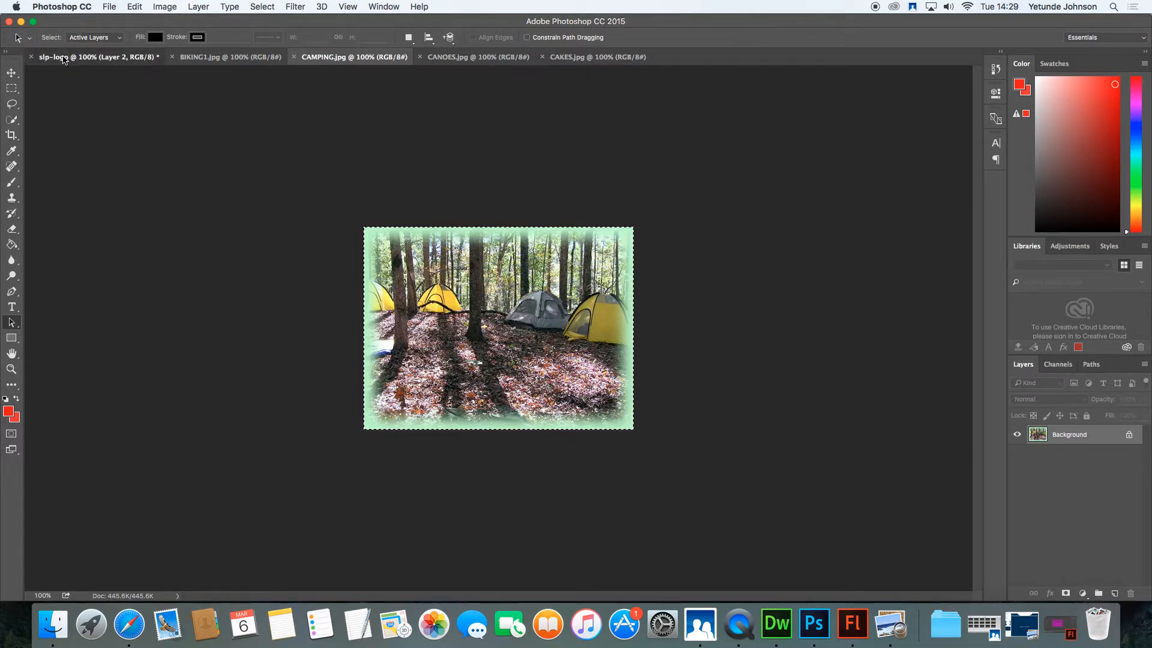
left_click(96, 57)
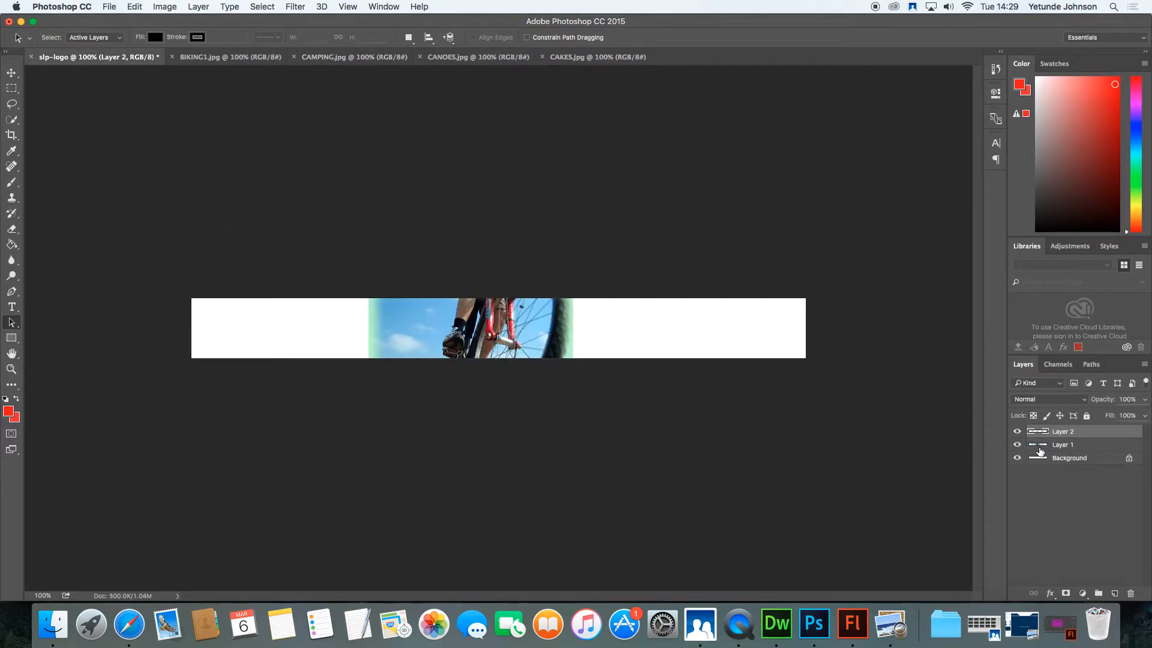
Step: Rename Layer 1 as bike and Layer 2 as camp
double_click(1072, 447)
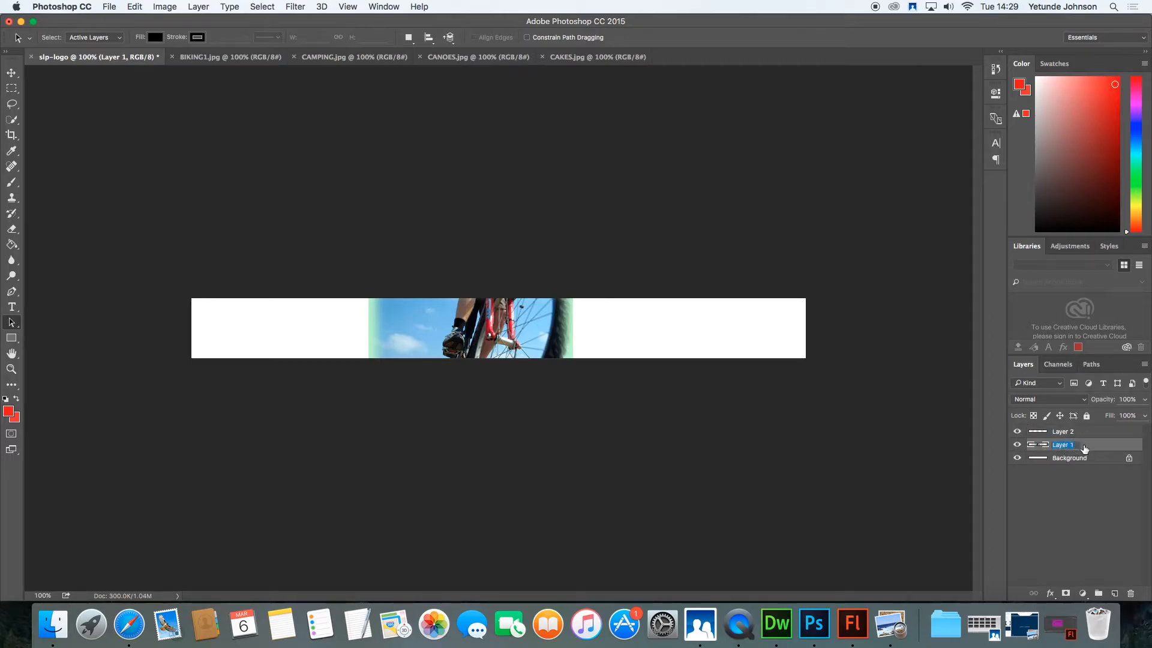
type("bike")
left_click(871, 448)
double_click(1065, 432)
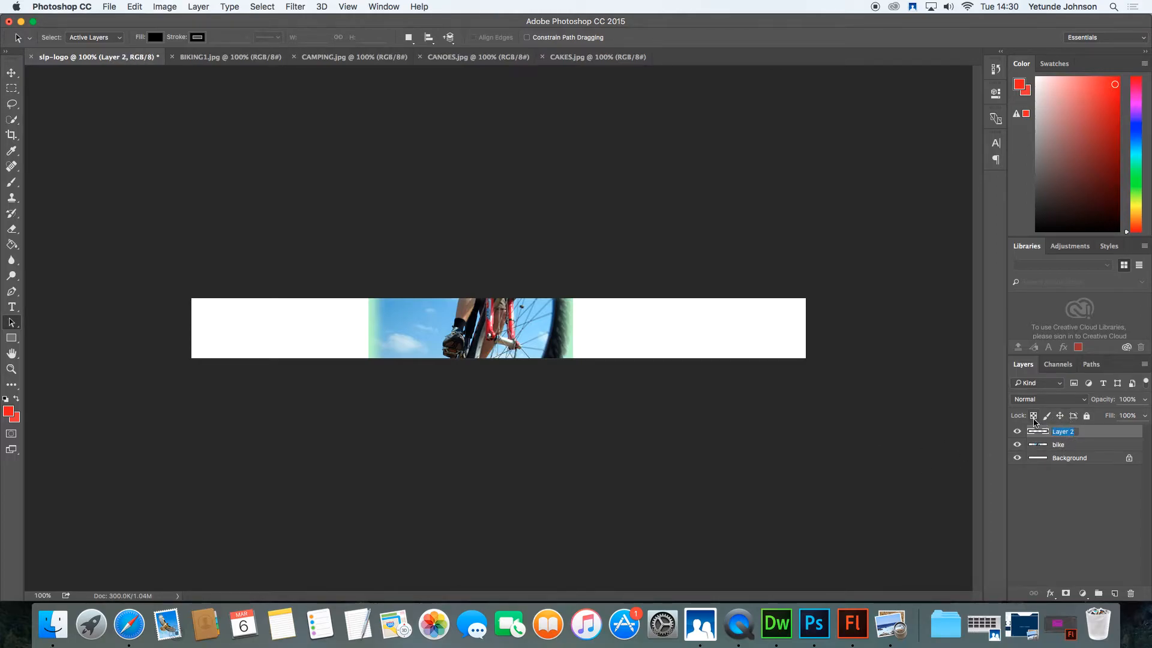
type("x")
left_click(874, 457)
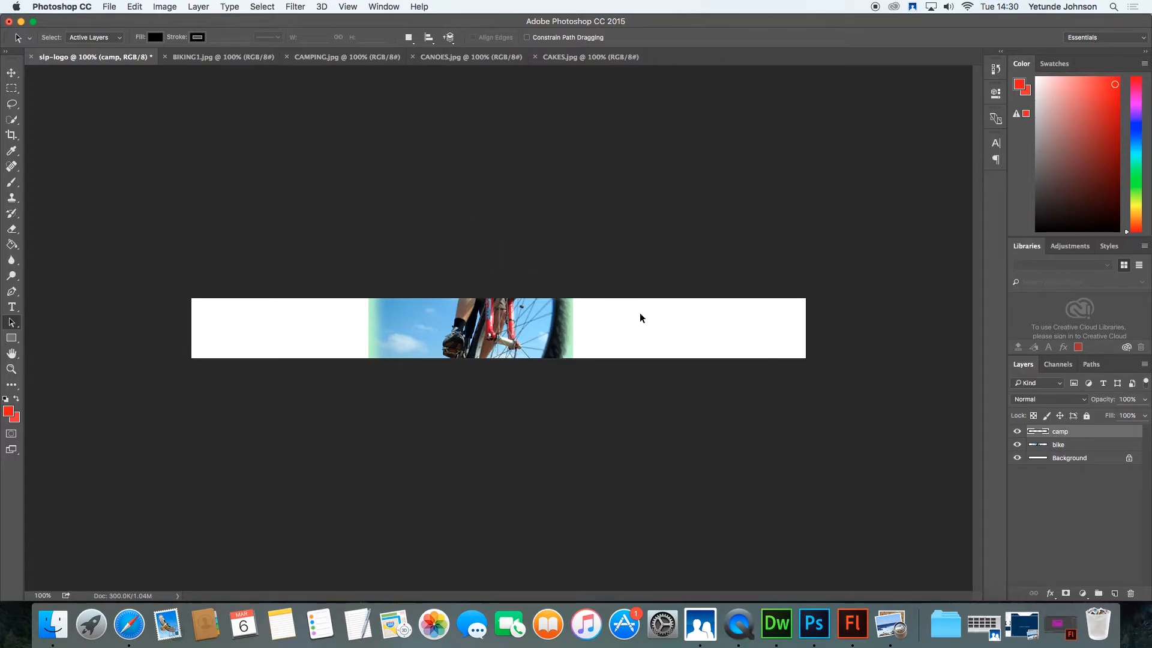
Step: Paste the camping image into the camp layer and move it to the banner's right end, at about X 810, Y 74 px
key("super+v")
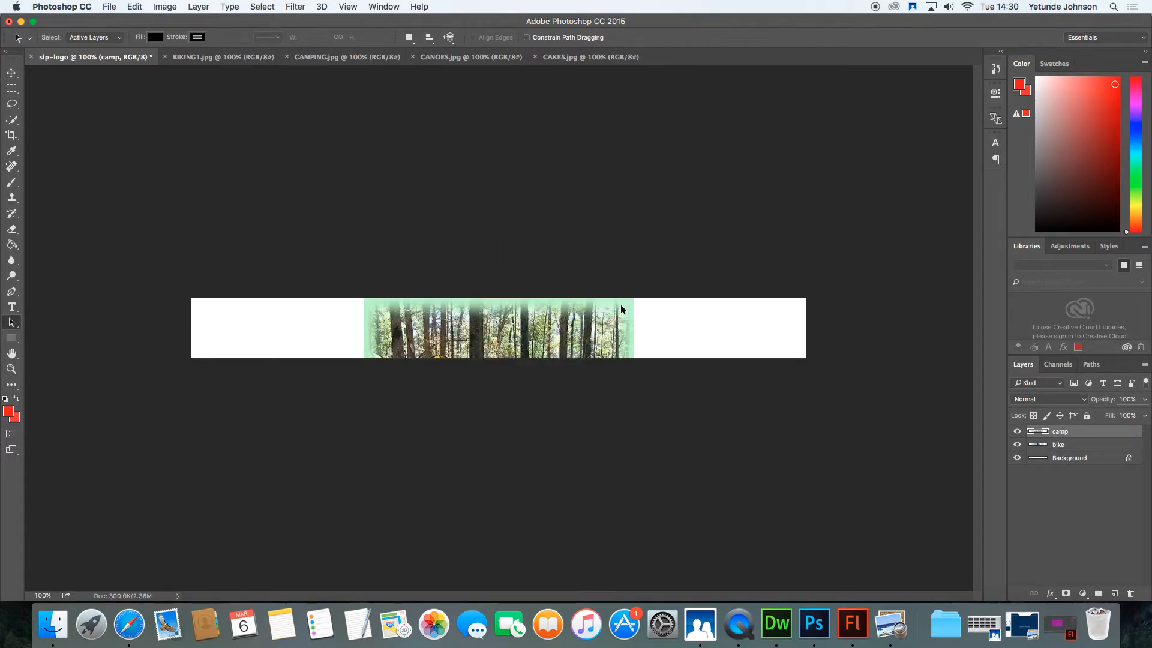
left_click(131, 7)
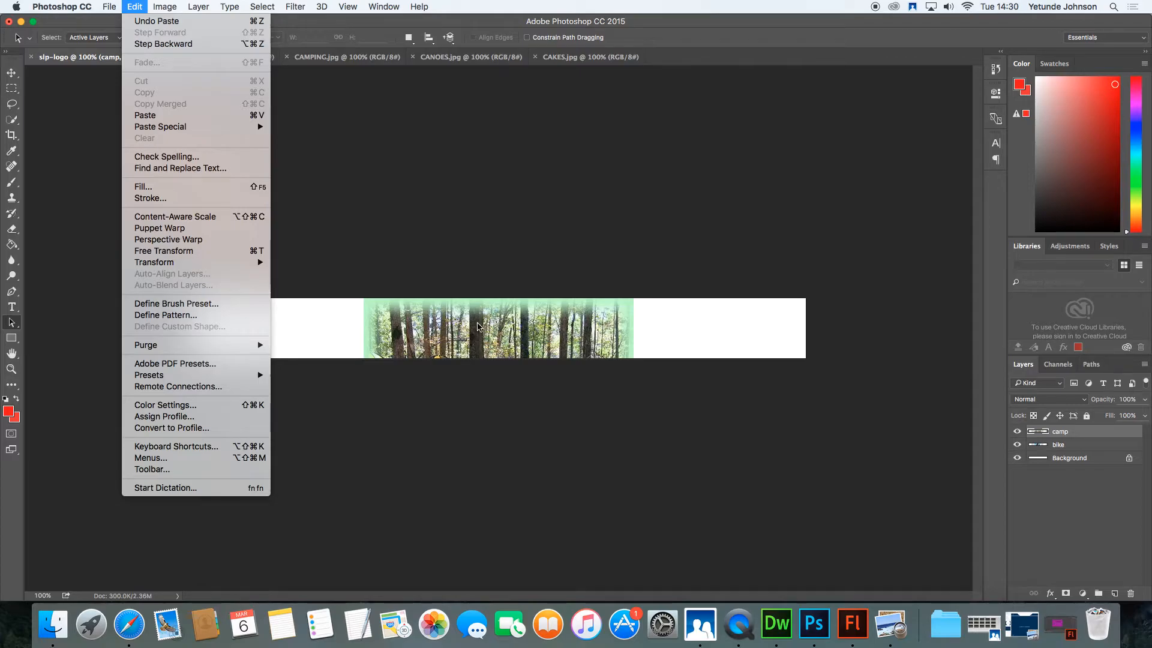
left_click(478, 327)
left_click(136, 7)
left_click(175, 251)
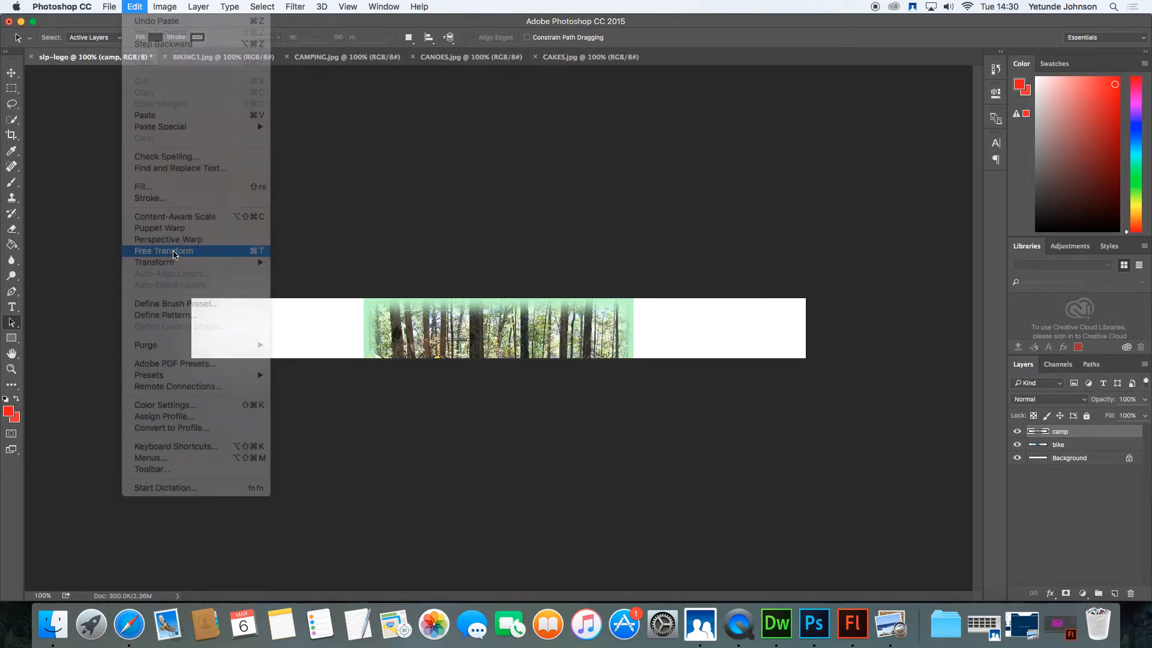
left_click_drag(493, 332, 626, 292)
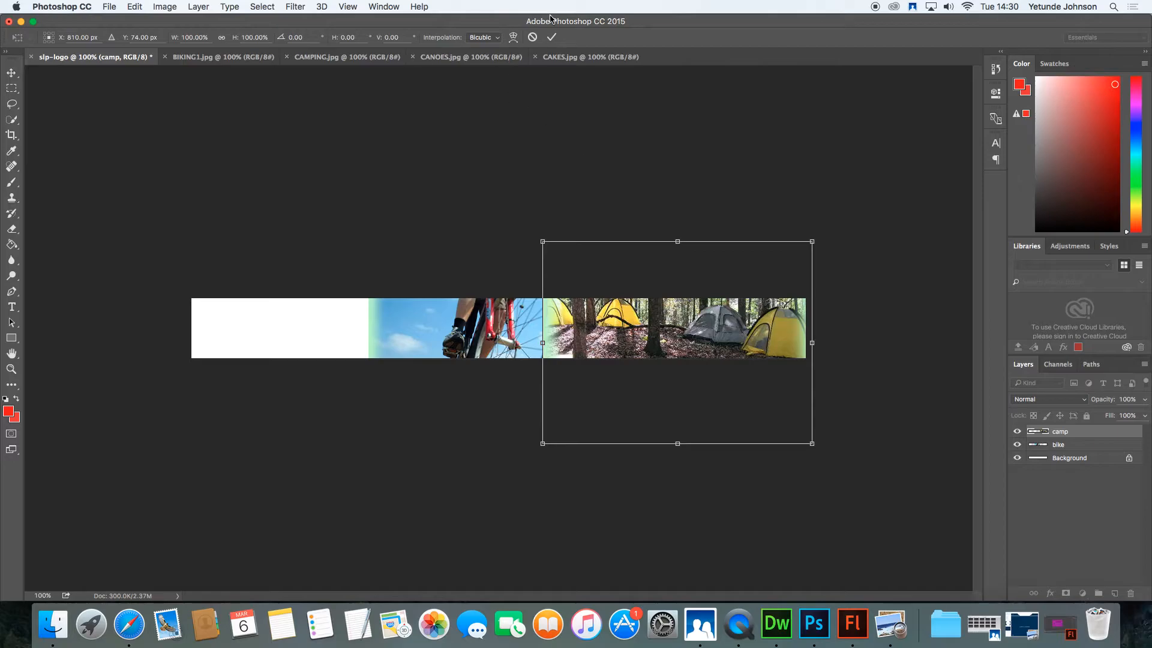
left_click(552, 37)
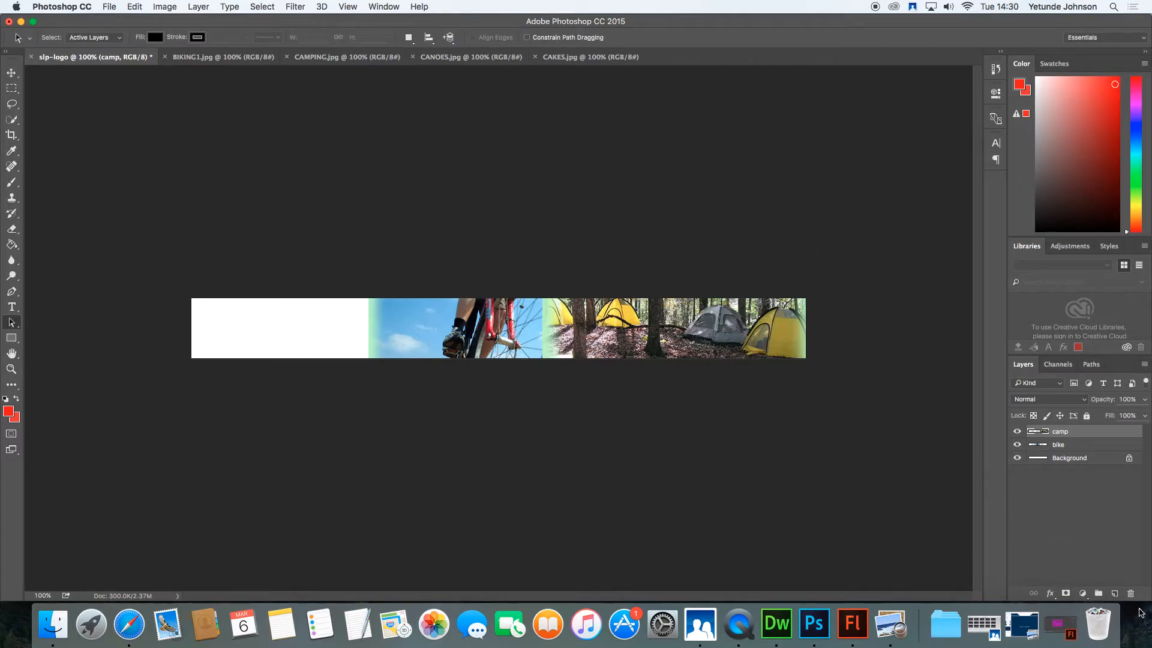
Step: Add a new layer named cakes above the camp layer
left_click(1114, 594)
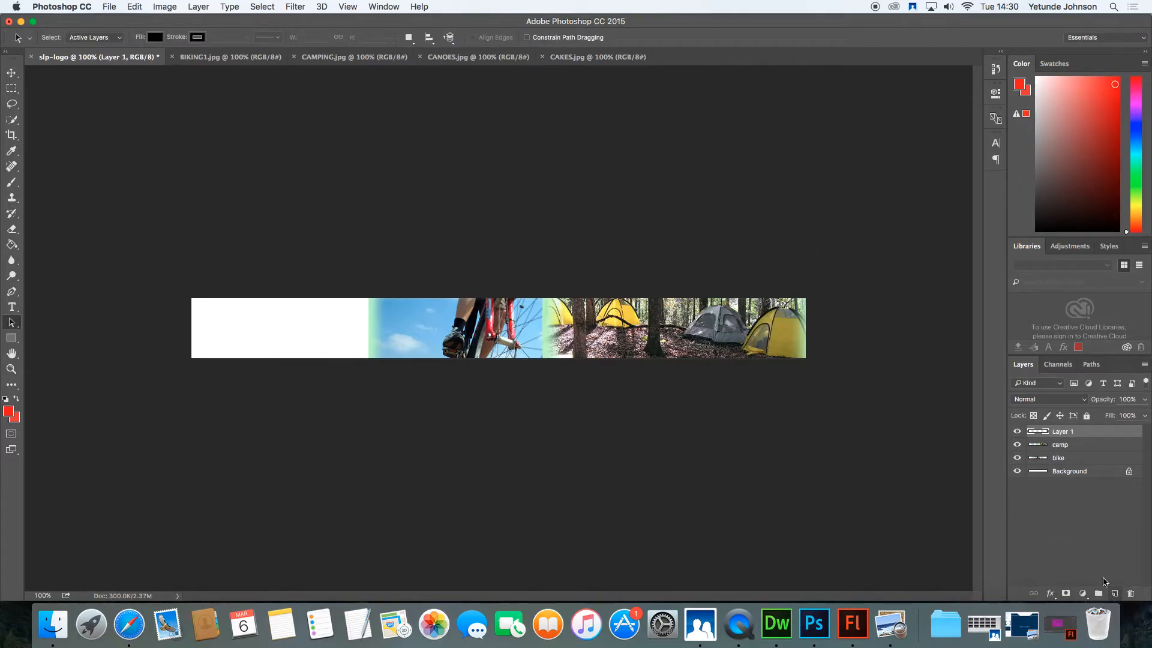
double_click(1064, 432)
type("ca")
key("Return")
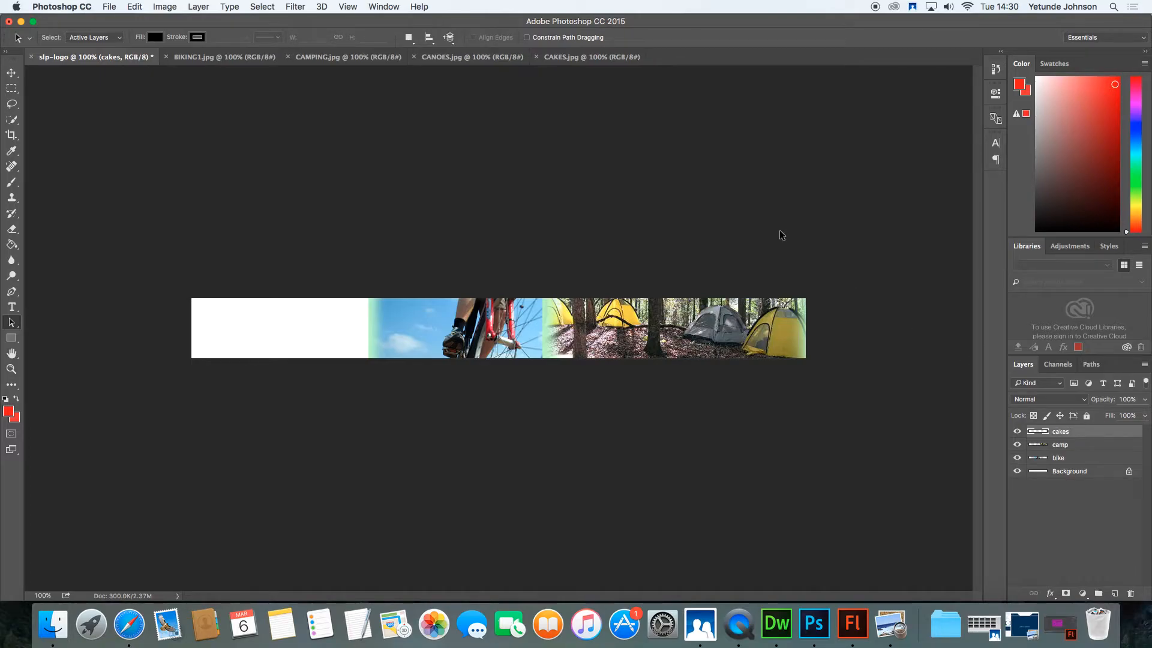
Step: Copy the entire CAKES.jpg image and paste it into the cakes layer of the slp-logo document
left_click(579, 57)
left_click(521, 305)
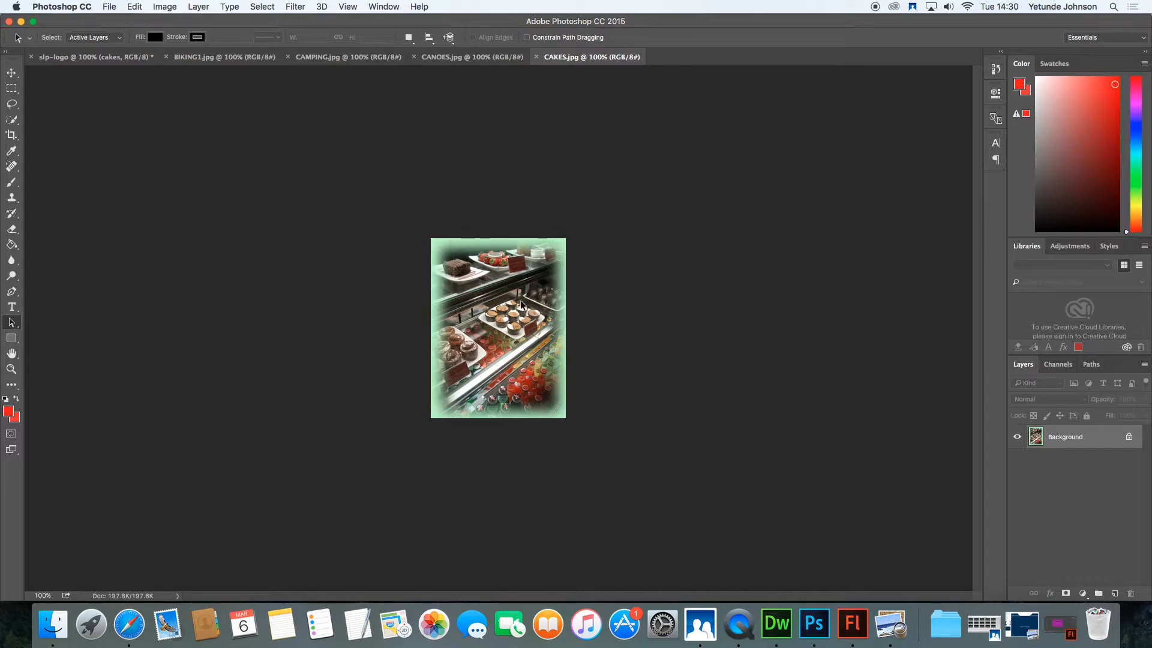
key("super+a")
key("super+c")
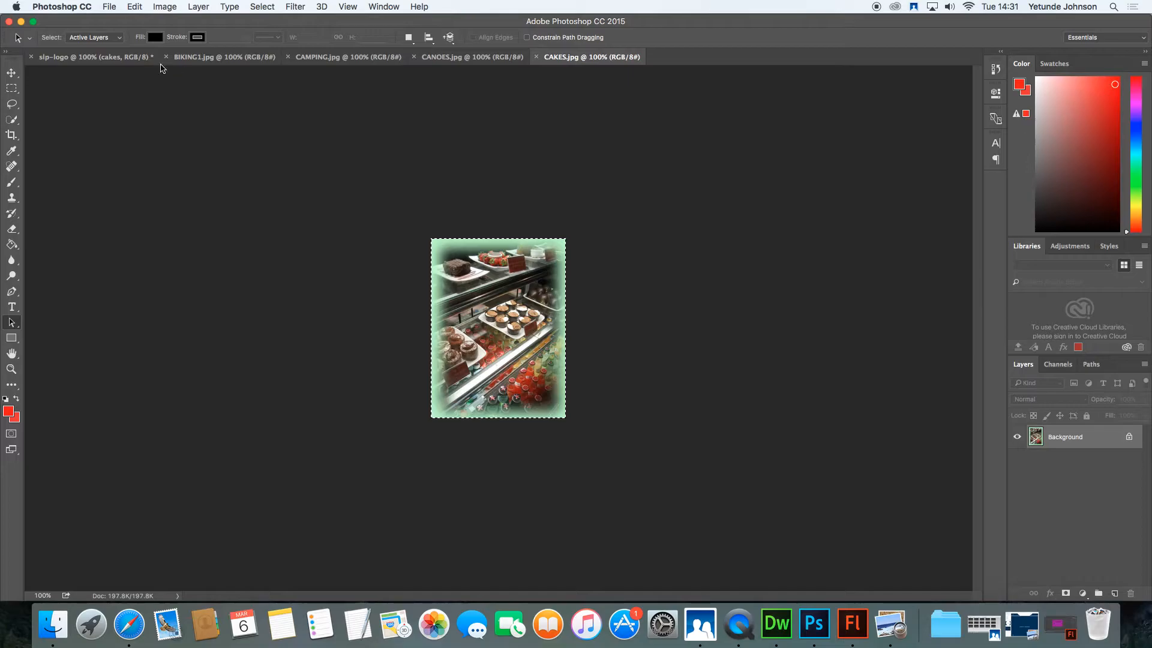
left_click(96, 57)
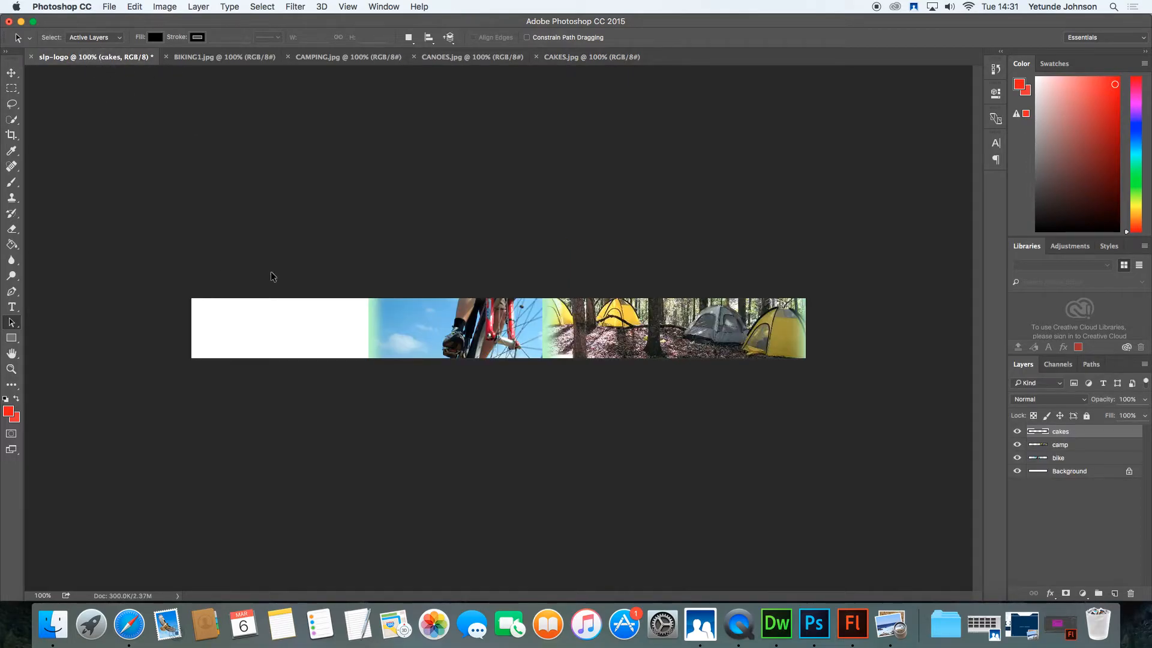
key("super+v")
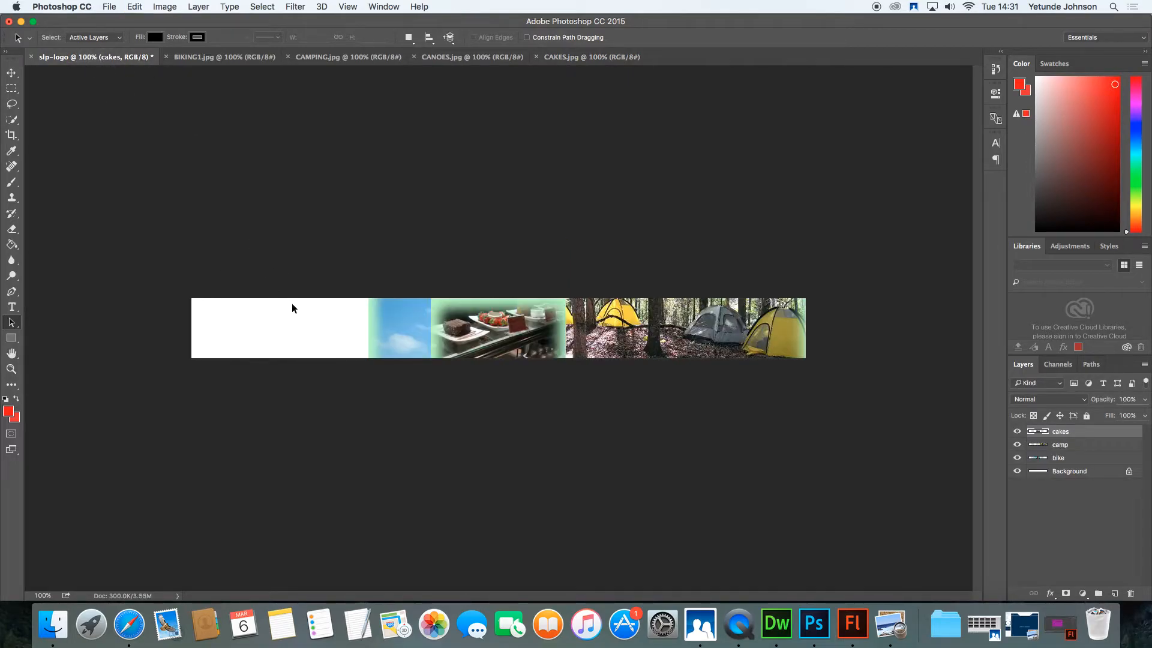
Step: Free Transform the cakes image to about 69% and place it over the bike picture's left edge, at about X 260.5, Y 100 px
left_click(135, 7)
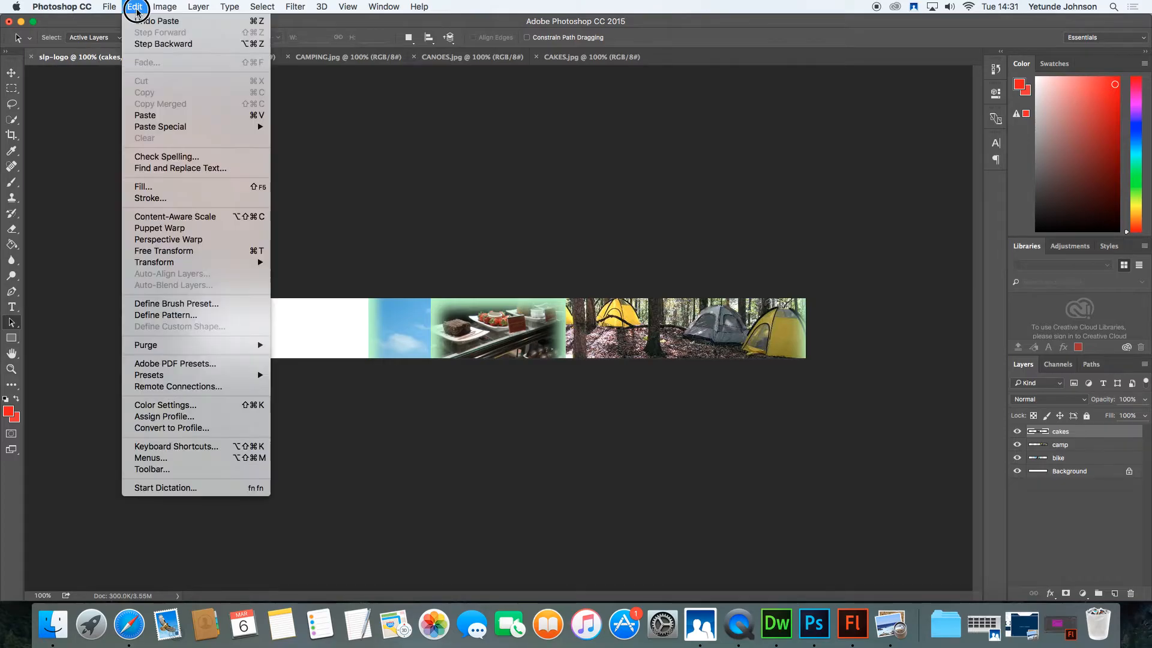
left_click(526, 356)
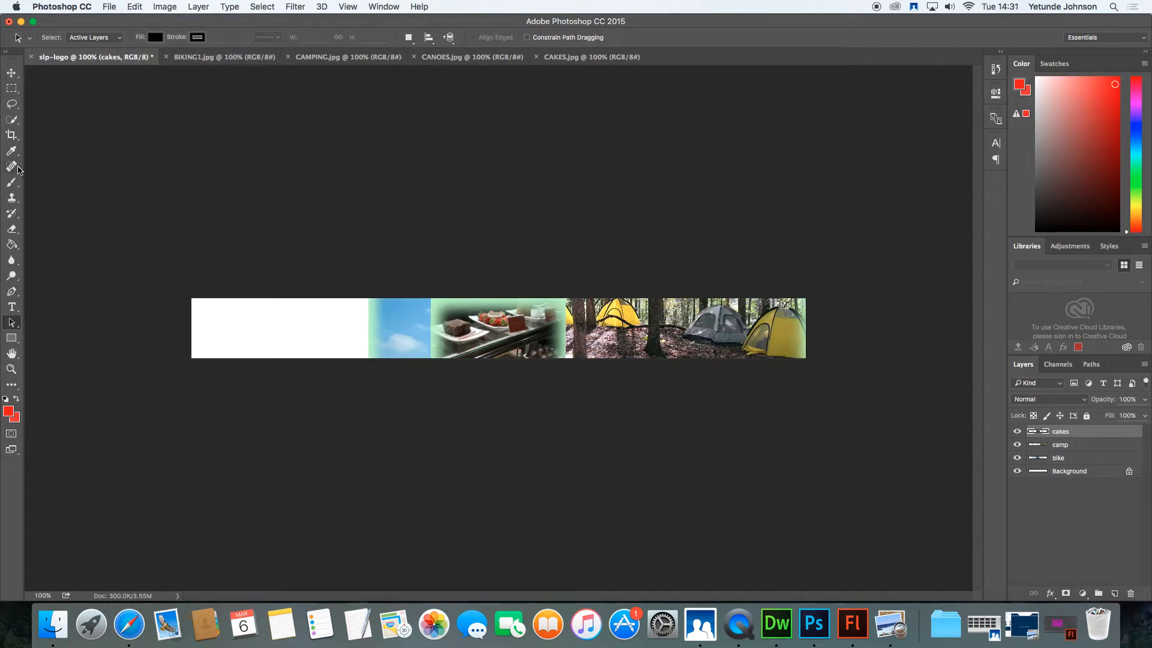
left_click(135, 7)
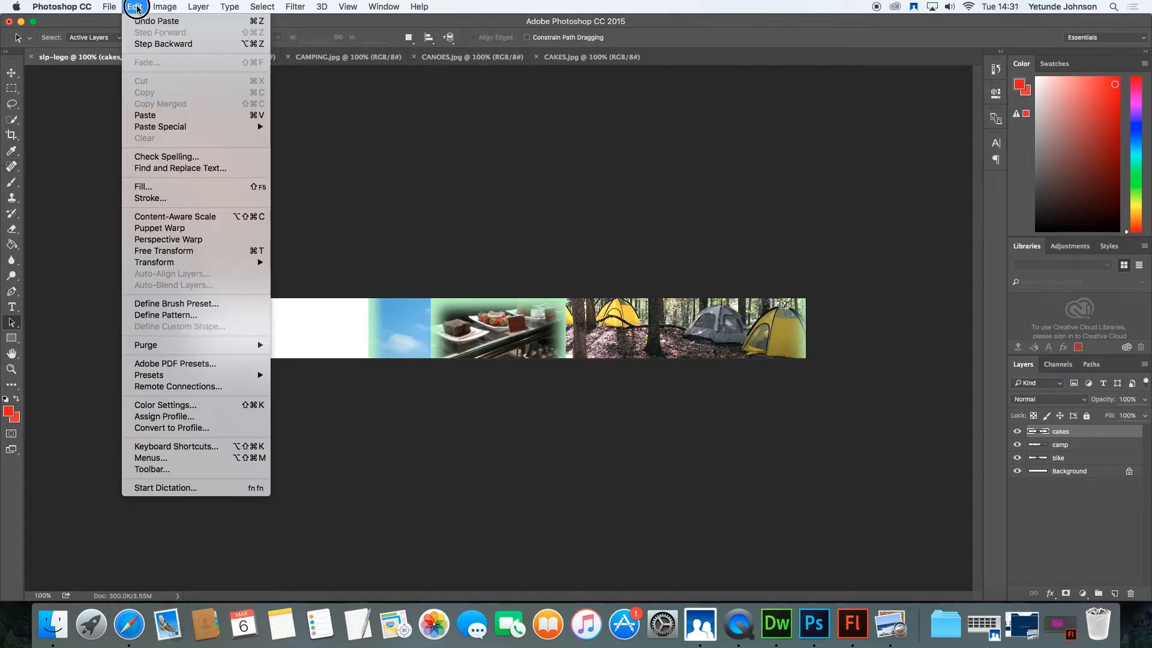
left_click(154, 251)
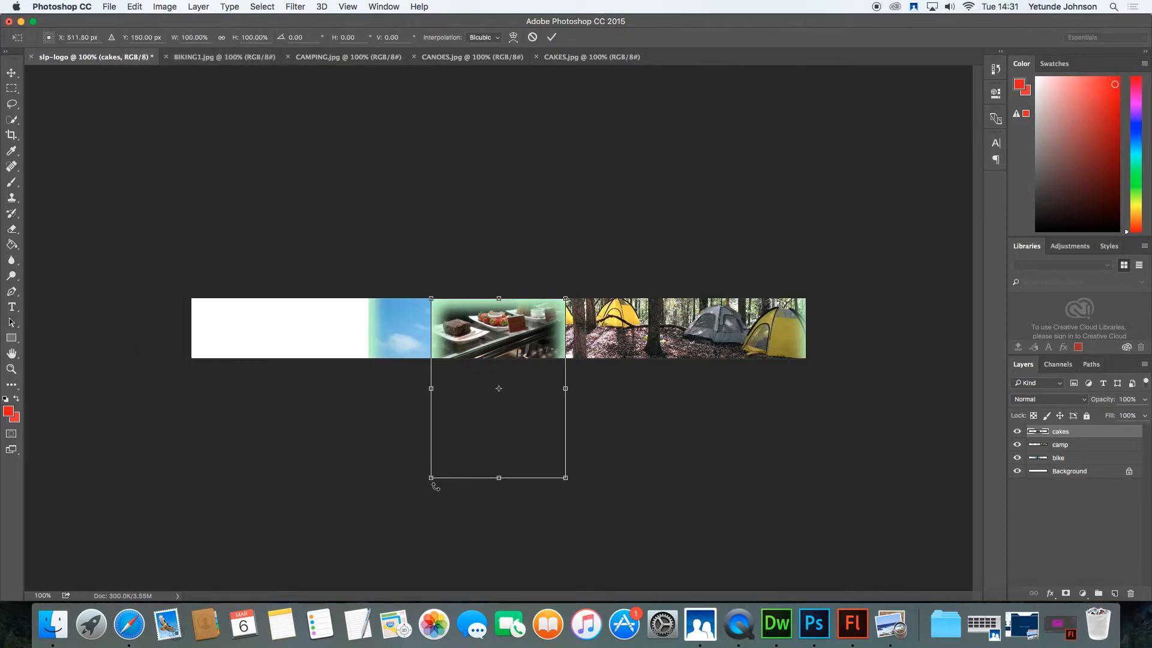
left_click_drag(432, 479, 473, 421)
left_click_drag(519, 331, 348, 325)
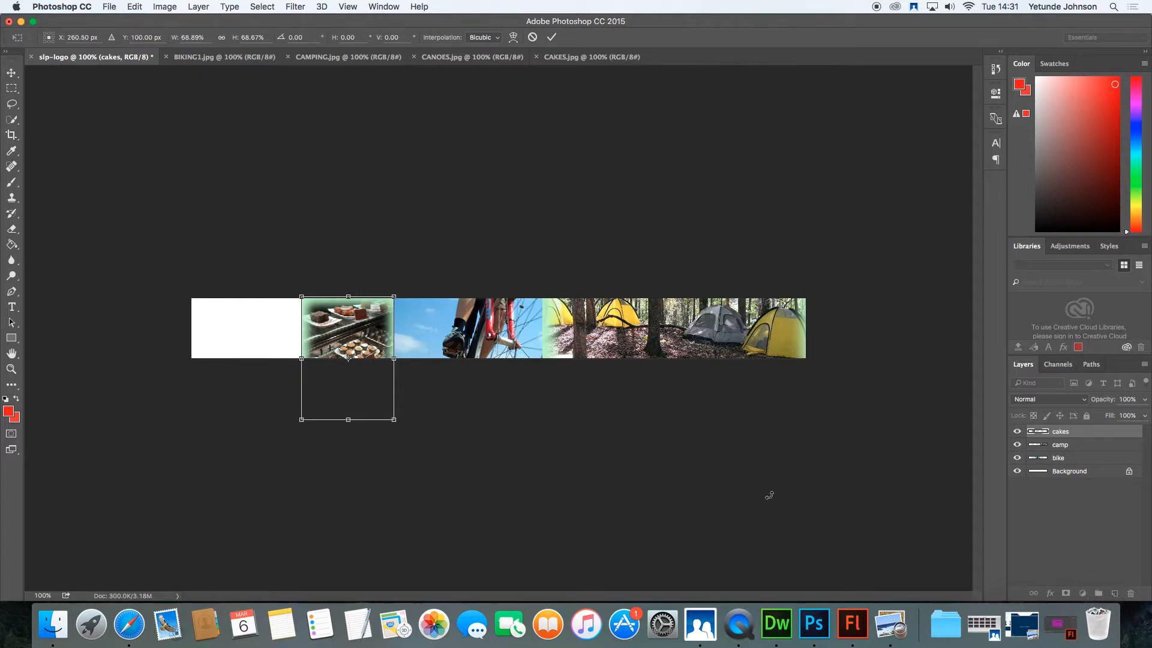
left_click(551, 37)
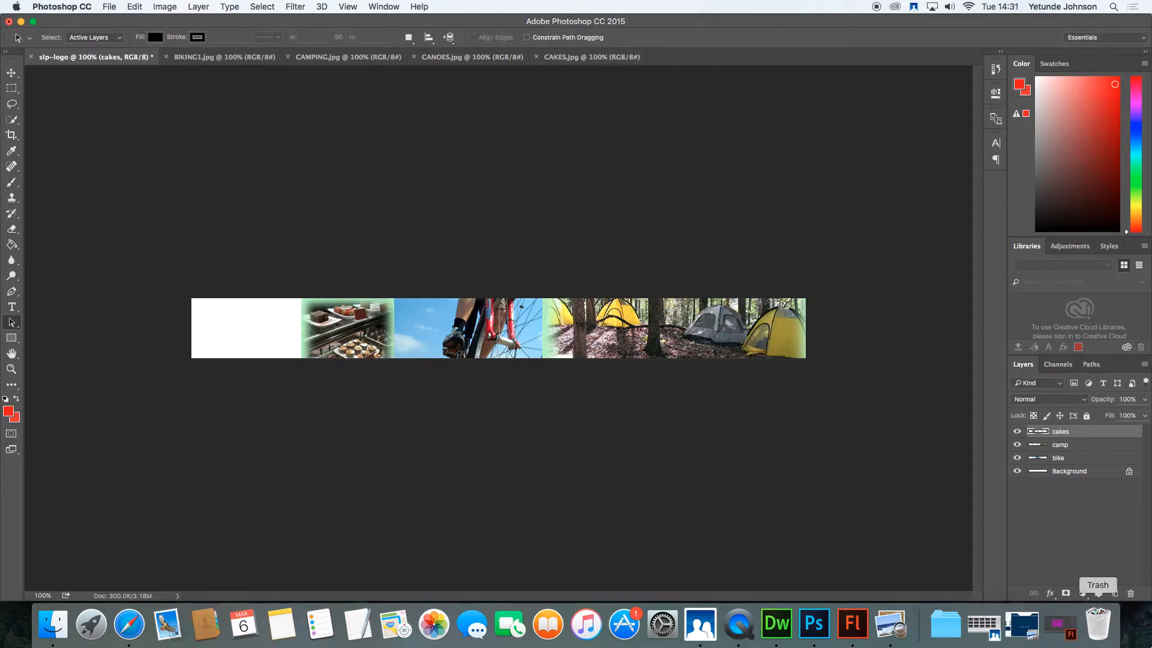
Step: Add a new layer named logo above the cakes layer
left_click(1114, 594)
double_click(1062, 432)
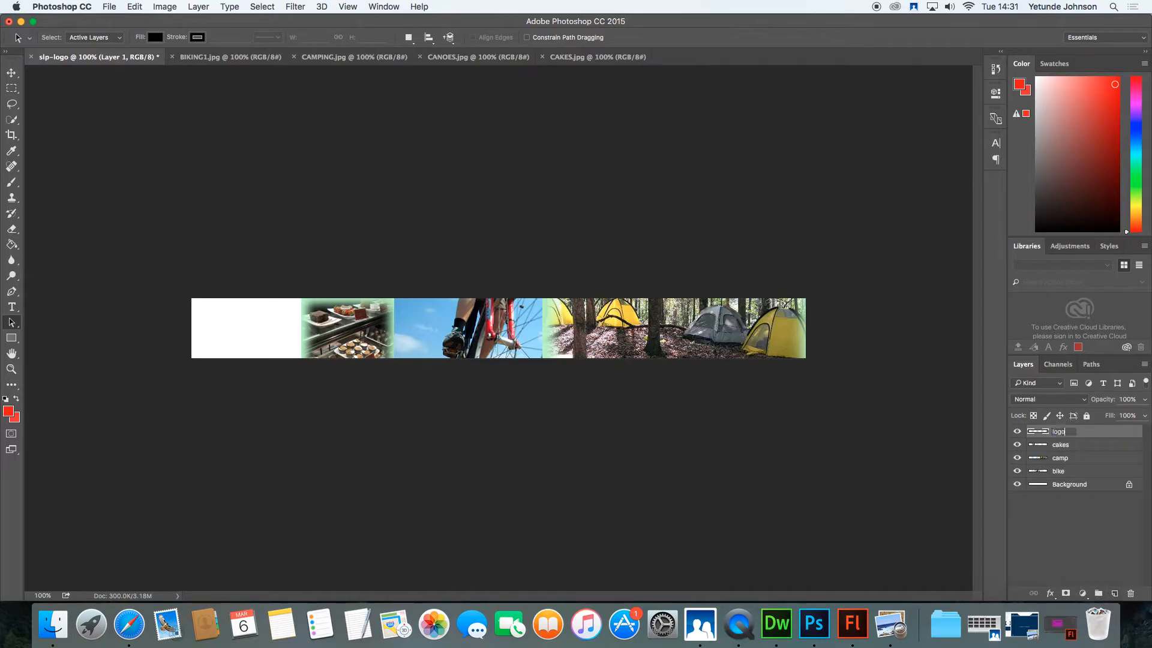
key("Return")
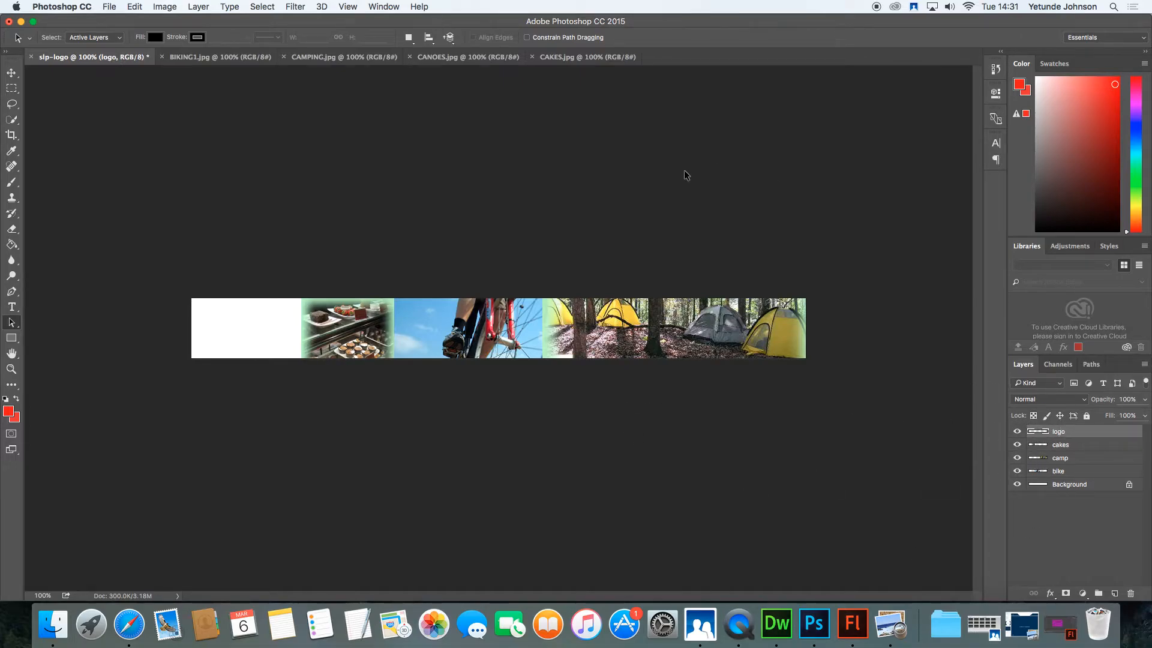
Step: Open LOGO.jpg from the IMAGES folder
left_click(109, 7)
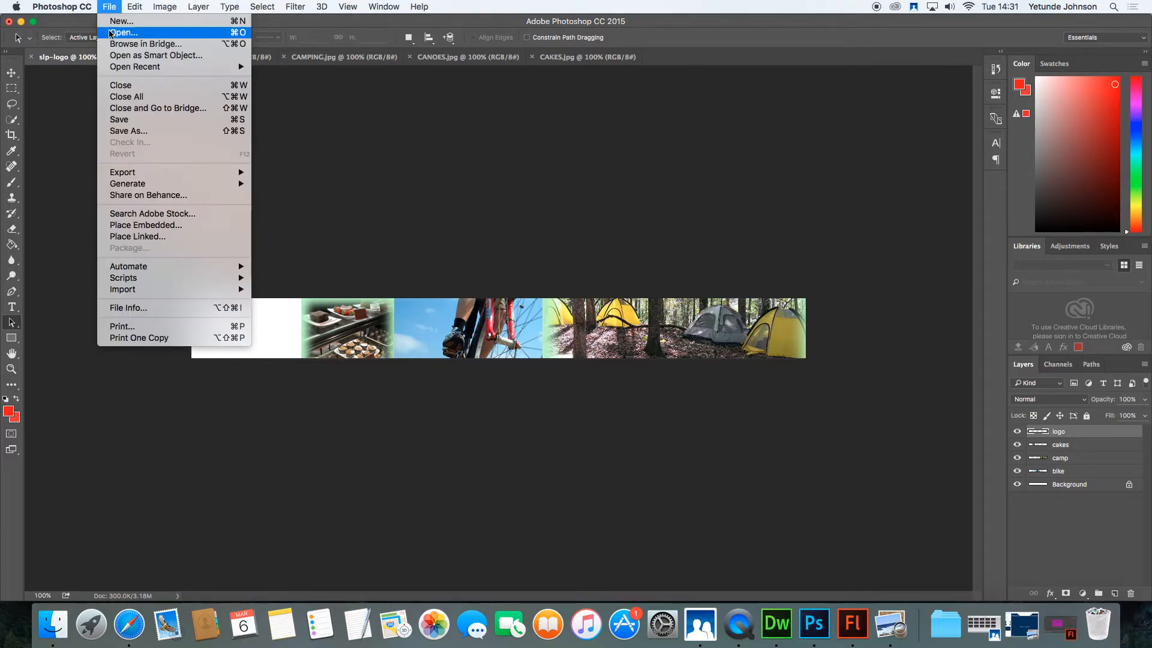
left_click(120, 31)
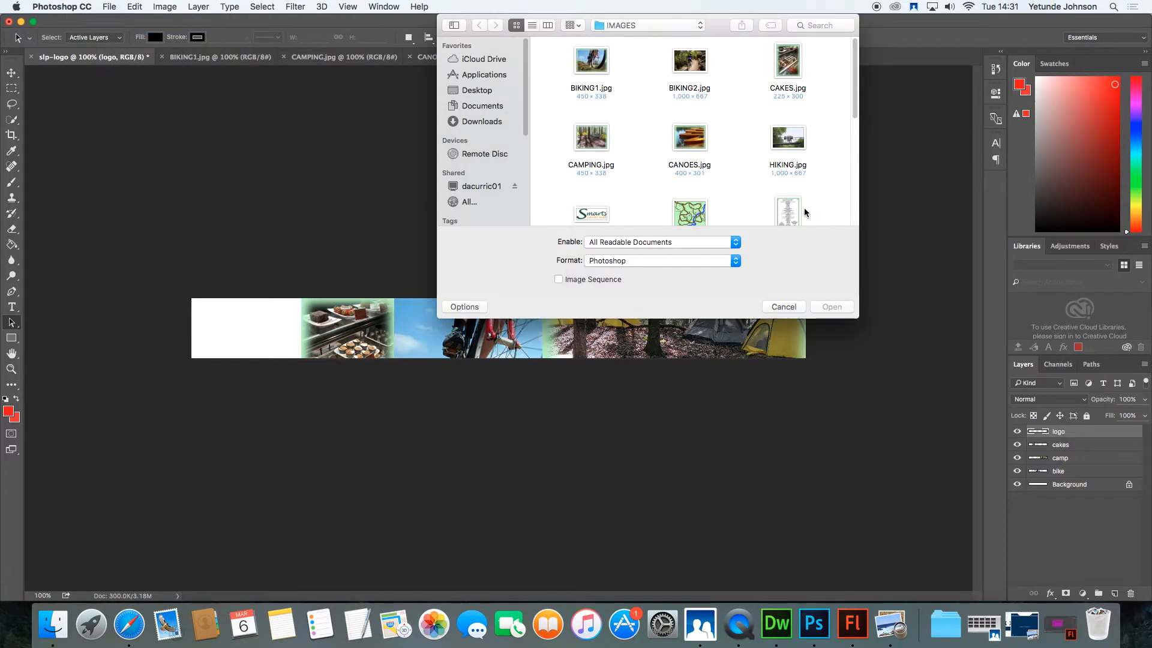
left_click(596, 217)
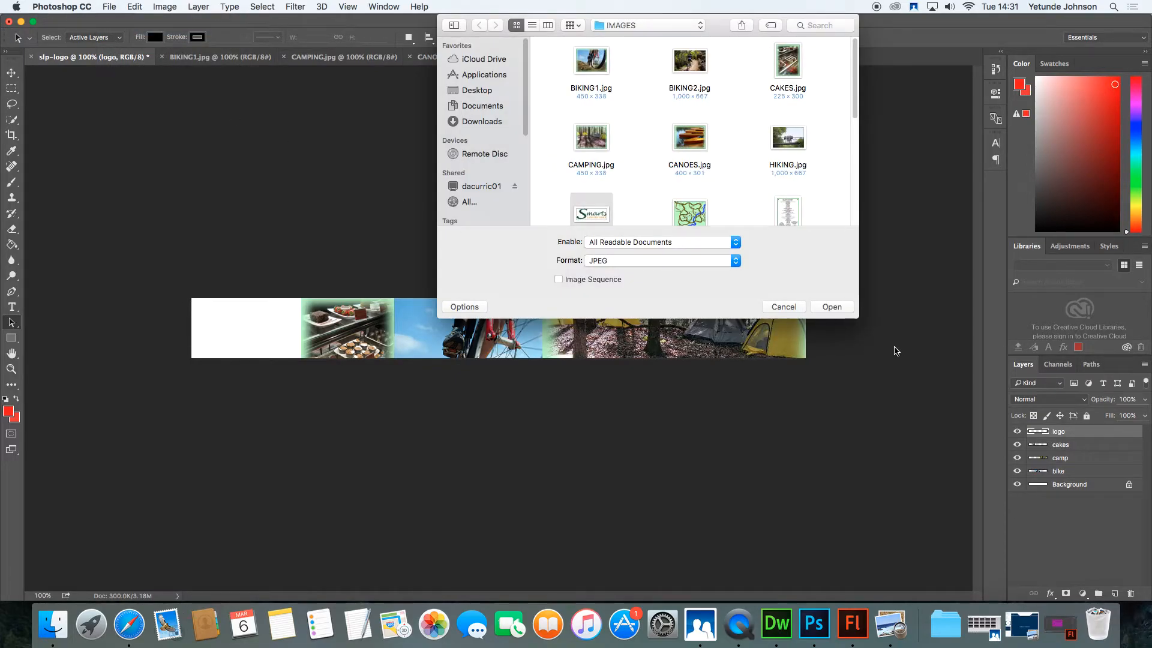
left_click(831, 306)
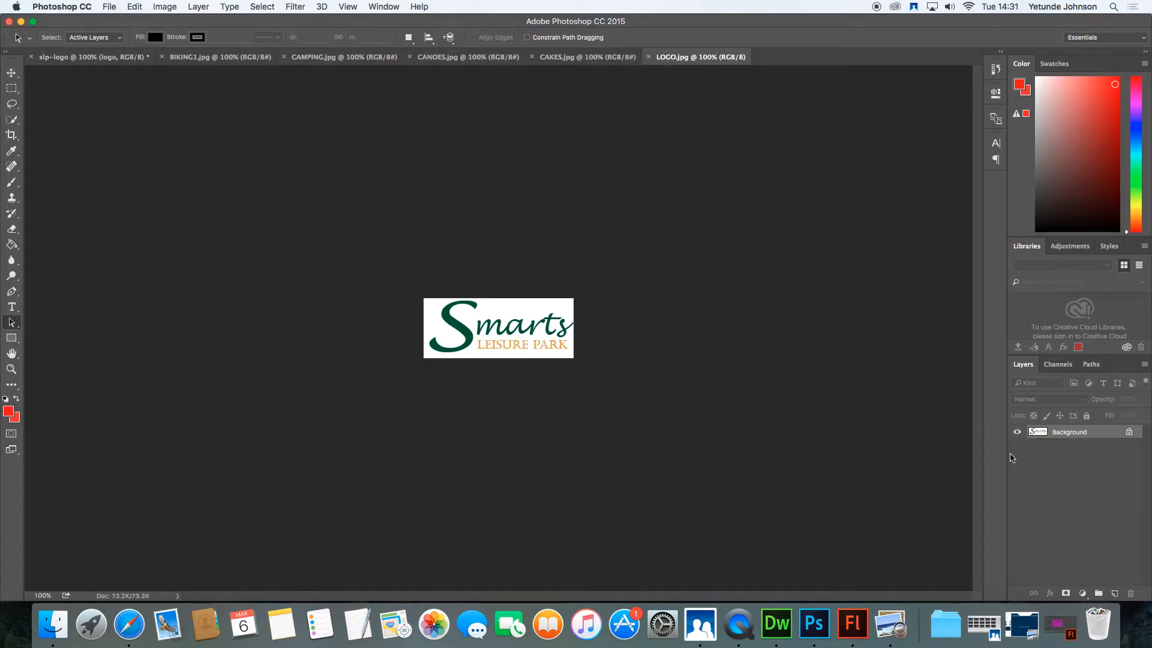
Step: Copy the entire LOGO.jpg image and paste it into the logo layer of the slp-logo document
key("super+a")
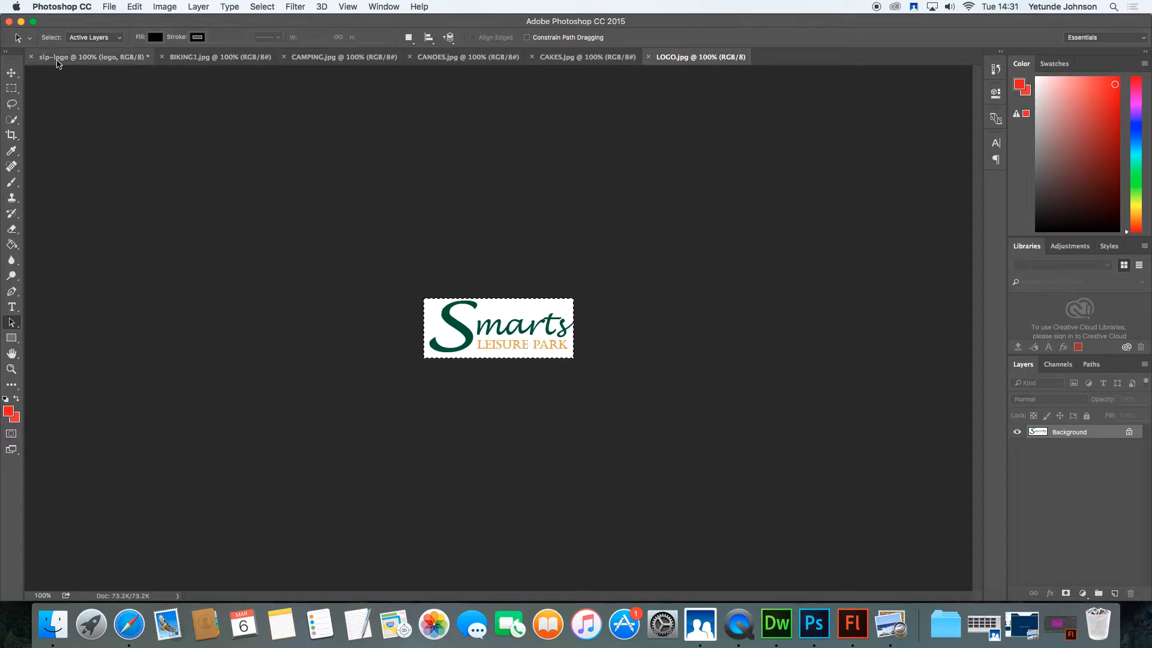
left_click(90, 57)
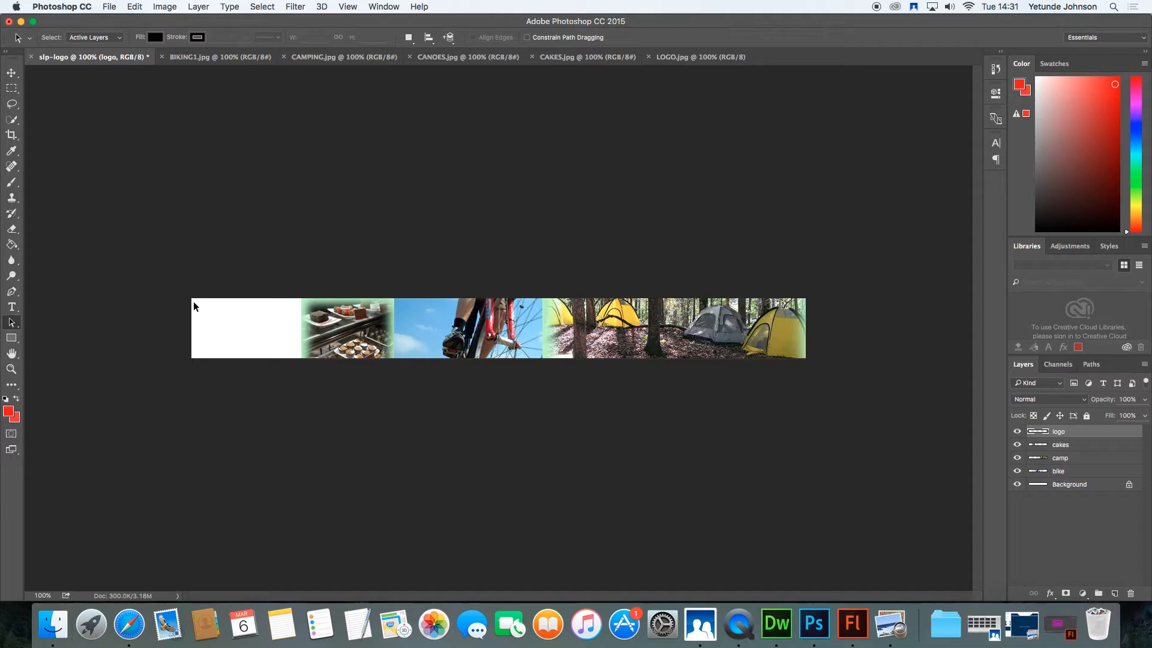
key("super+v")
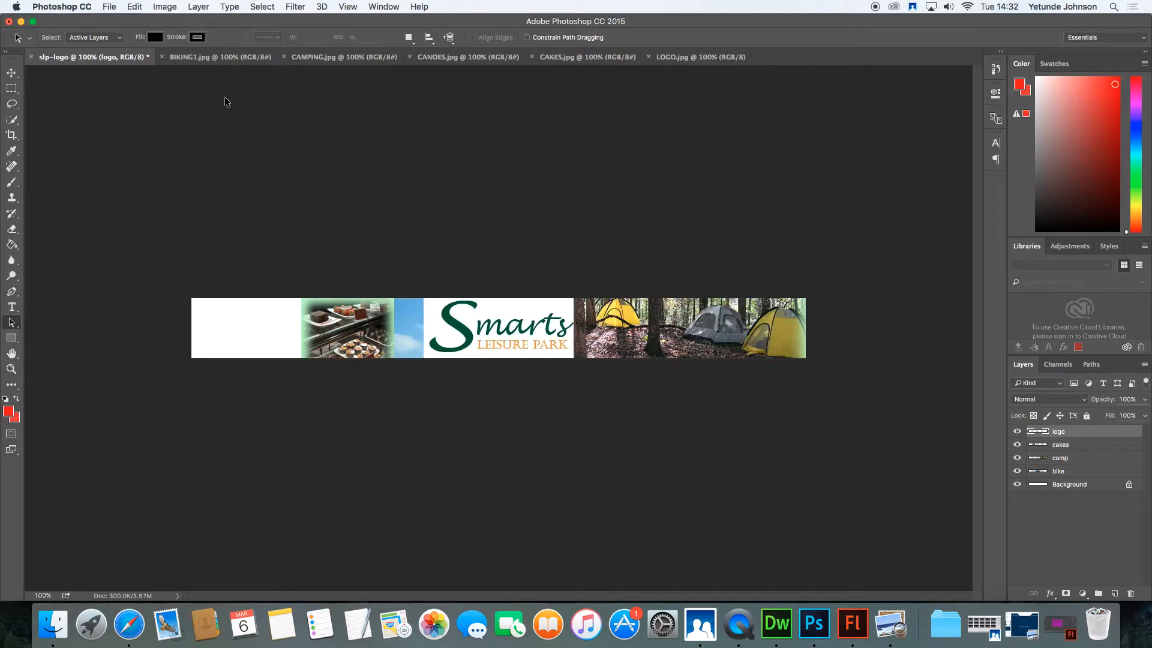
Step: Free Transform the logo image to the banner's left end, at X 125, Y 50 px, without scaling it
left_click(137, 9)
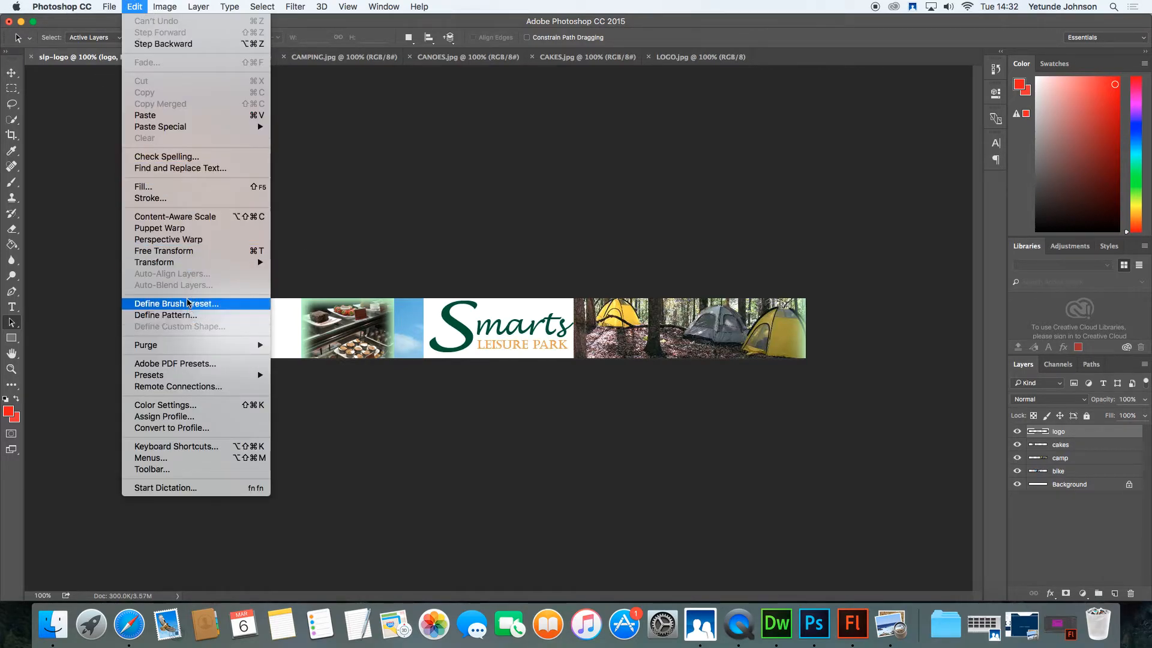
left_click(173, 251)
left_click_drag(506, 324, 252, 340)
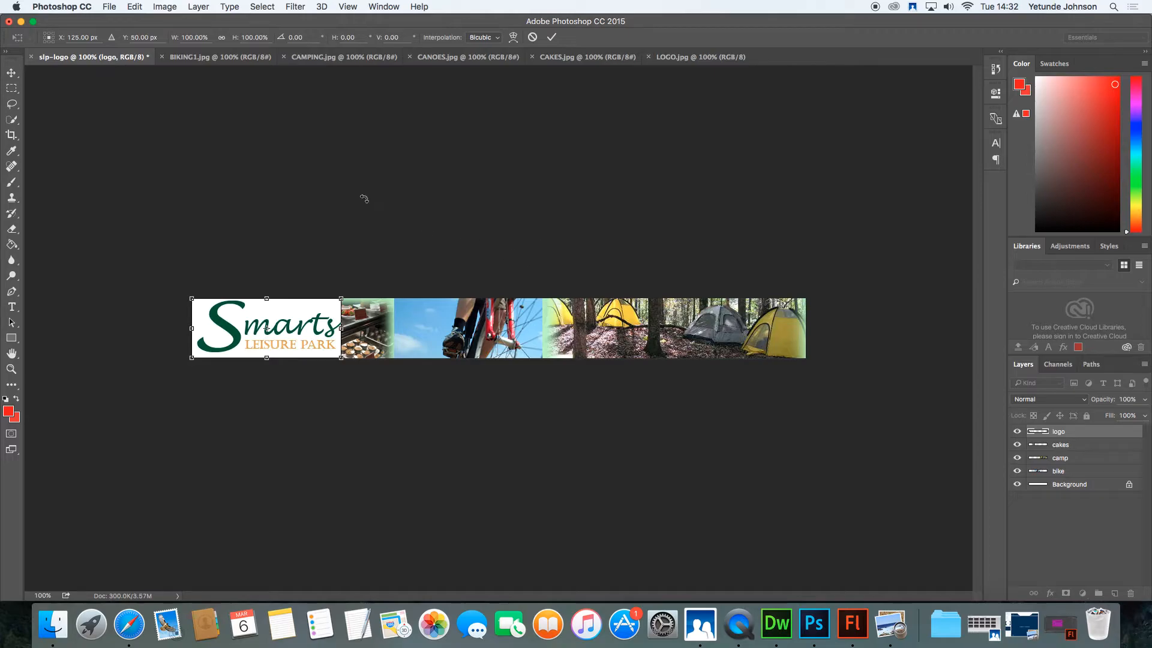
left_click(552, 38)
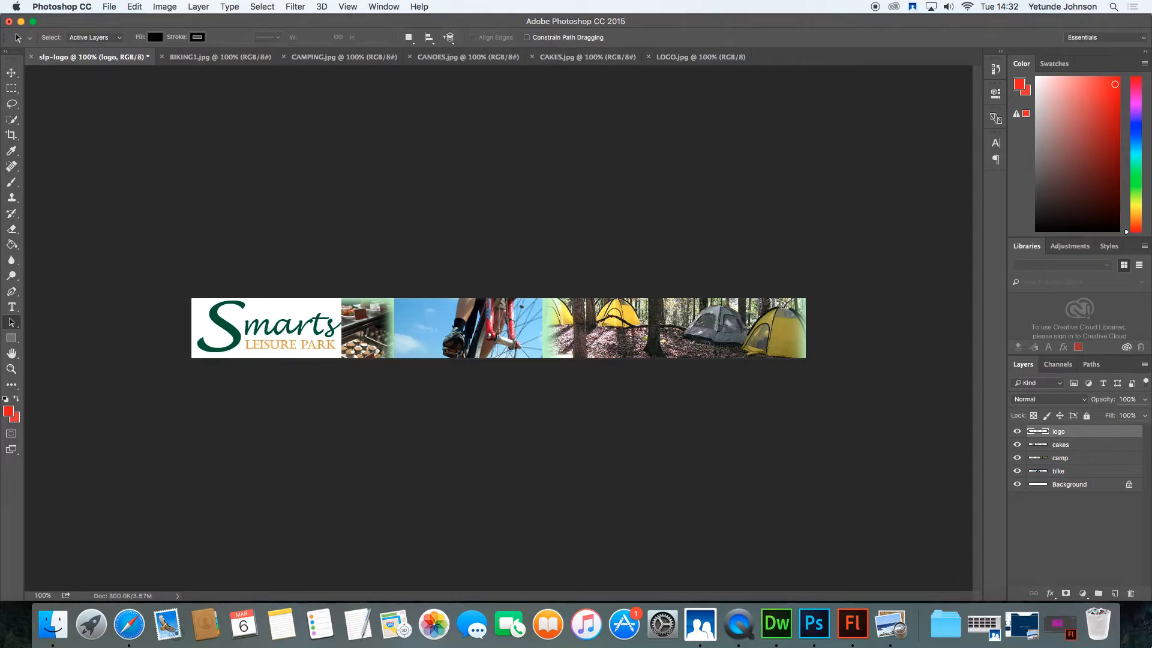
Step: Add a new layer above the logo layer
left_click(1115, 595)
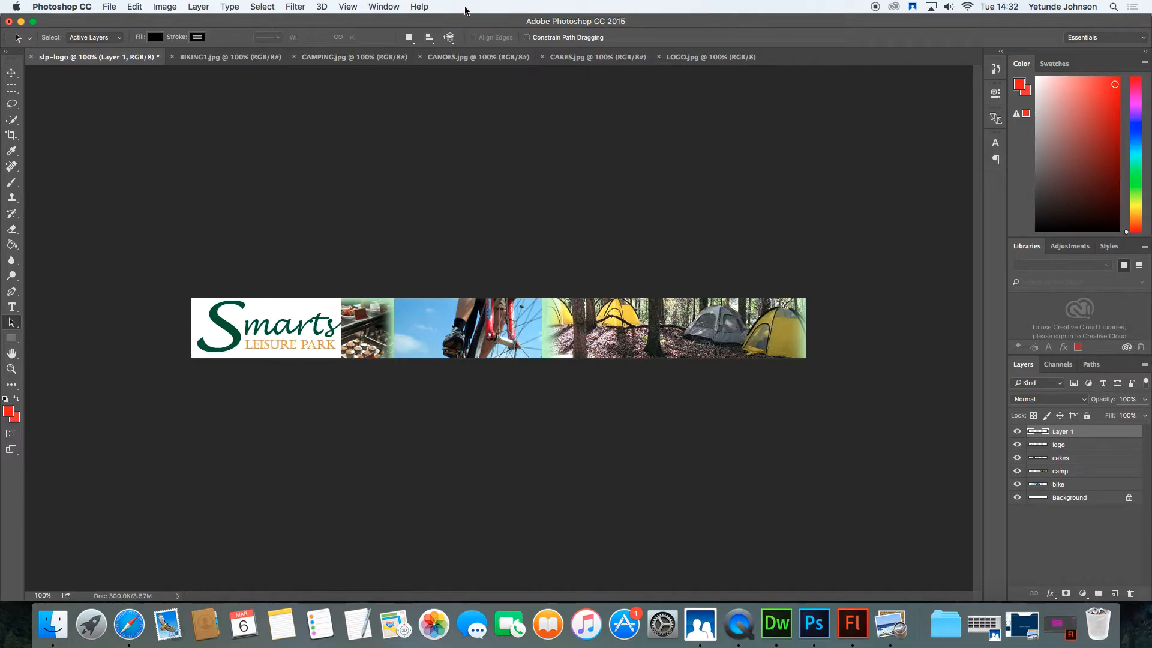
left_click(384, 7)
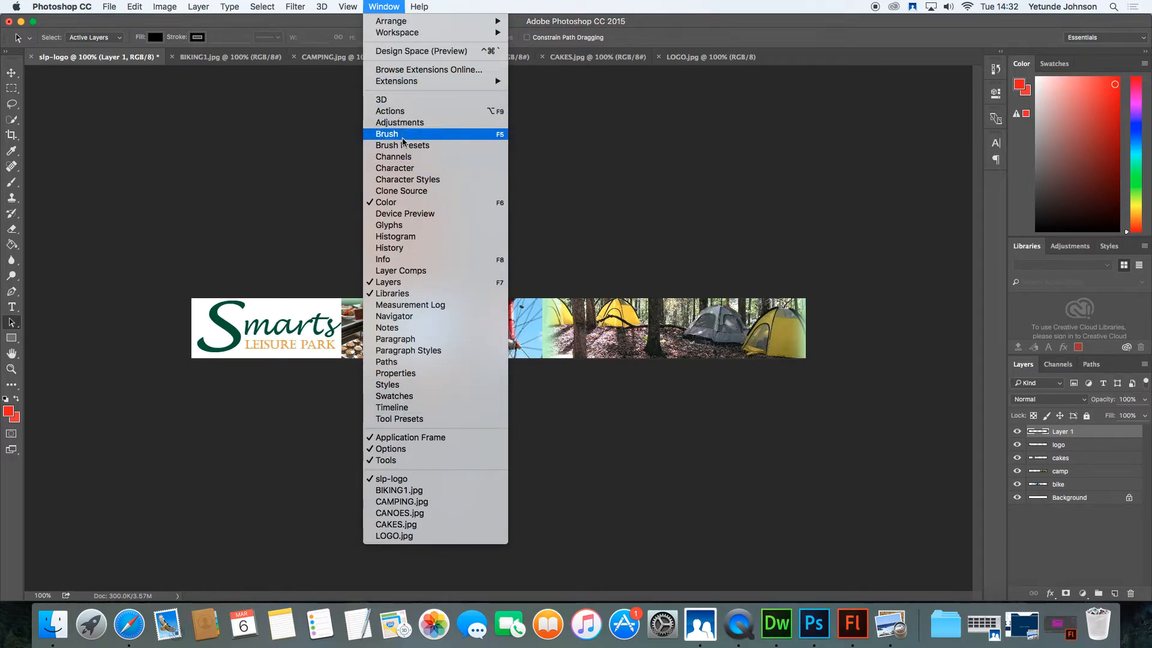
mouse_move(412, 79)
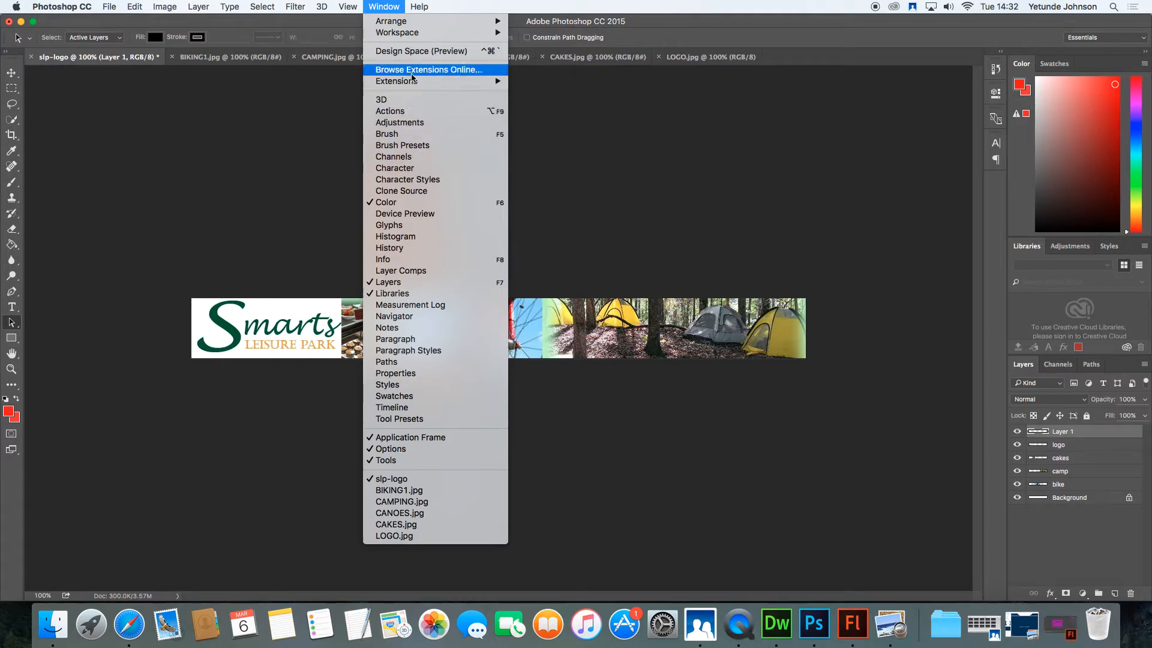
mouse_move(424, 22)
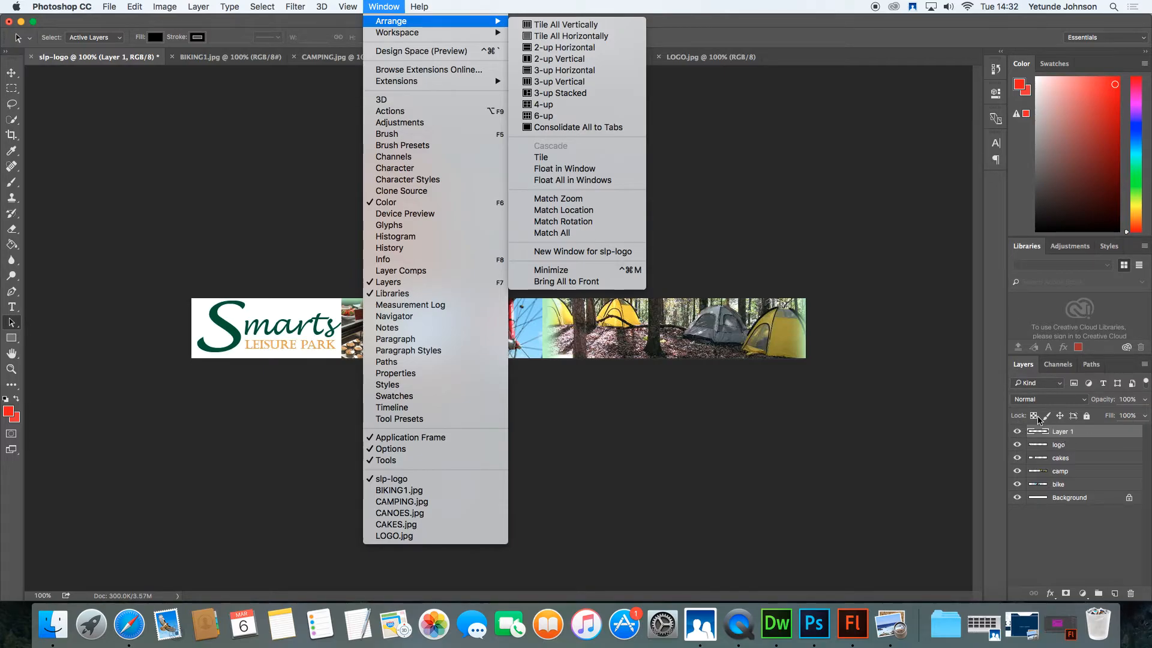
left_click(1104, 385)
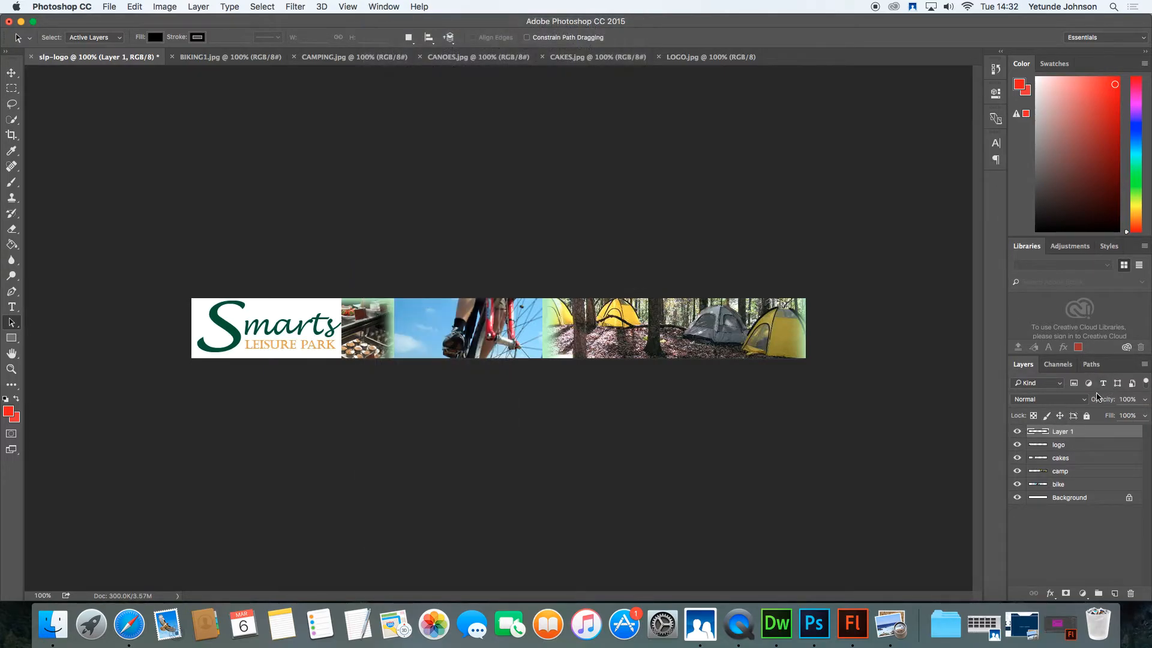
left_click(1102, 385)
left_click(1102, 386)
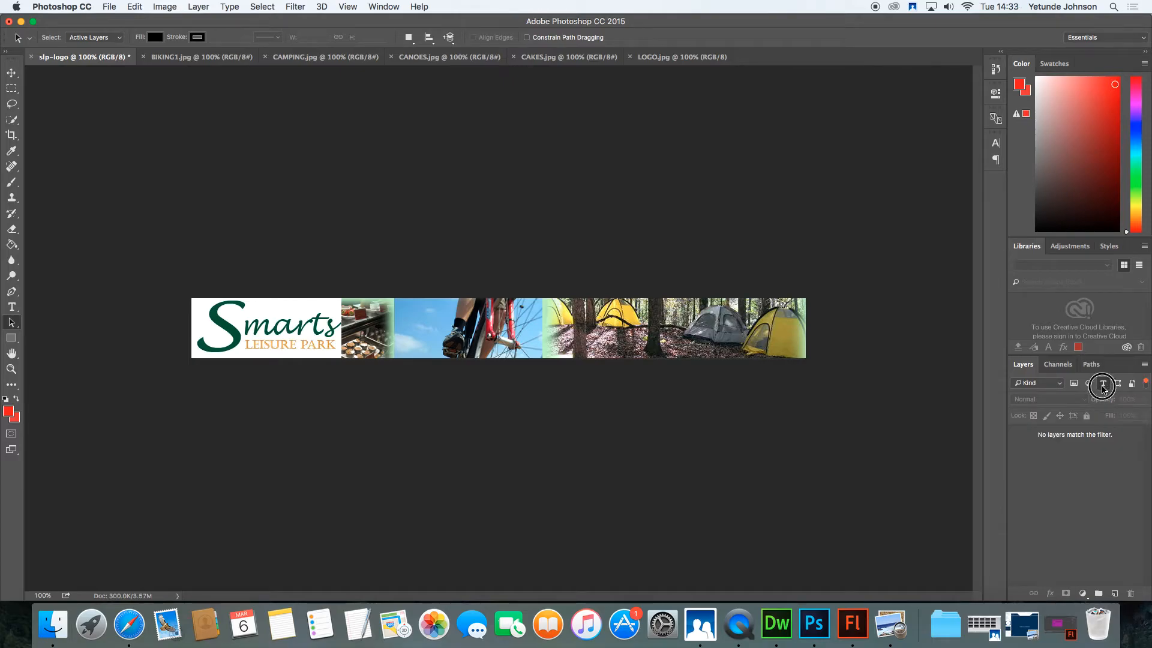
Step: Rename the new layer above the logo layer as info
left_click(1069, 434)
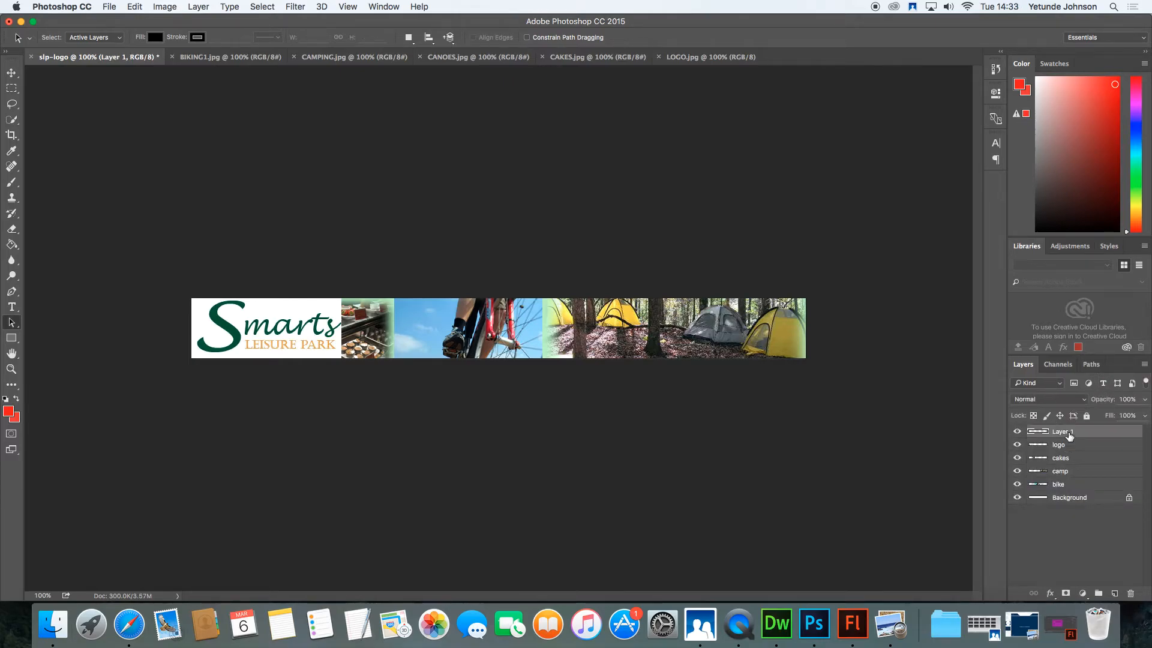
double_click(1074, 432)
type("te")
key("BackSpace")
key("BackSpace")
type("info")
key("Return")
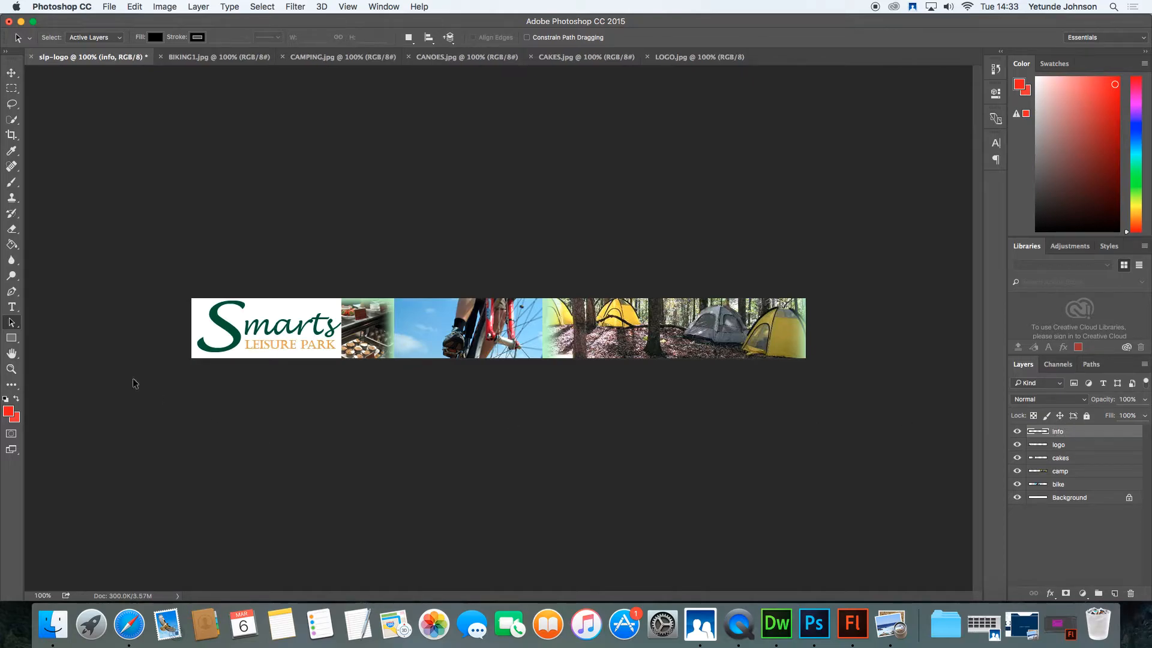
Step: Add the text "Fun, freedom and Food" on the info layer with the Type tool, starting over the bike picture at about X 513, Y 25 px
left_click(13, 309)
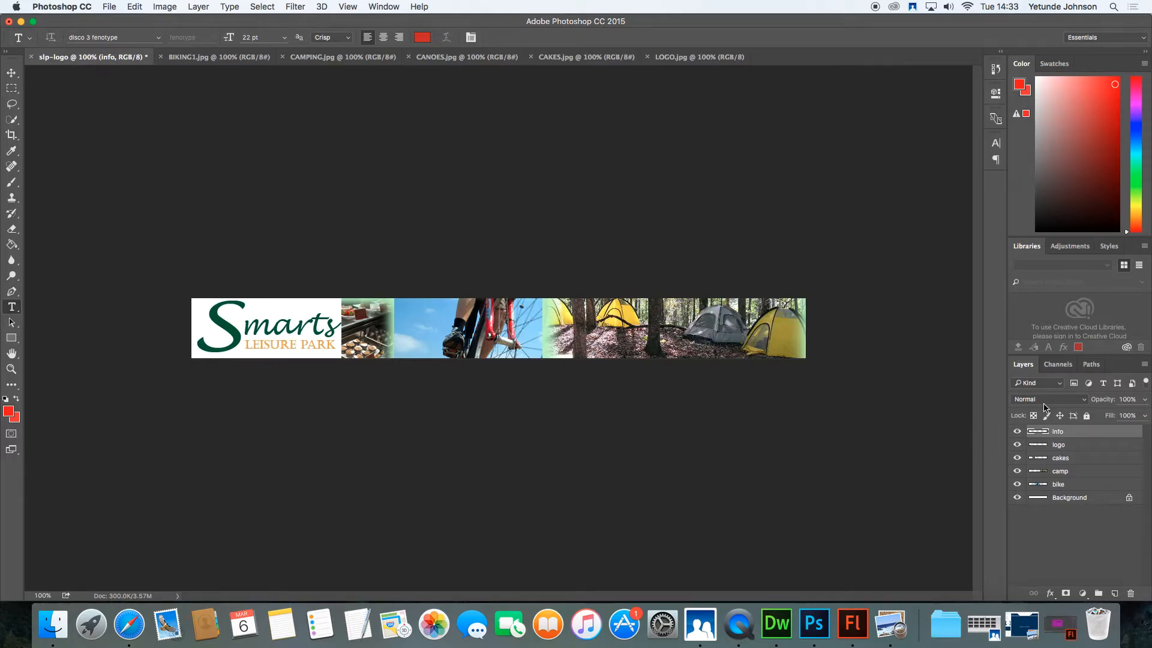
left_click(1001, 95)
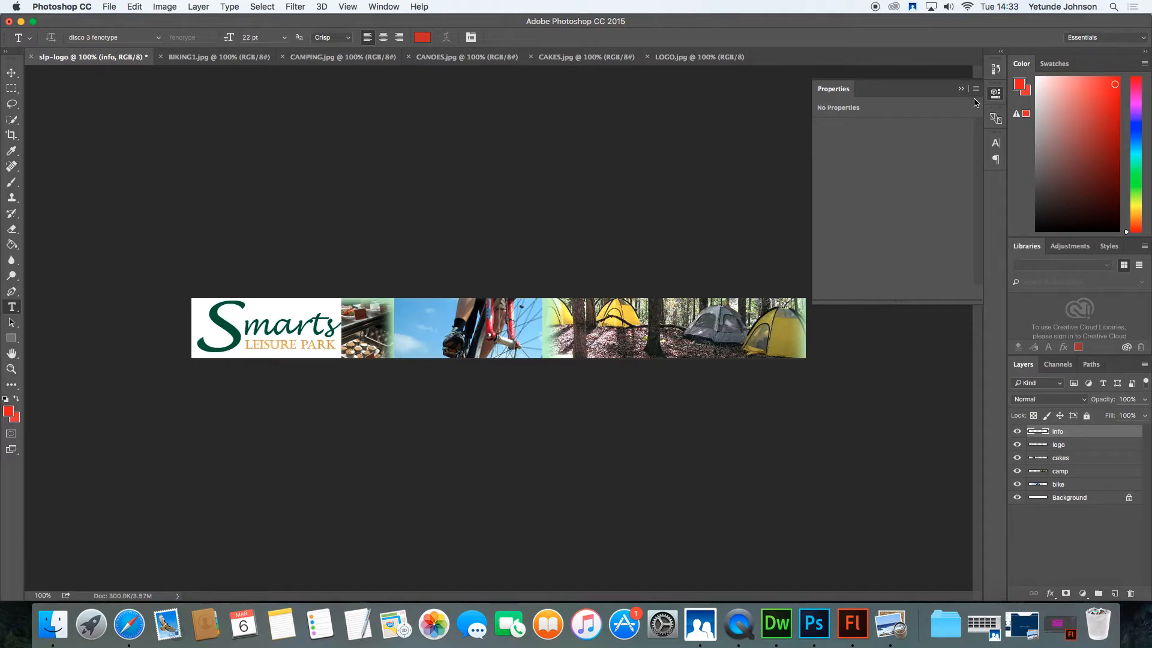
left_click(509, 323)
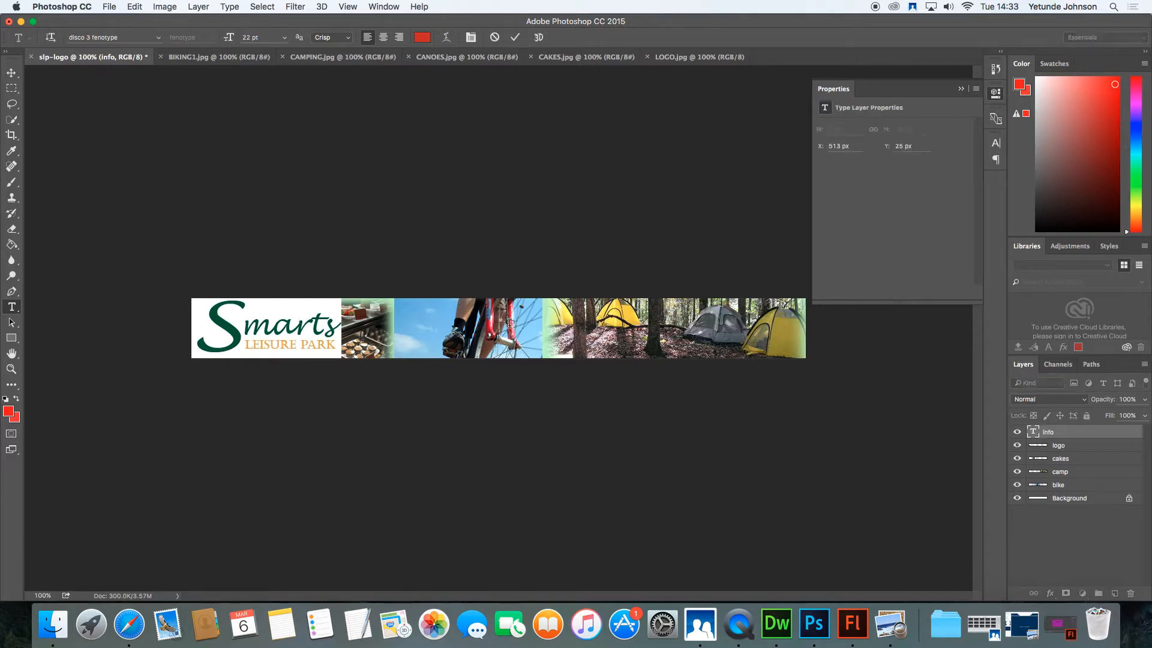
type("Lond")
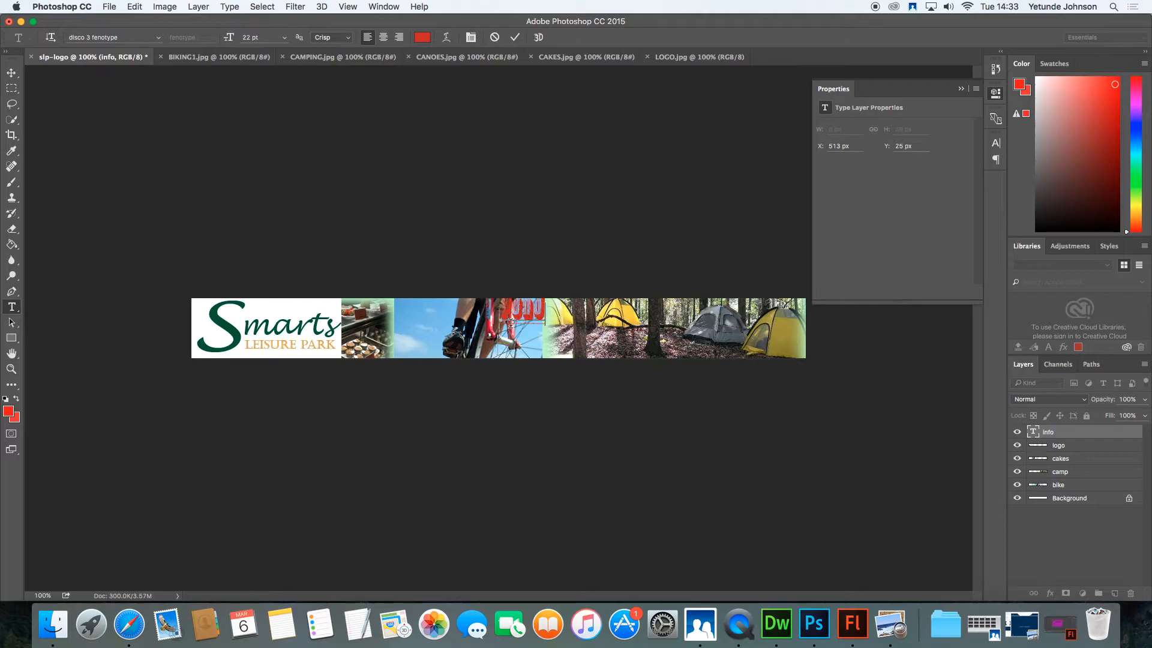
key("BackSpace")
key("BackSpace")
key("BackSpace")
key("BackSpace")
key("BackSpace")
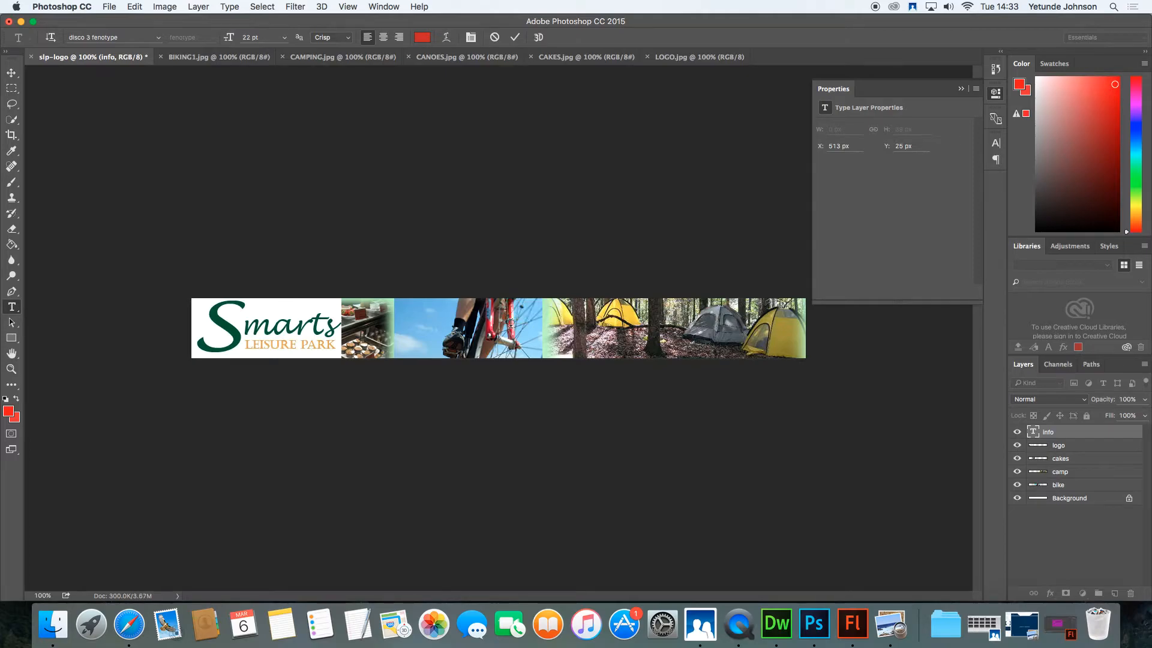
type("LONDF")
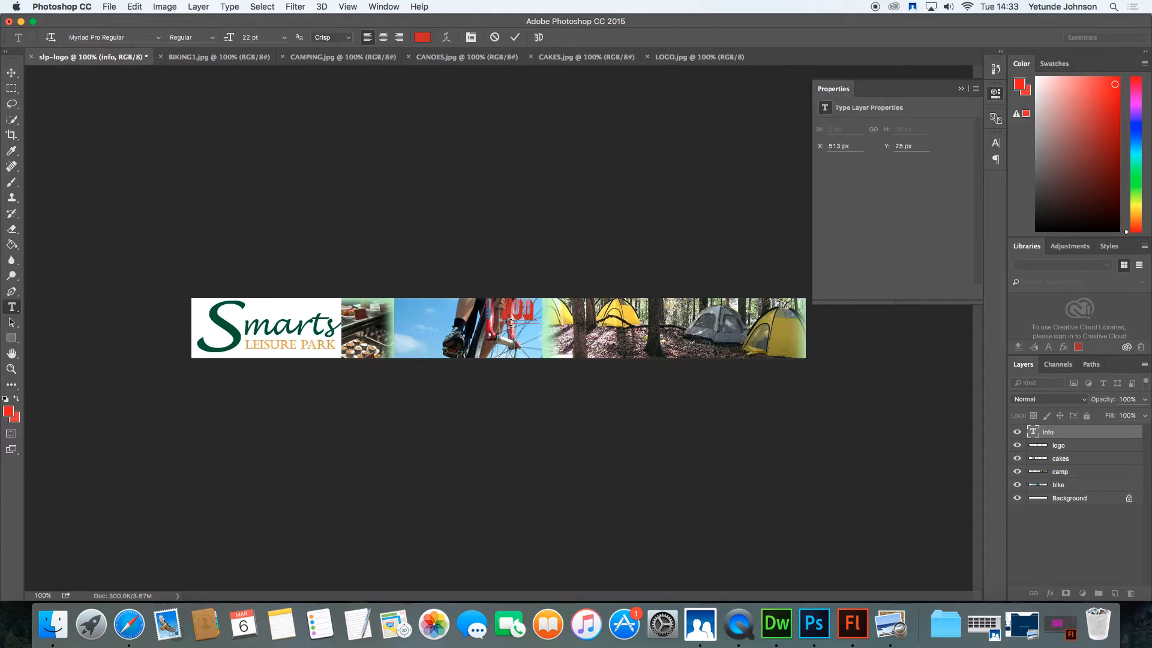
type("reedom and Food")
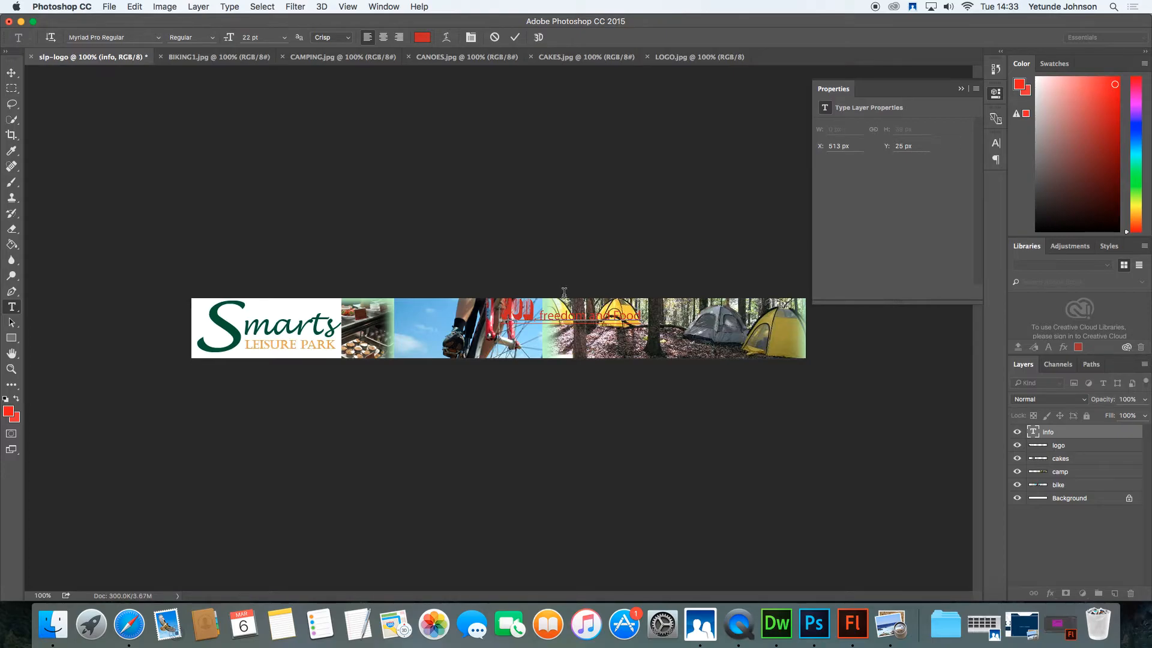
Step: Set the font of the whole "Fun, freedom and Food" text to Iowan Old Style Black Italic
left_click_drag(640, 316, 471, 317)
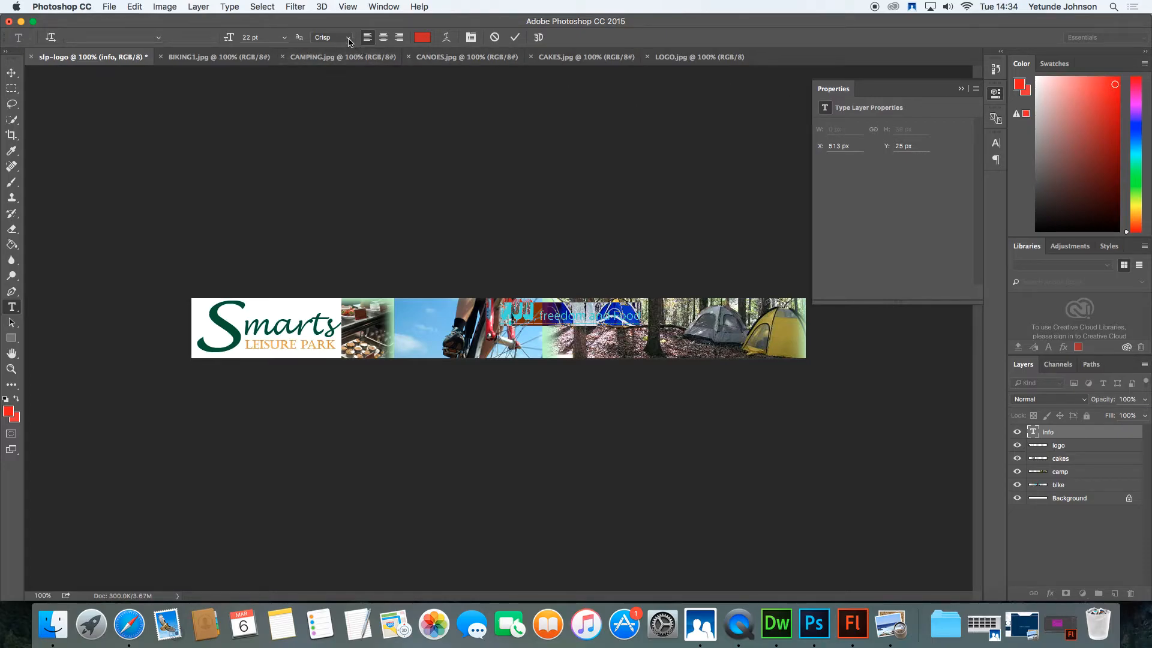
left_click(159, 37)
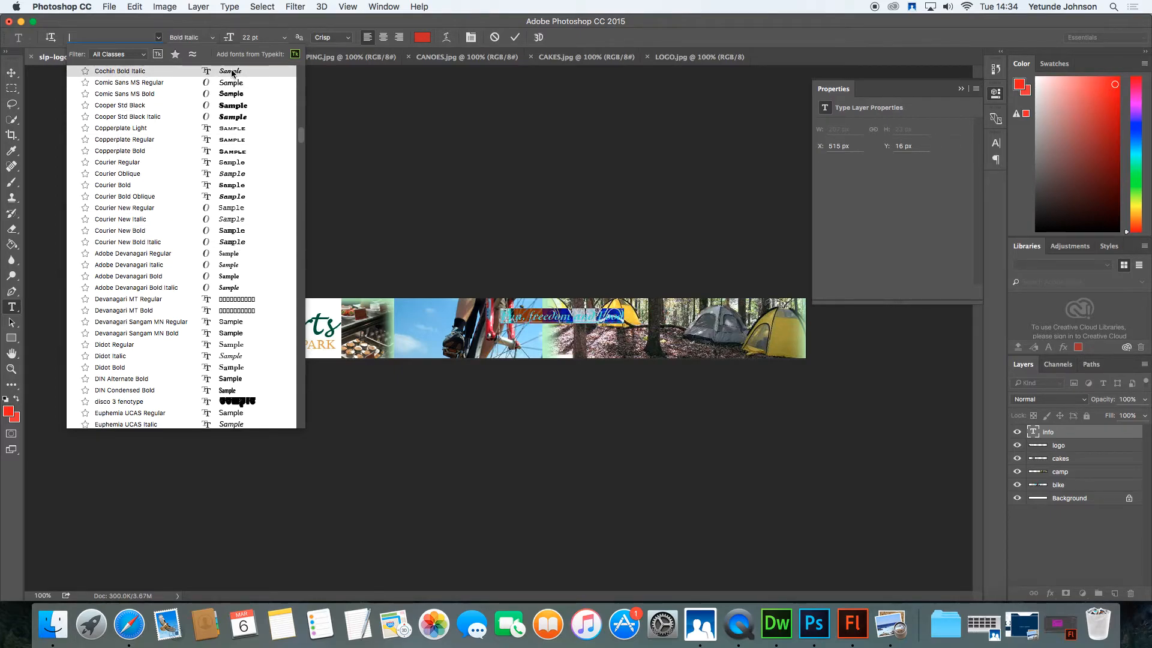
left_click_drag(301, 136, 299, 173)
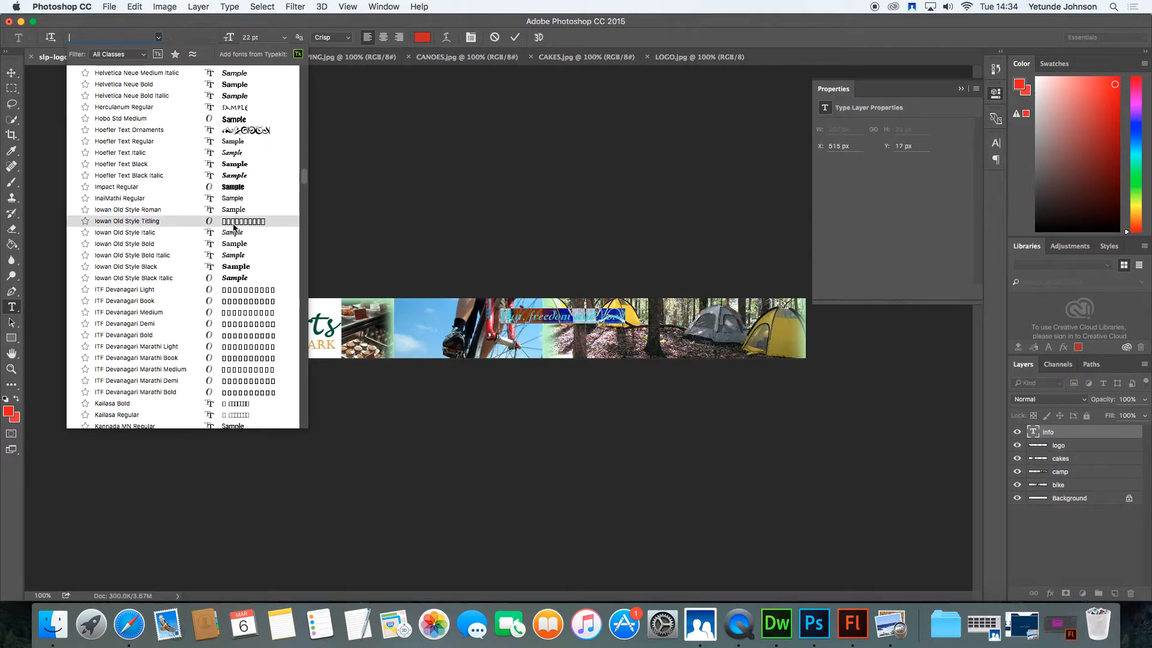
left_click(237, 277)
Step: Set the font size of the "Fun, freedom and Food" text to 36 pt after trying 12 pt
left_click(347, 36)
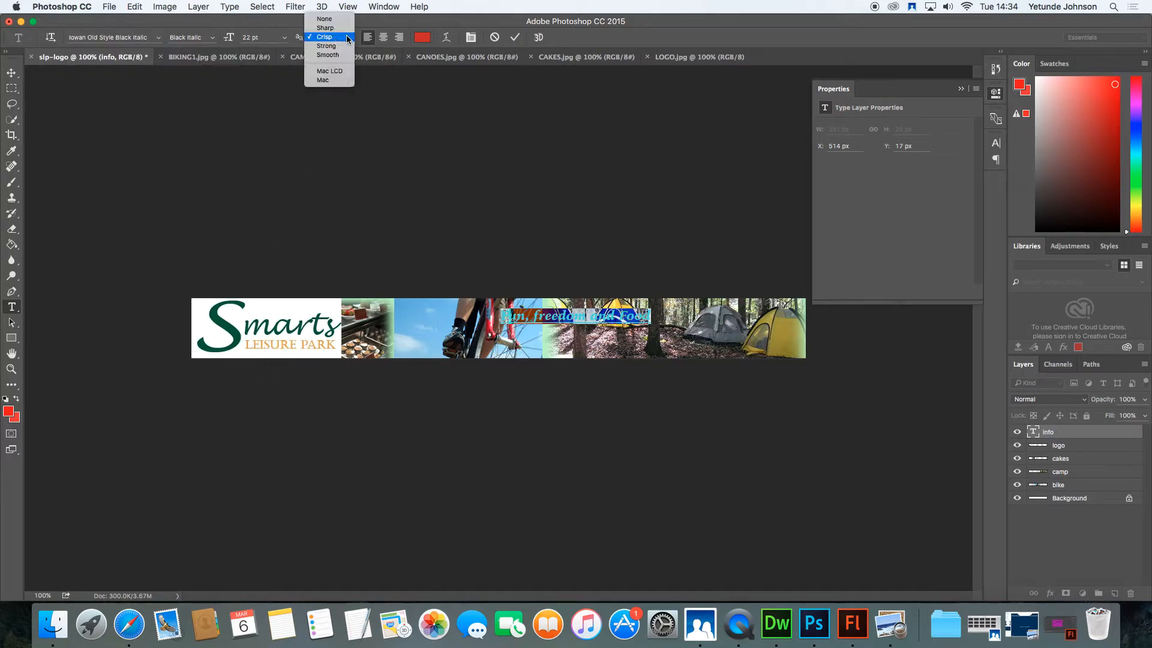
left_click(276, 78)
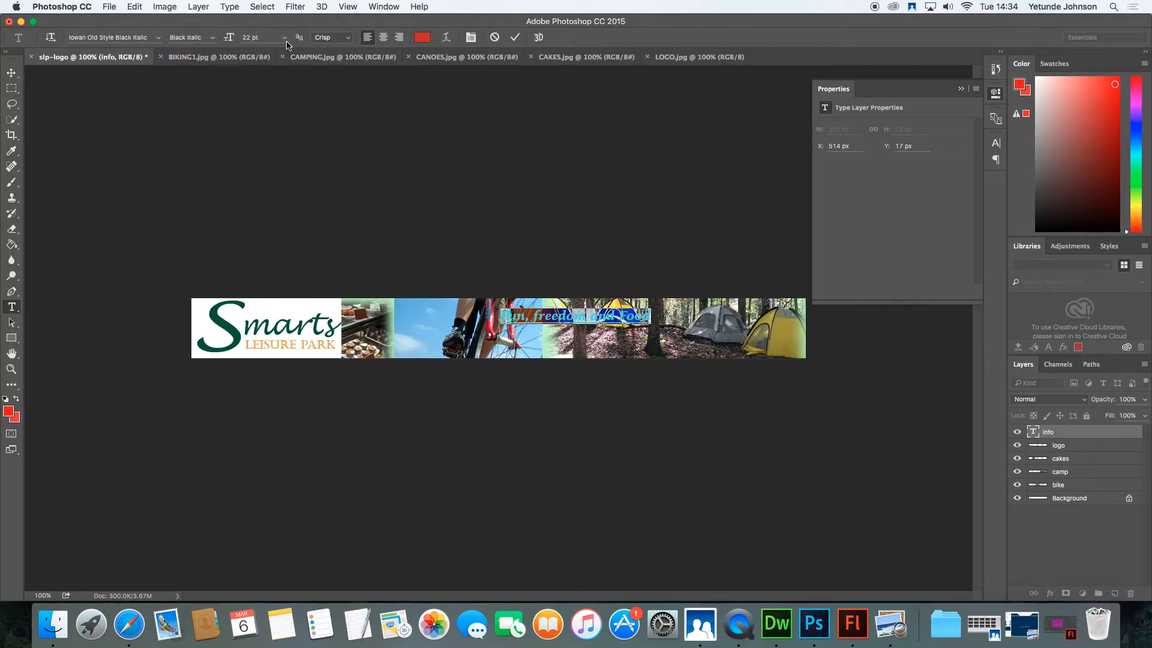
left_click(285, 38)
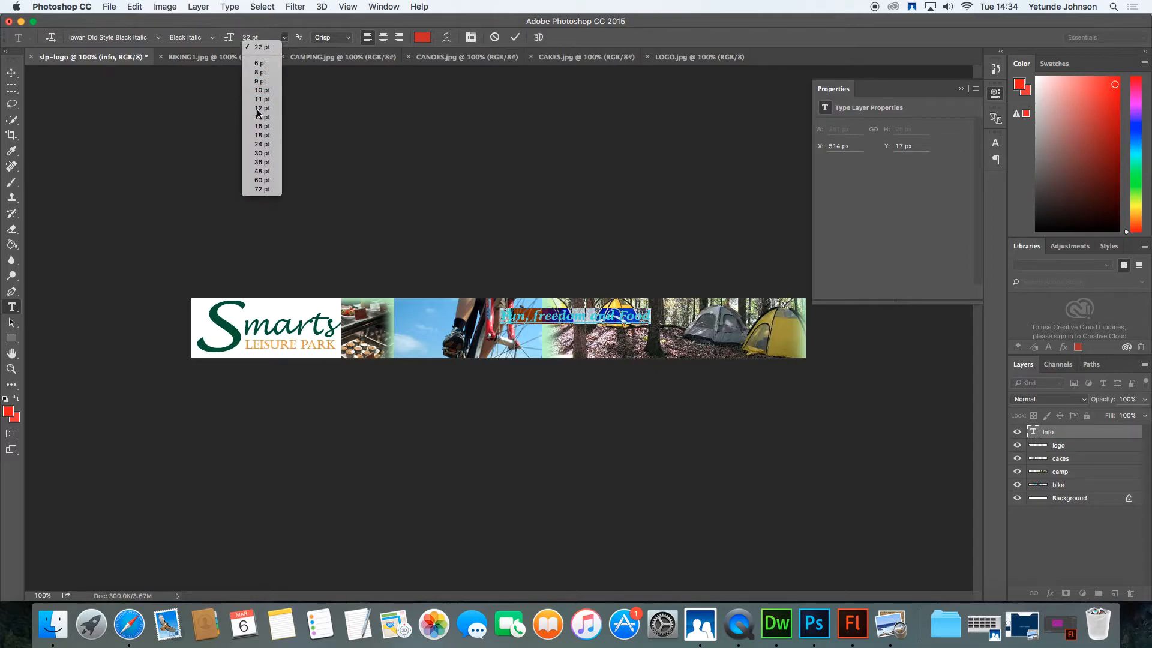
left_click(258, 109)
left_click(284, 38)
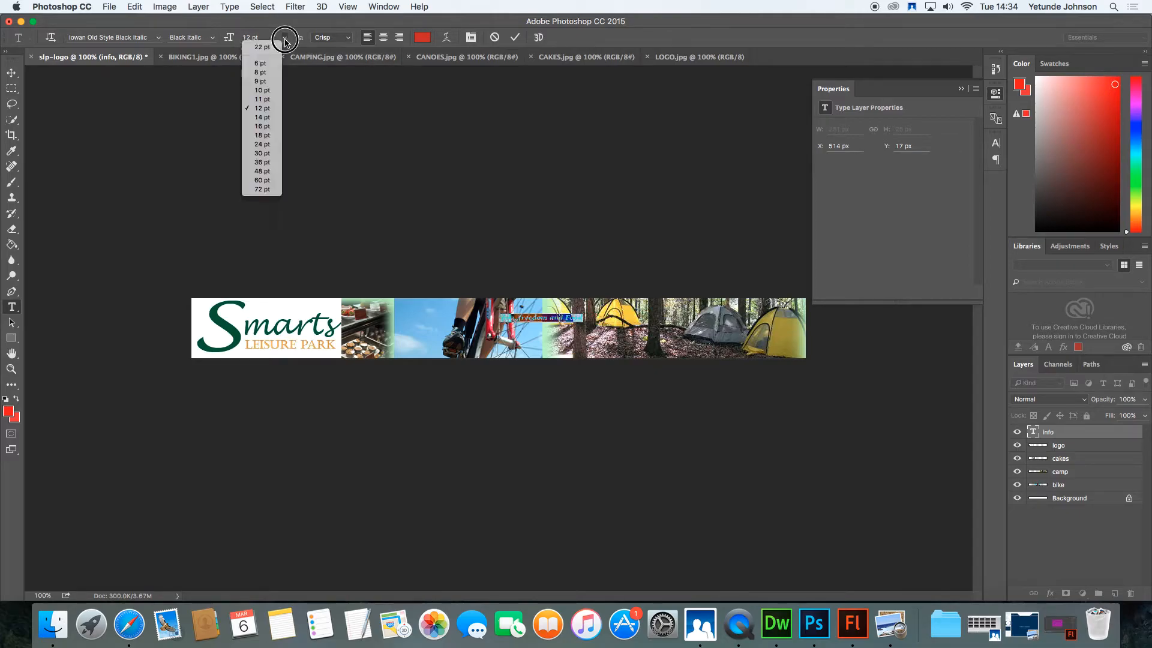
left_click(270, 162)
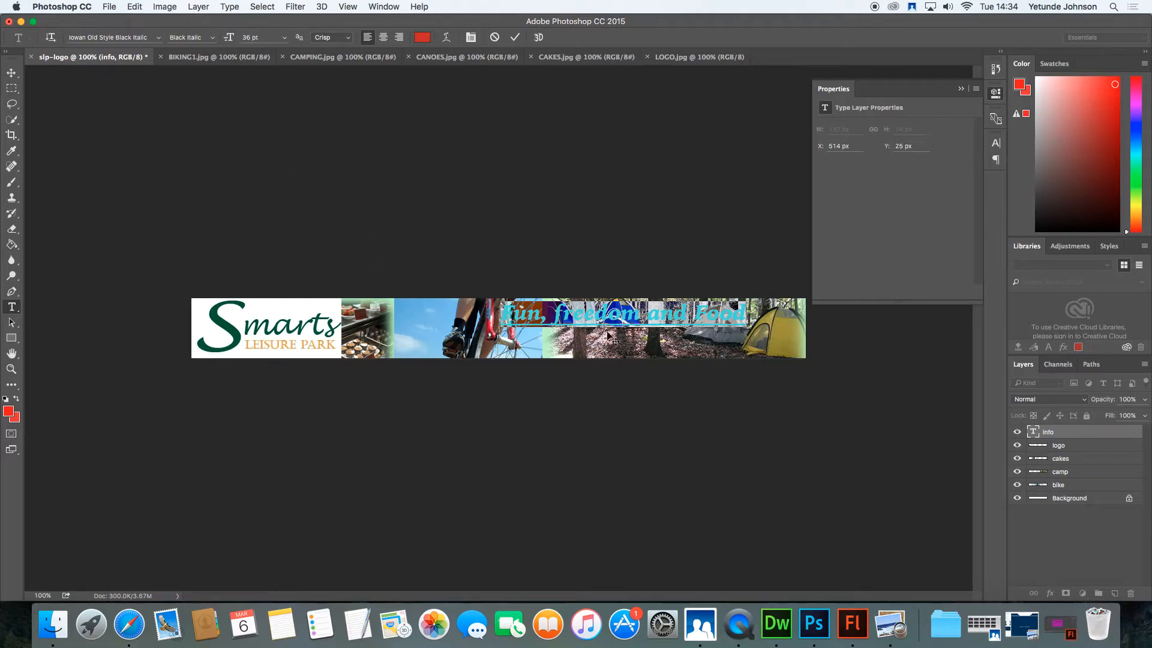
Step: Set the font of the "Fun, freedom and Food" text to Snell Roundhand Black
left_click(216, 38)
left_click(230, 128)
left_click(159, 39)
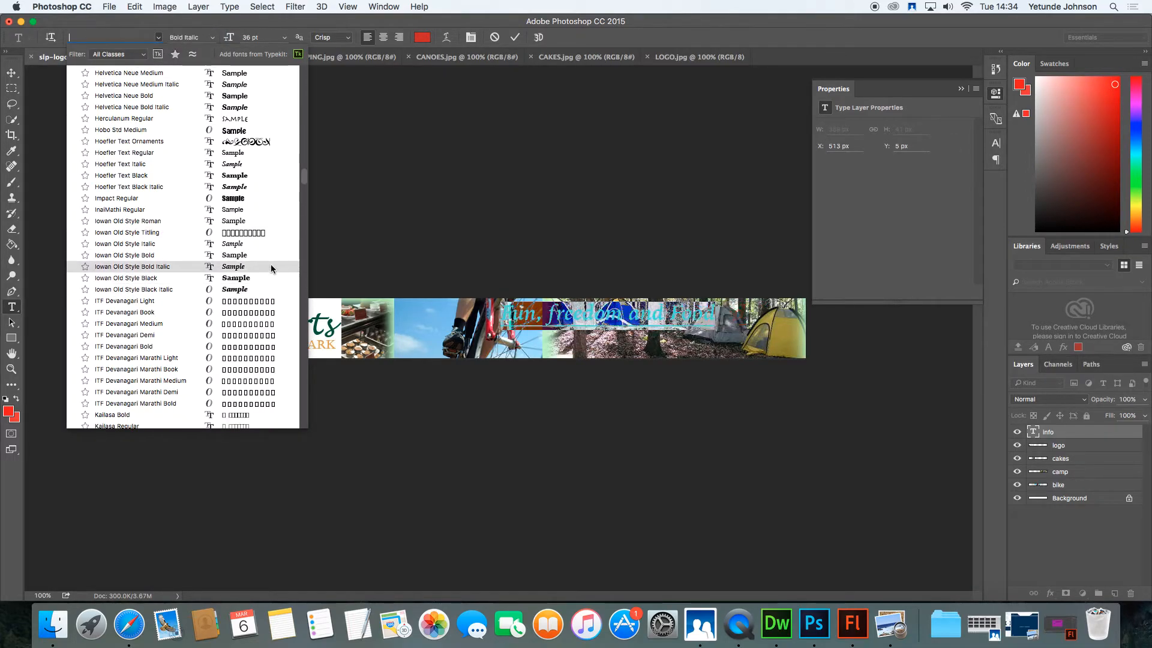
left_click_drag(304, 179, 290, 264)
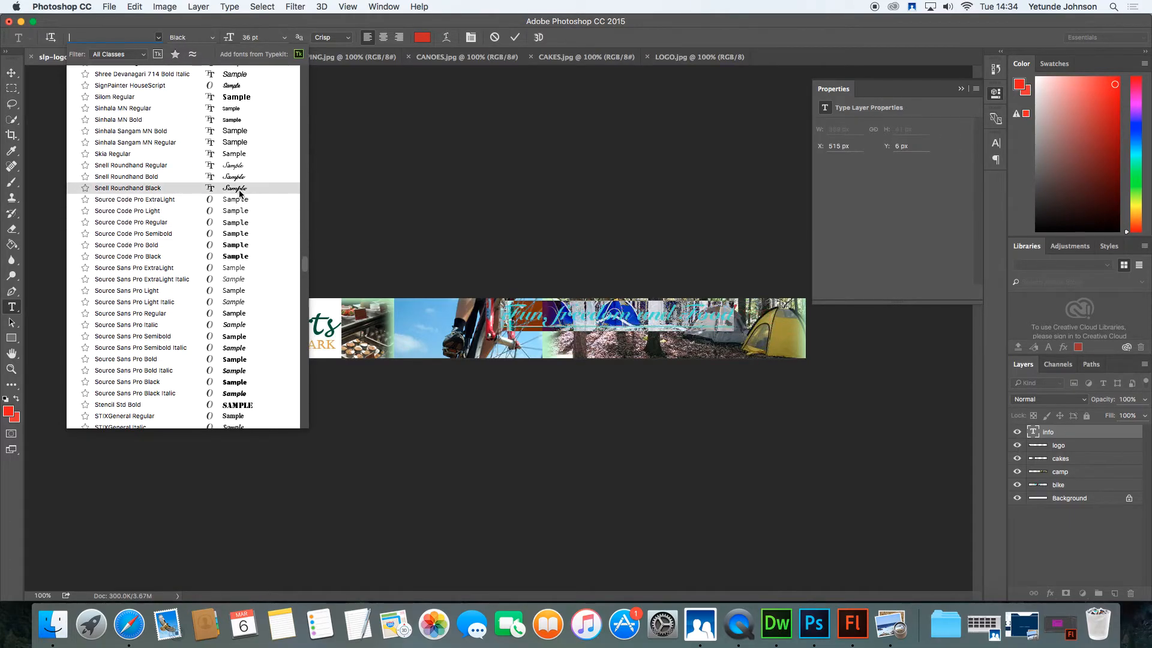
left_click(239, 189)
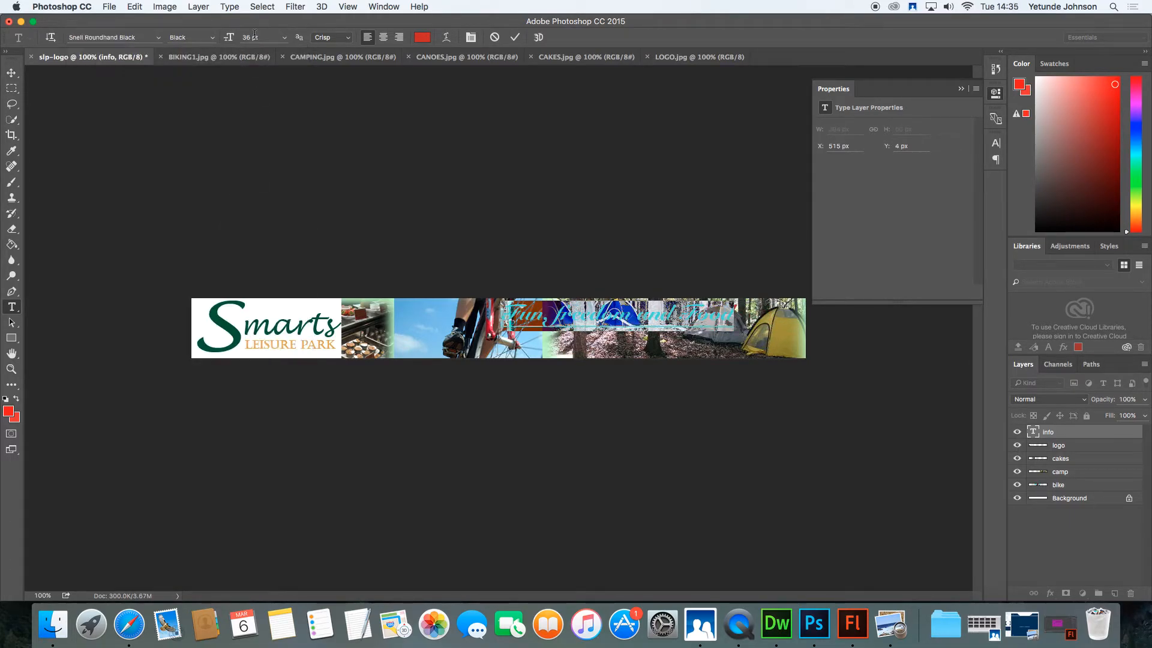
left_click(213, 38)
left_click(214, 152)
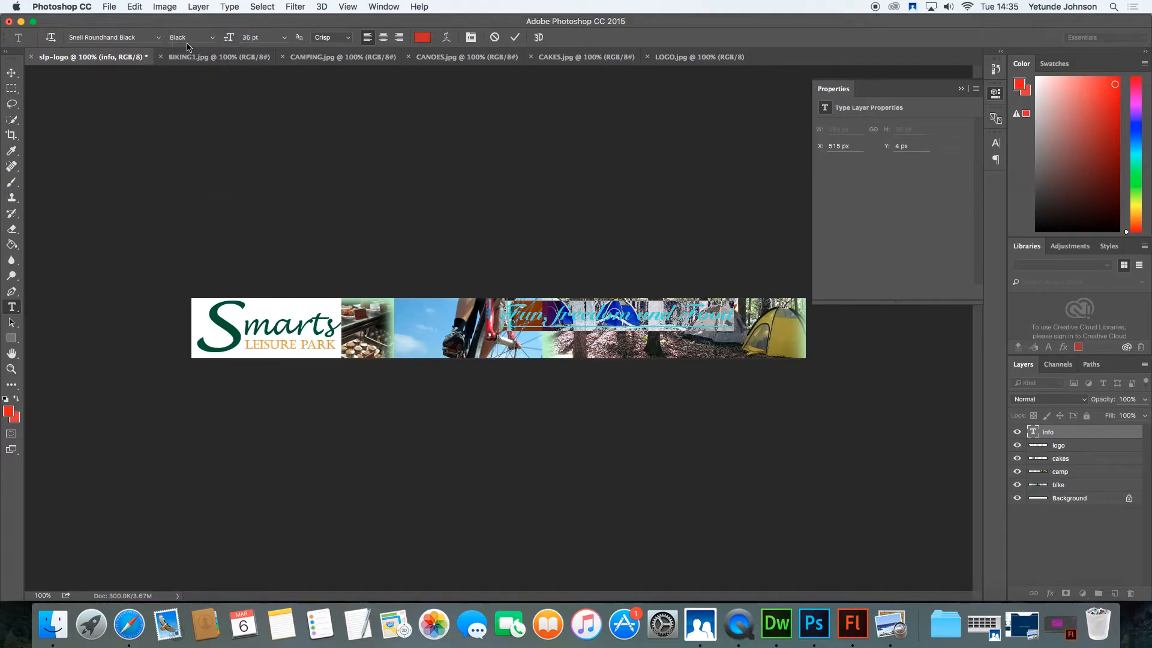
Step: Change the slogan text colour to dark green #22442f
left_click(423, 37)
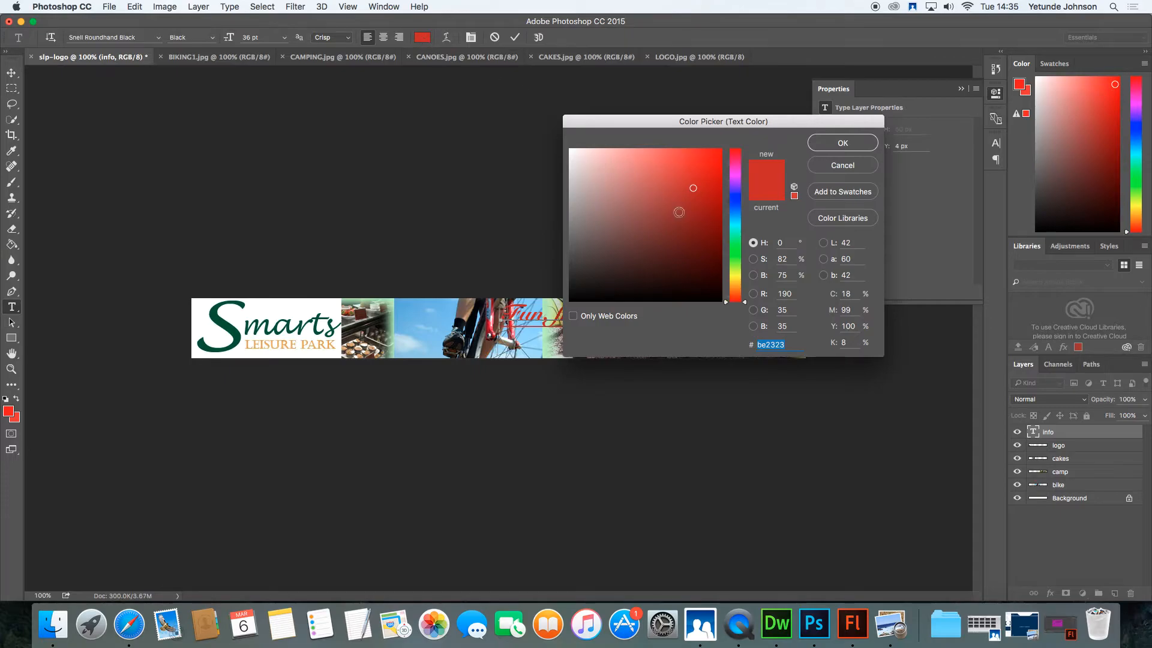
left_click(735, 241)
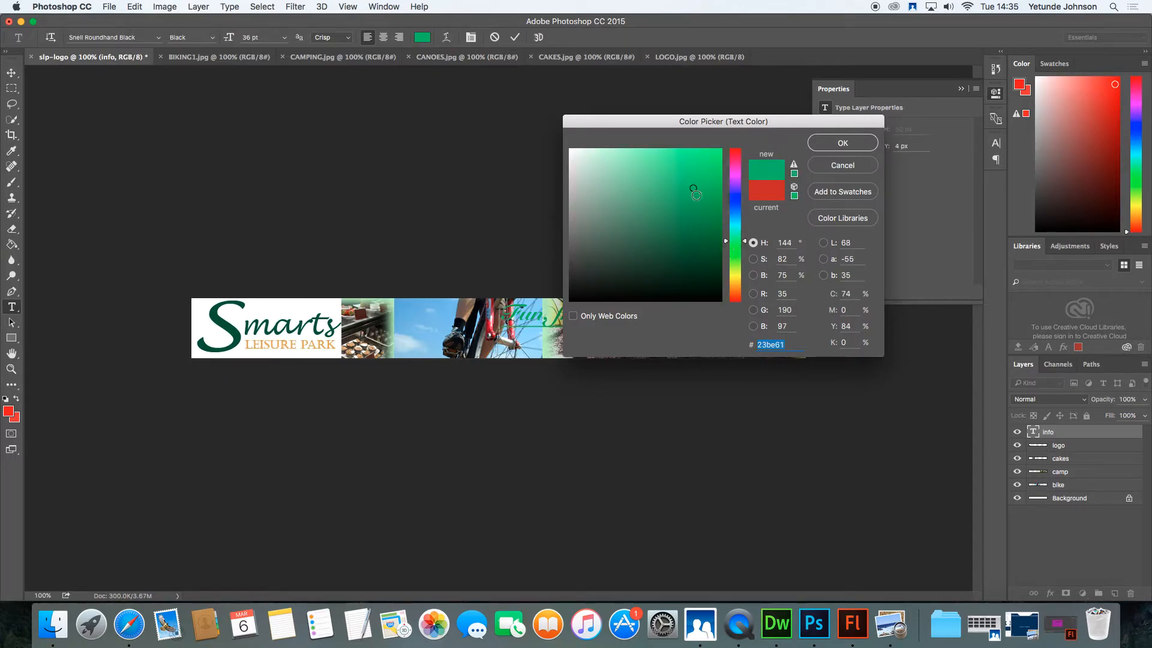
mouse_move(693, 187)
left_mouse_down()
mouse_move(671, 246)
mouse_move(655, 268)
mouse_move(646, 261)
left_mouse_up()
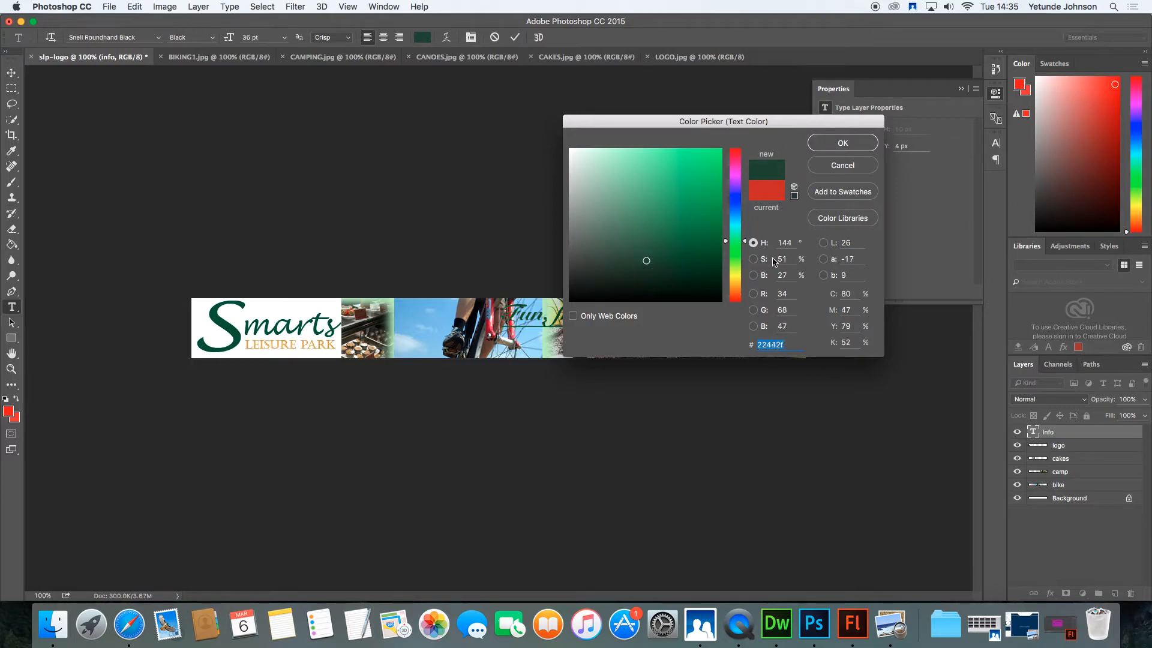
left_click(842, 144)
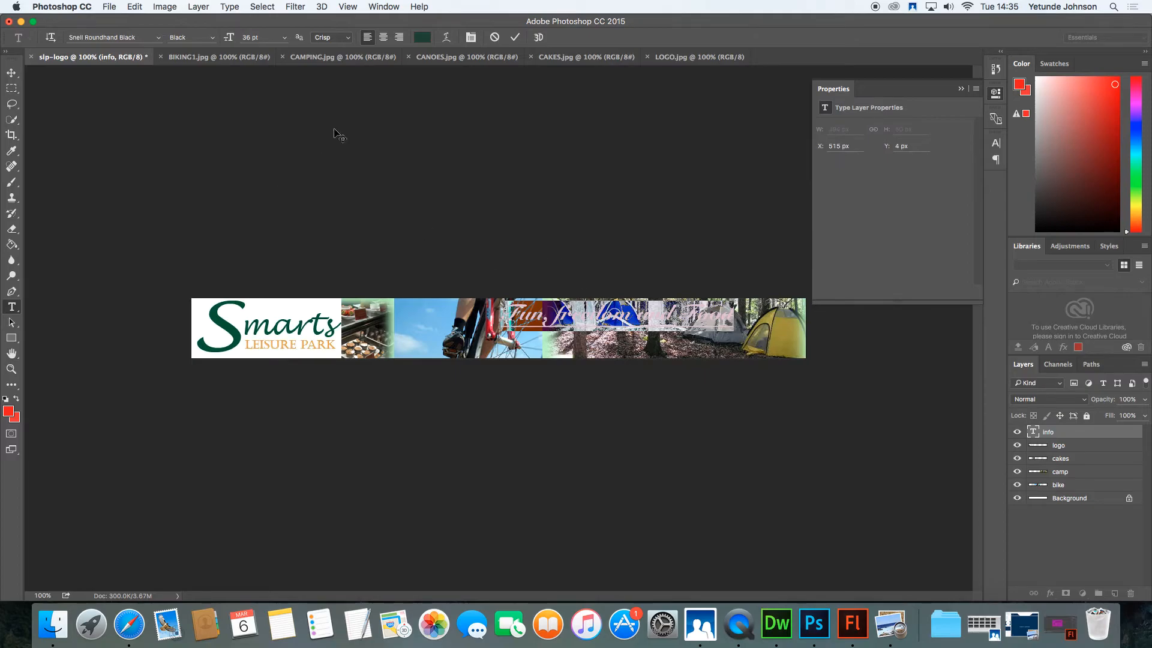
Step: Set the slogan text to 48 pt in Source Sans Pro Semibold
left_click(281, 39)
left_click(258, 173)
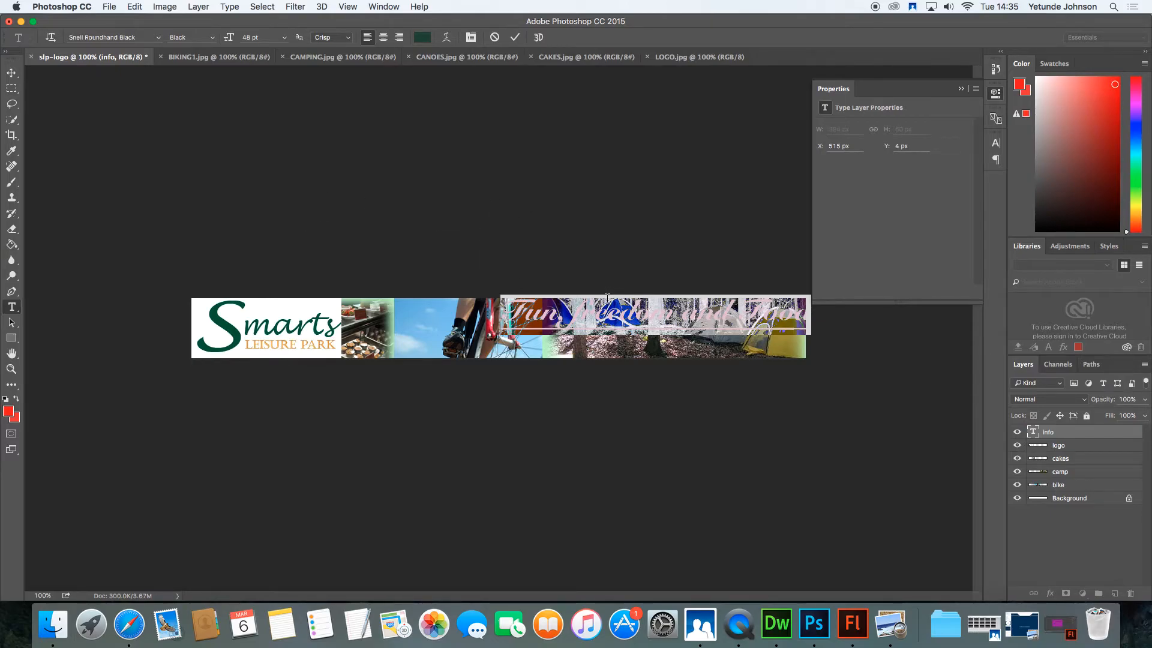
left_click(158, 38)
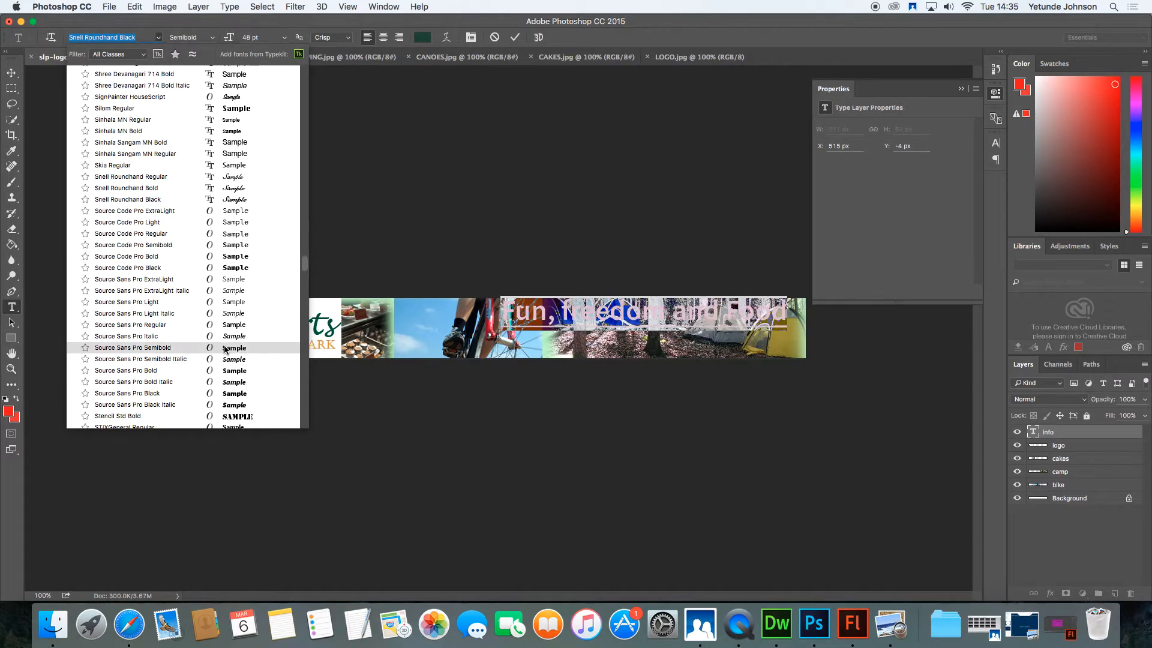
left_click(225, 349)
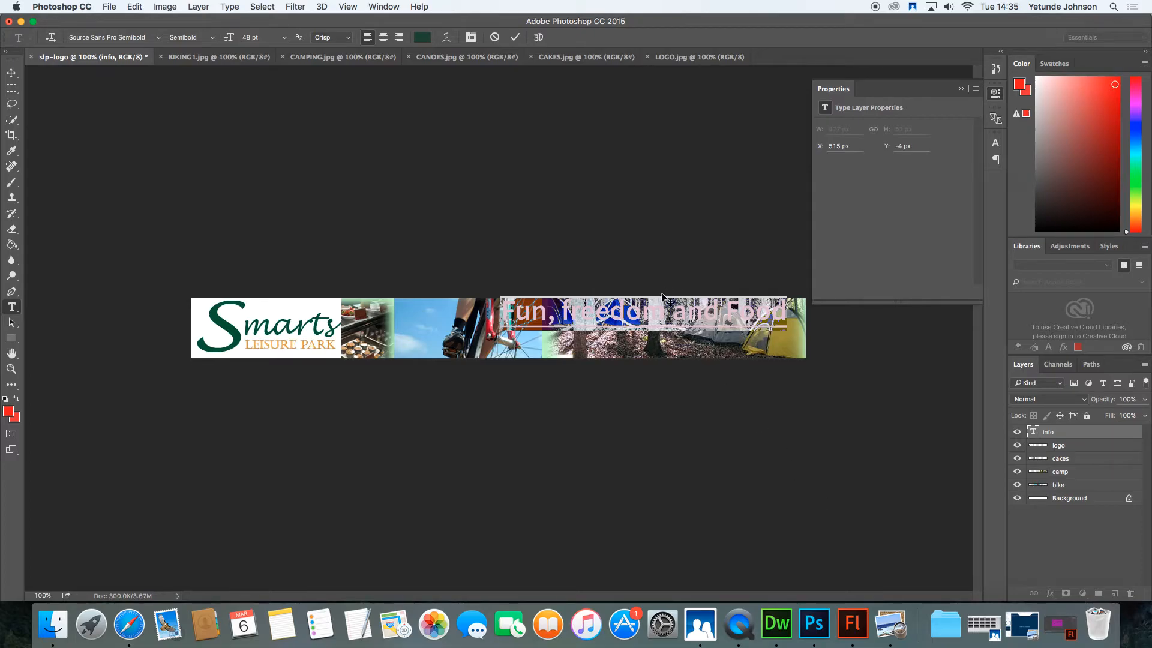
Step: Shift the slogan slightly down and left on the banner and warp it with a horizontal Arch style at +5% bend
left_click_drag(662, 294, 650, 310)
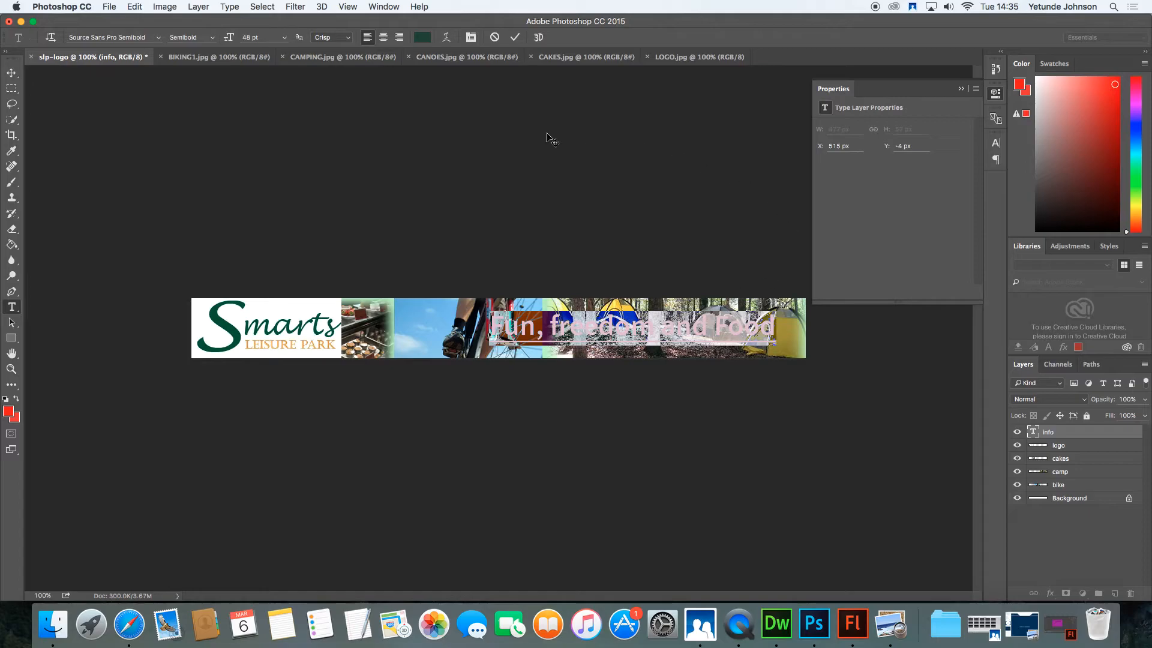
left_click(447, 38)
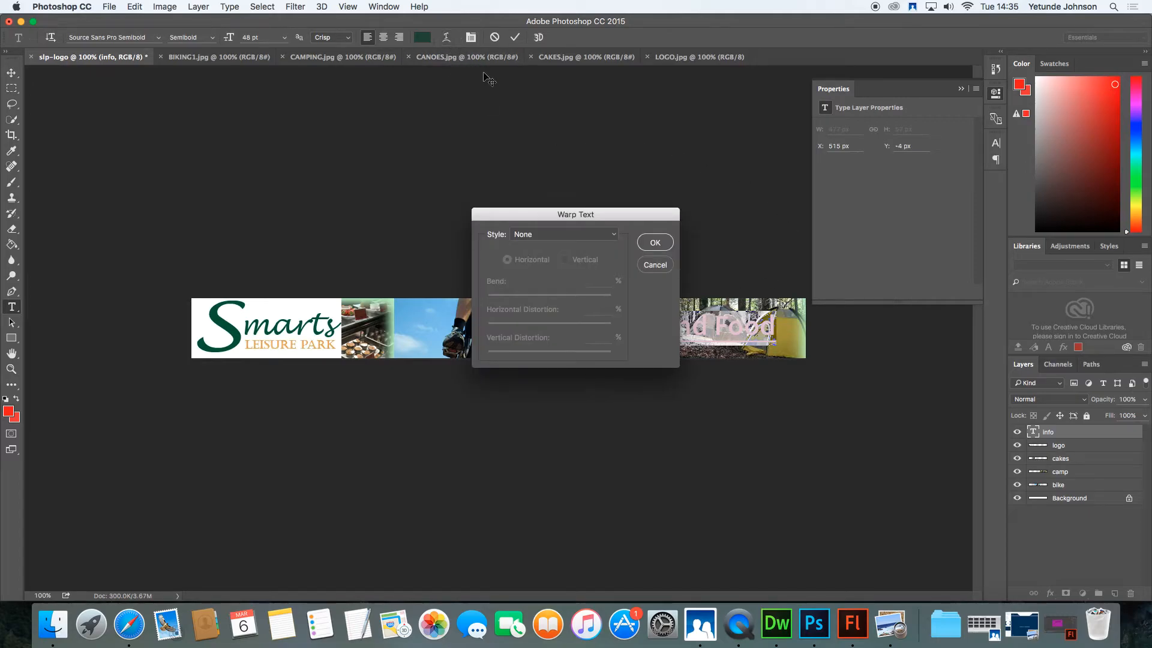
left_click(613, 233)
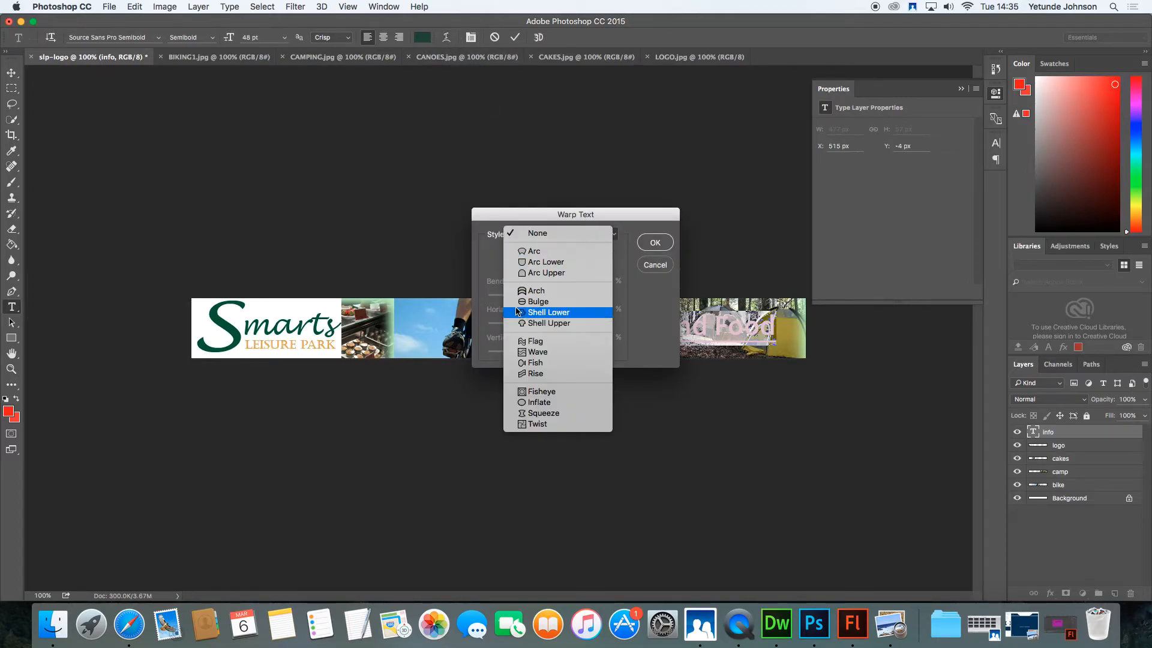
left_click(520, 252)
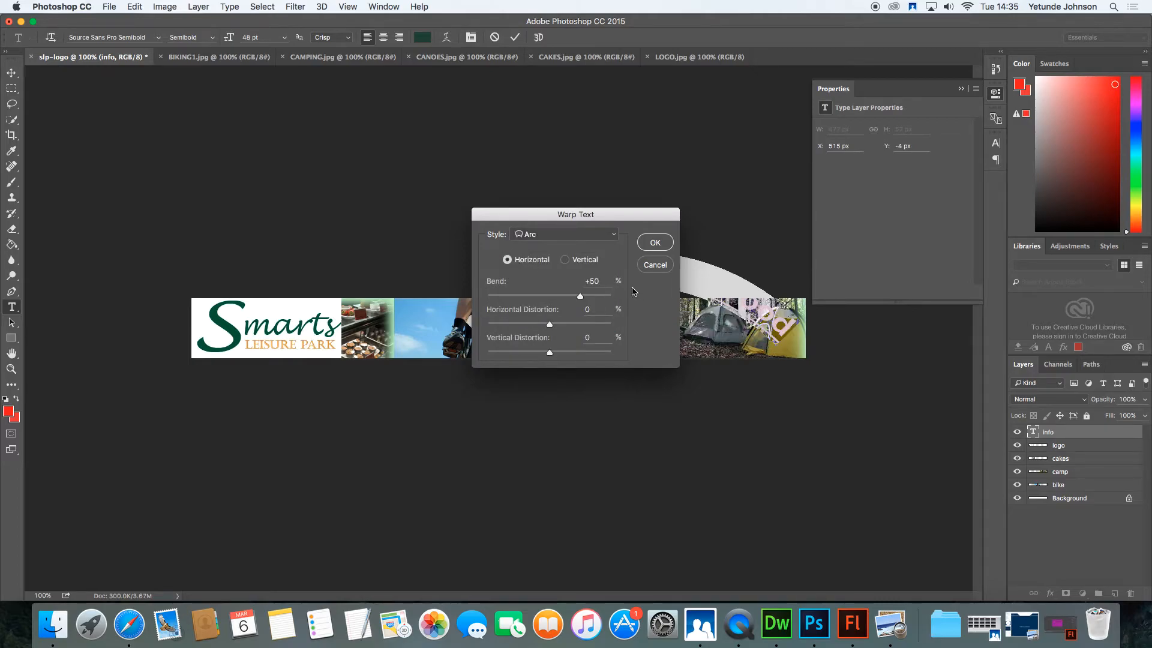
left_click(613, 236)
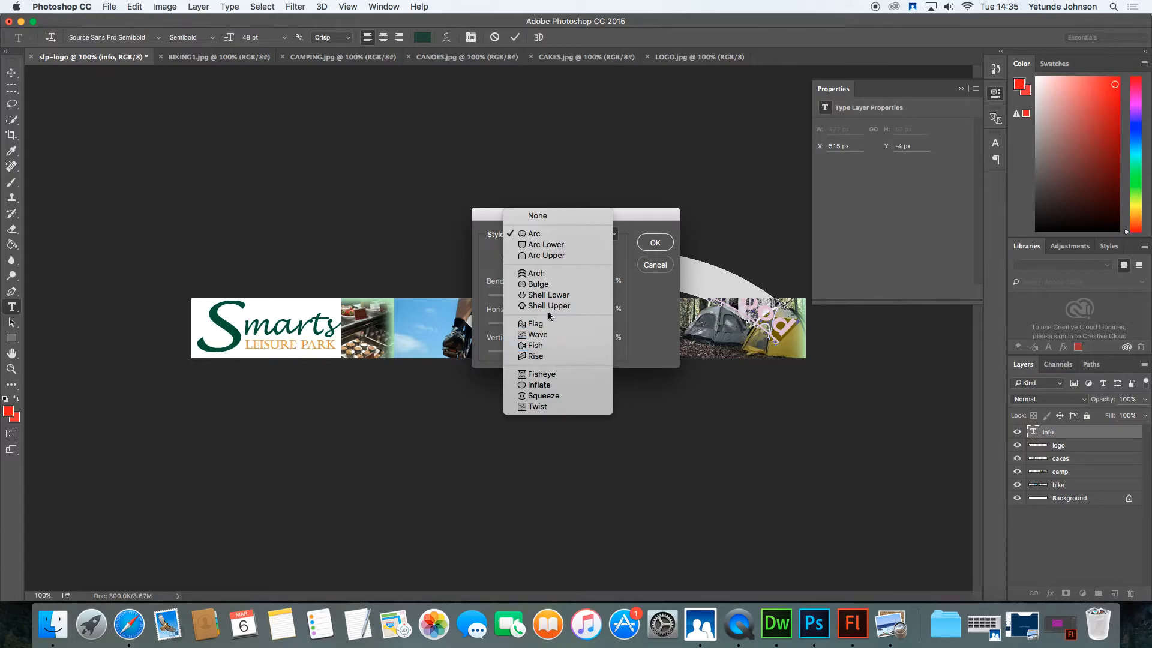
left_click(538, 274)
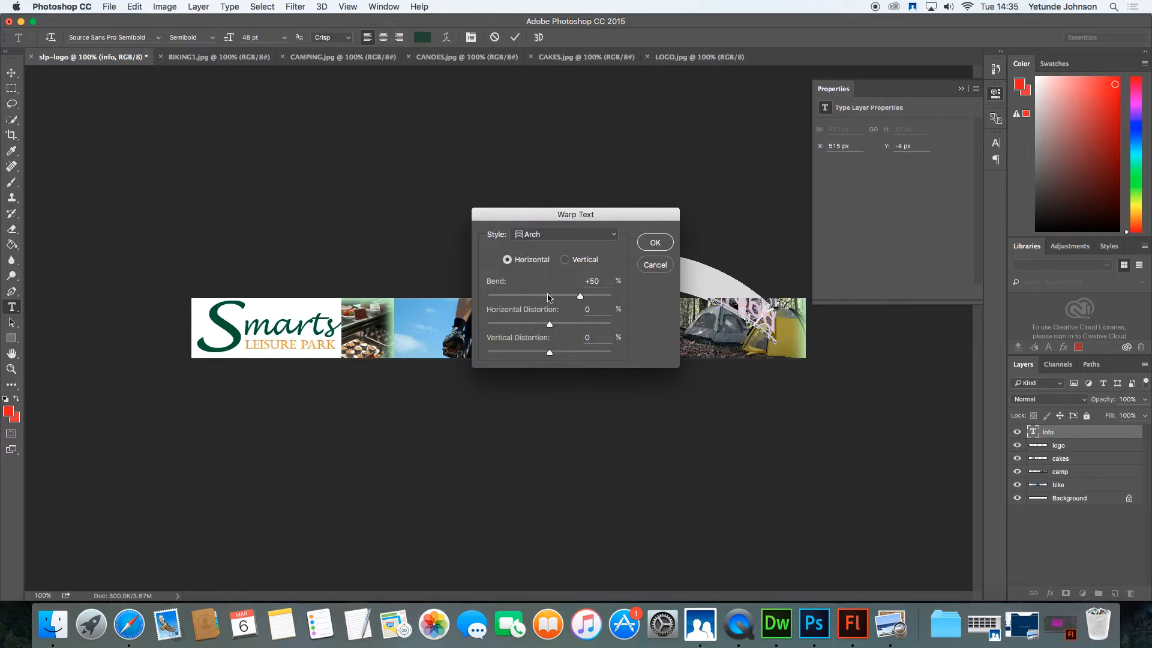
left_click_drag(581, 300, 553, 300)
left_click_drag(571, 215, 355, 108)
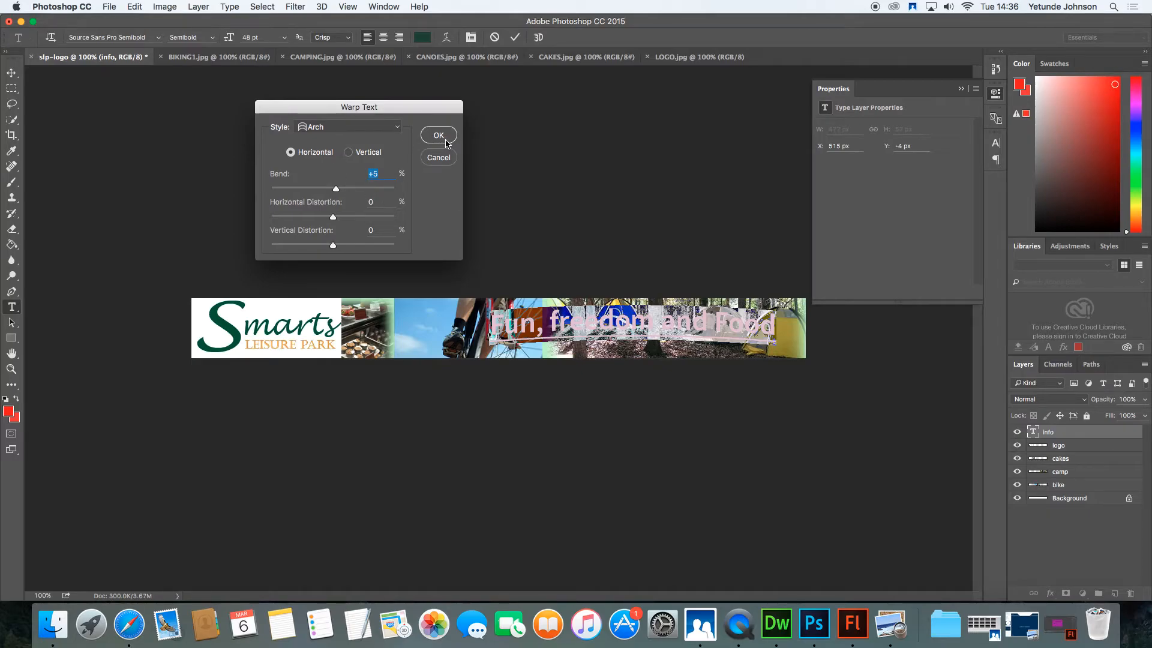
left_click(439, 134)
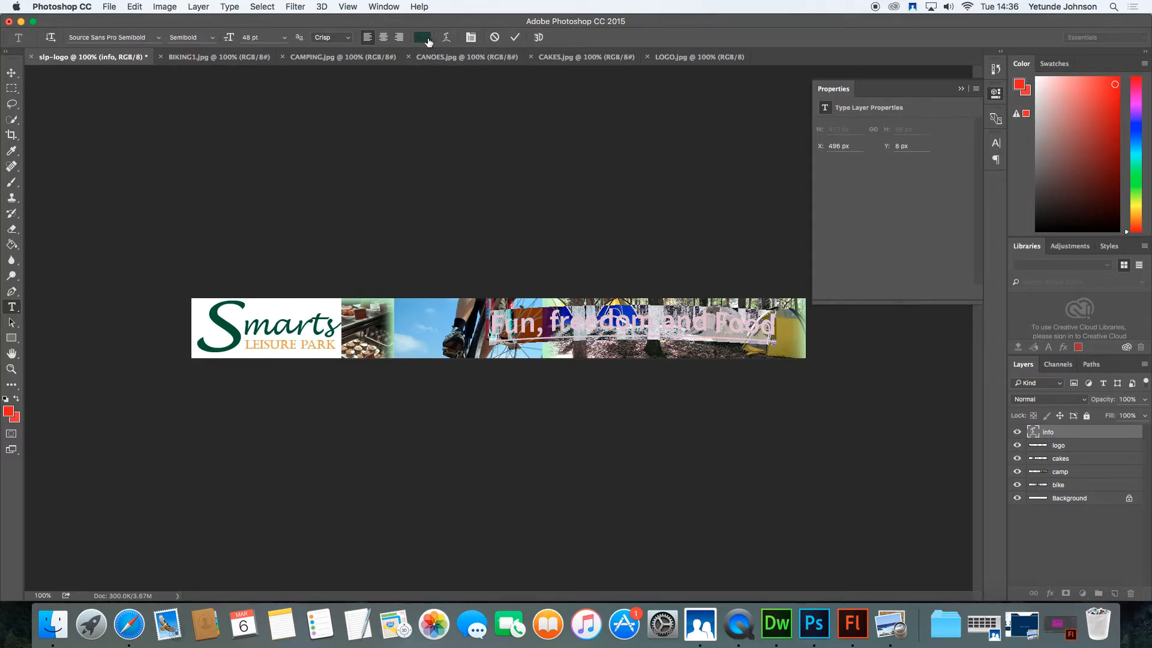
Step: Keep the slogan's dark green colour #22442f and commit the text edits
left_click(422, 39)
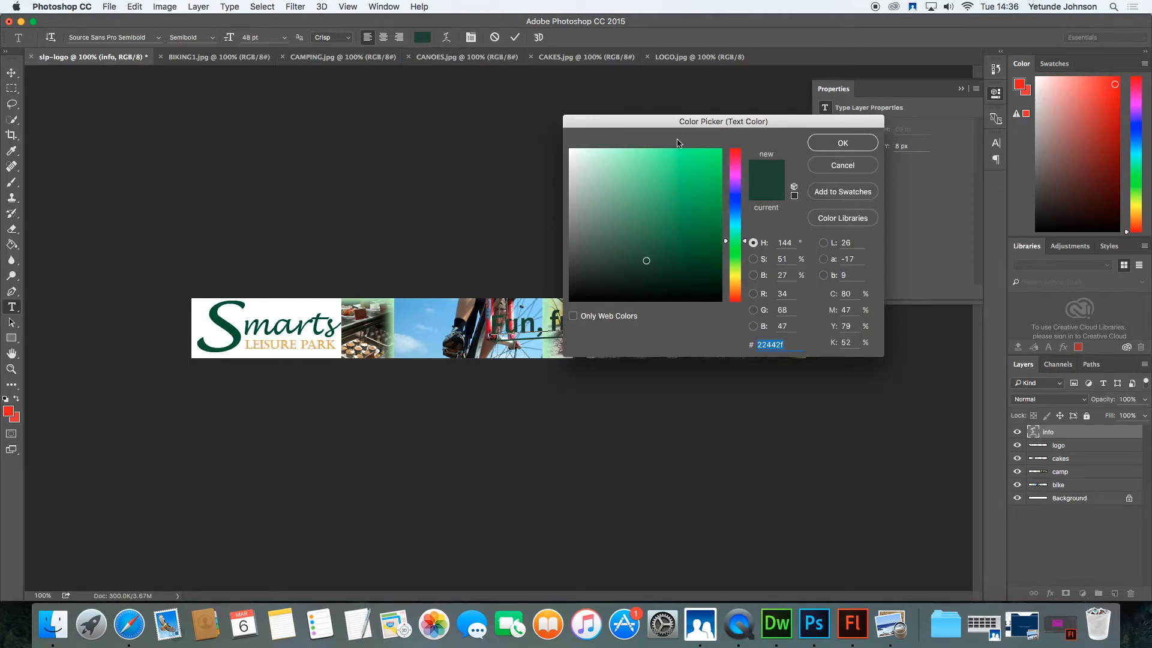
left_click(851, 144)
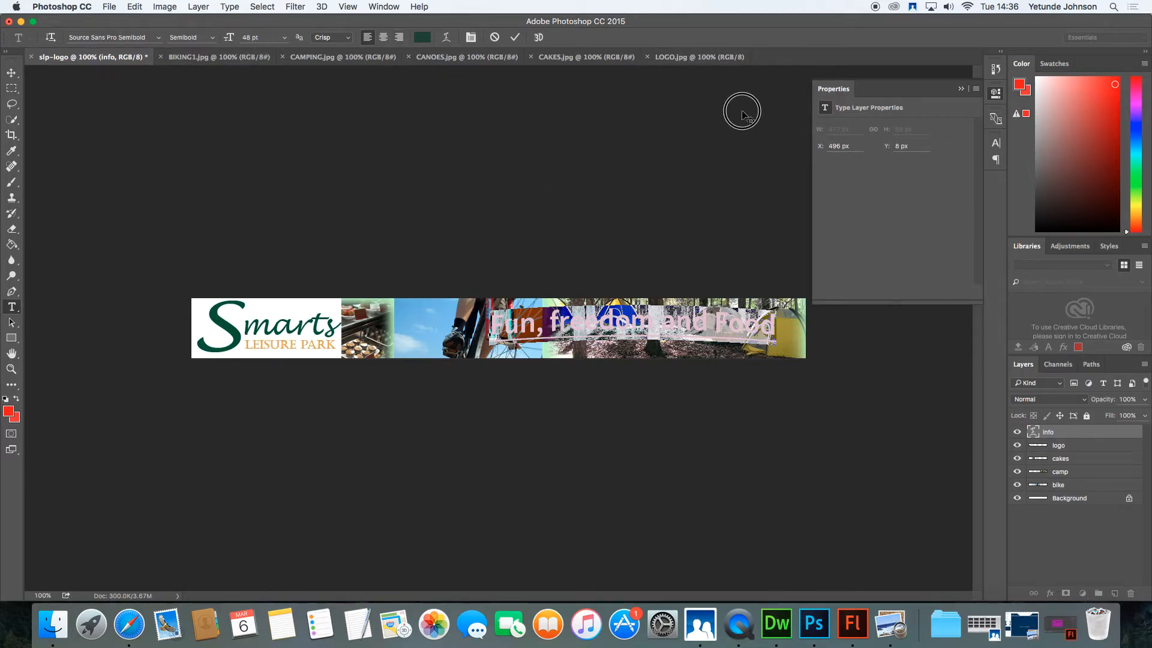
left_click(514, 38)
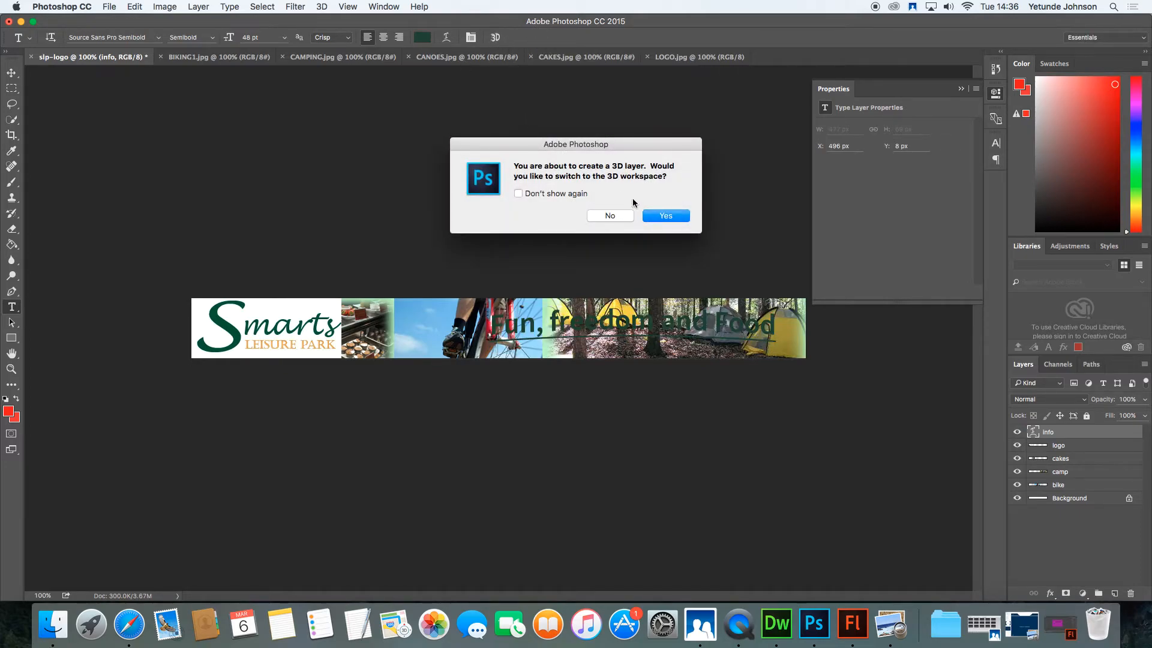
Step: Try converting the slogan text into a 3D layer without switching to the 3D workspace, and undo the conversion
left_click(606, 216)
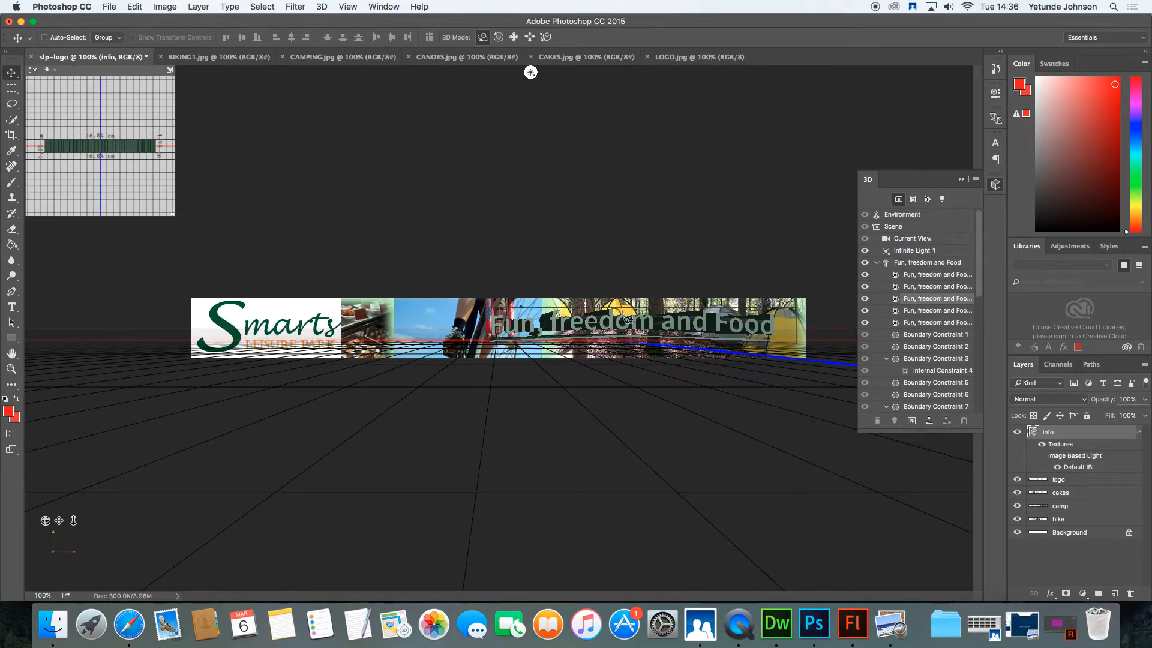
left_click(625, 323)
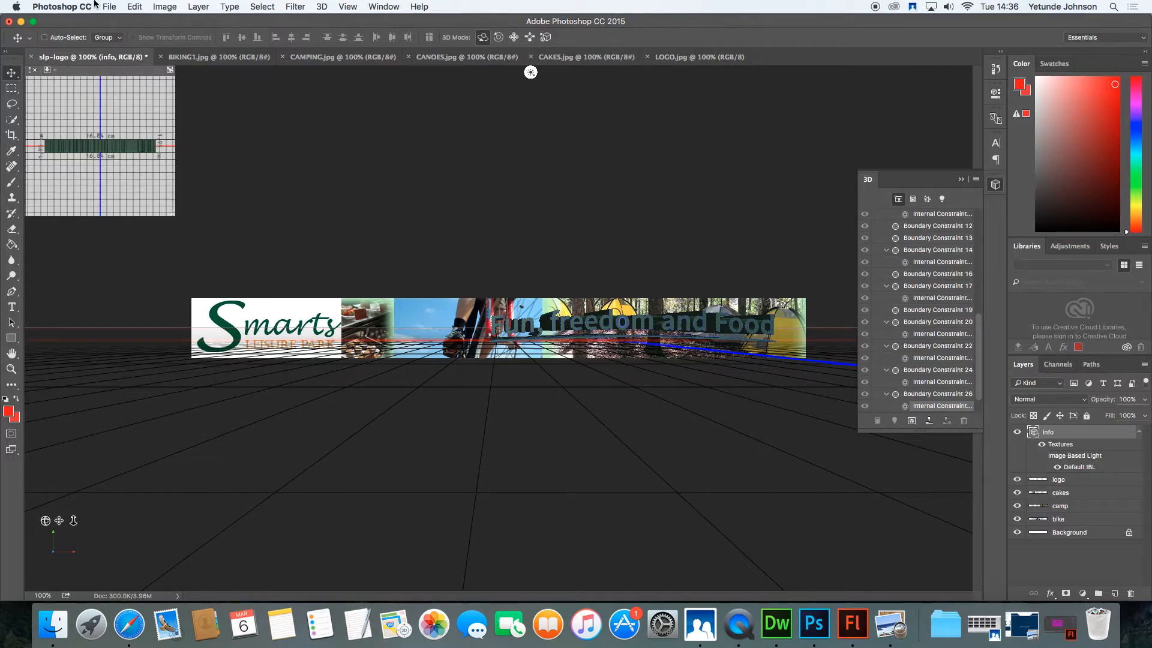
left_click(34, 69)
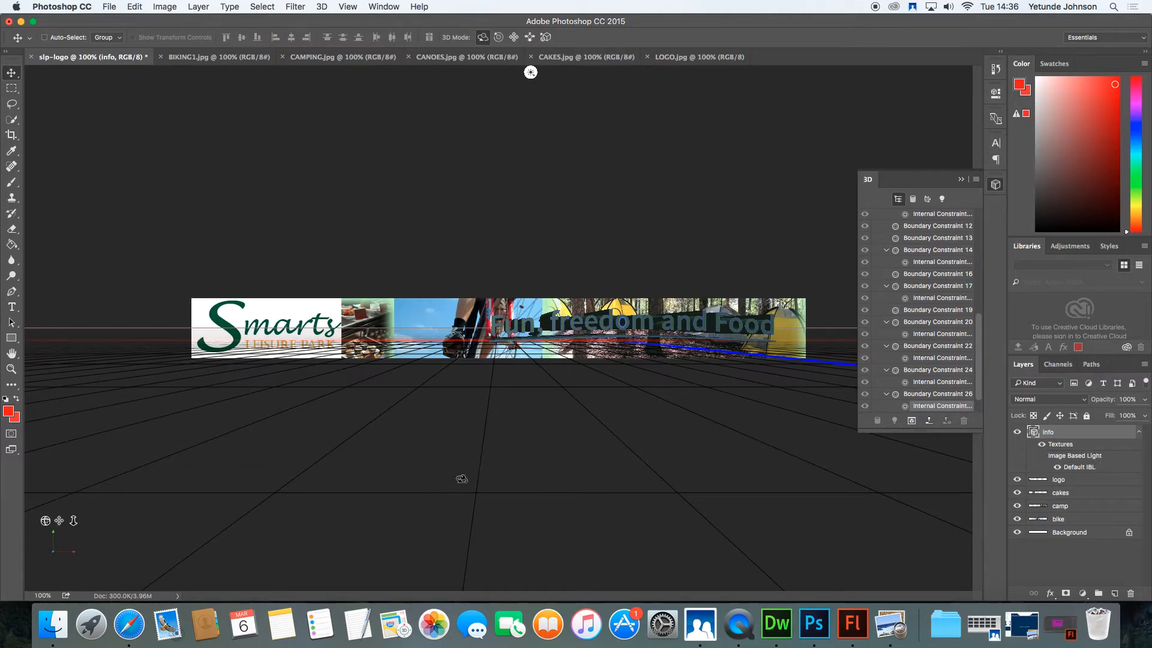
left_click(508, 463)
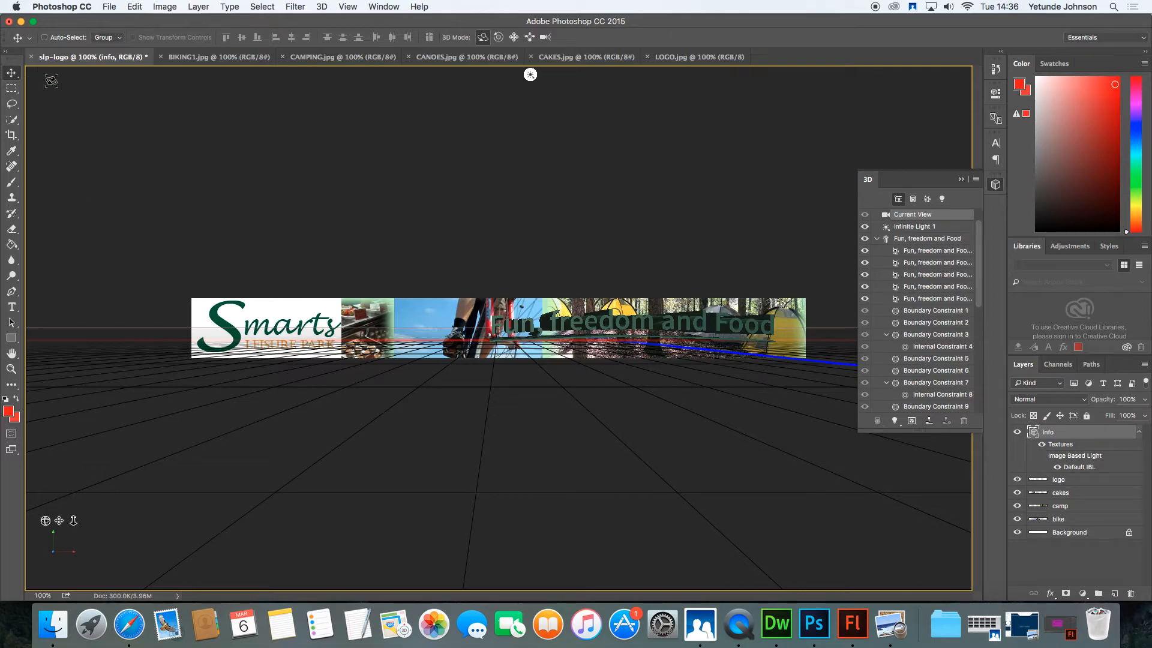
key("super")
key("super+z")
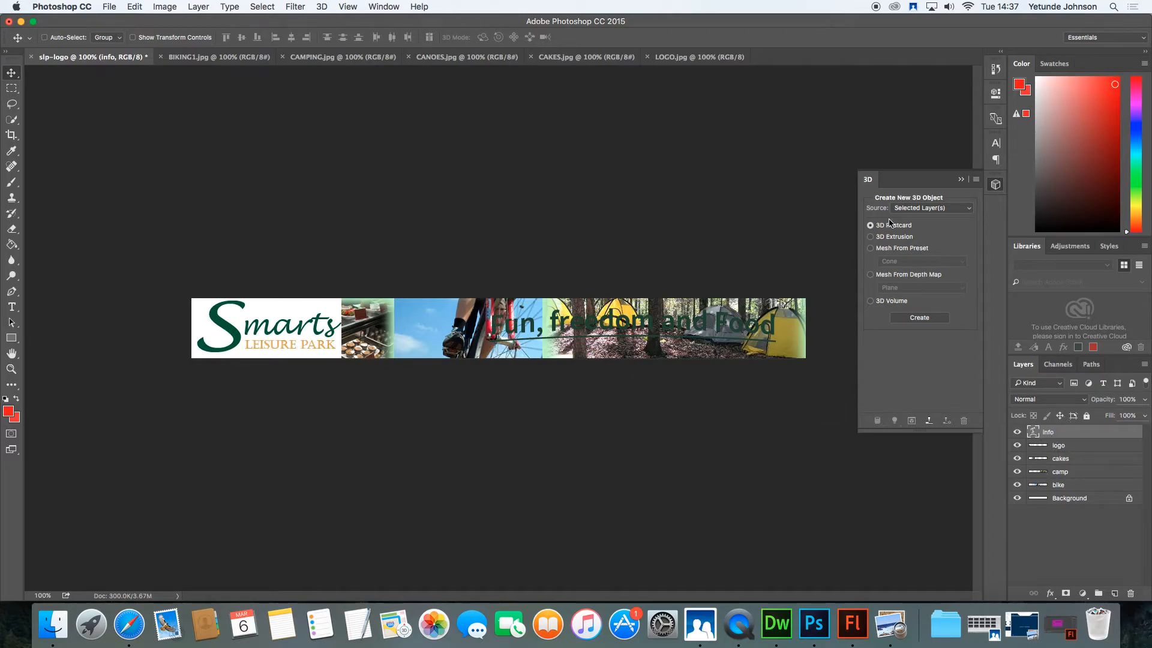
left_click(871, 237)
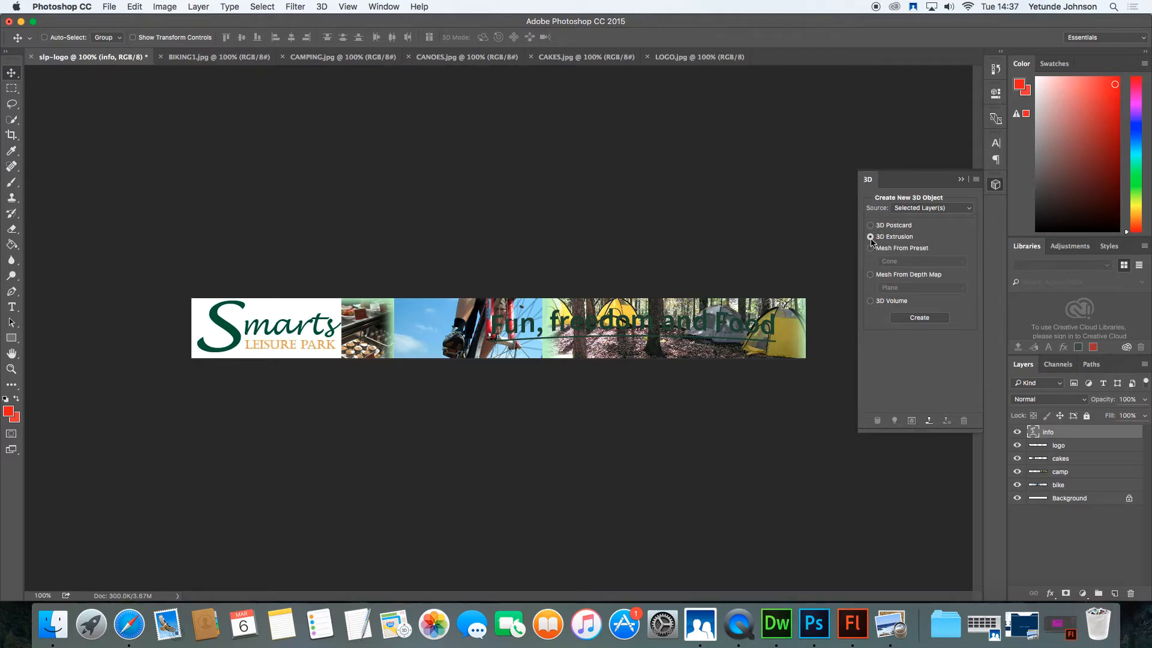
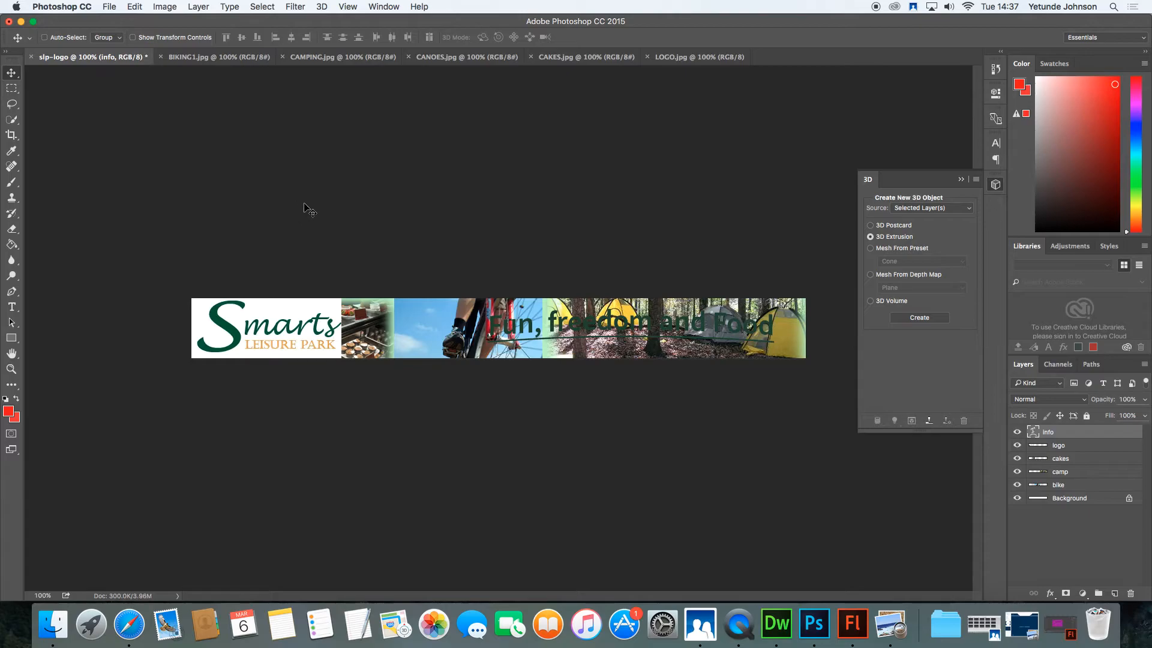
left_click(996, 184)
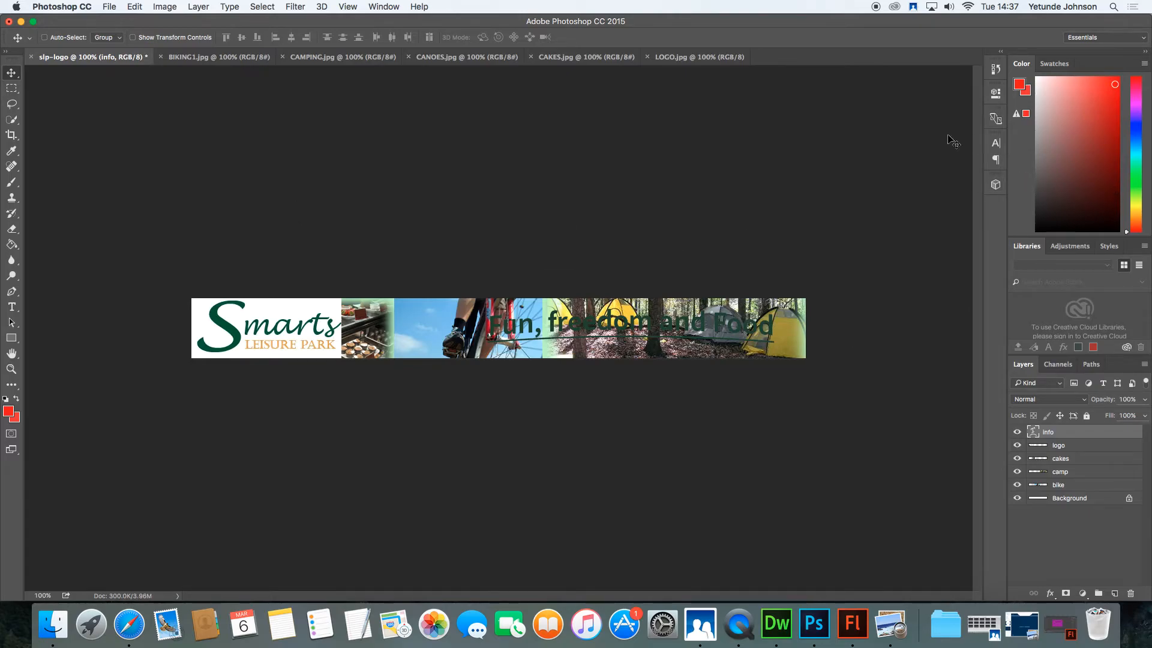
Step: Select the whole "Fun, freedom and Food" text with the Horizontal Type tool and change its colour to near-black
left_click(997, 94)
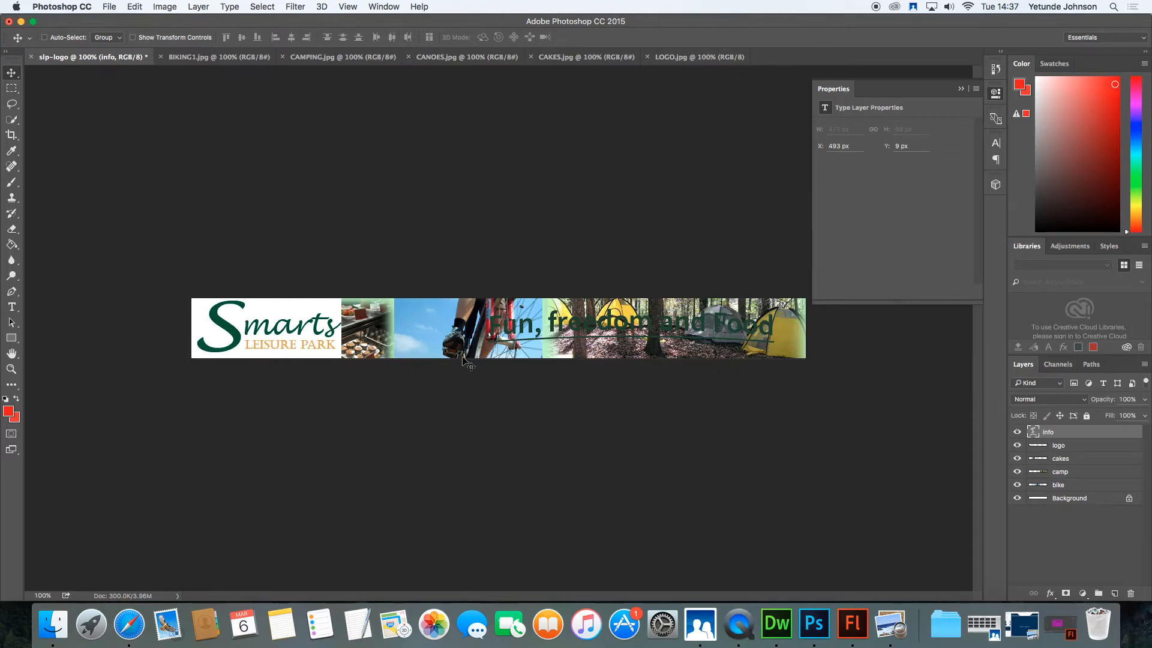
left_click(17, 39)
left_click(209, 198)
left_click(7, 308)
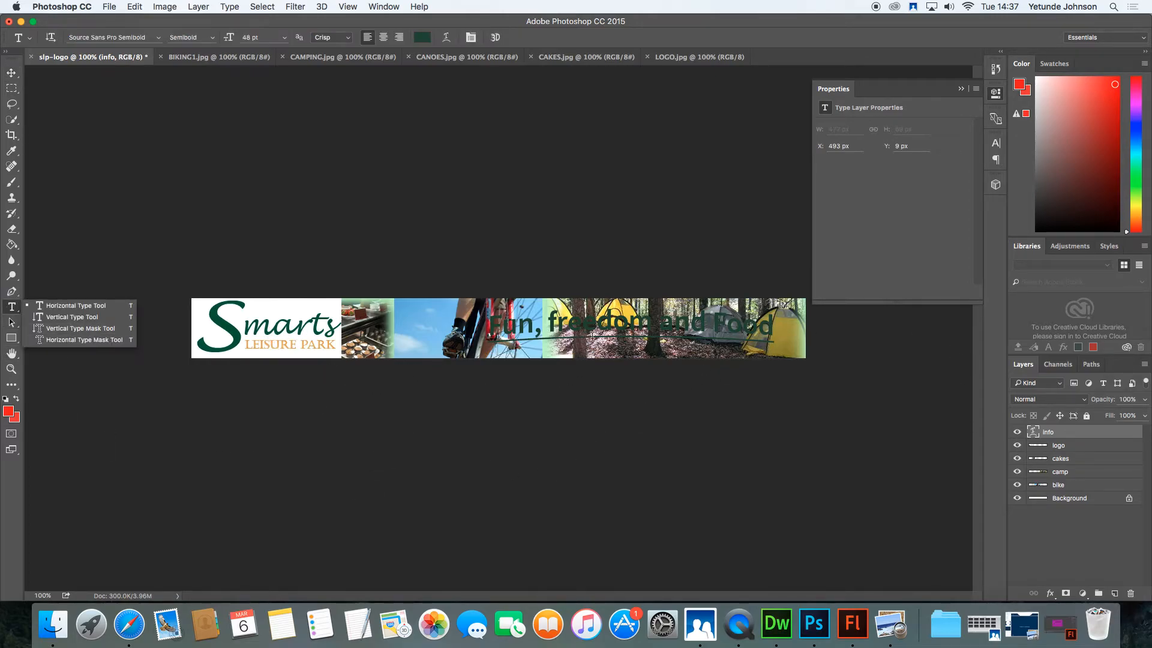
left_click(609, 329)
left_click_drag(491, 329, 780, 330)
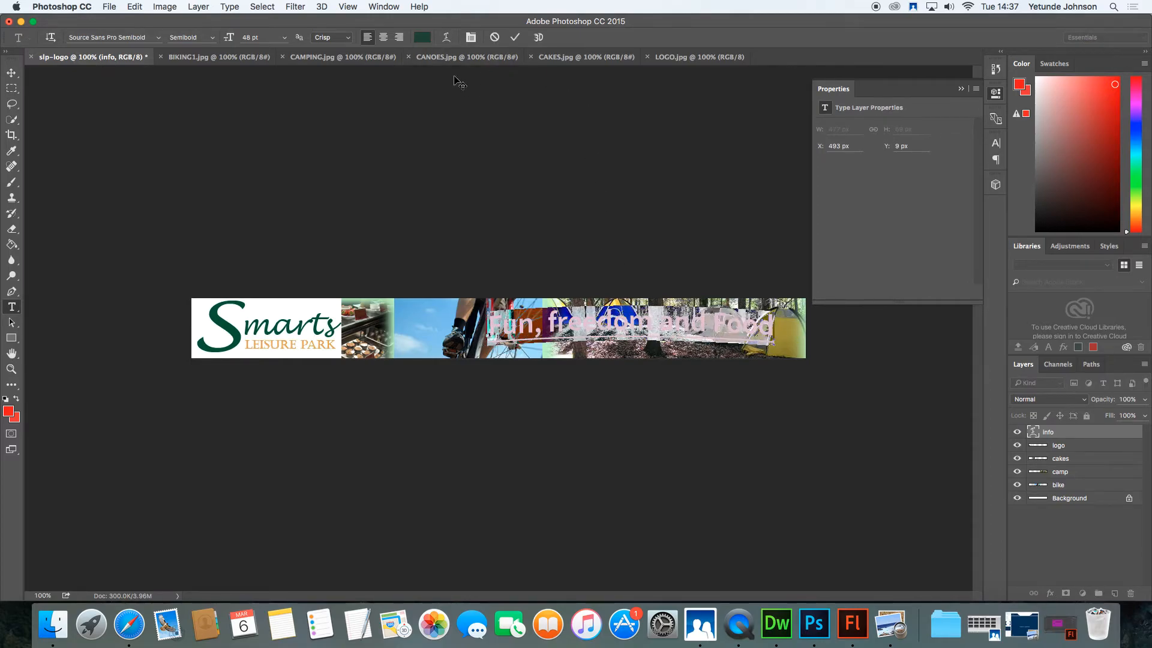
left_click(422, 39)
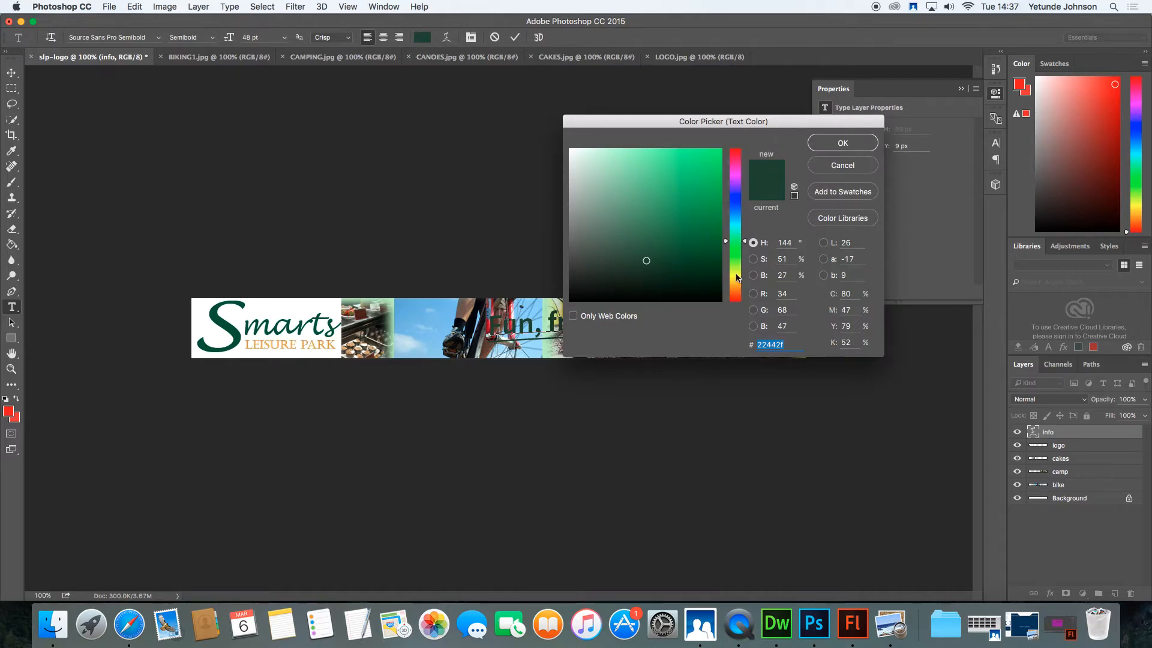
left_click_drag(646, 260, 596, 282)
left_click(840, 144)
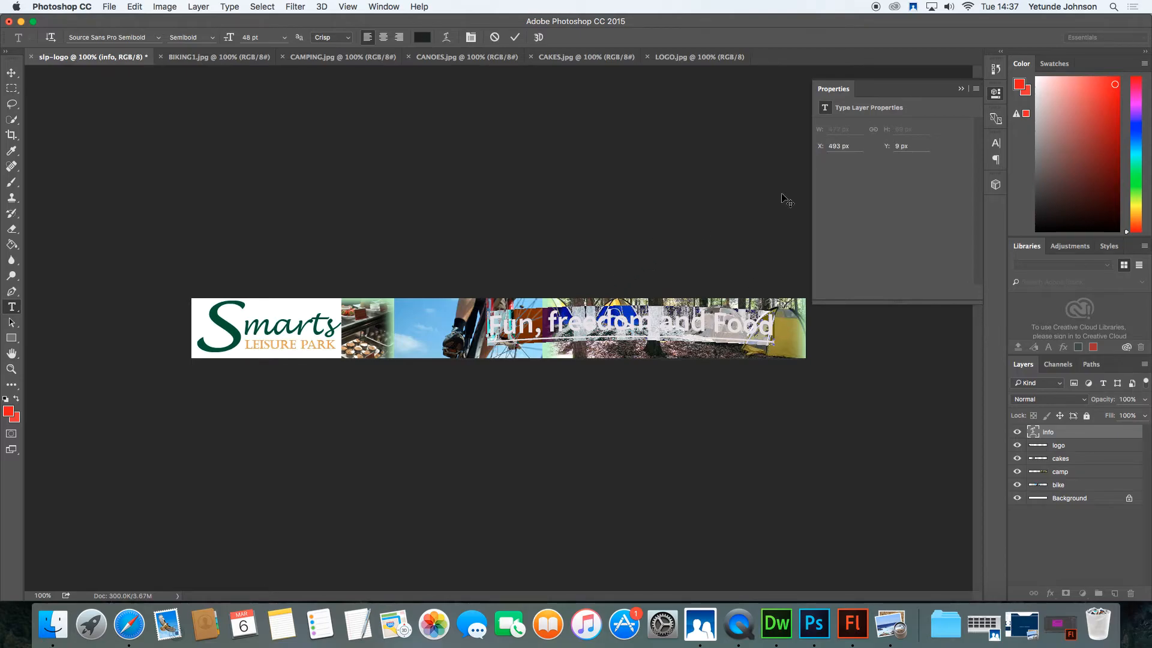
Step: Commit the slogan's current edits and change its text colour to the pale green #9abda8
left_click(515, 38)
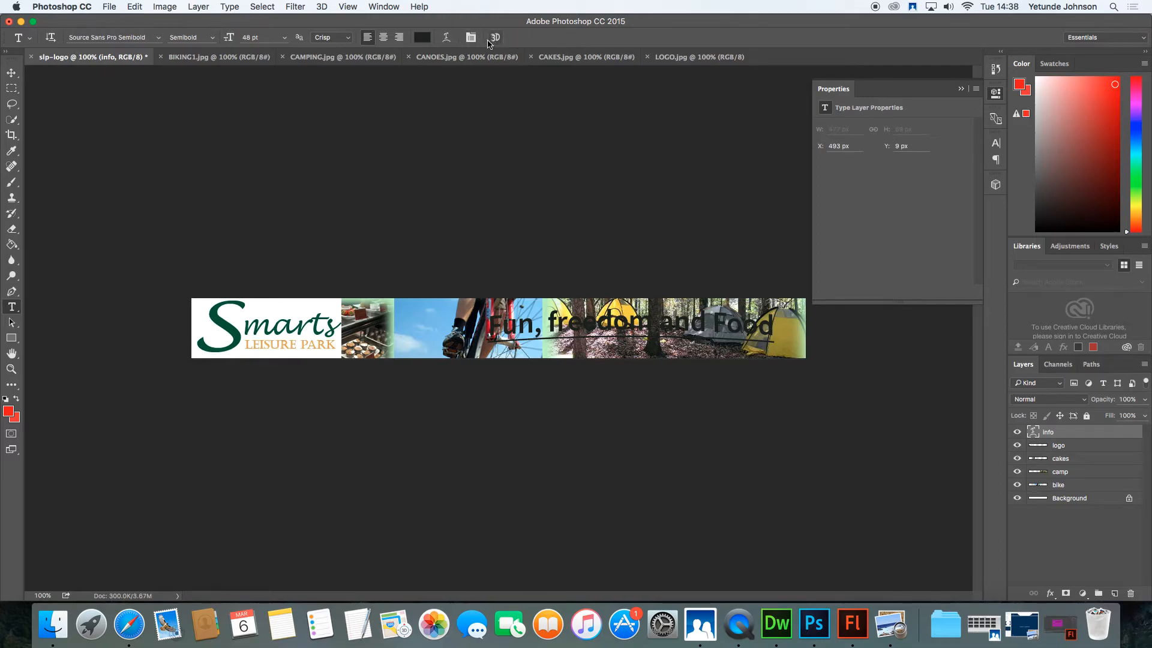
left_click(423, 37)
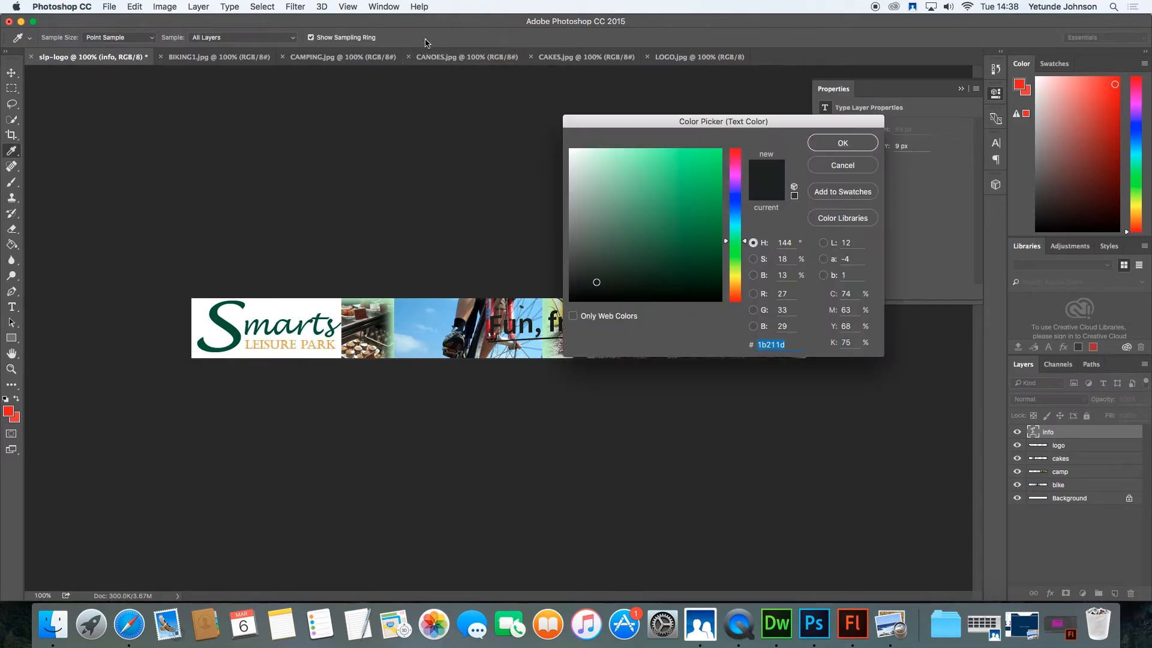
left_click(582, 173)
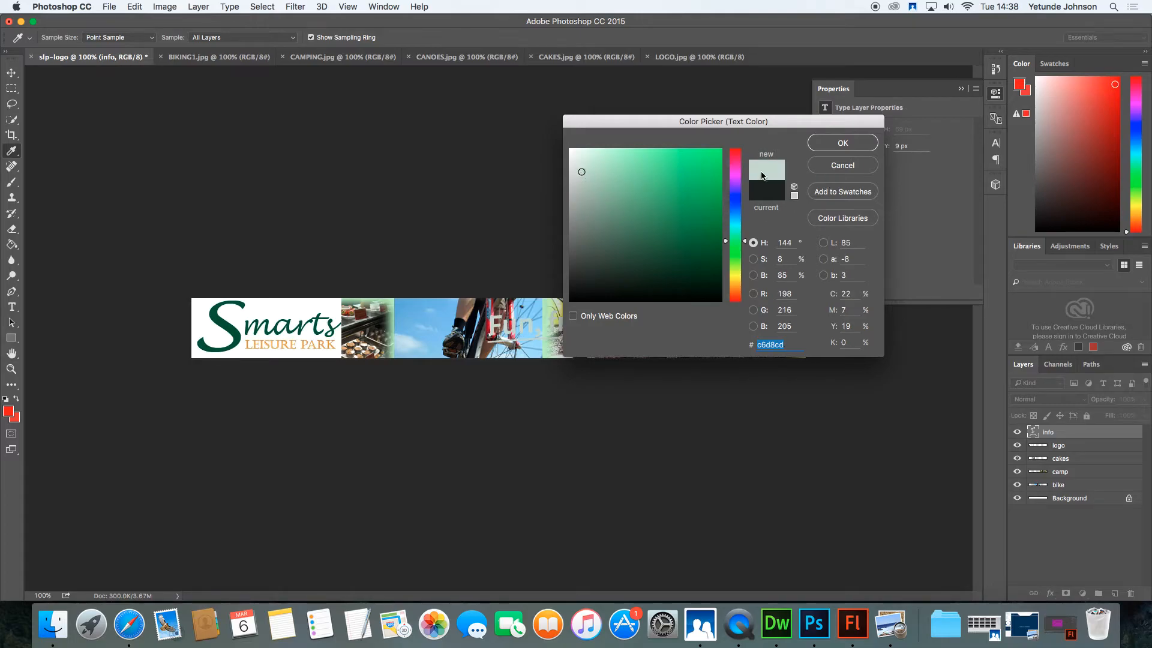
left_click(596, 188)
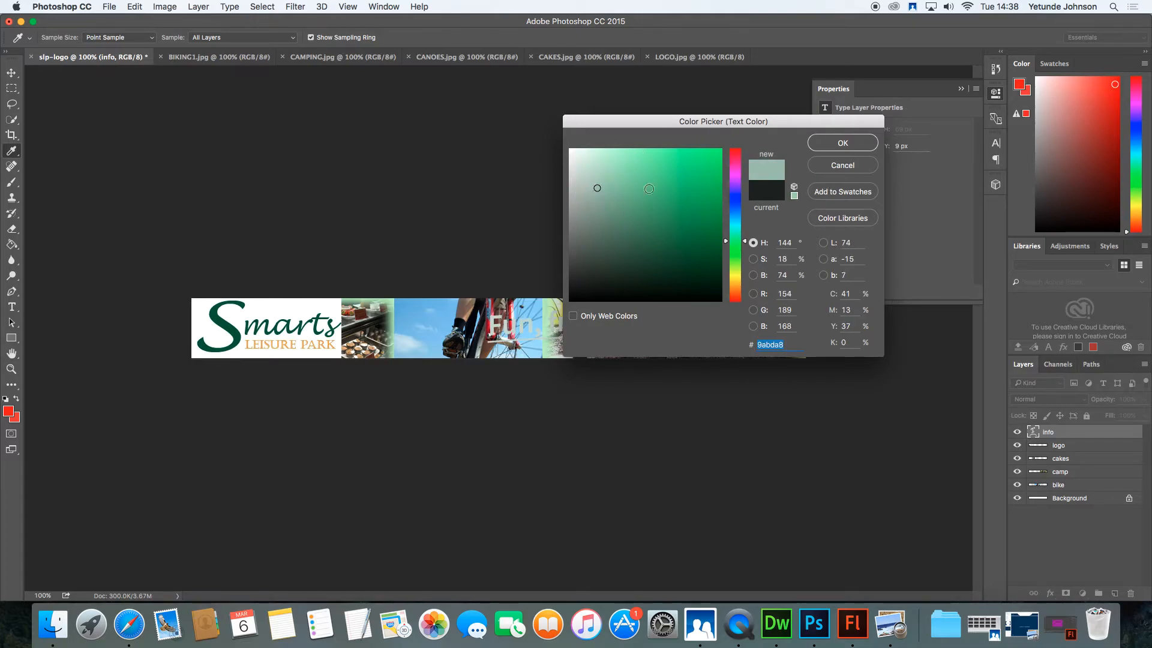
left_click(842, 144)
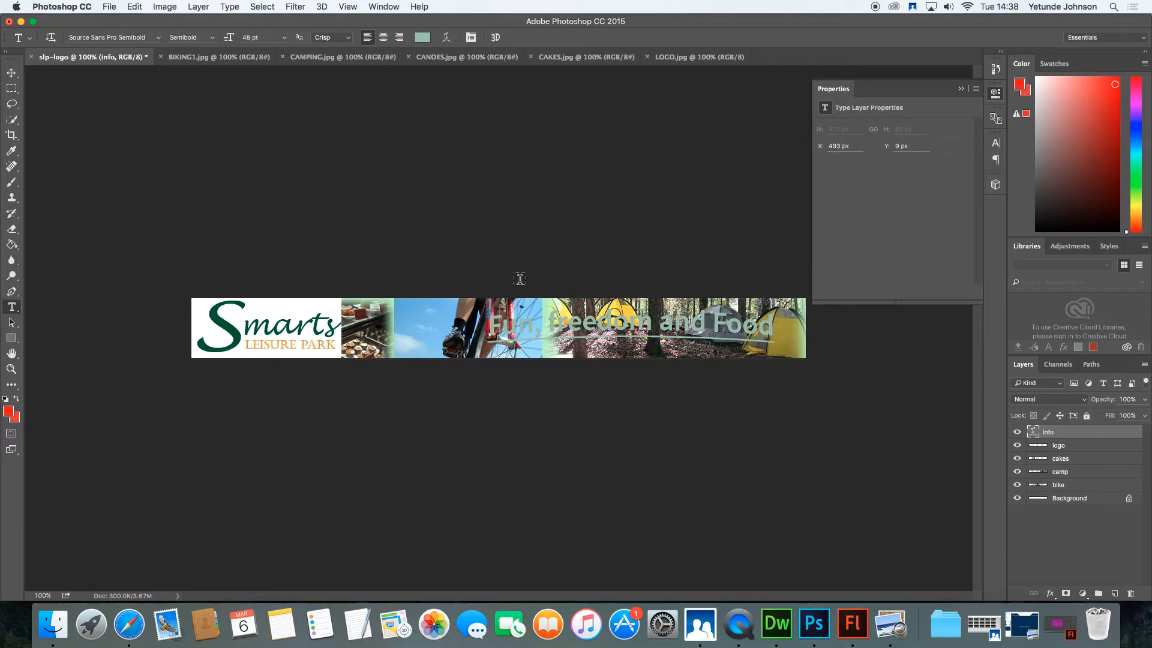
left_click(485, 330)
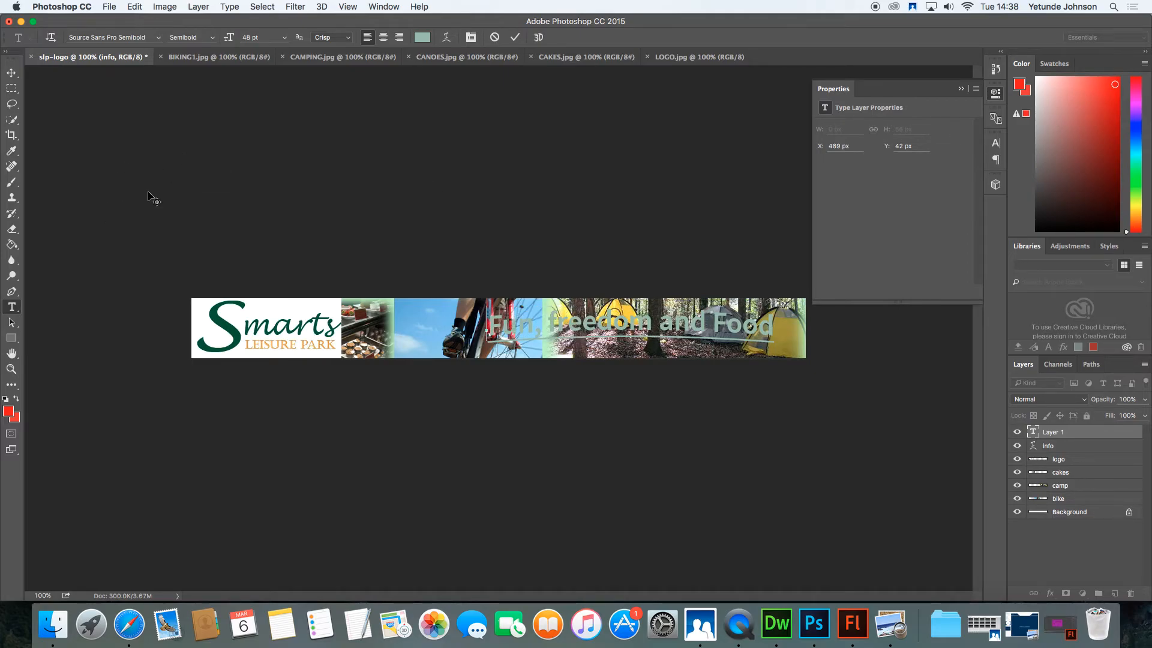
left_click(514, 38)
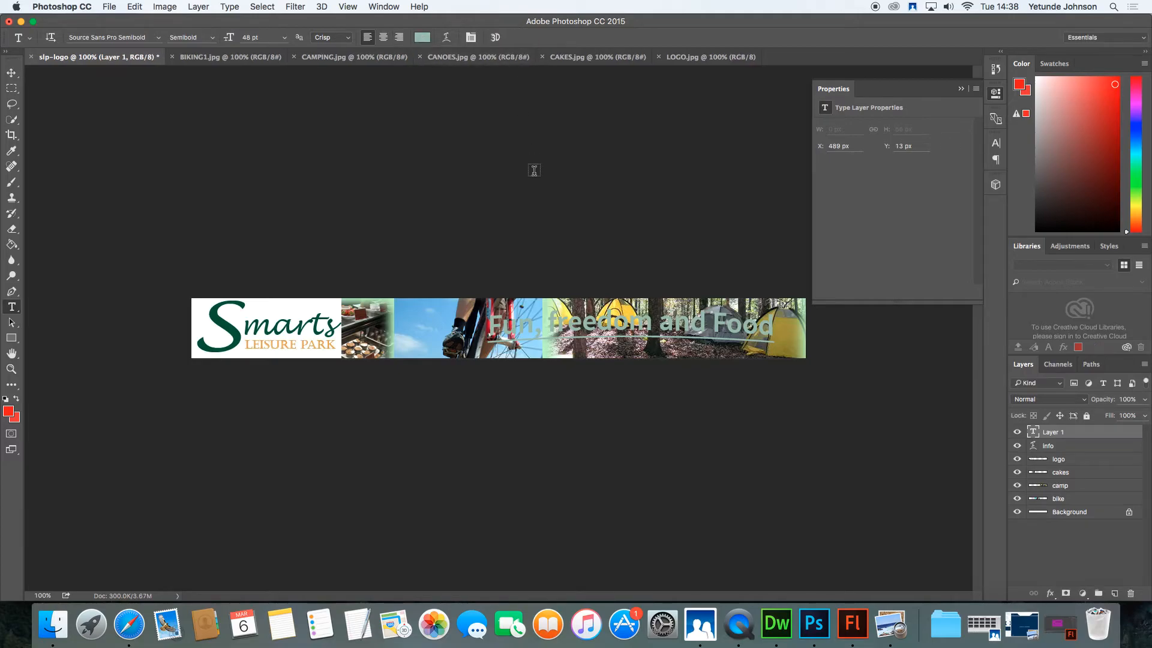
Step: Select the whole "Fun, freedom and Food" slogan, recolour it dark brown and commit the edit
left_click_drag(488, 324, 776, 323)
left_click(422, 37)
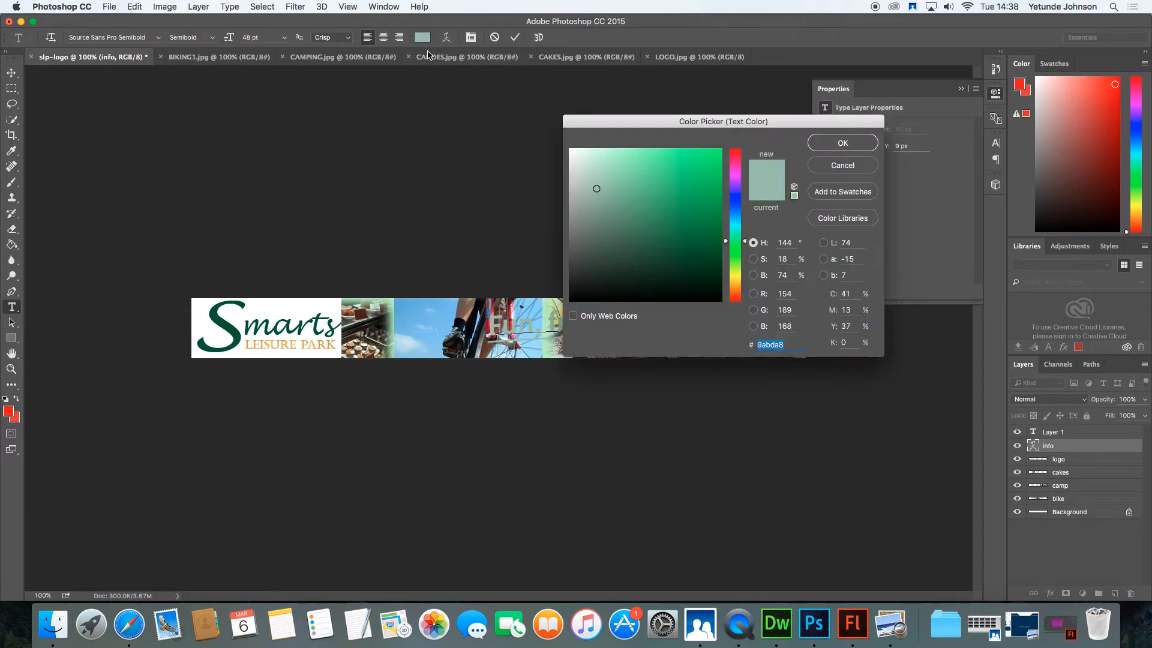
left_click_drag(737, 278, 737, 285)
left_click(694, 248)
left_click(842, 146)
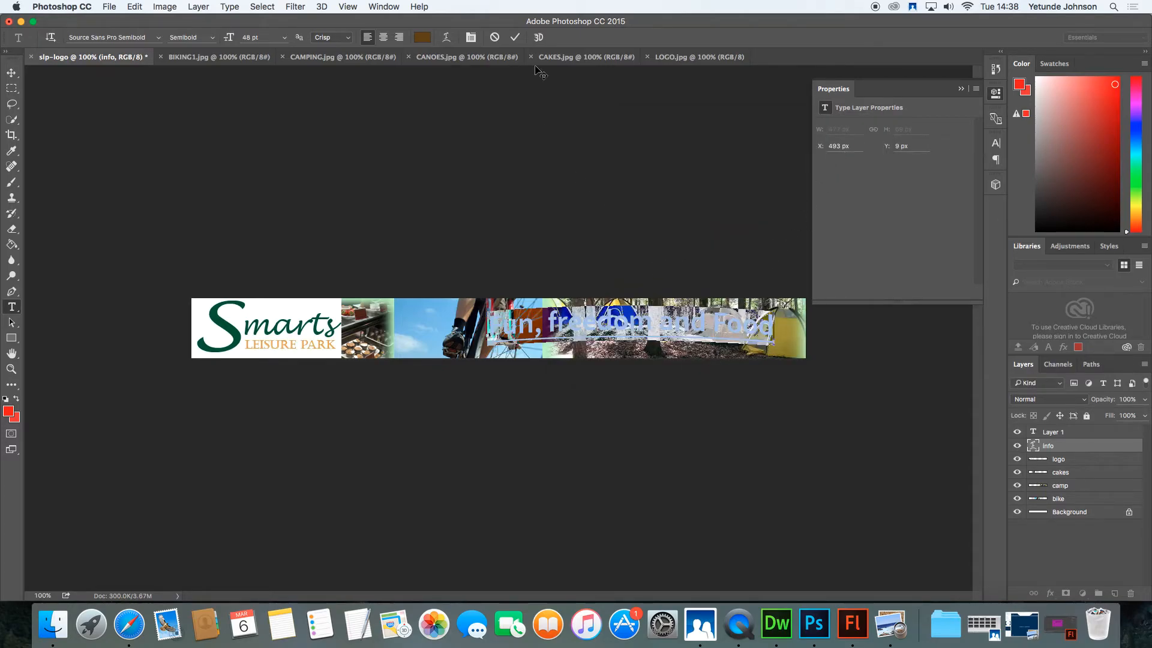
left_click(516, 38)
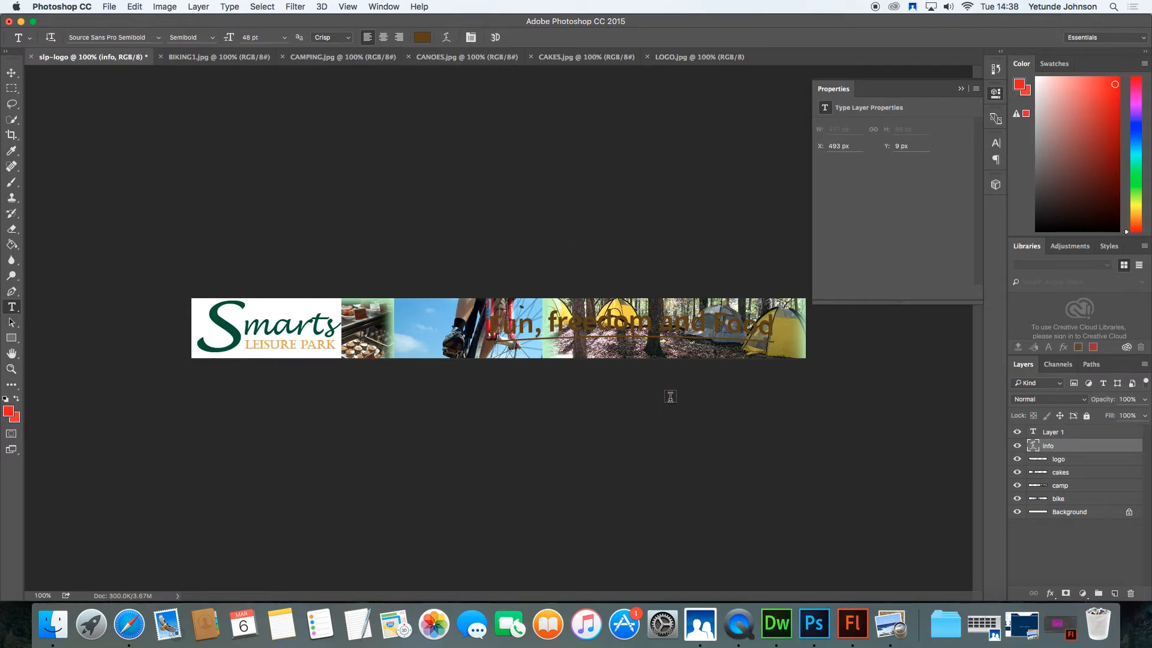
Step: Set the entire slogan's text colour to the very dark brown #17130a and commit the edit
left_click_drag(491, 329, 802, 331)
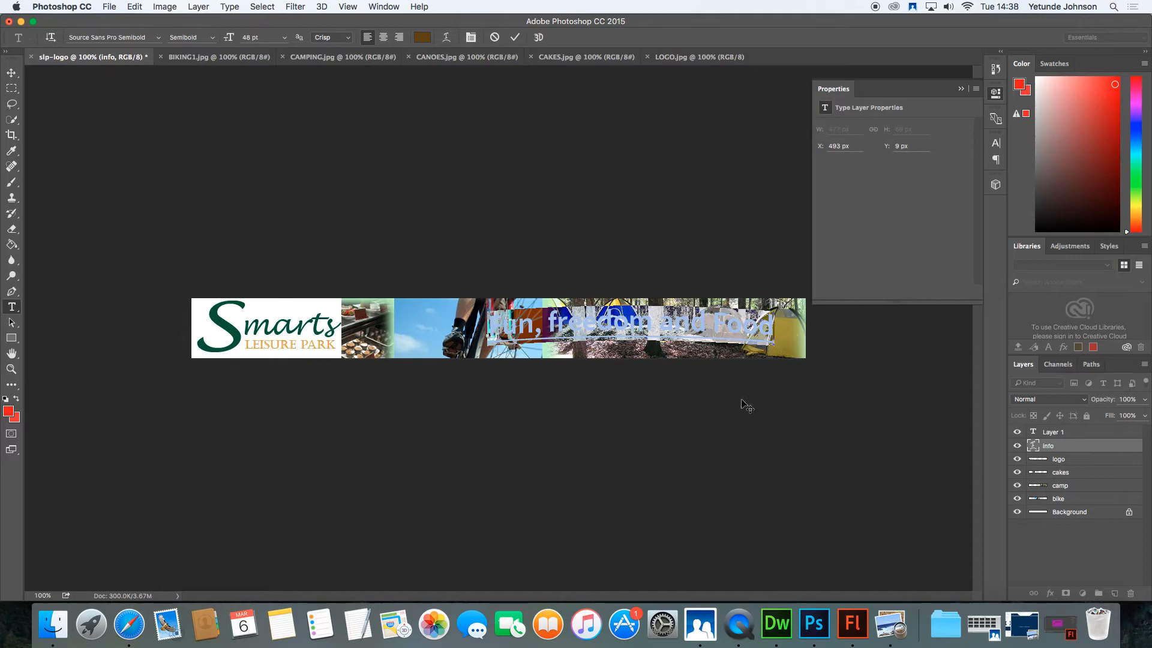
left_click(961, 88)
left_click(422, 37)
mouse_move(666, 291)
left_mouse_down()
mouse_move(664, 278)
mouse_move(657, 287)
left_mouse_up()
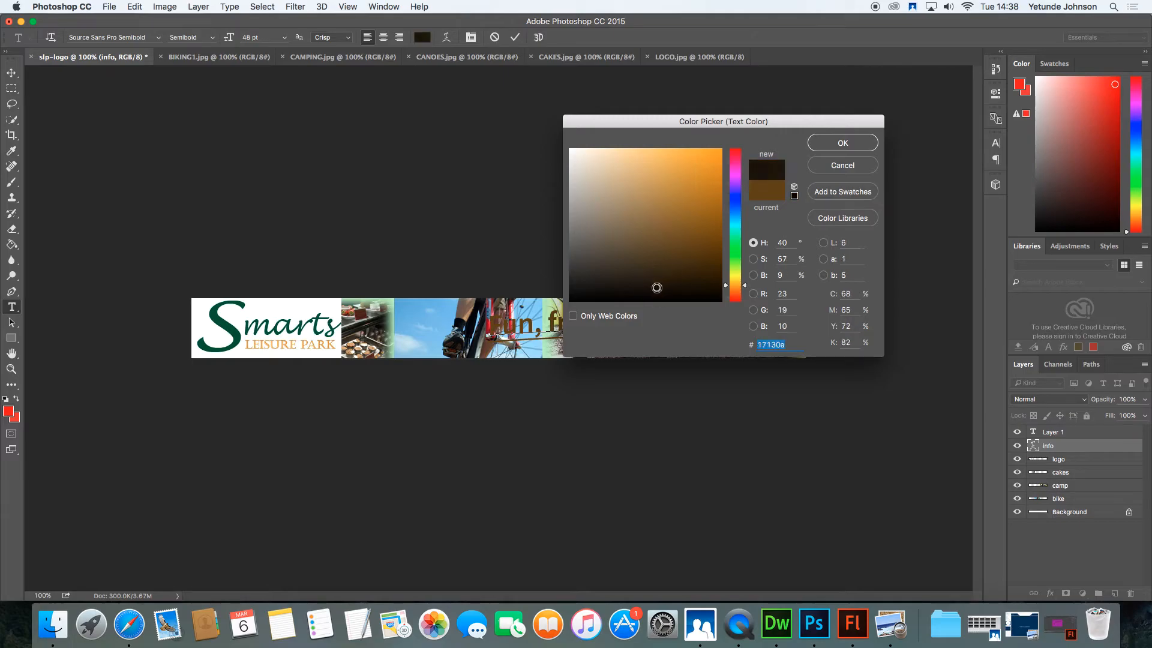
left_click(842, 143)
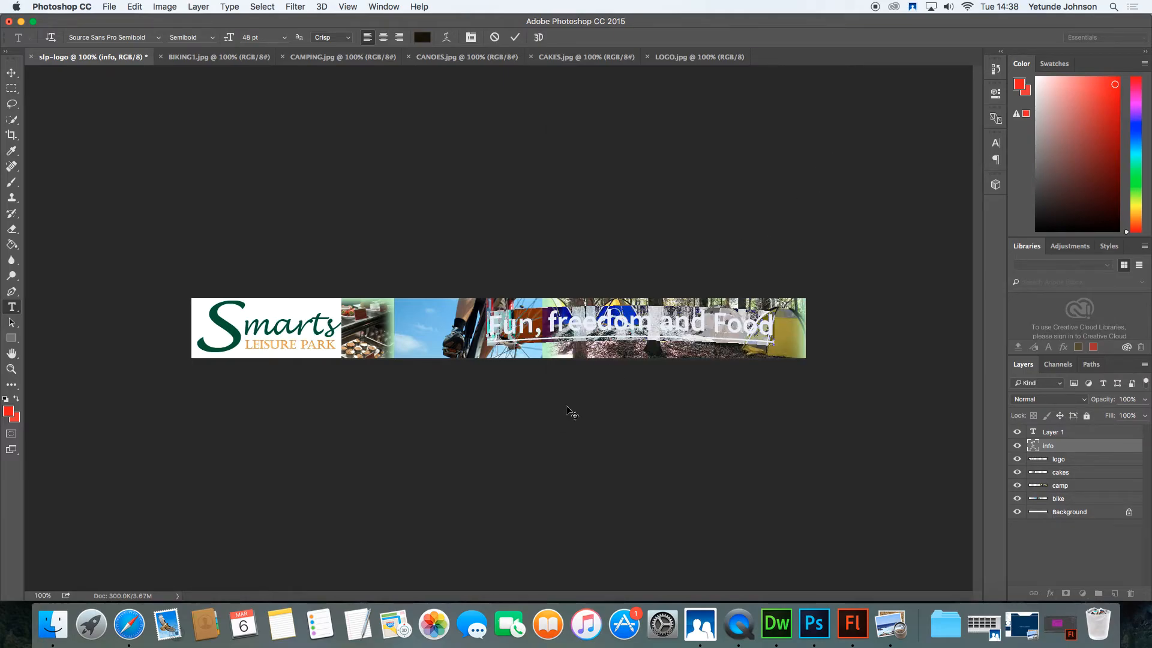
left_click(514, 37)
Step: Delete the stray empty text layers Layer 2 and Layer 1 from the banner
left_click(786, 438)
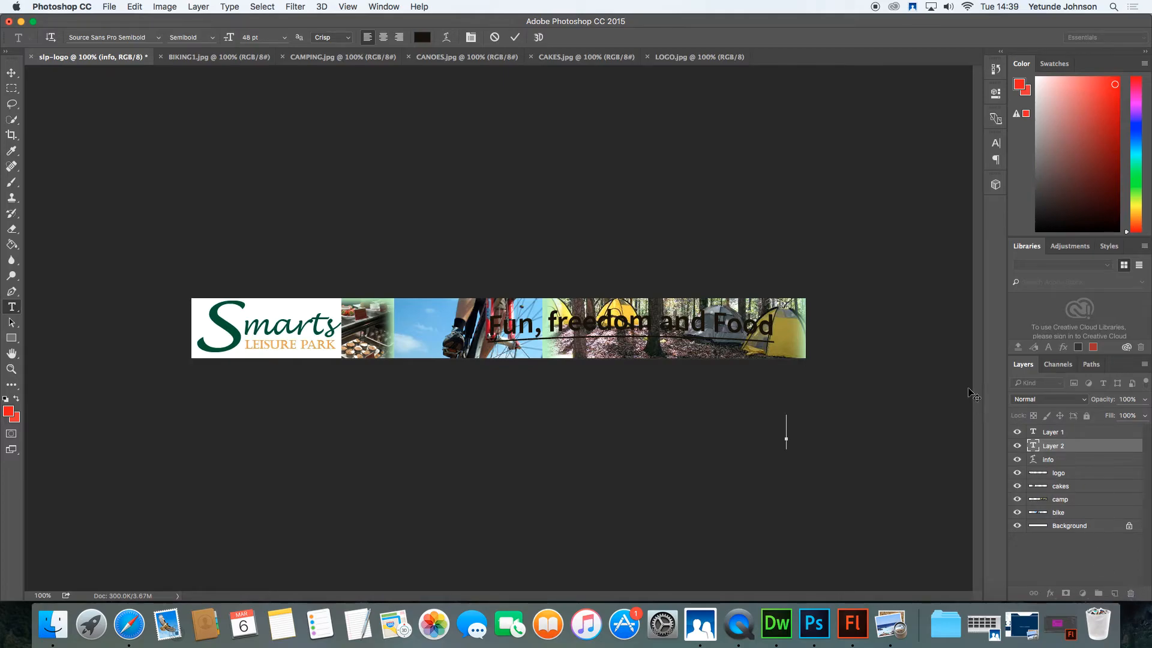
left_click(515, 37)
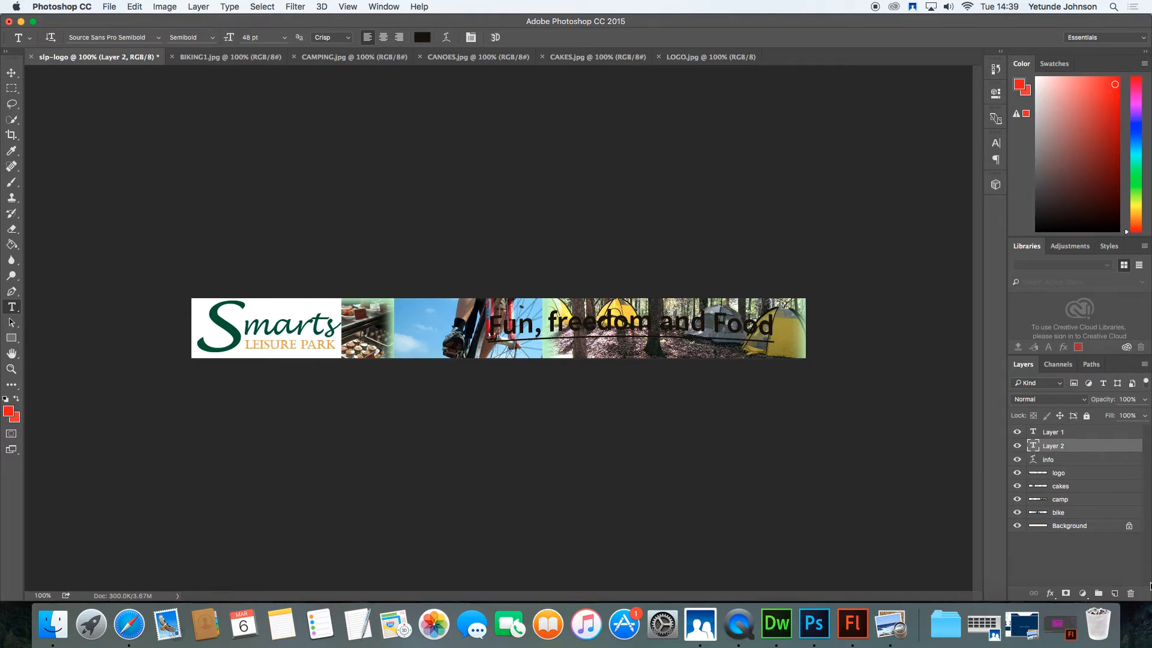
left_click(1130, 593)
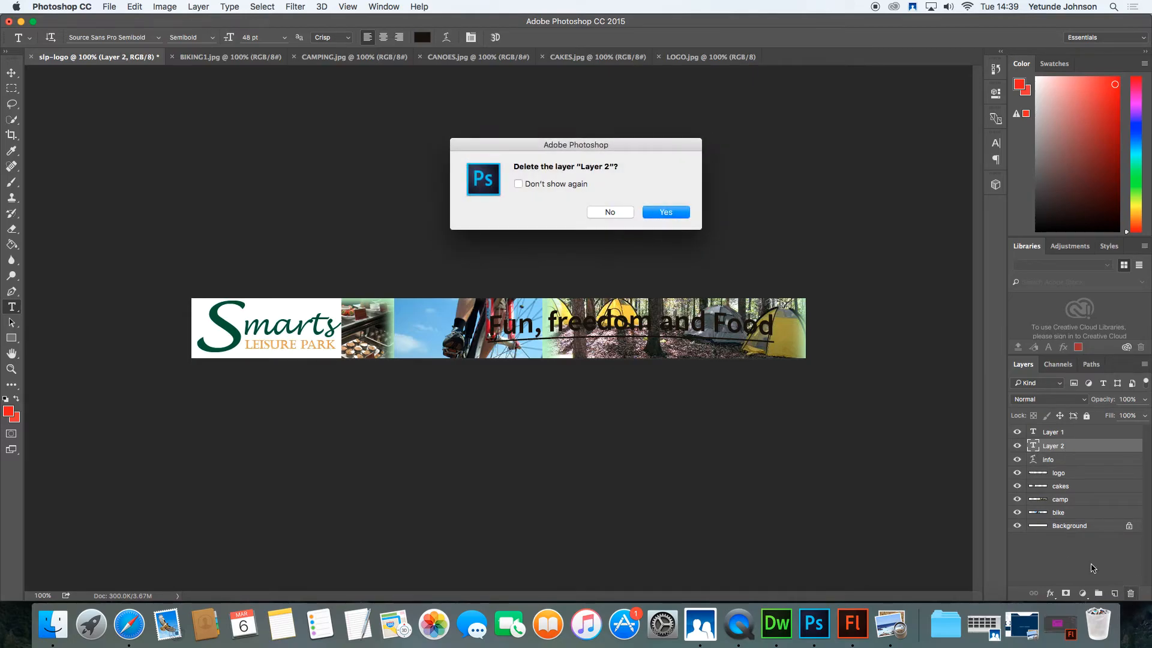
left_click(675, 213)
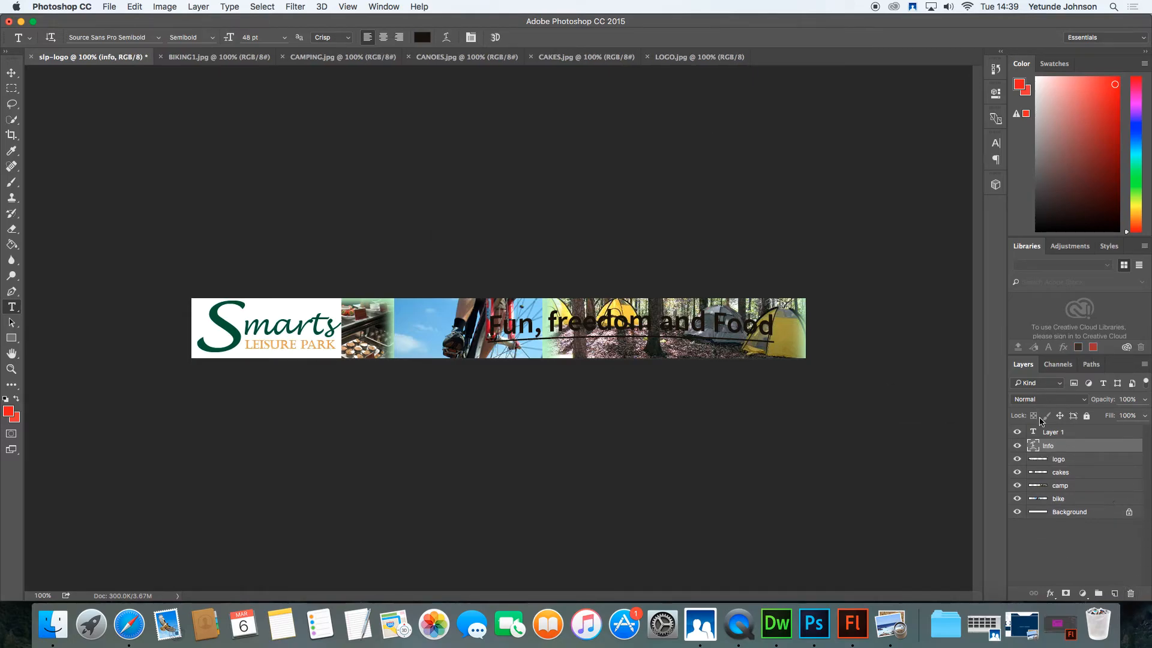
left_click(1049, 432)
left_click(1130, 593)
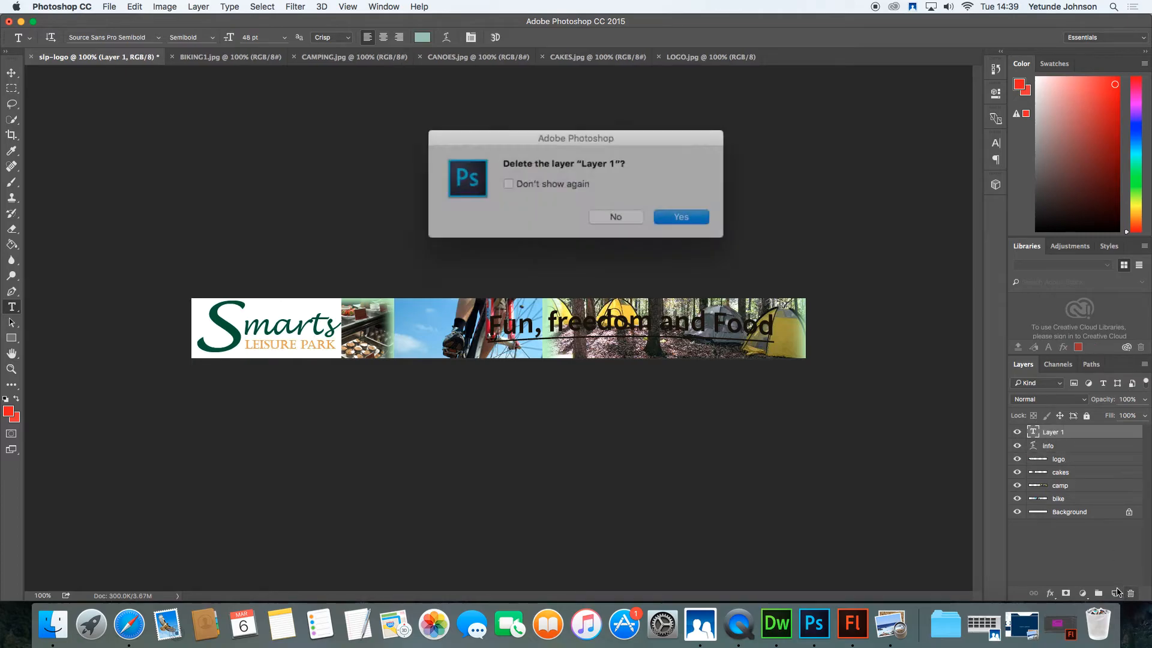
left_click(682, 214)
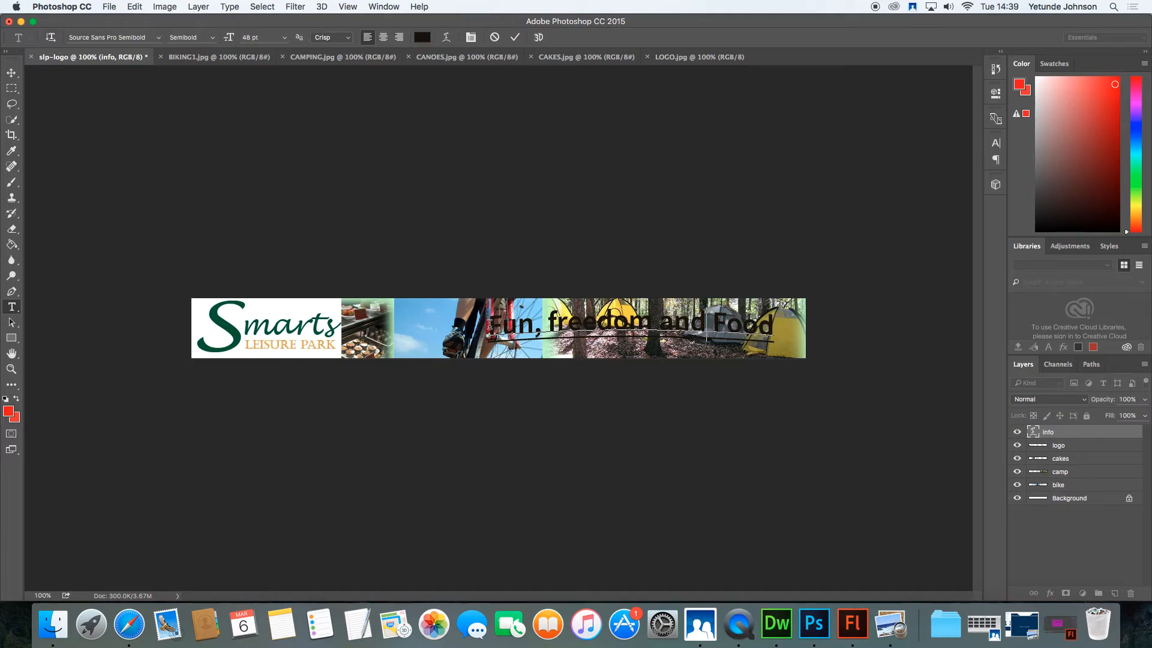
Step: Examine the slogan's type layer properties and the colour swatches for formatting options
left_click_drag(489, 325, 789, 327)
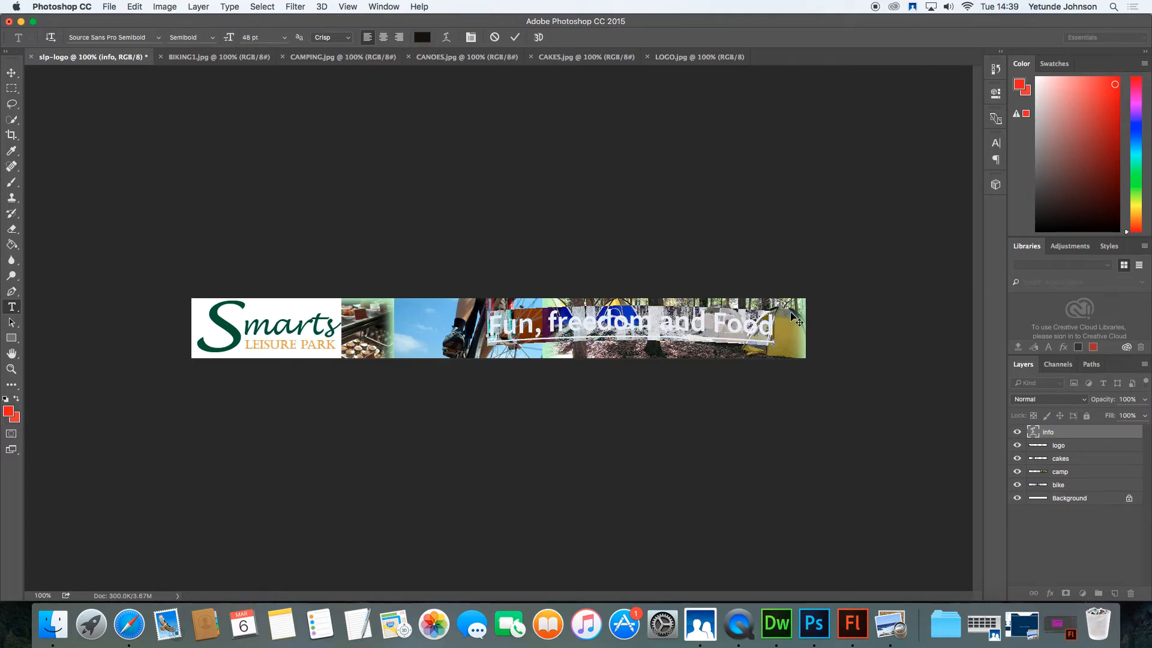
left_click(996, 94)
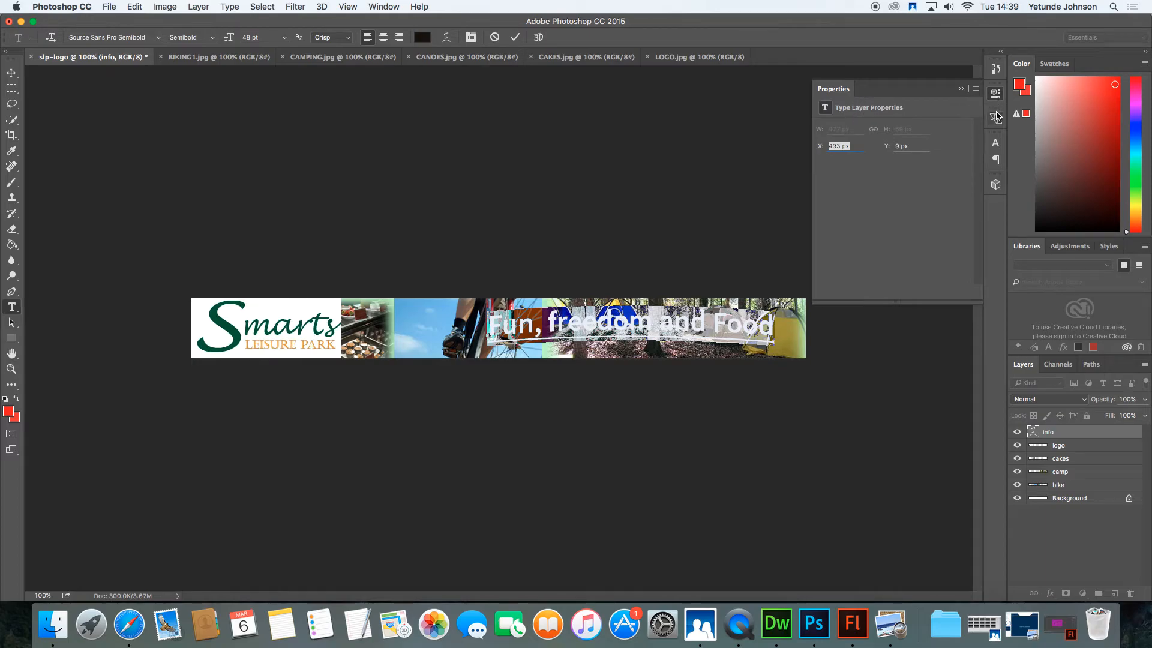
left_click(515, 37)
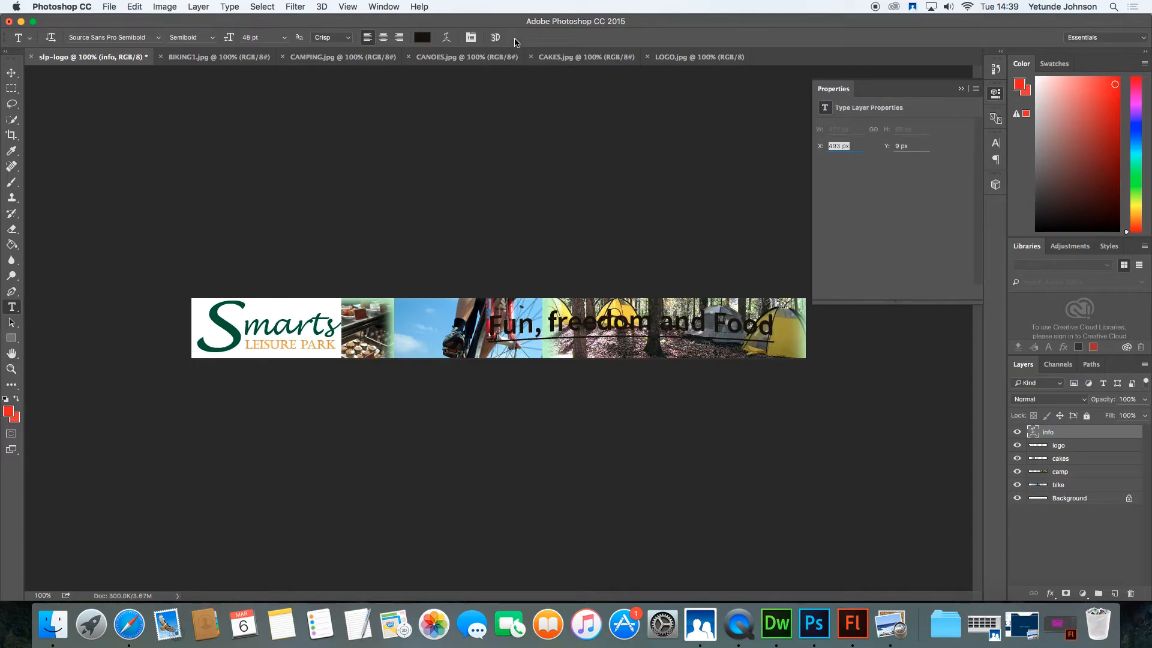
left_click(995, 94)
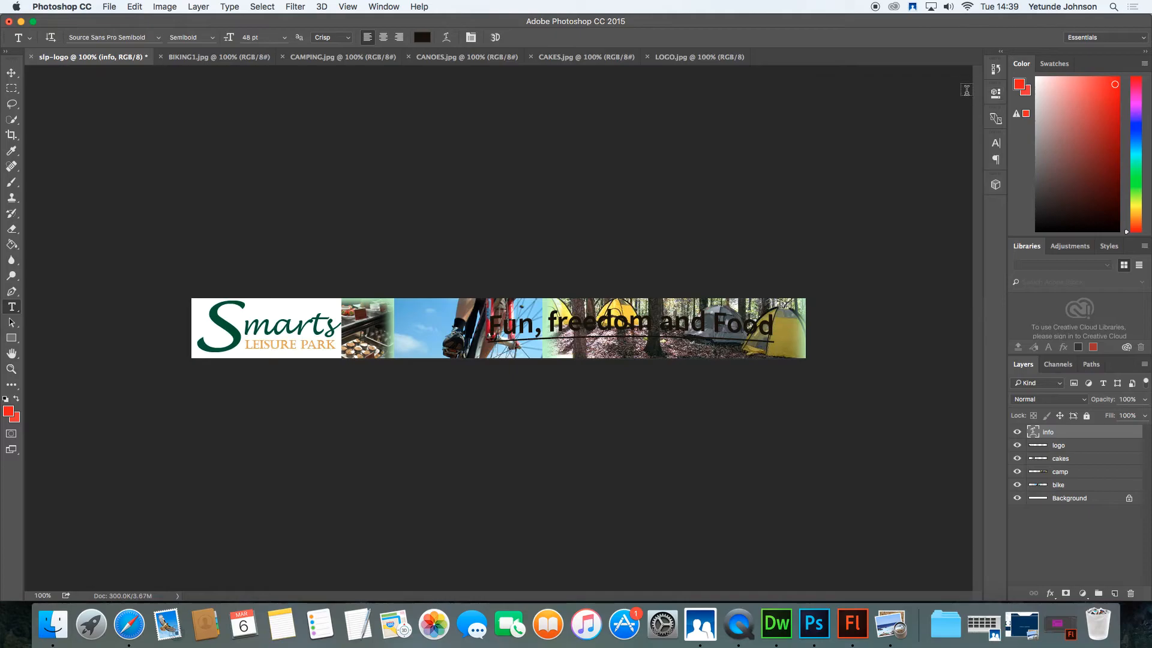
left_click(995, 94)
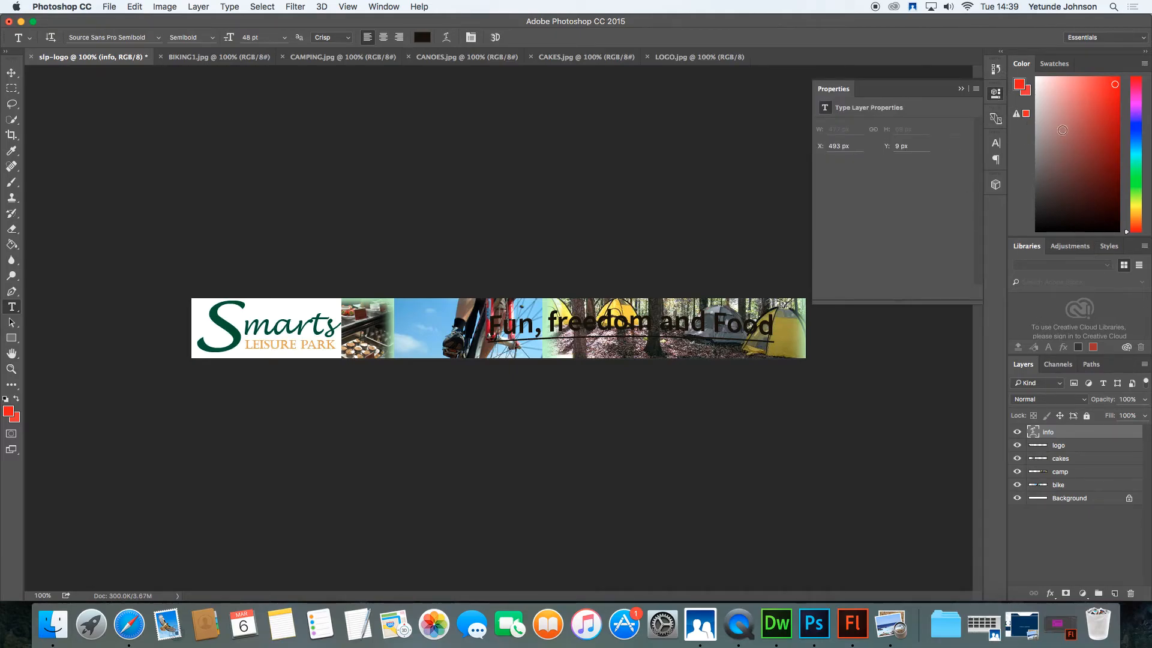
left_click(1053, 64)
left_click(1016, 66)
left_click(32, 43)
left_click(32, 43)
left_click_drag(492, 329, 745, 332)
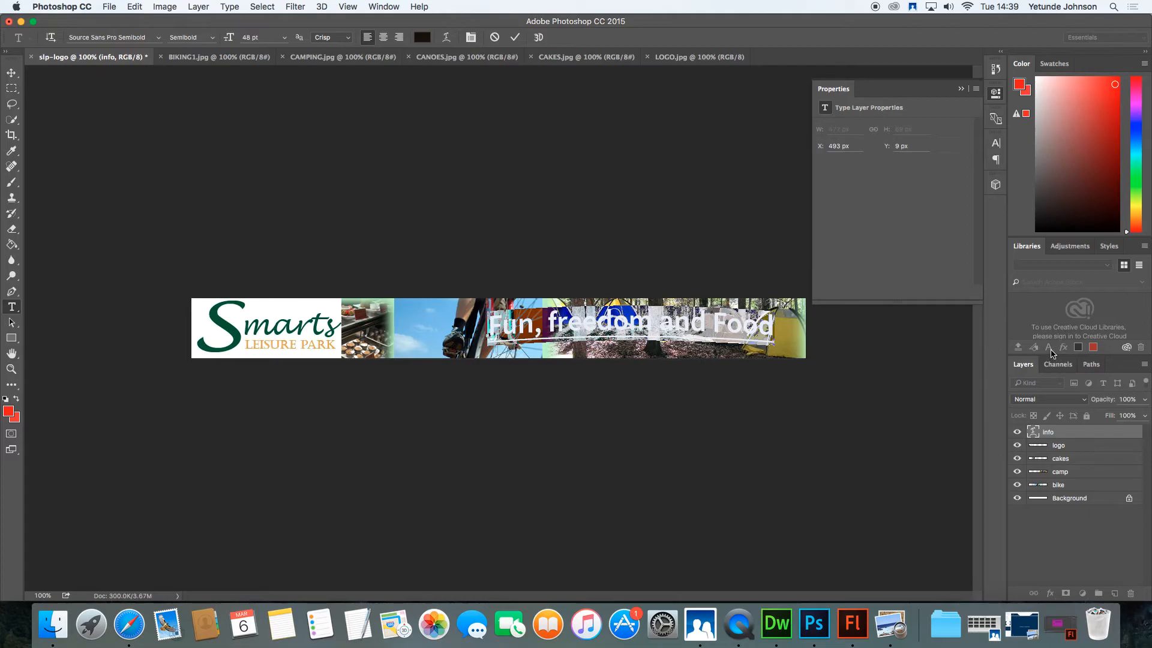
left_click(960, 88)
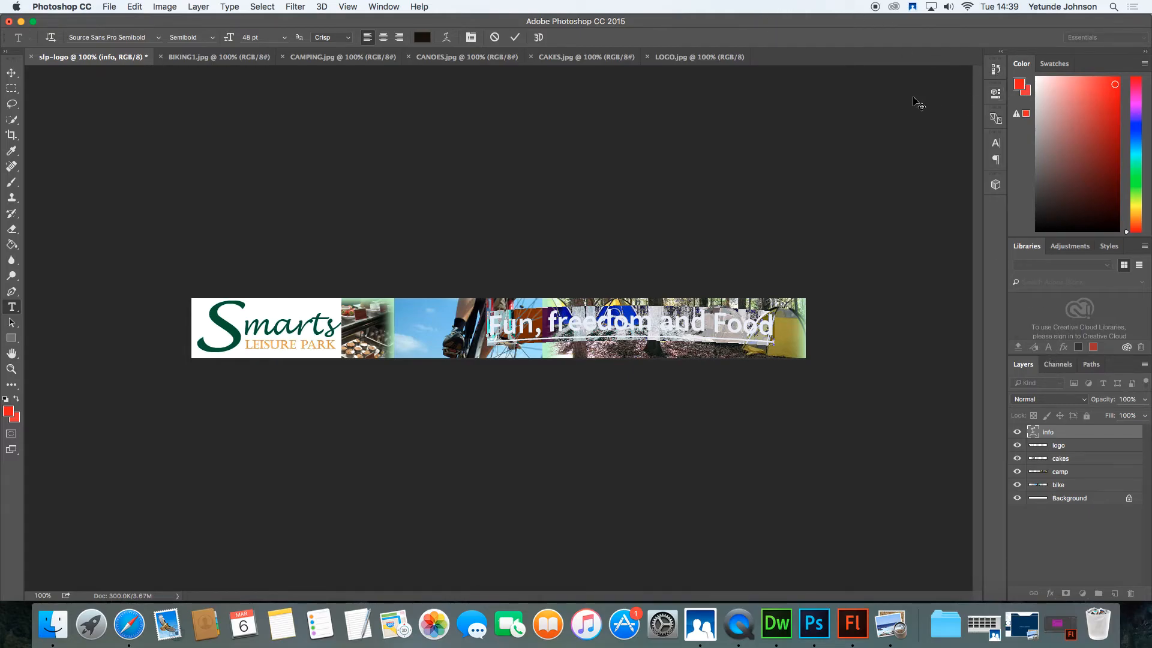
left_click(515, 38)
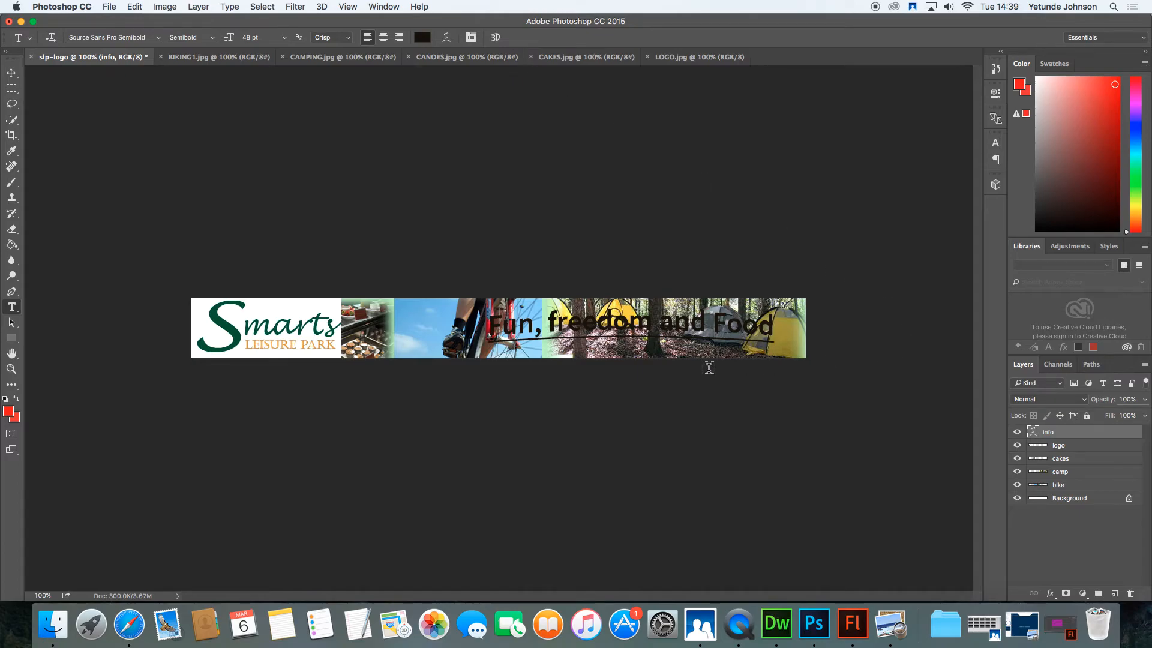
Step: Look through the preset styles, their available style sets and the list of panels for ways to style the slogan
left_click(696, 328)
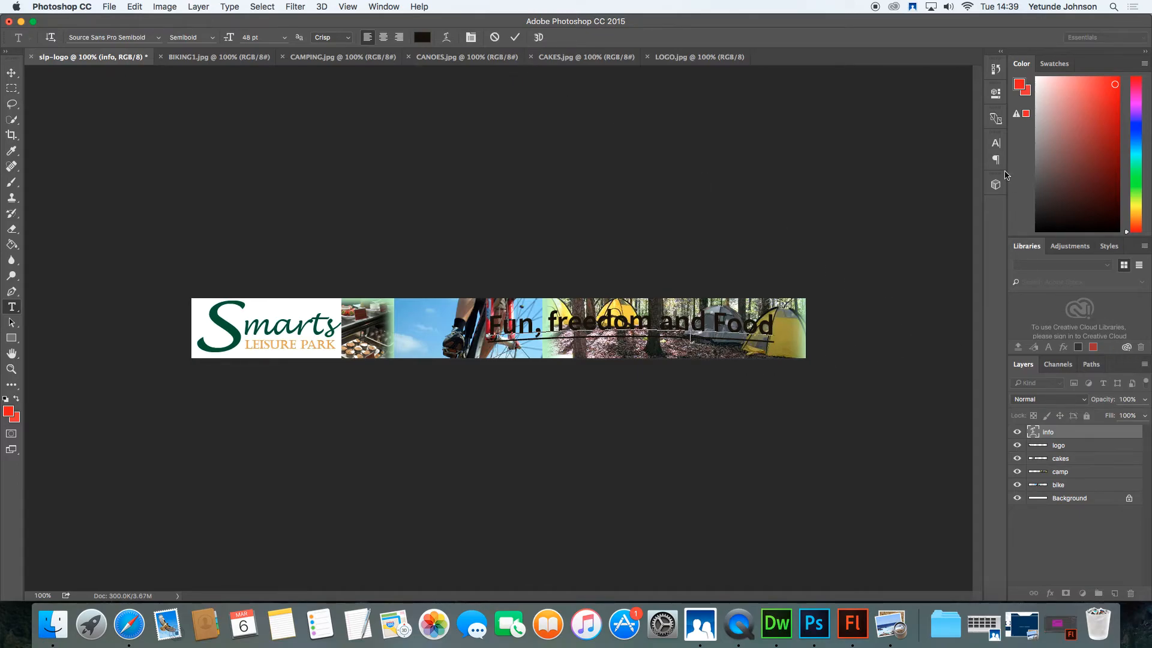
left_click(997, 94)
left_click(996, 93)
left_click(1110, 250)
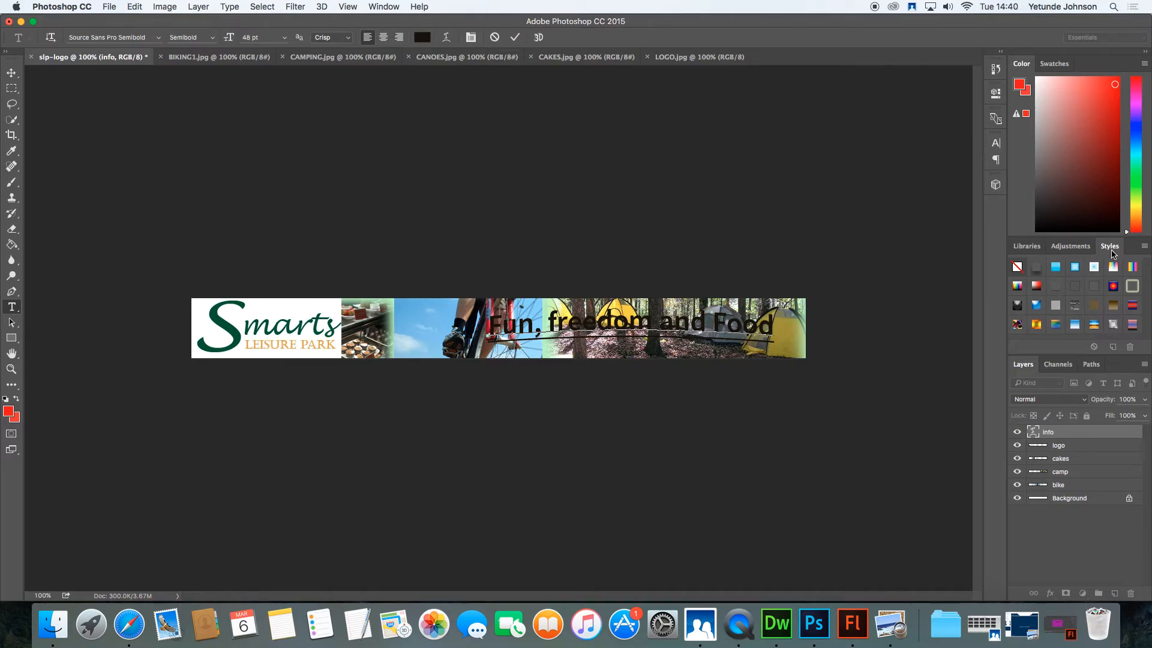
left_click(1143, 247)
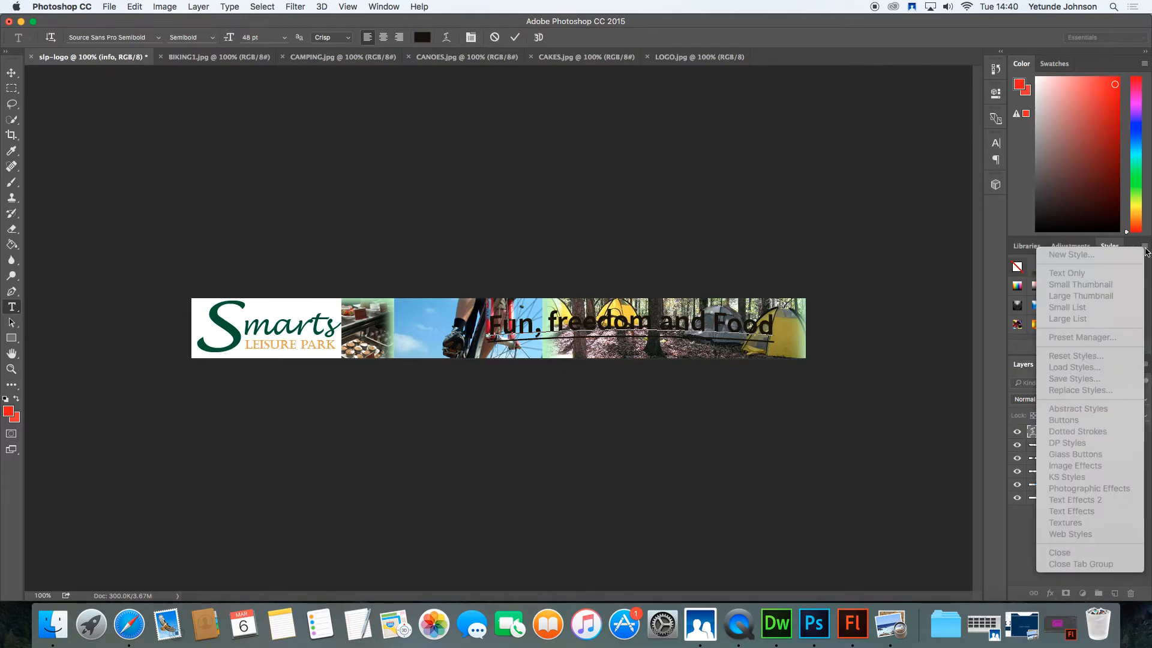
left_click(1145, 250)
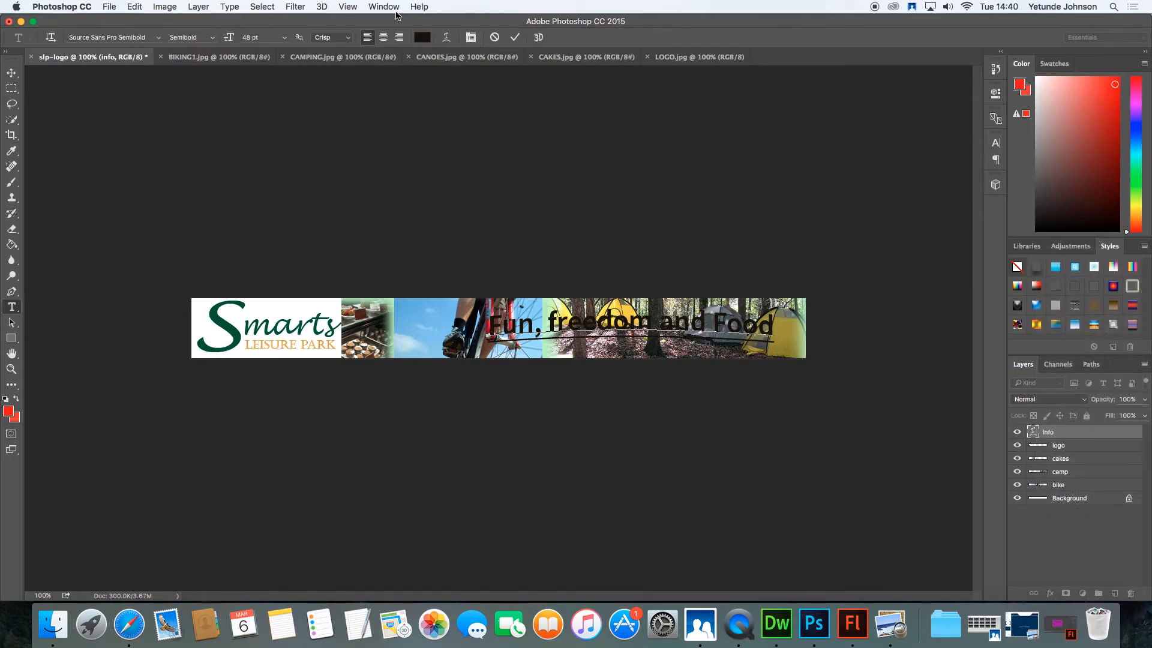
left_click(383, 7)
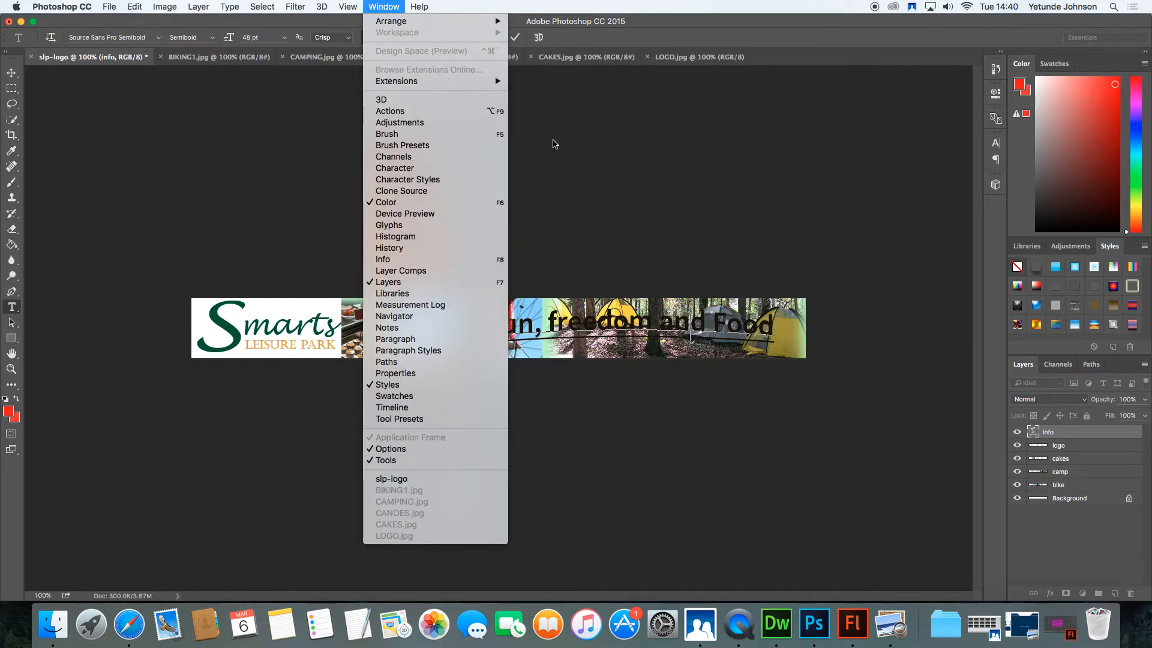
left_click(652, 207)
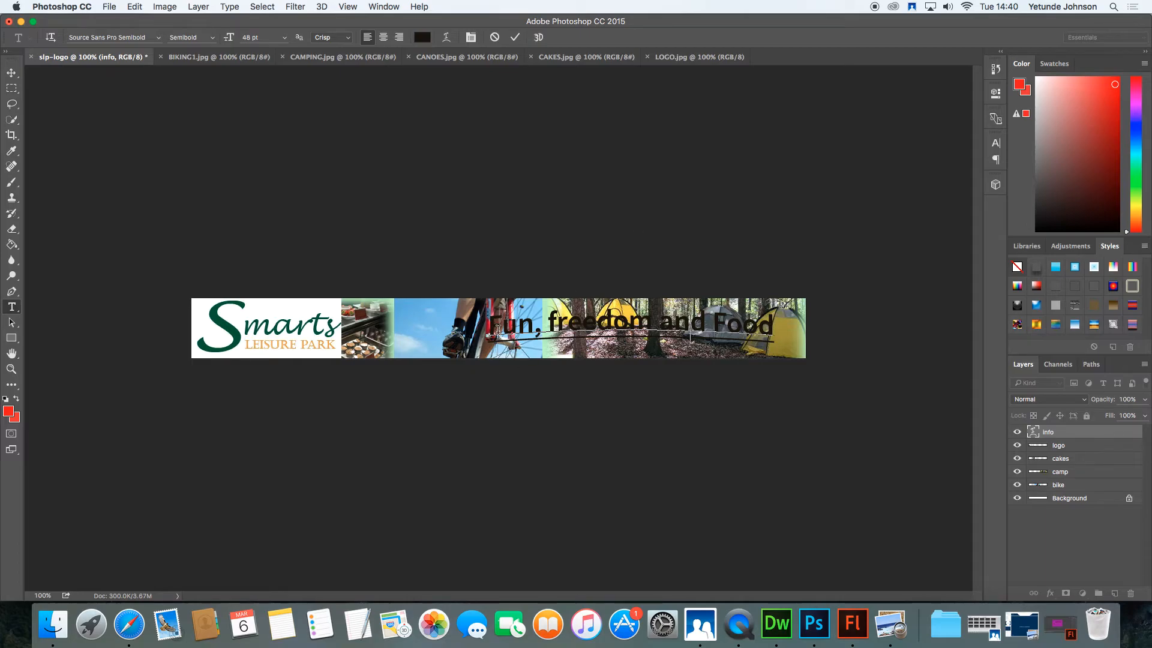
Step: Set the entire slogan's text colour to off-white #f2efe9 and commit the edit
left_click_drag(491, 324, 777, 326)
left_click(423, 39)
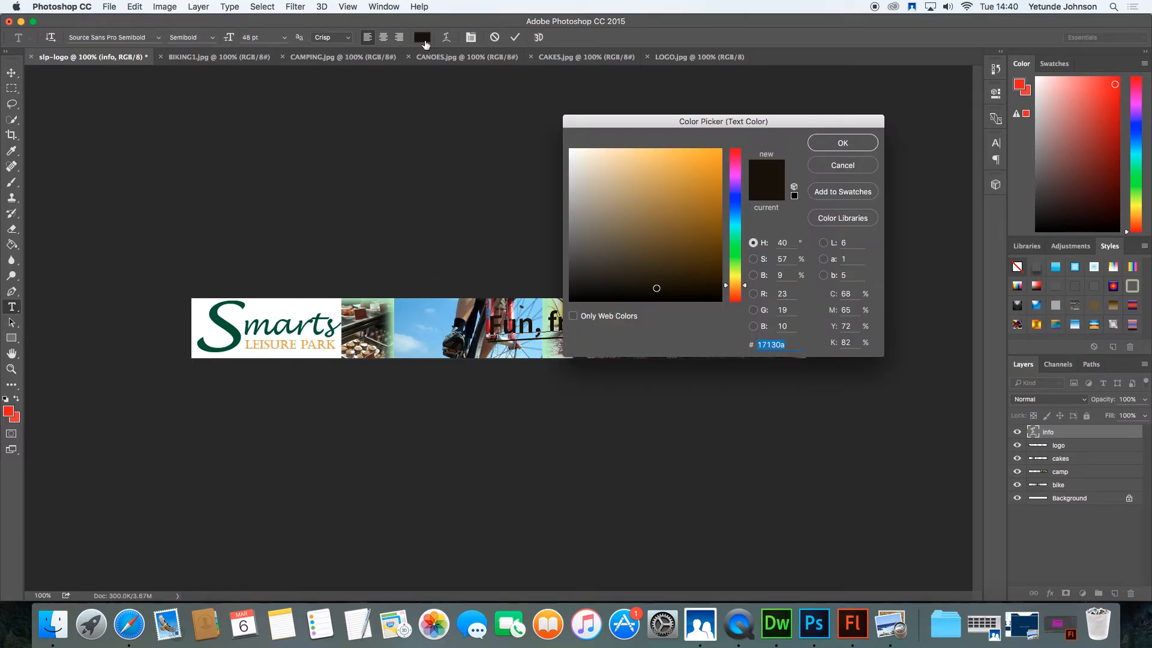
left_click(574, 156)
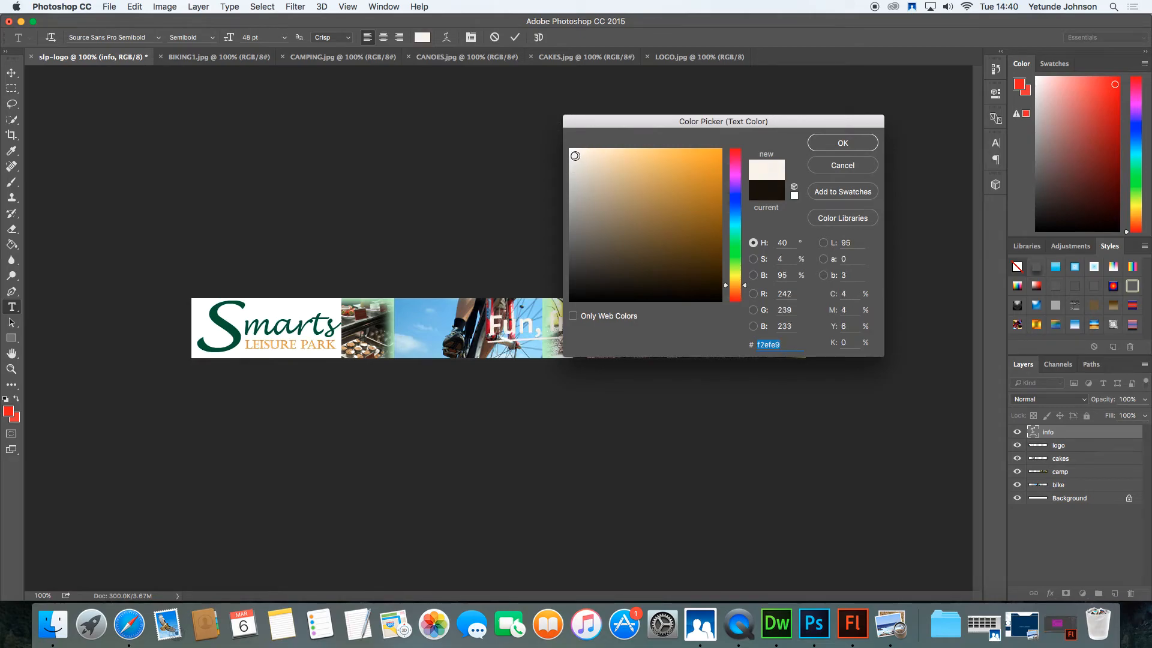
left_click(845, 144)
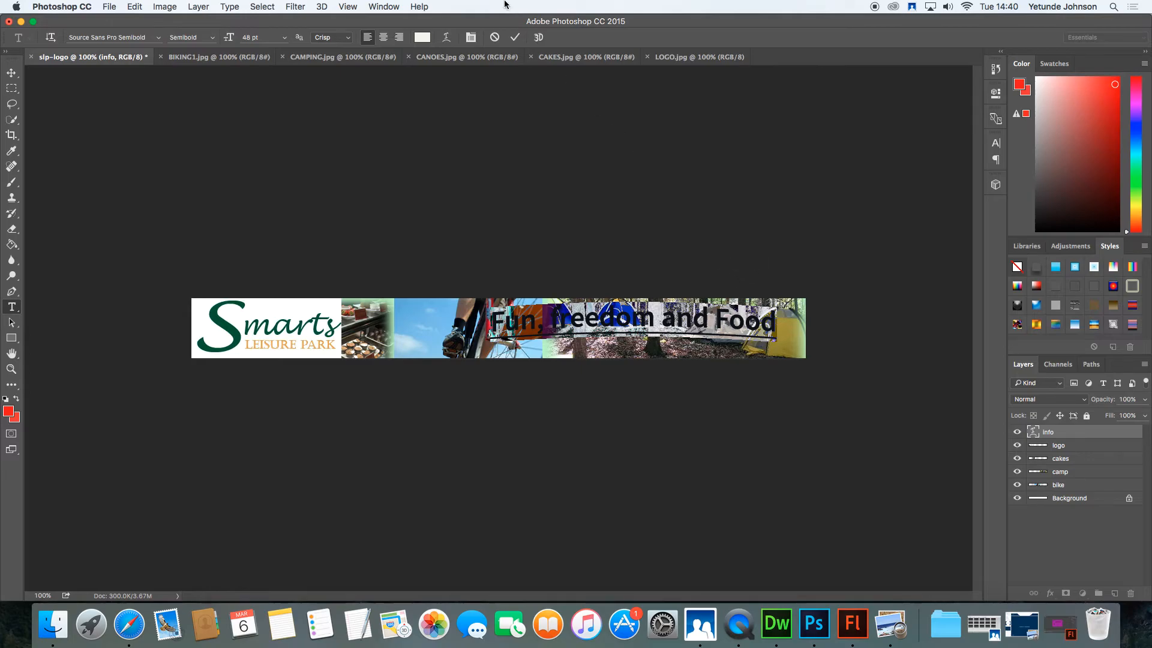
left_click(514, 37)
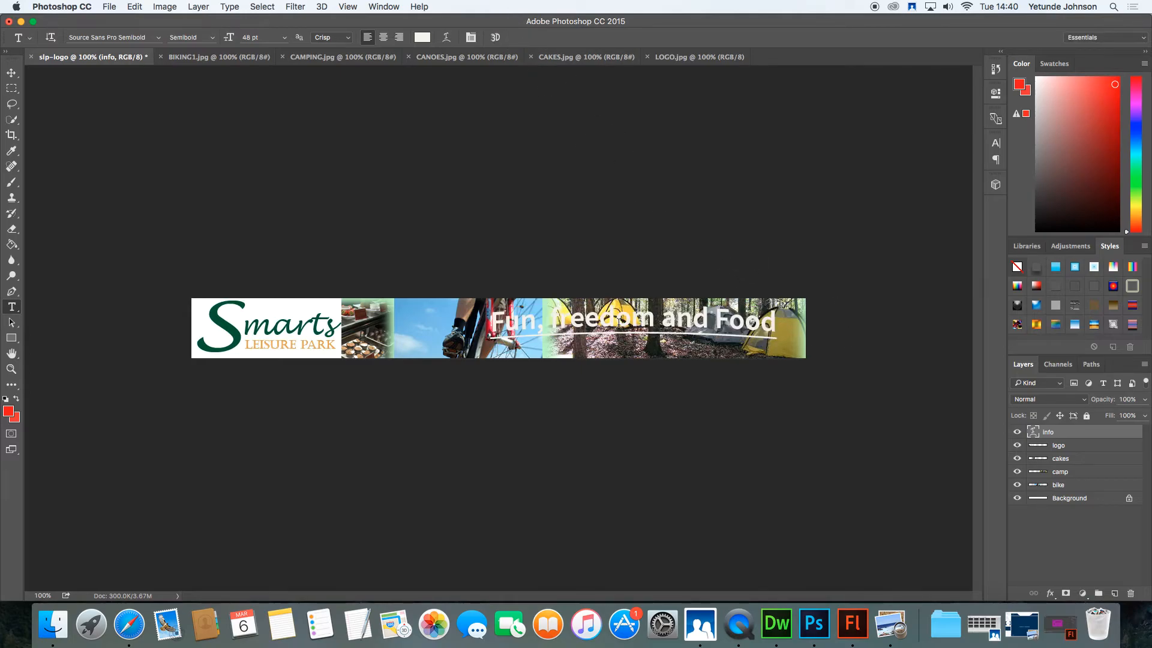
Step: Change the entire slogan's text colour to near-black and commit the edit
left_click_drag(491, 318, 778, 327)
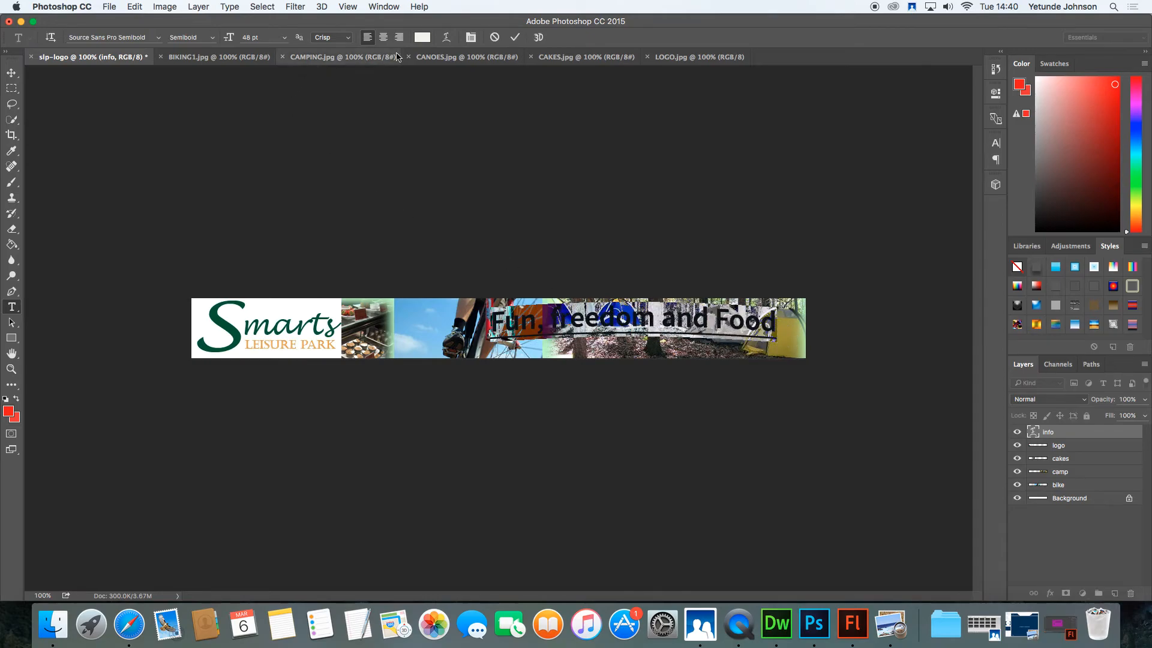
left_click(422, 37)
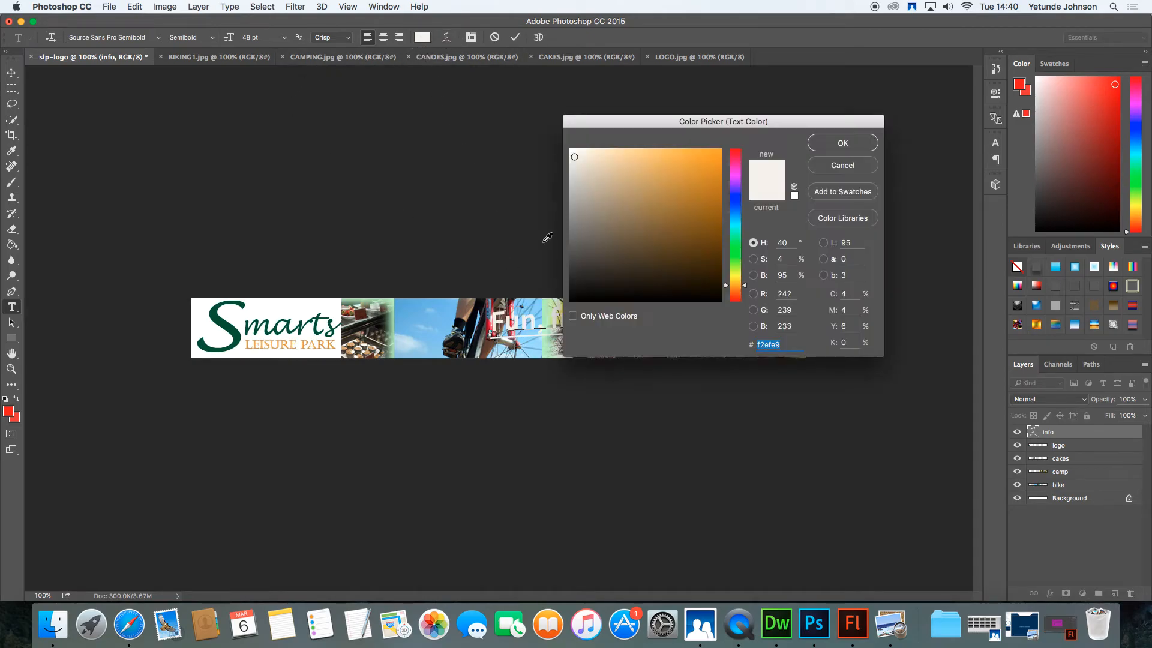
left_click(572, 292)
left_click(852, 148)
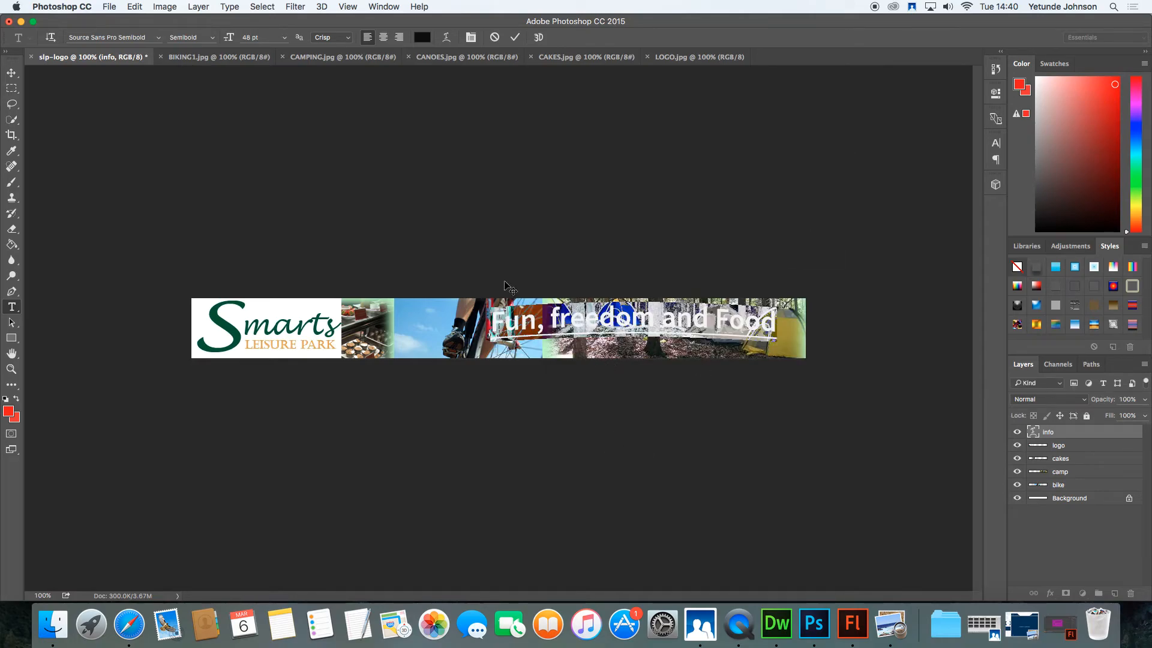
left_click(515, 38)
Step: Delete the stray empty text layer Layer 1 from the banner
left_click(609, 354)
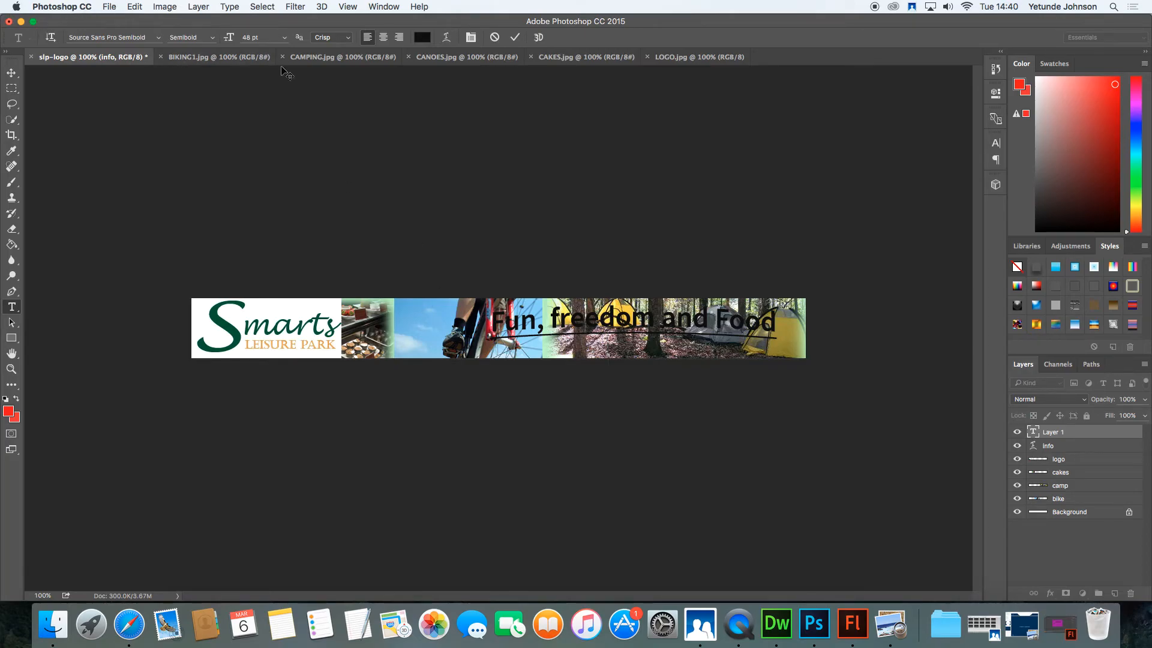
left_click(1112, 440)
left_click(1130, 593)
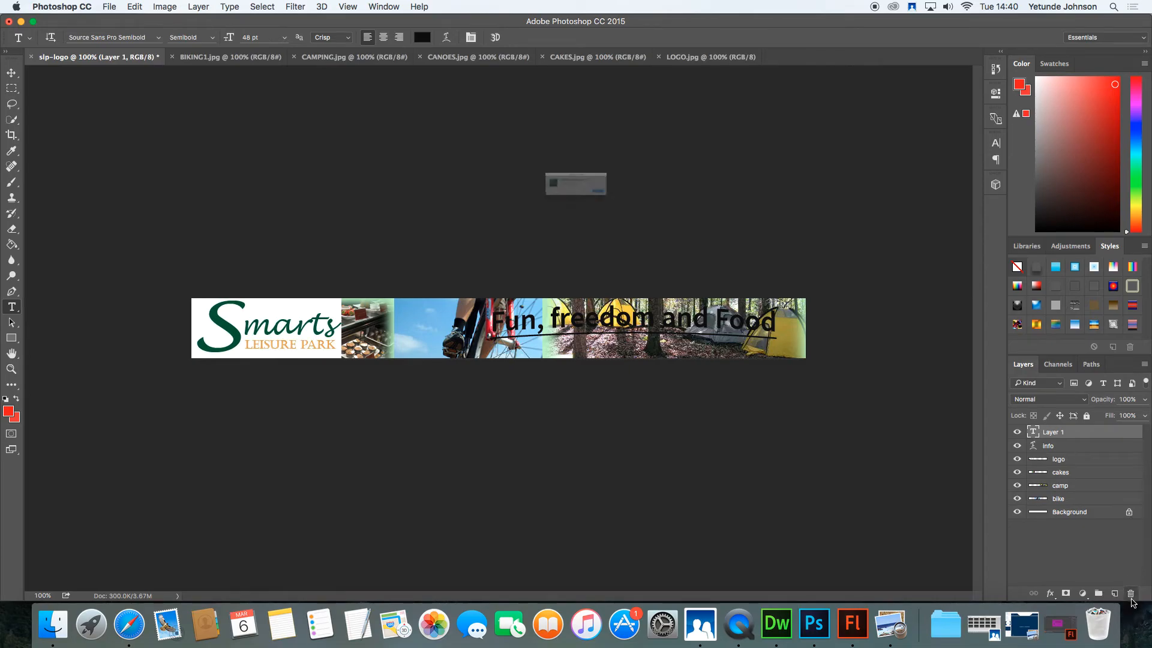
left_click(662, 212)
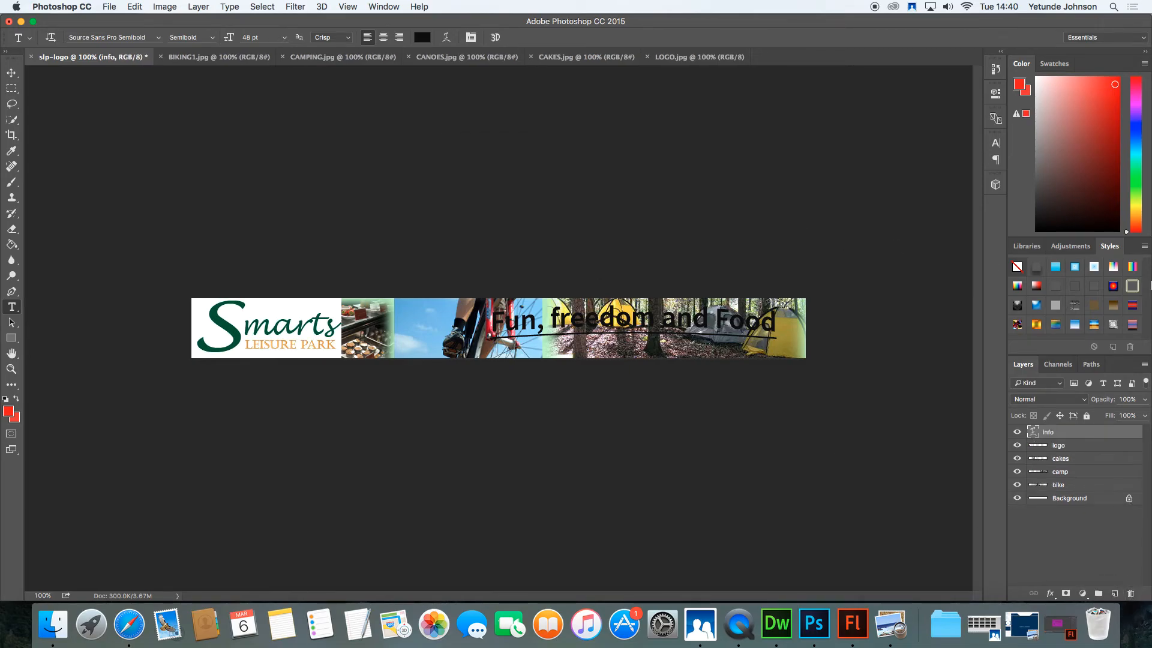
Step: Look through the adjustments, libraries, type options, filters and available panels for ways to make the slogan stand out
left_click(1070, 246)
left_click(1033, 248)
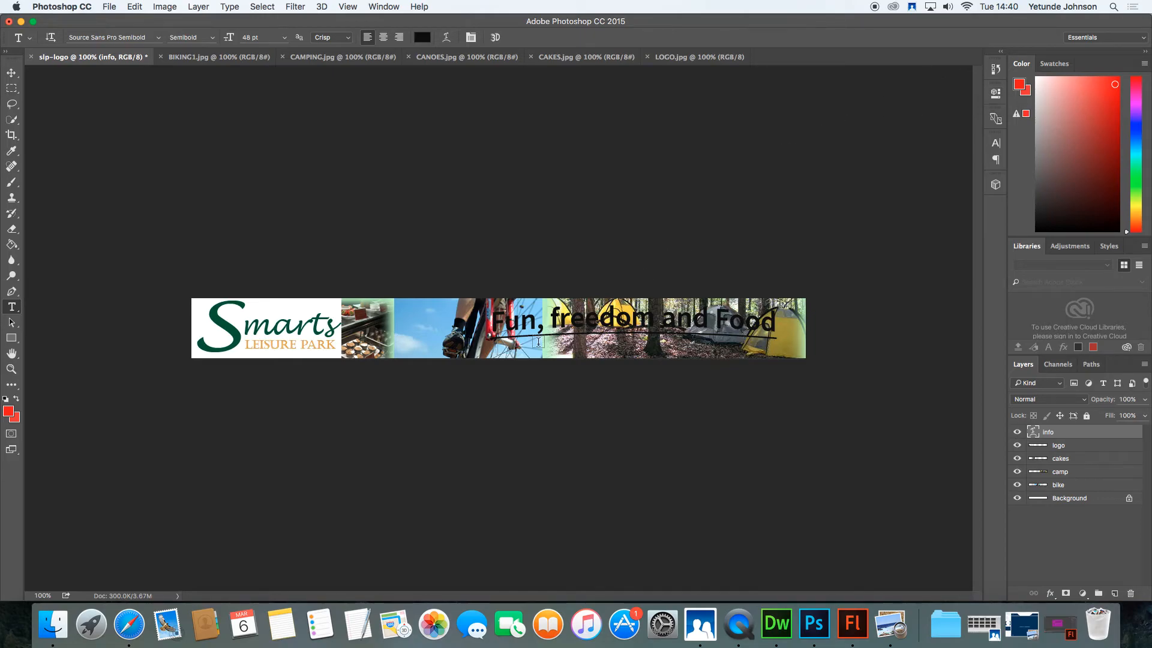
left_click_drag(497, 322, 780, 330)
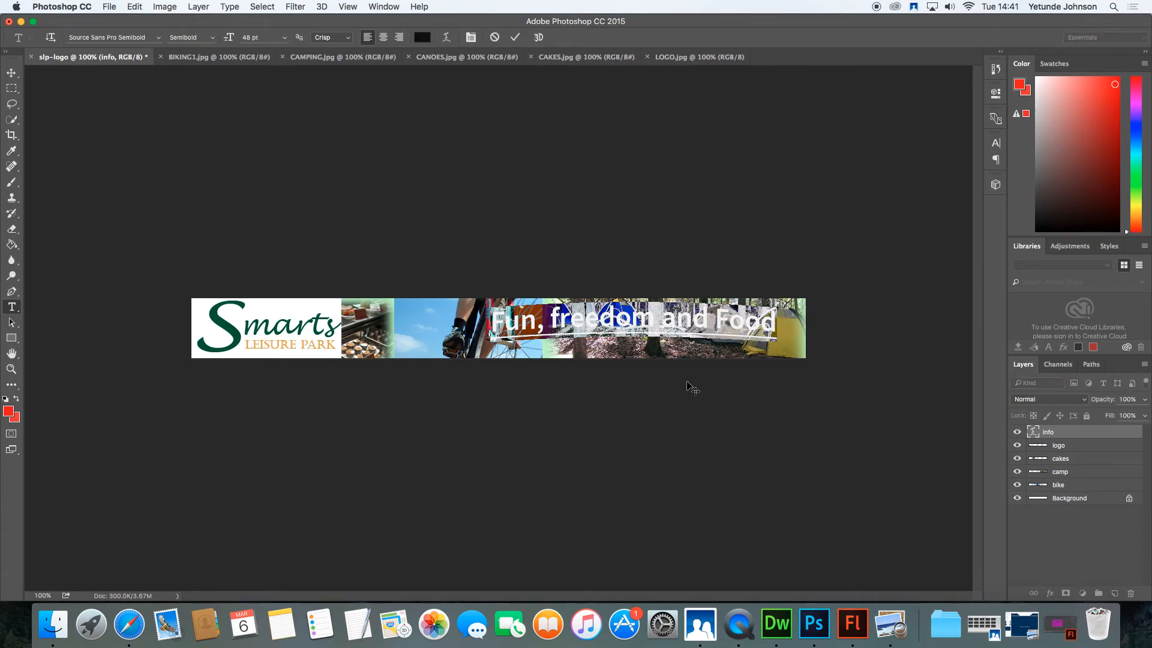
left_click(134, 7)
mouse_move(166, 9)
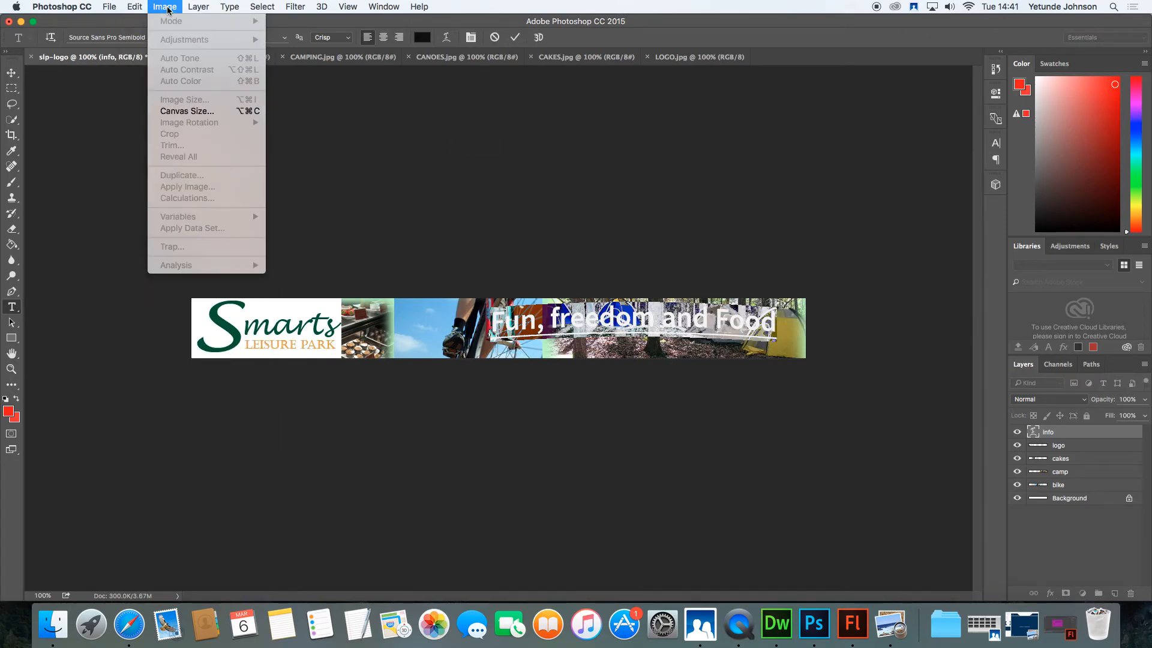
mouse_move(204, 11)
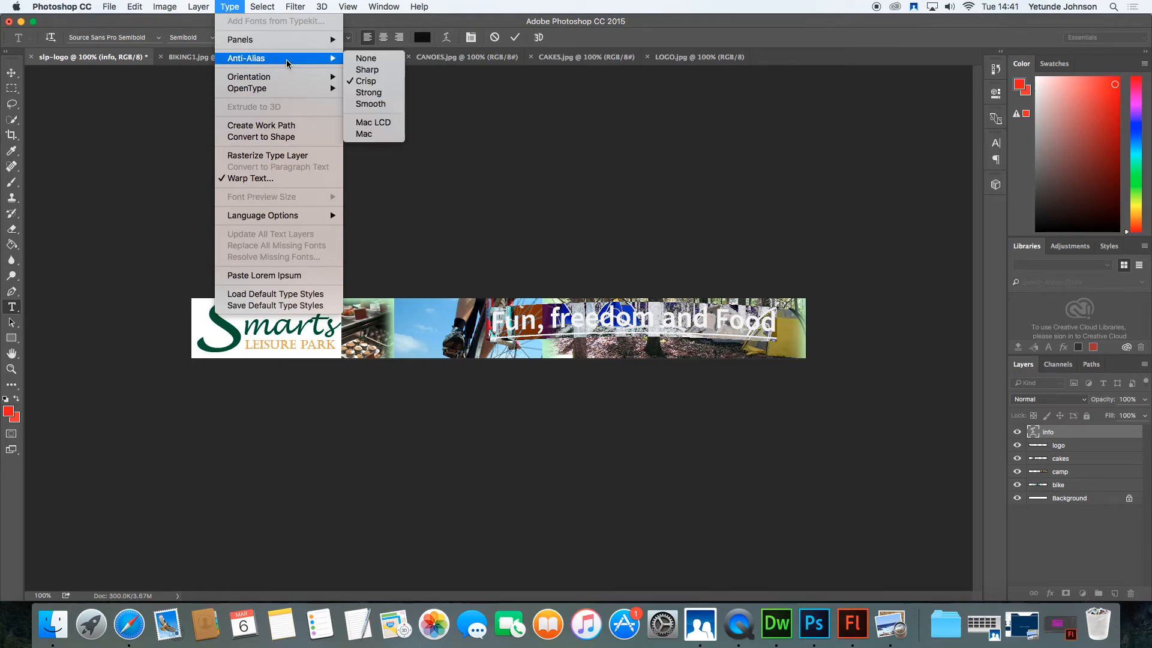
mouse_move(302, 45)
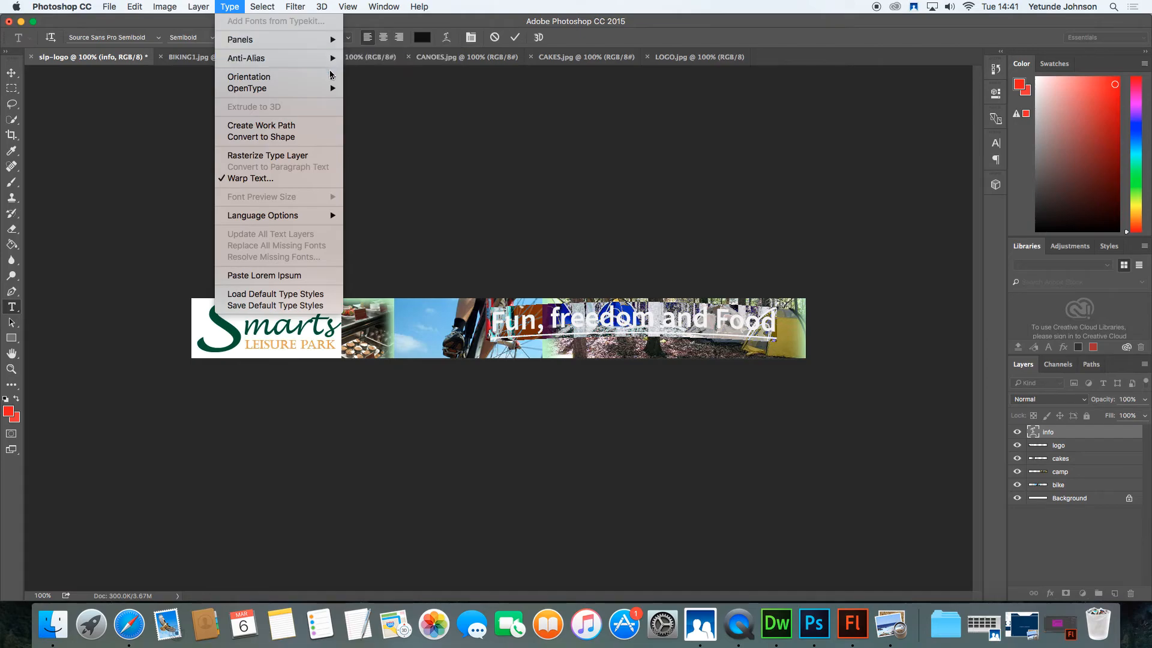
mouse_move(330, 90)
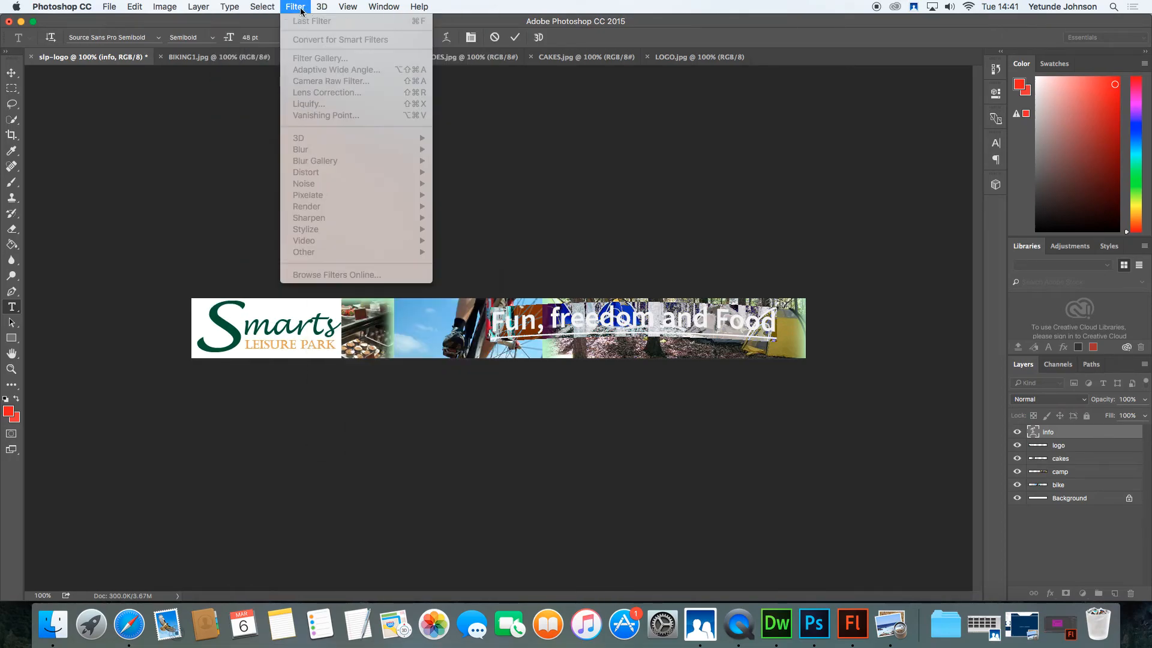
mouse_move(370, 11)
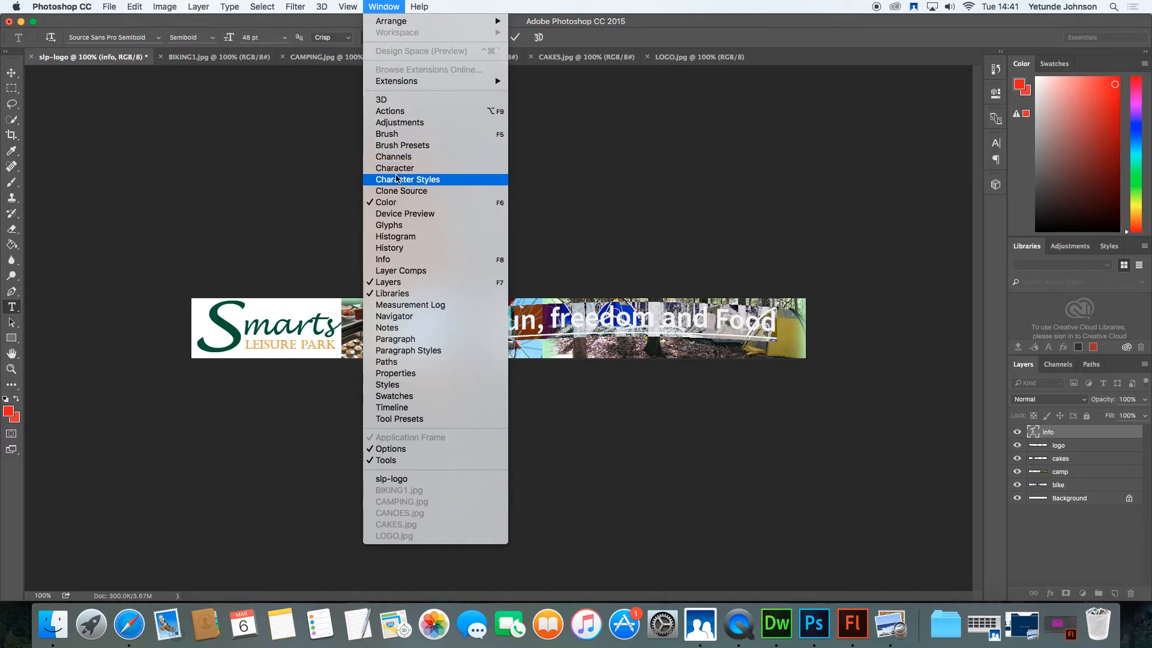
Step: Examine the character styles, paragraph styles and character settings for the selected slogan, then leave the text edit
left_click(395, 179)
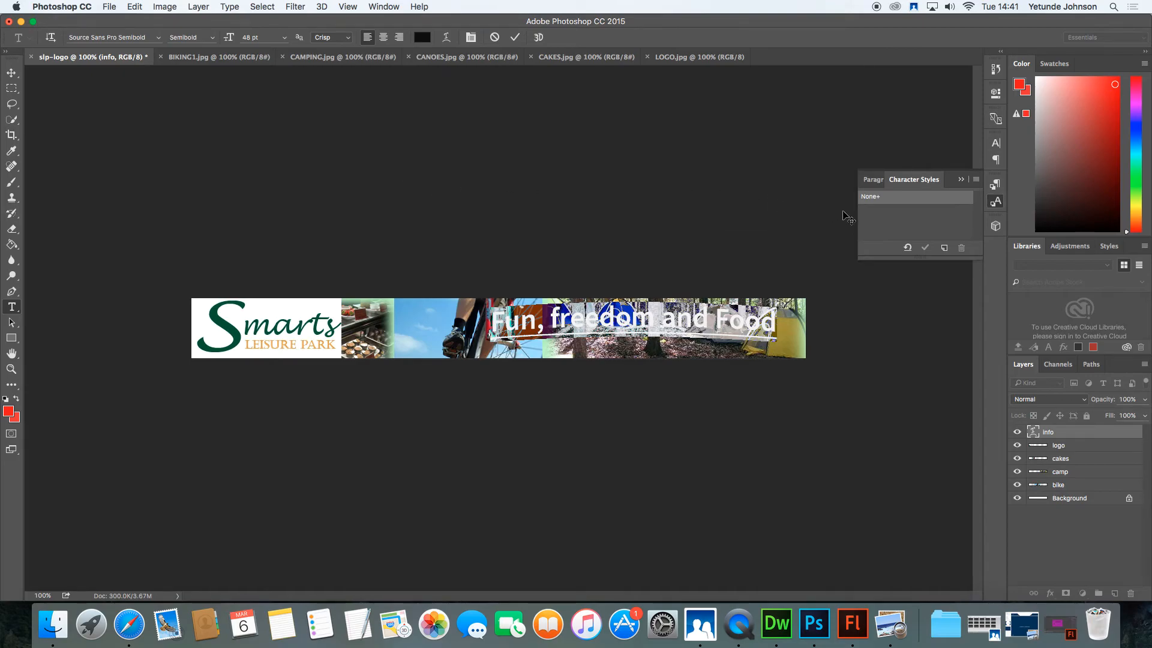
left_click(876, 180)
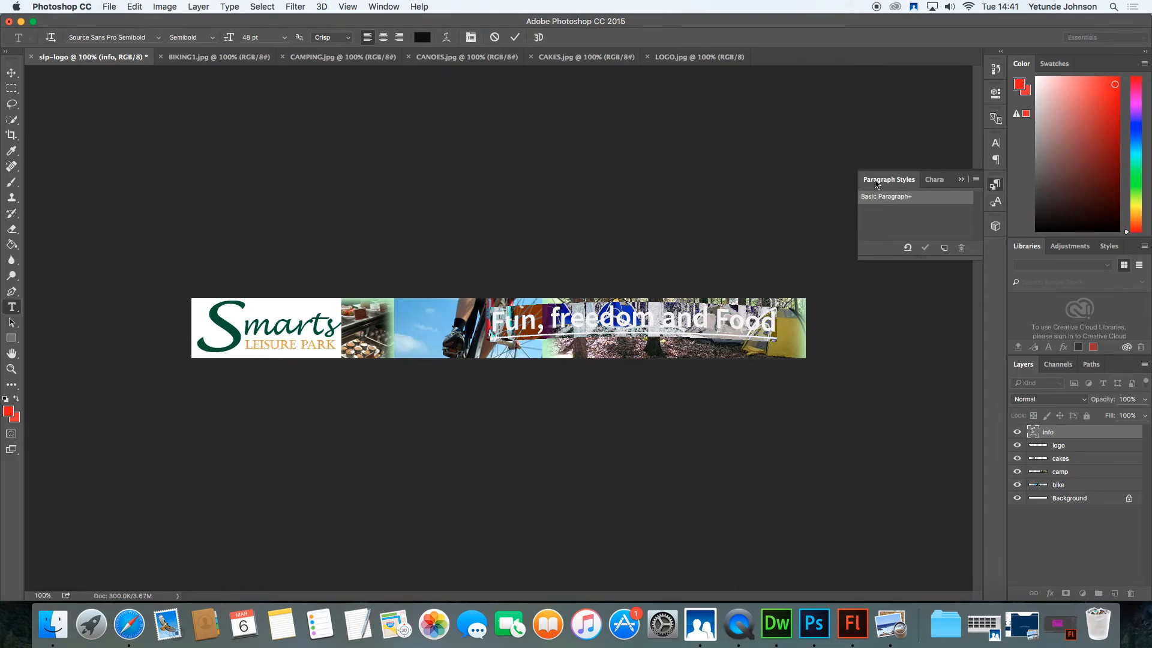
left_click(960, 179)
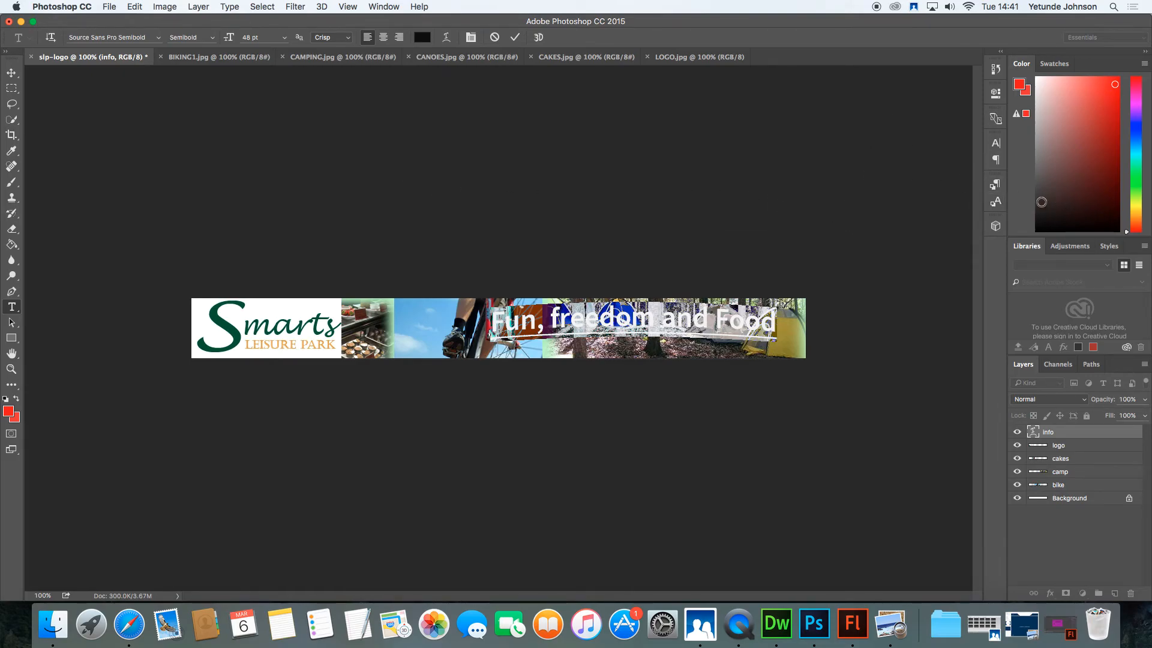
left_click(998, 190)
left_click(997, 190)
left_click(998, 190)
left_click(998, 190)
left_click(995, 144)
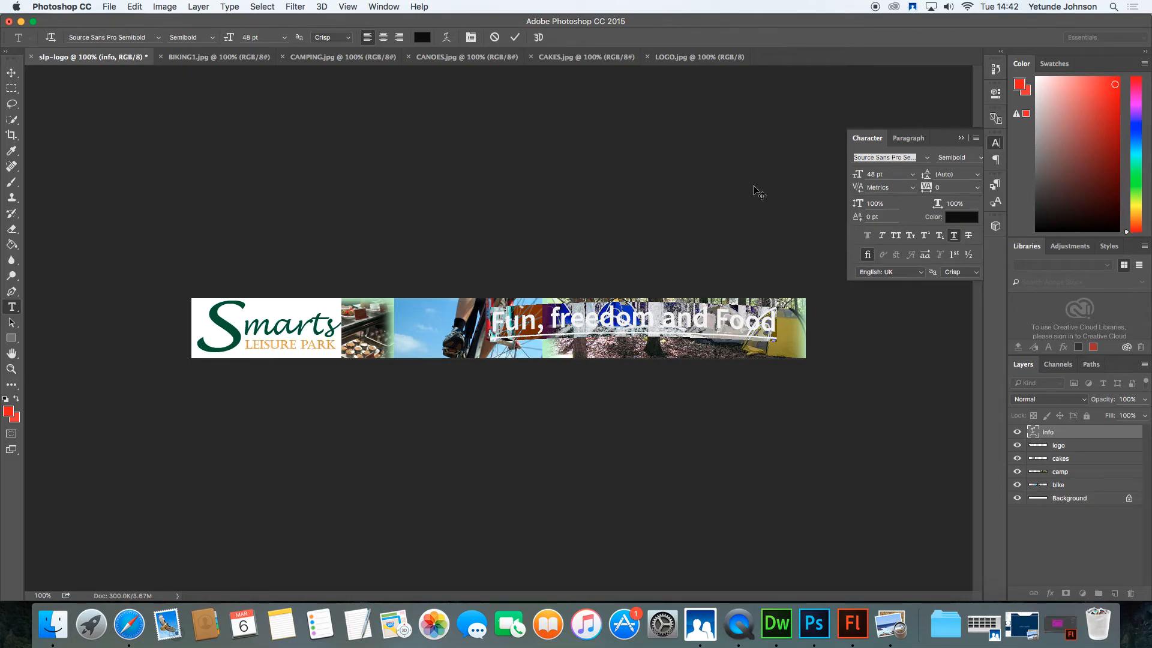
left_click(962, 138)
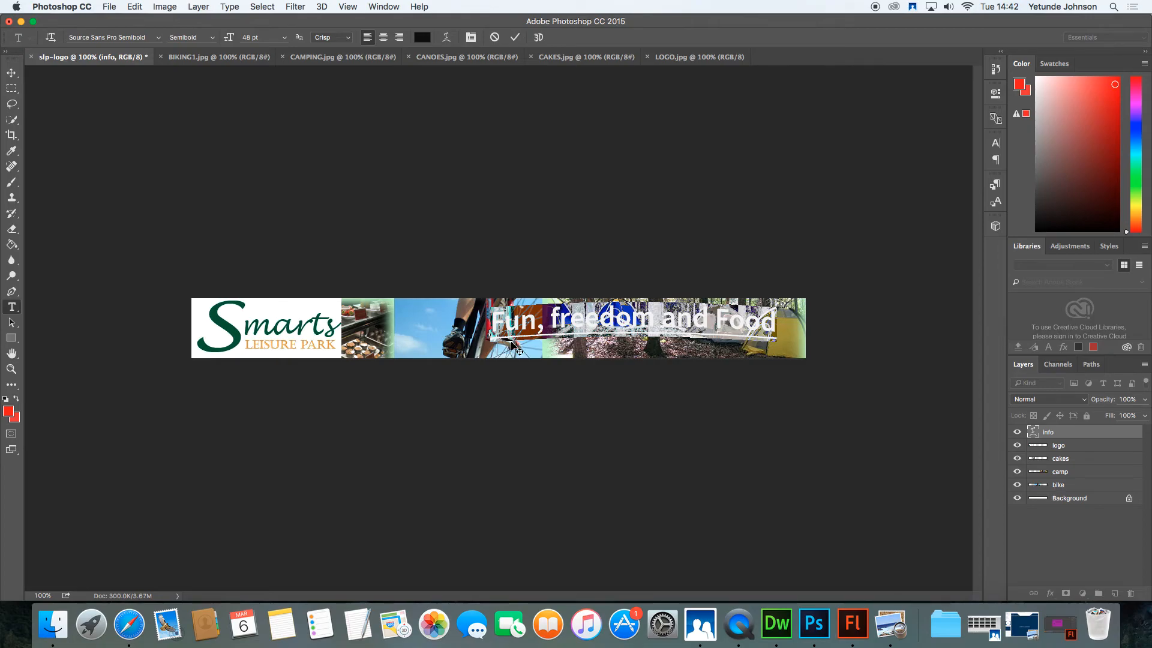
left_click(1082, 438)
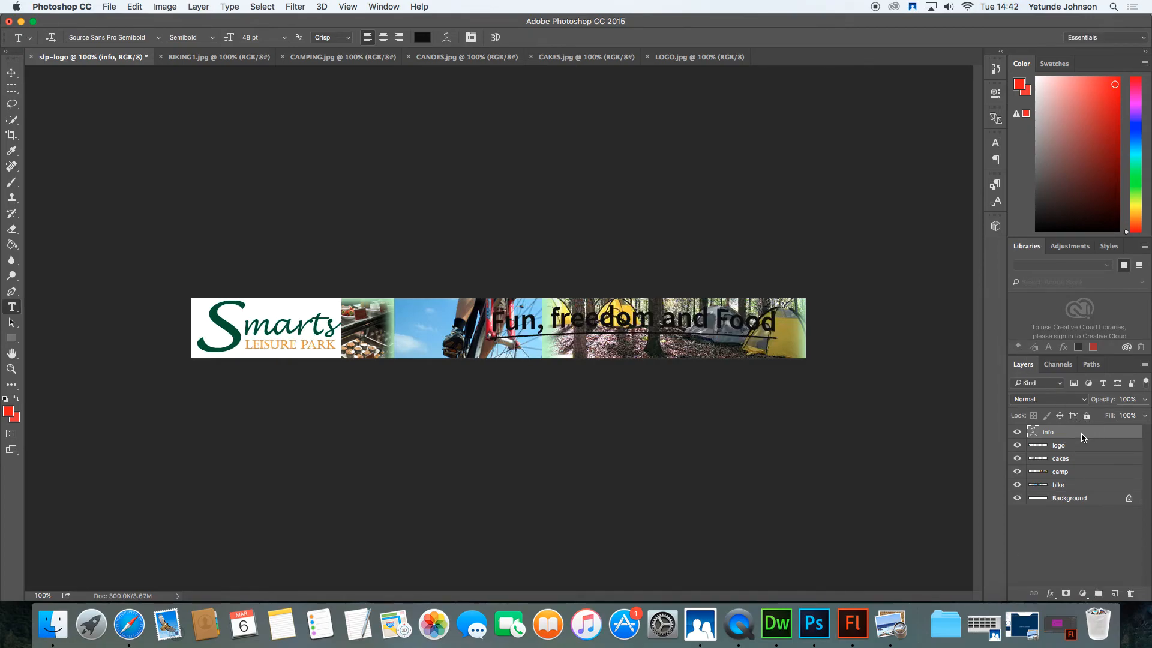
Step: Draw a rectangle about 501 × 67 px covering the slogan and fill it with dark green
left_click(12, 339)
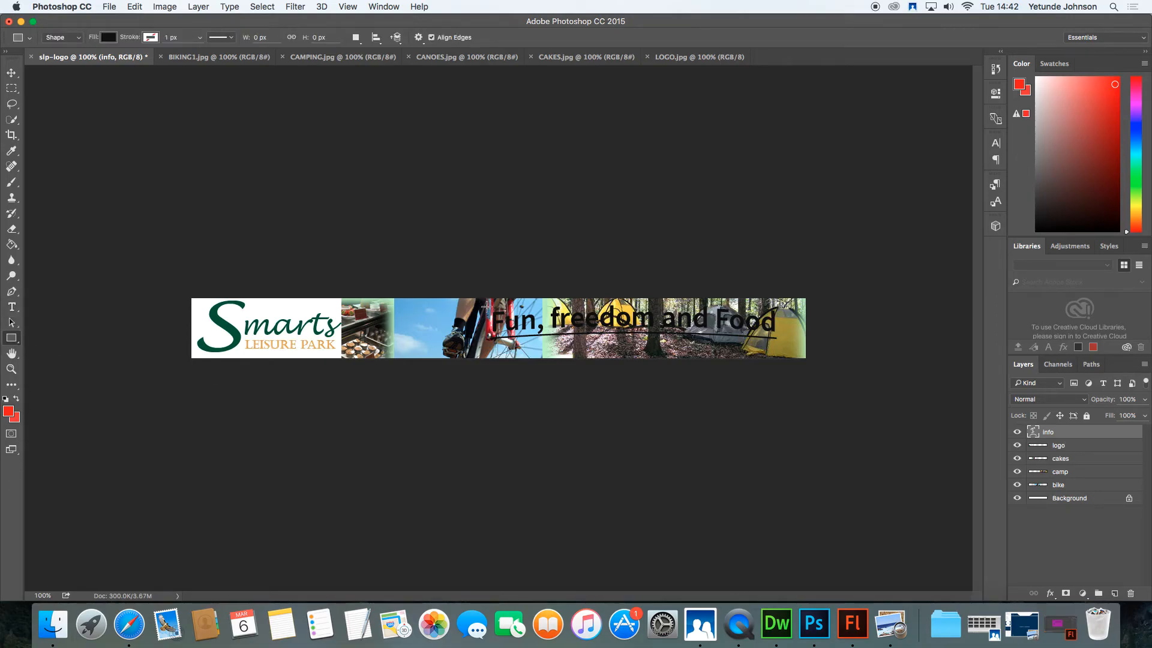
left_click_drag(487, 307, 786, 347)
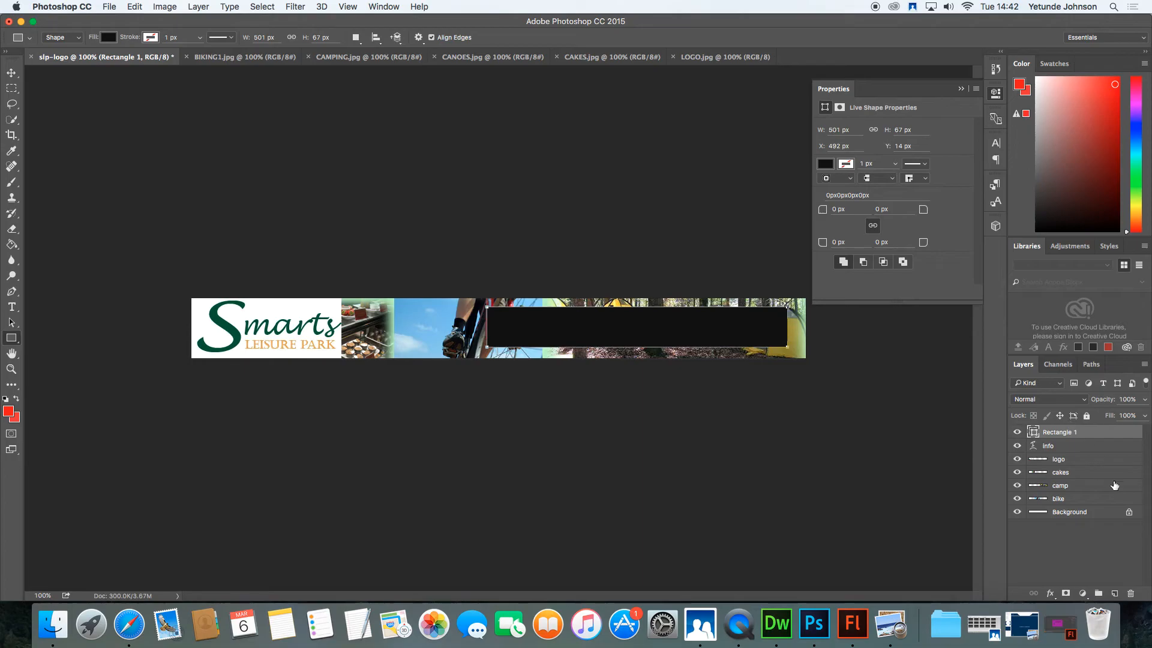
left_click(825, 164)
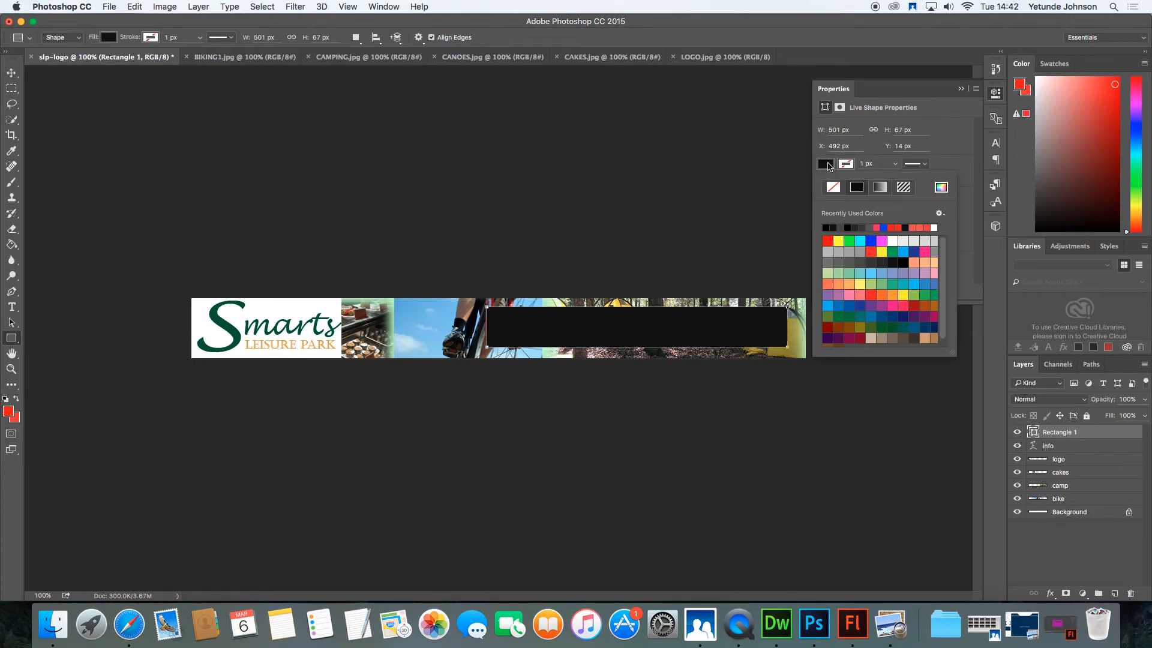
left_click(897, 328)
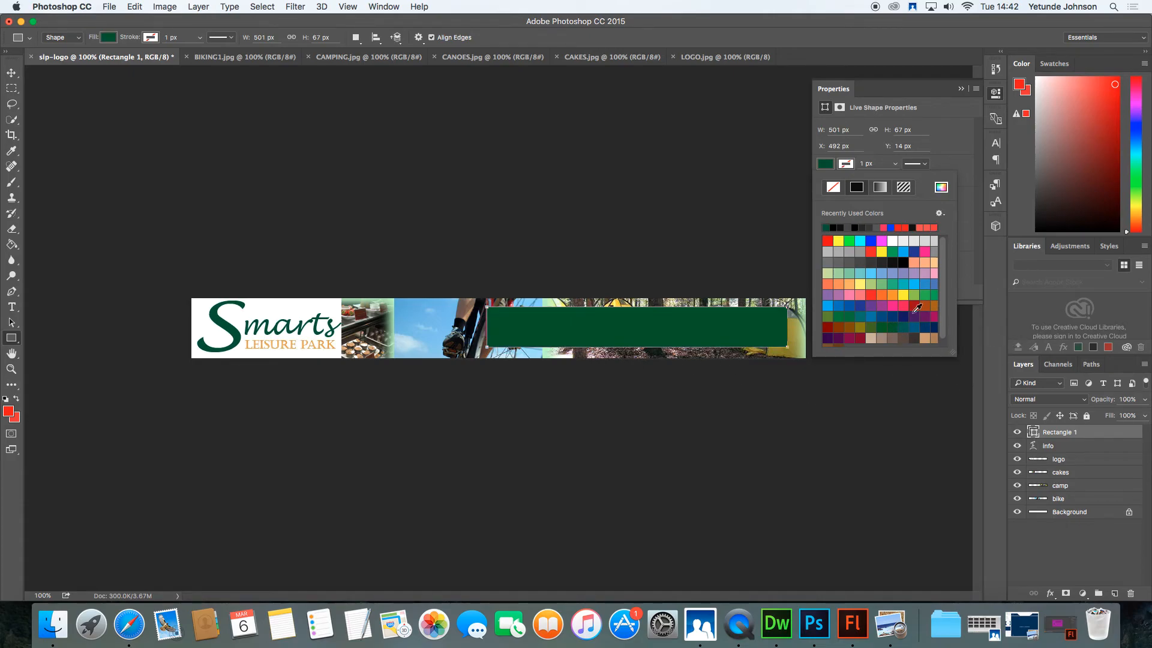
Step: Give the green rectangle a tan stroke and move its layer beneath the slogan's info layer
left_click(926, 164)
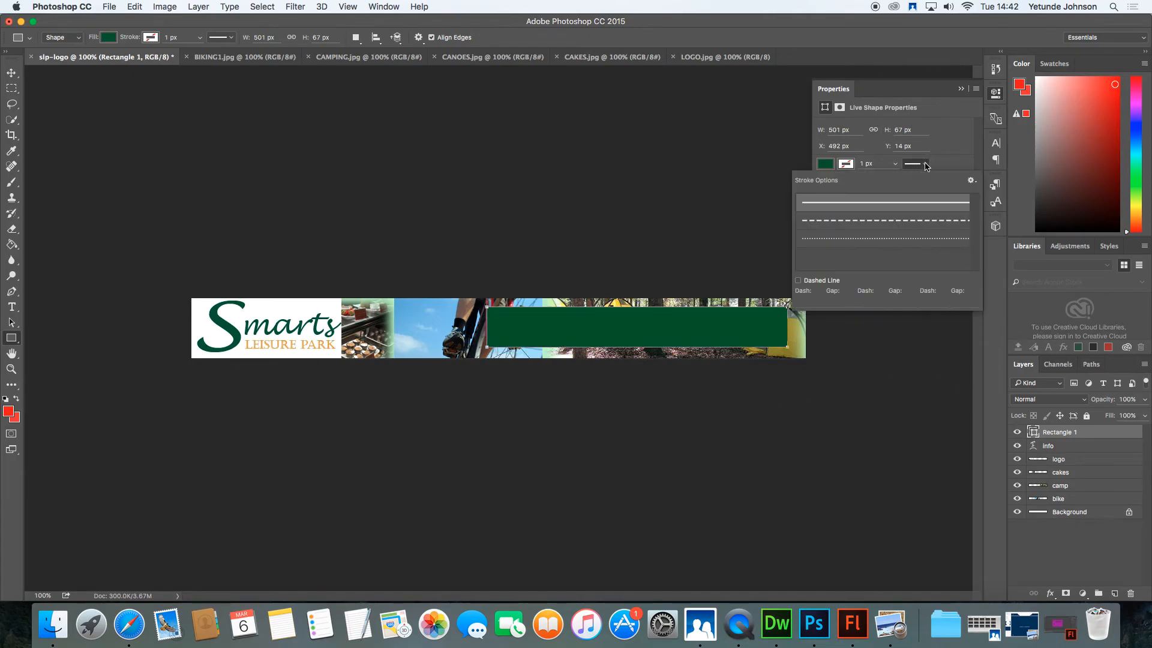
left_click(926, 166)
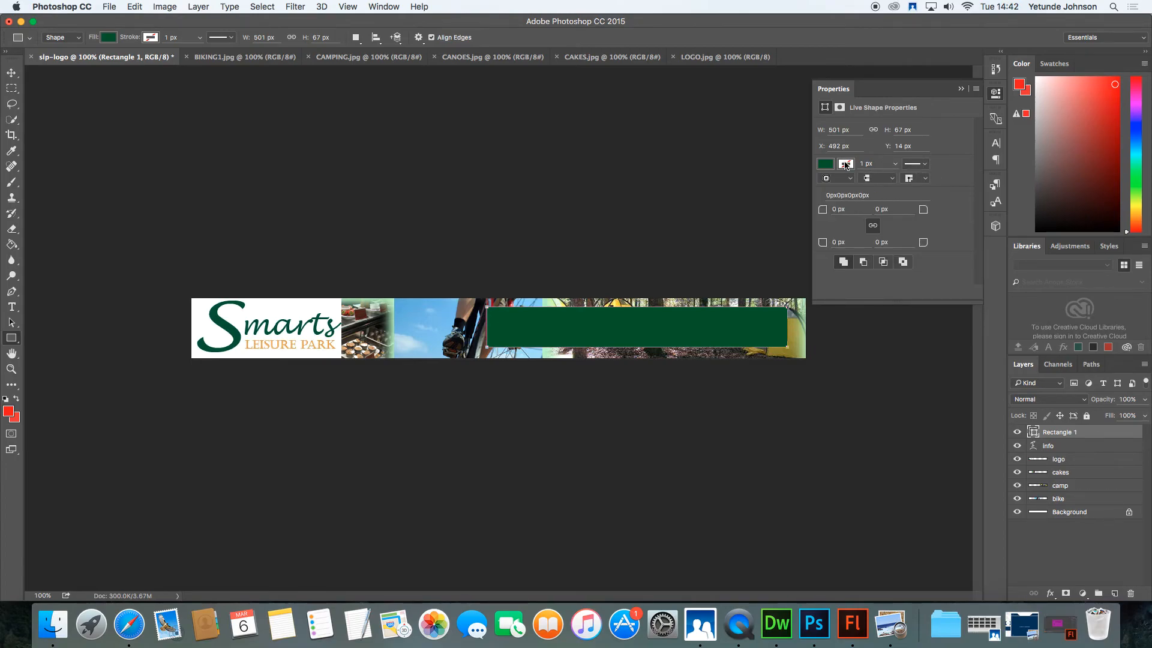
left_click(846, 164)
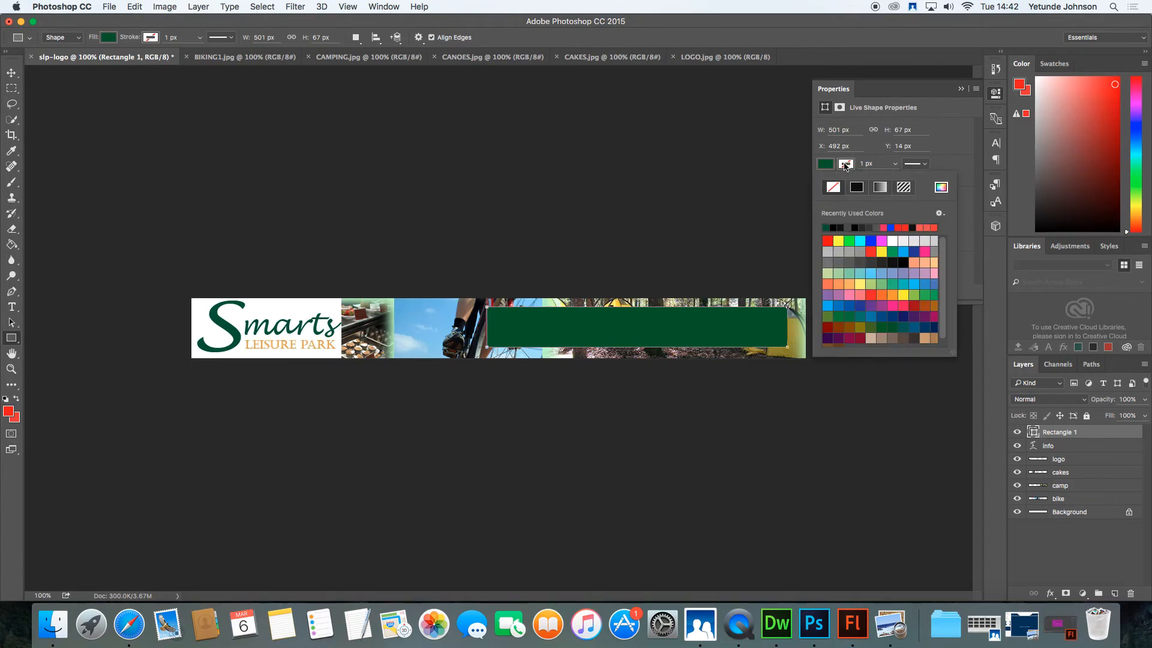
left_click(924, 340)
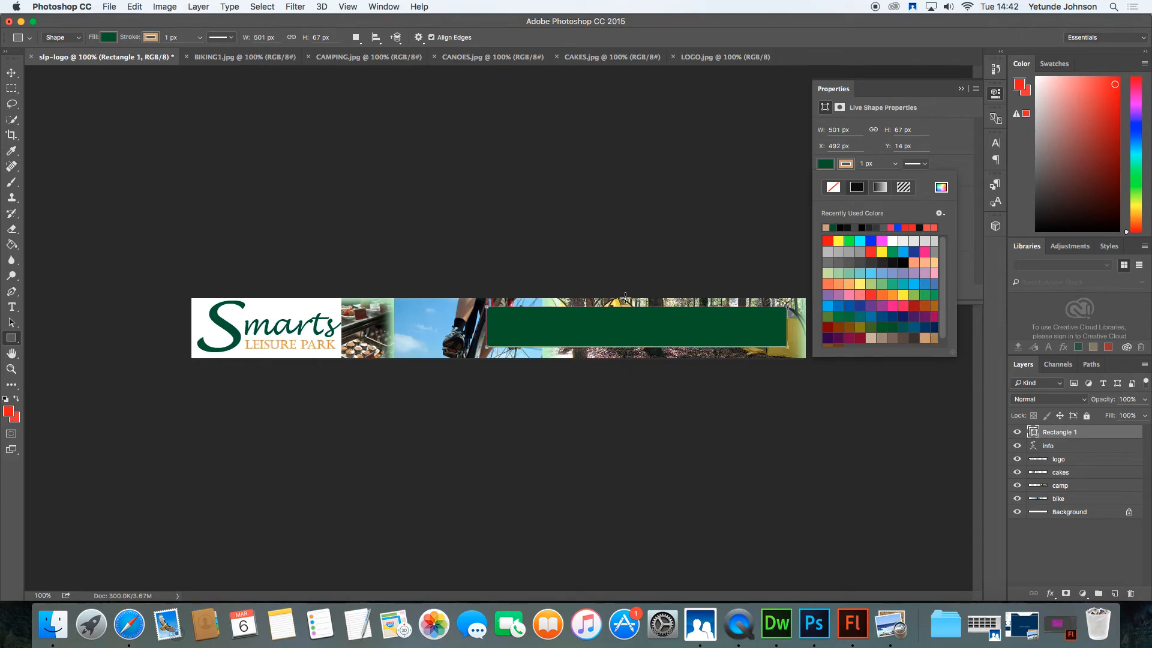
left_click(1079, 433)
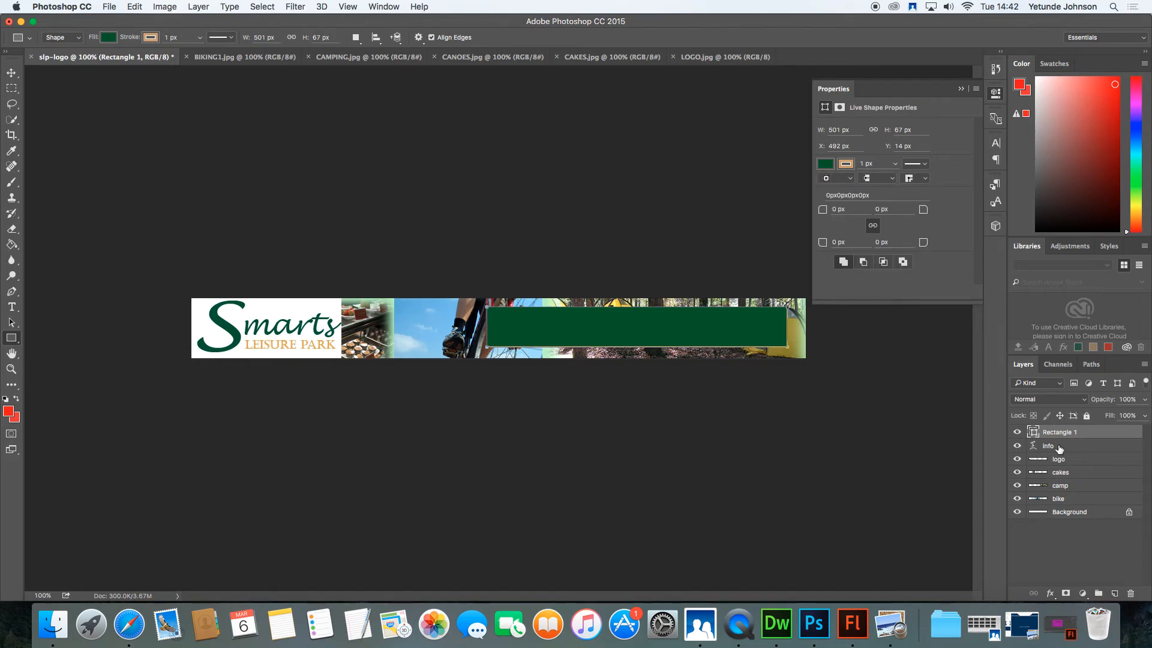
left_click_drag(1065, 432, 1063, 454)
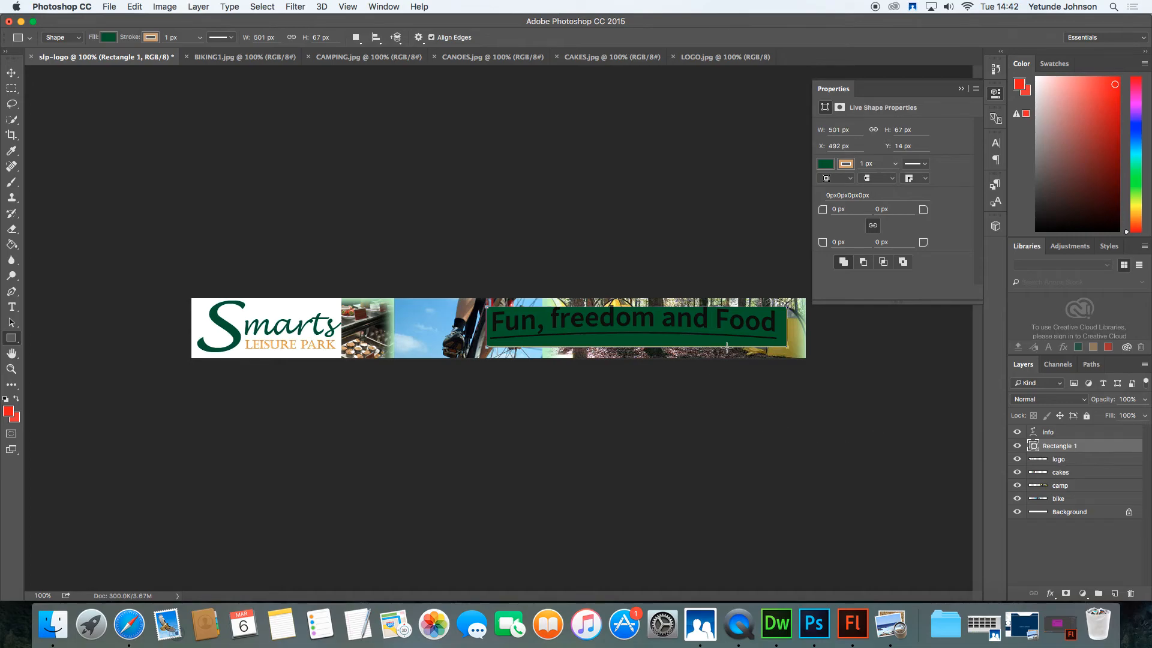
Step: Change the text colour of the "Fun, freedom and Food" slogan to white
left_click(1049, 433)
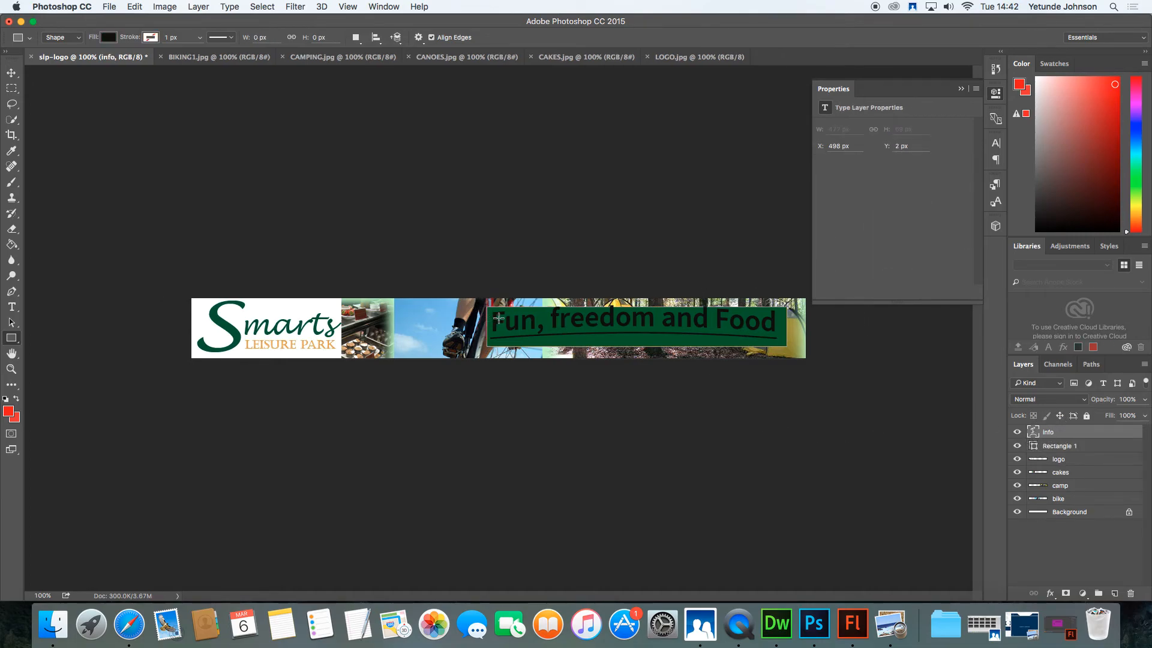
left_click(491, 324)
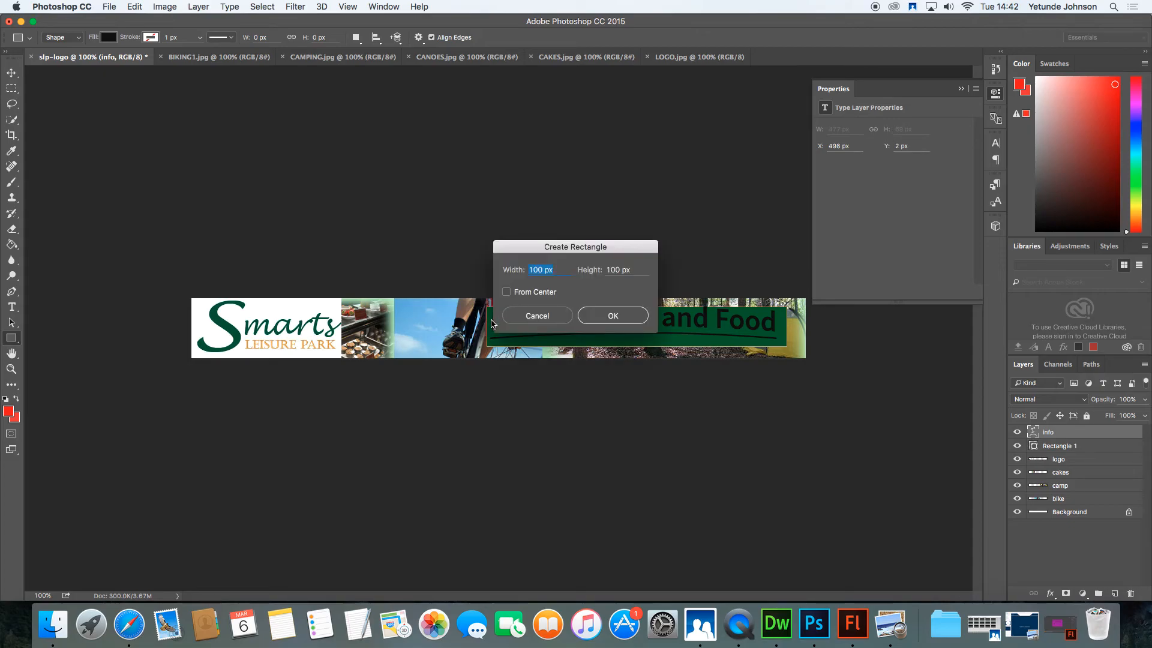
left_click(550, 318)
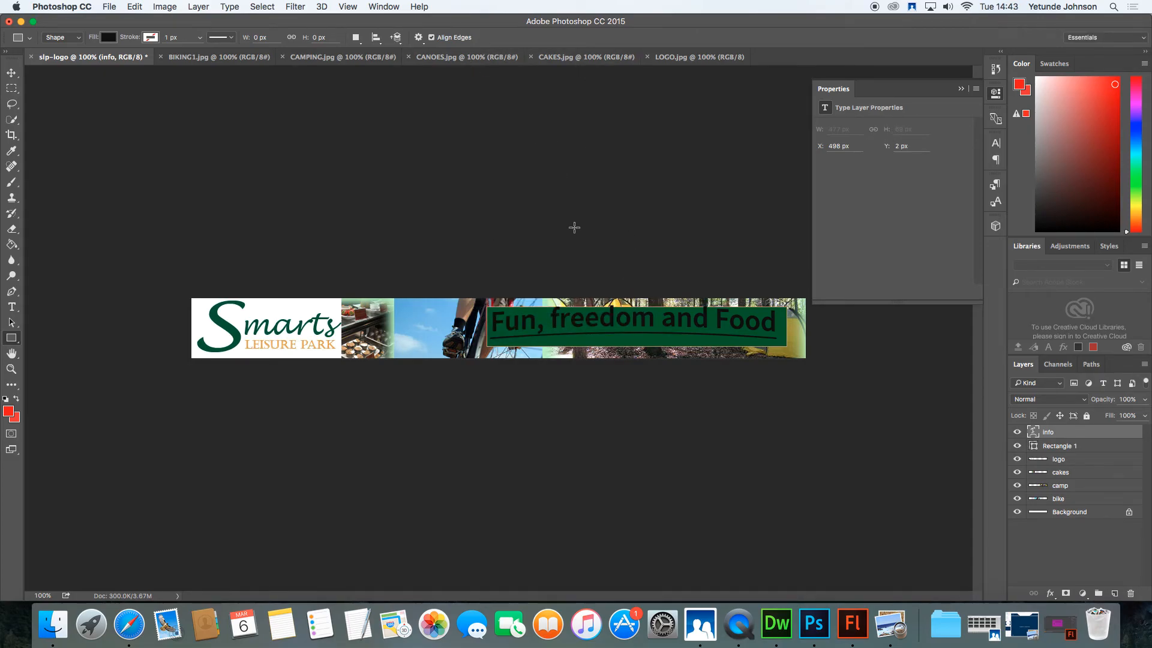
left_click(11, 306)
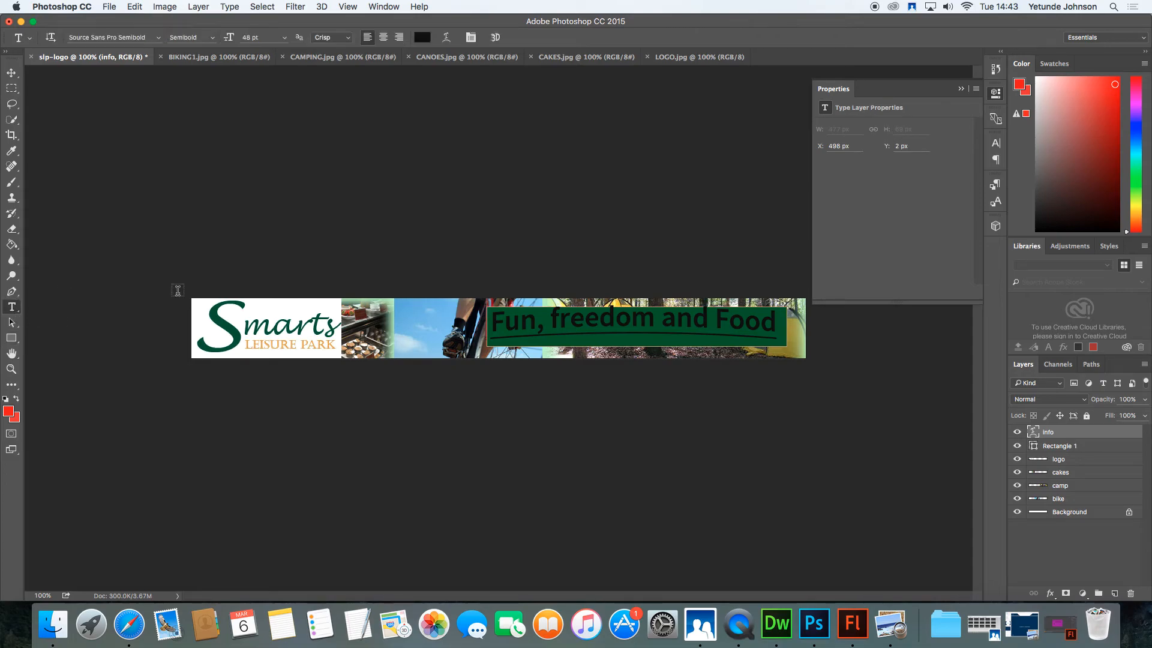
left_click_drag(495, 325, 982, 355)
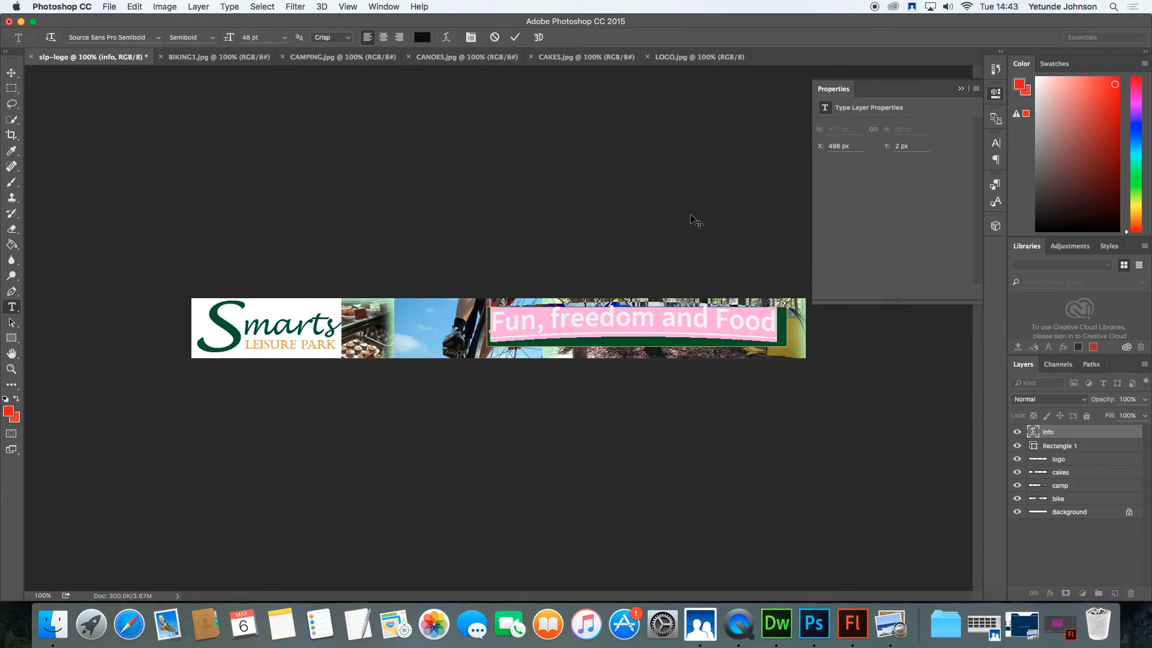
left_click(426, 40)
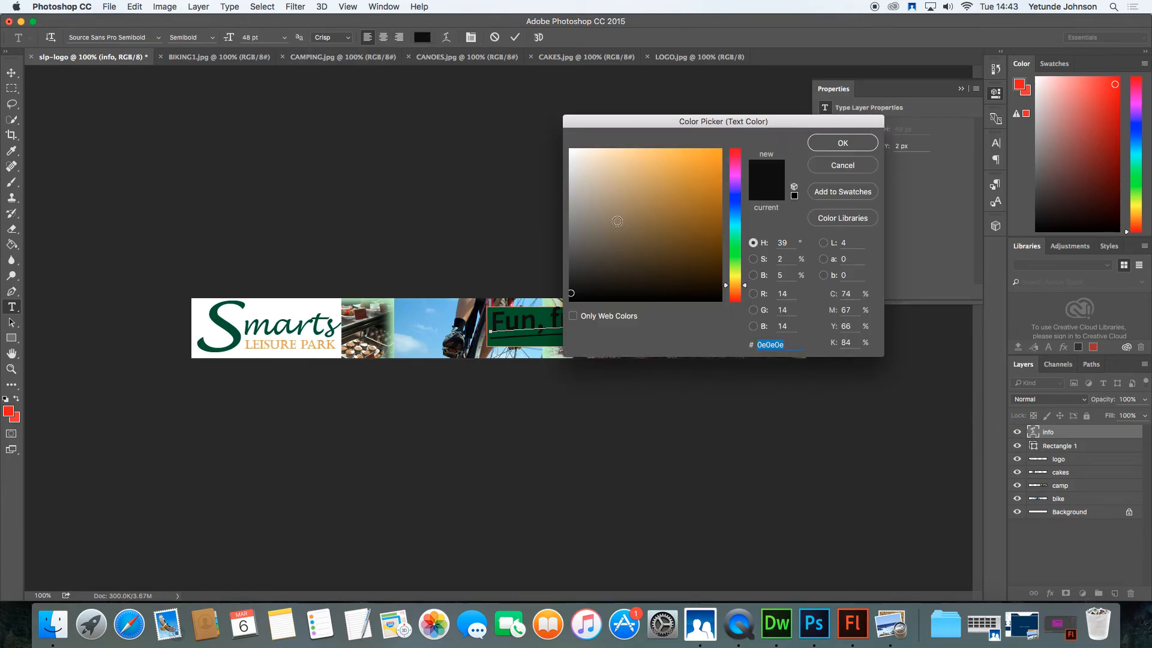
left_click(642, 242)
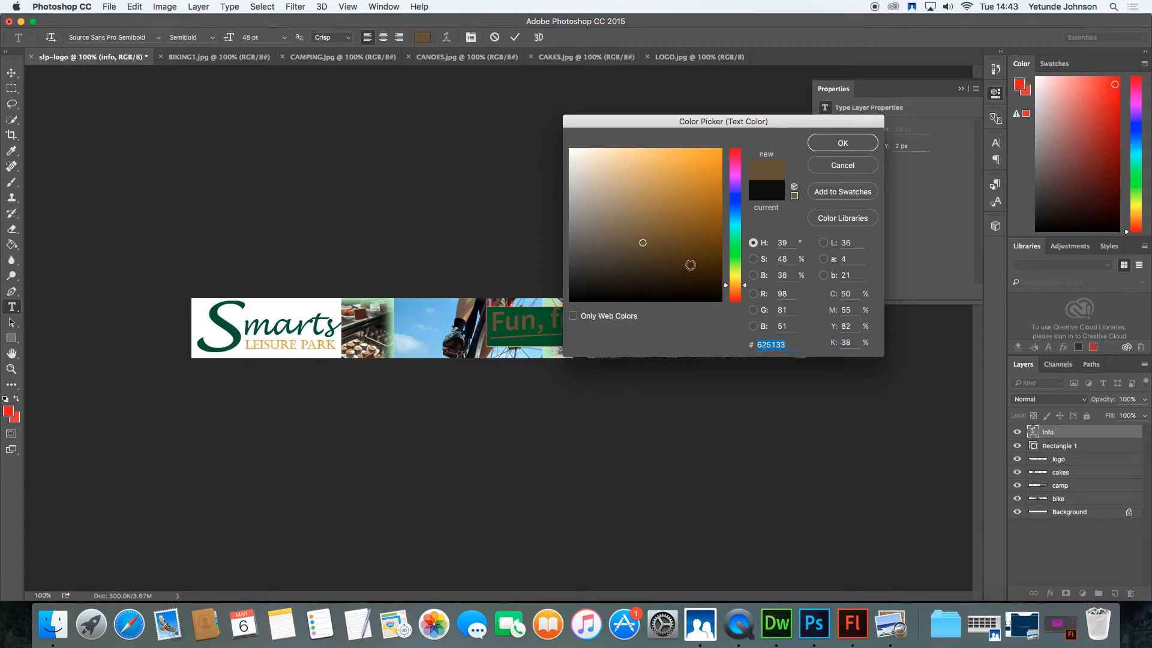
left_click(664, 172)
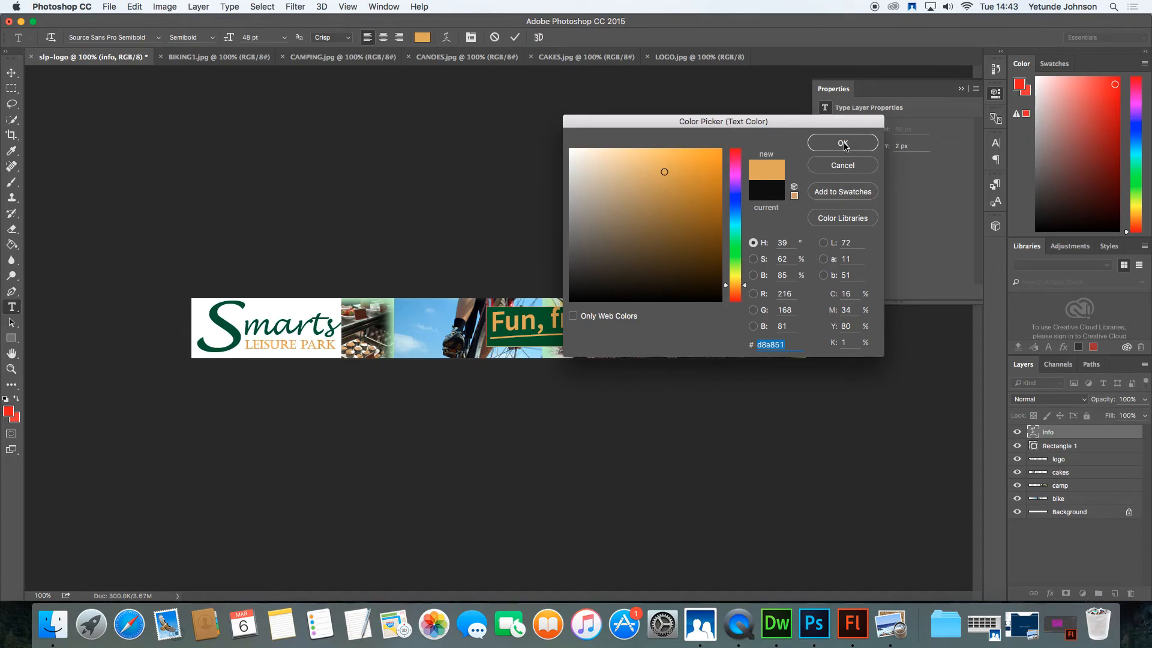
left_click(573, 151)
left_click(834, 155)
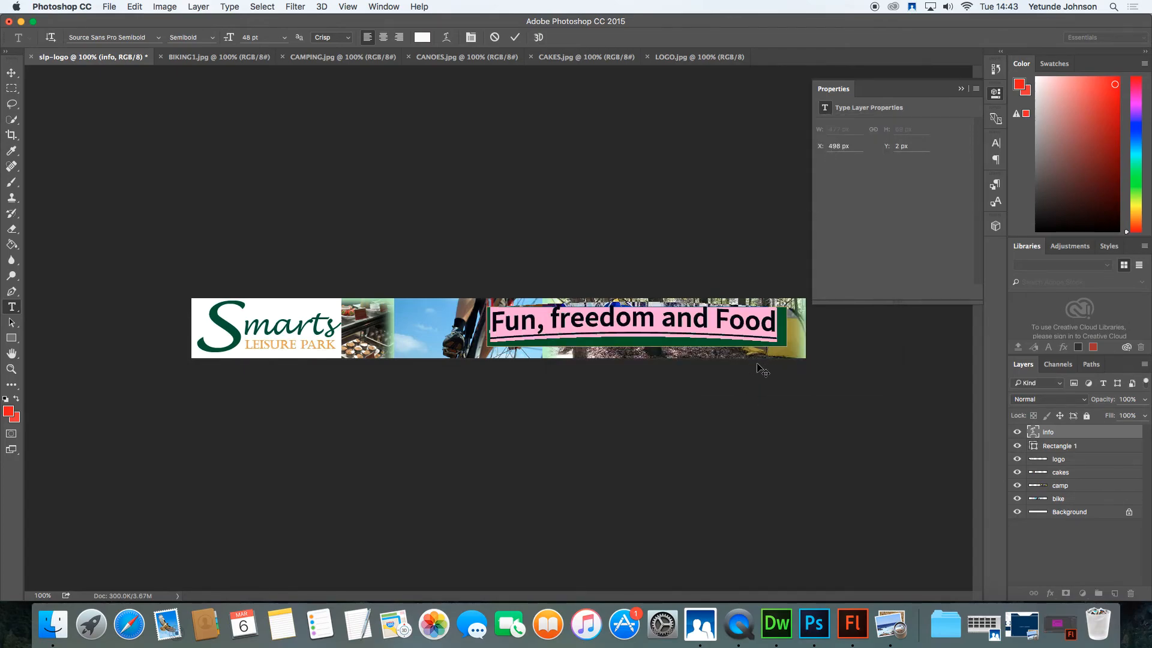
Step: Reduce the slogan's font size to 36 pt, centre the text over the green rectangle and commit the edit
left_click(287, 40)
left_click(258, 160)
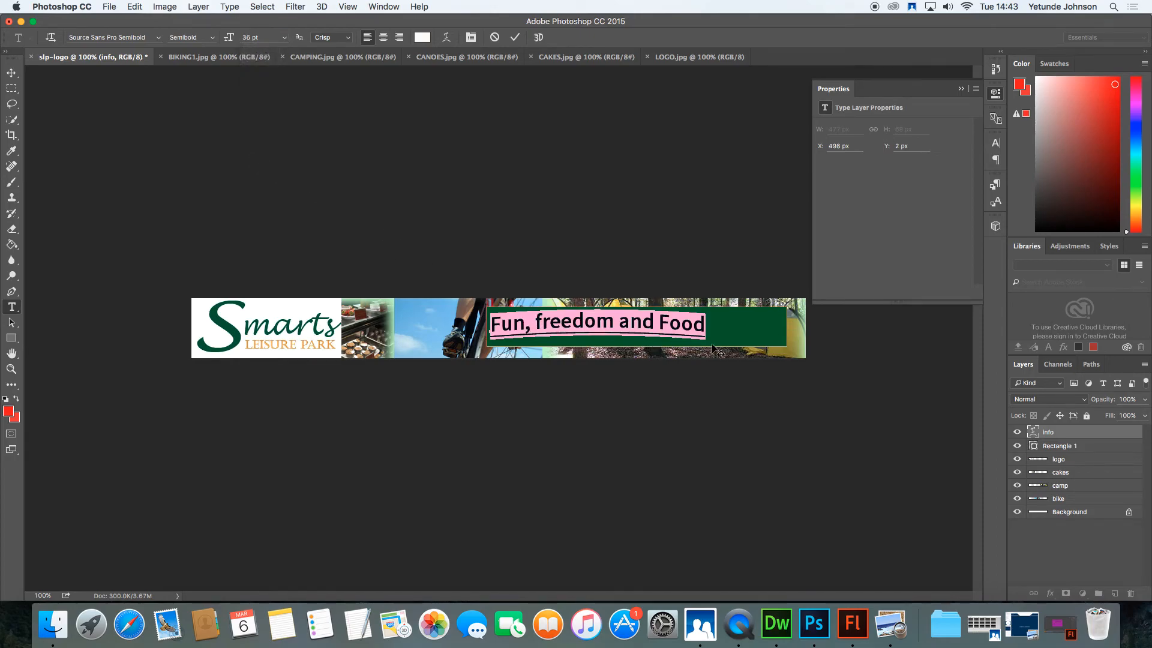
left_click_drag(661, 344, 703, 346)
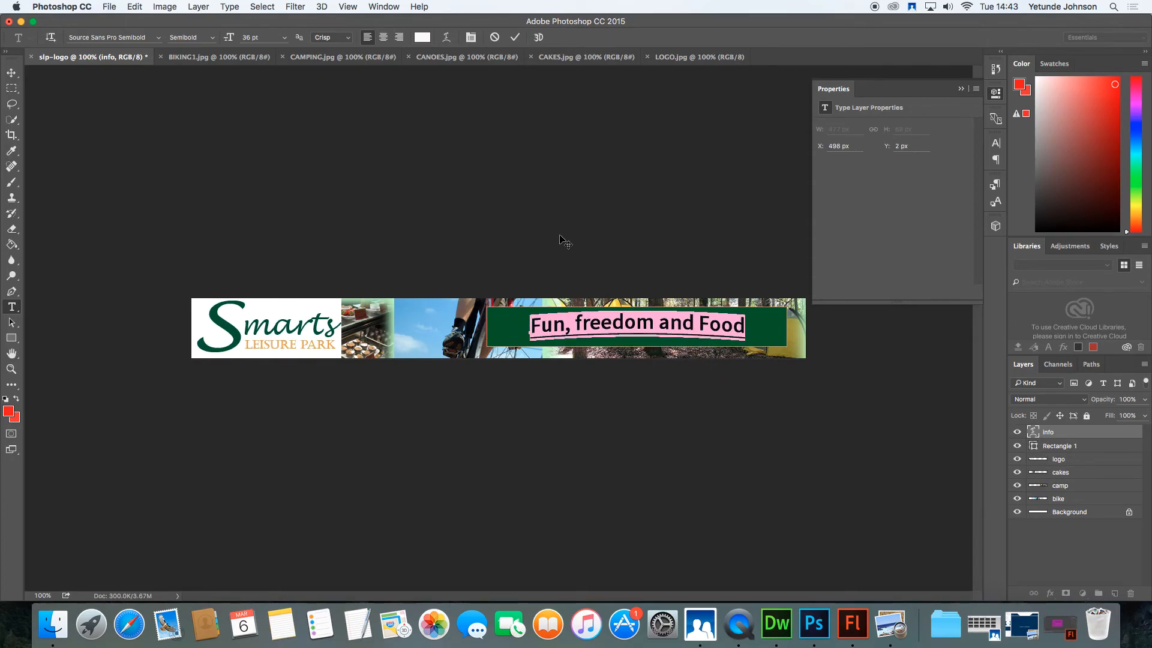
left_click(515, 37)
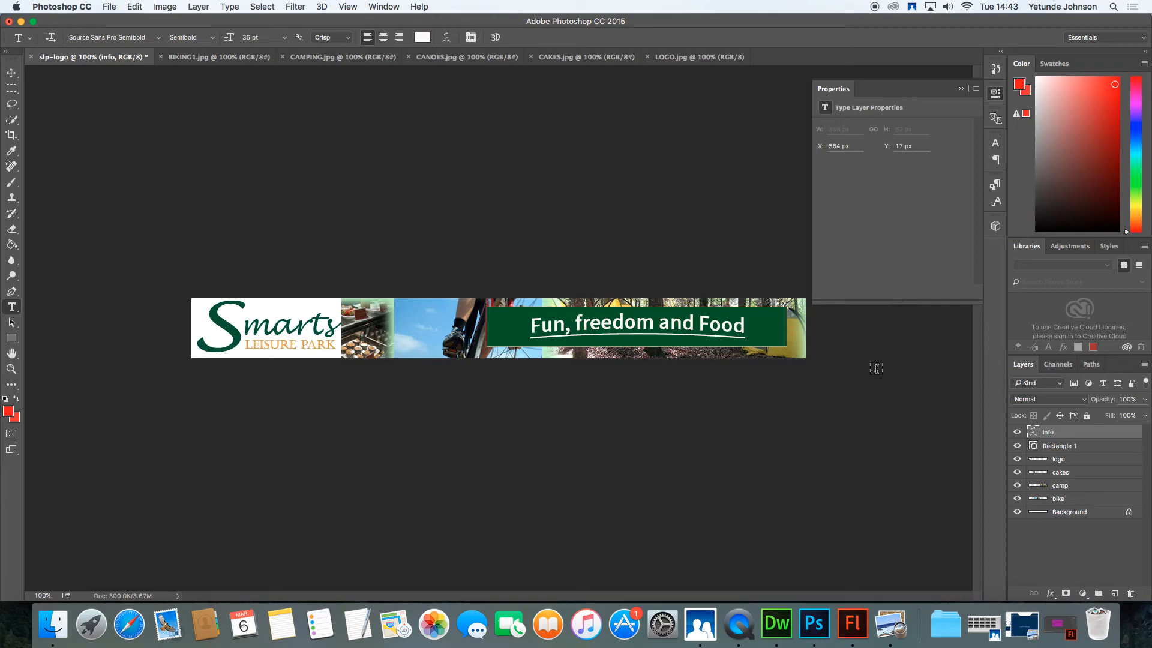
Step: Transform the green rectangle to about 381 × 64 px so it fits closely around the slogan
left_click(1046, 443)
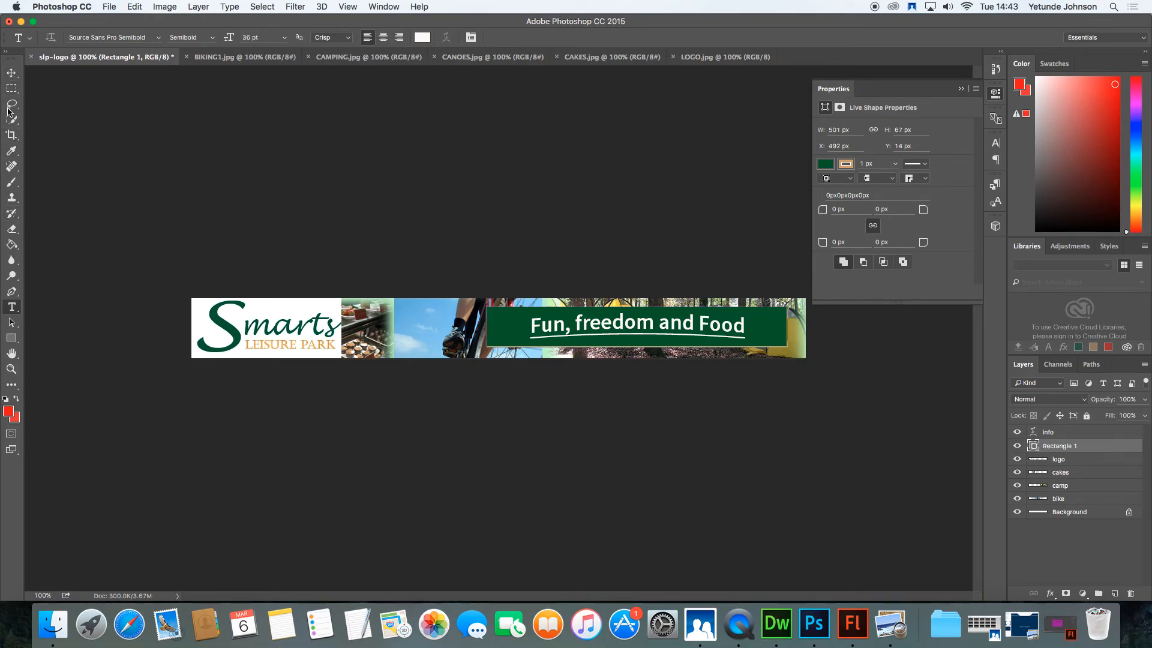
left_click(11, 322)
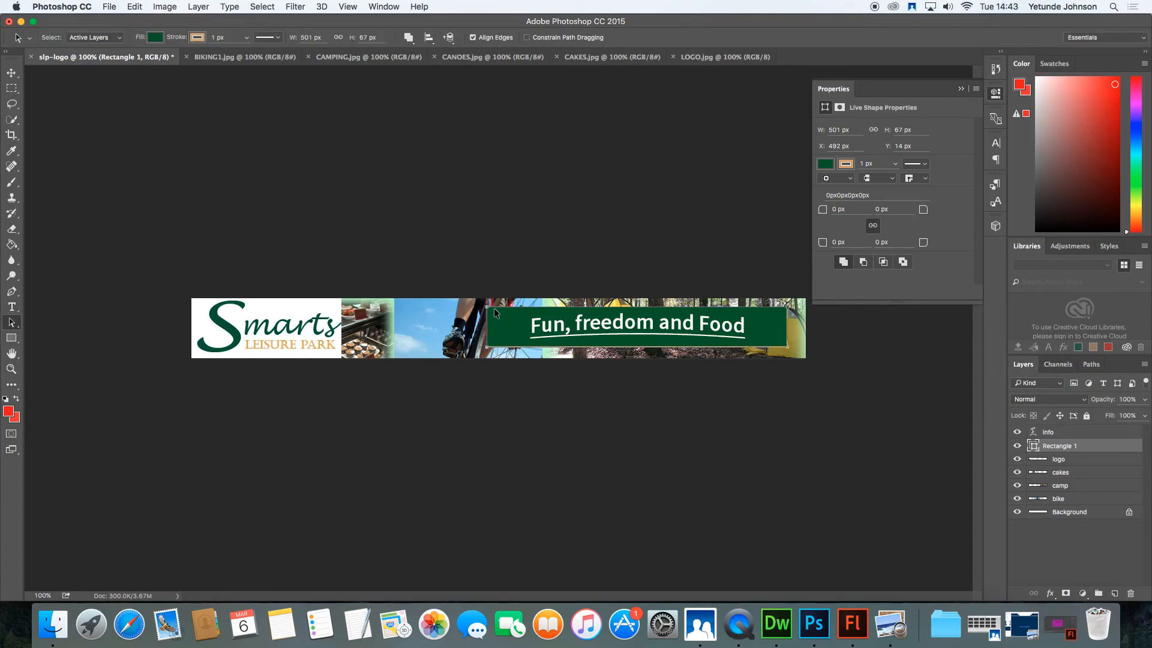
left_click_drag(487, 309, 501, 310)
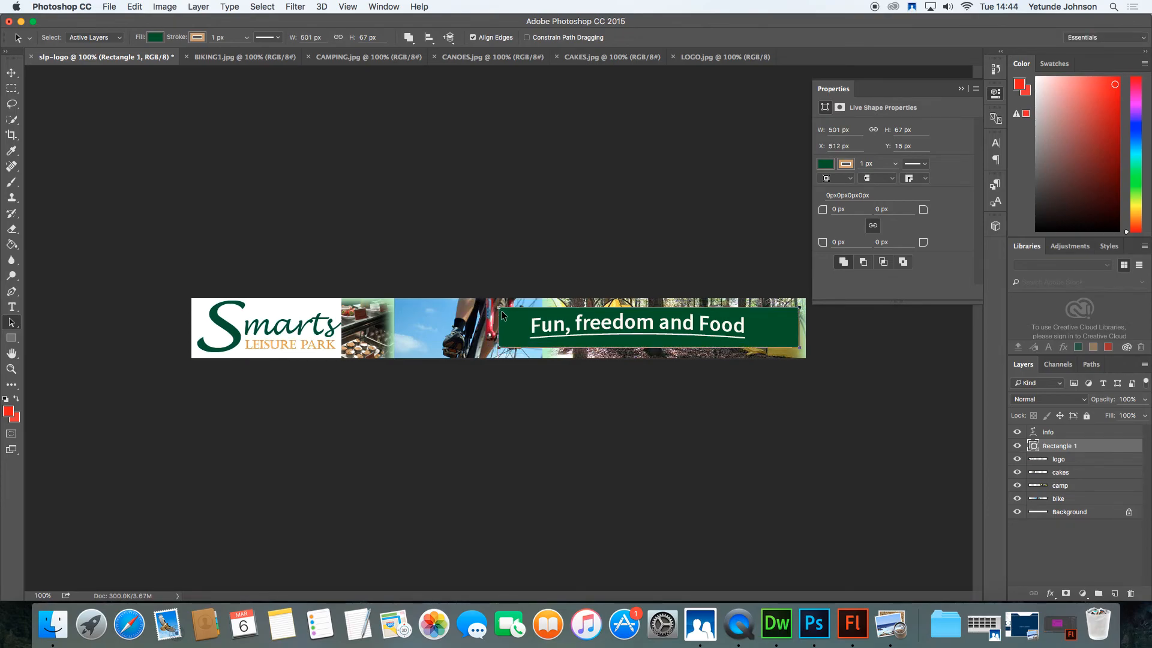
left_click(134, 8)
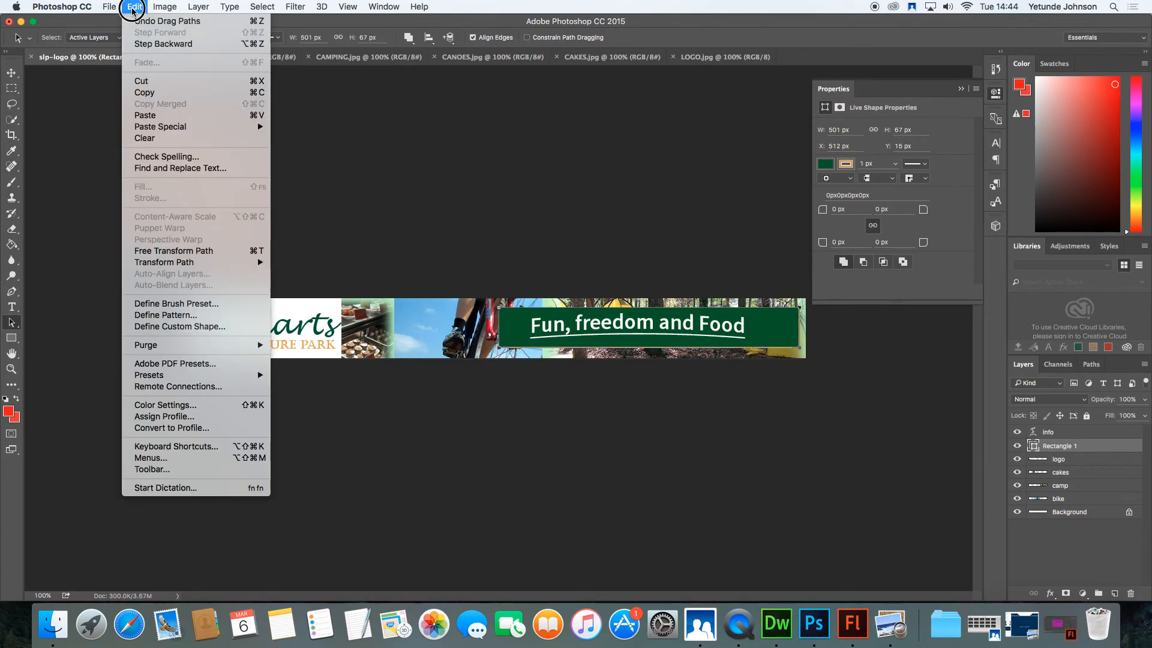
mouse_move(198, 262)
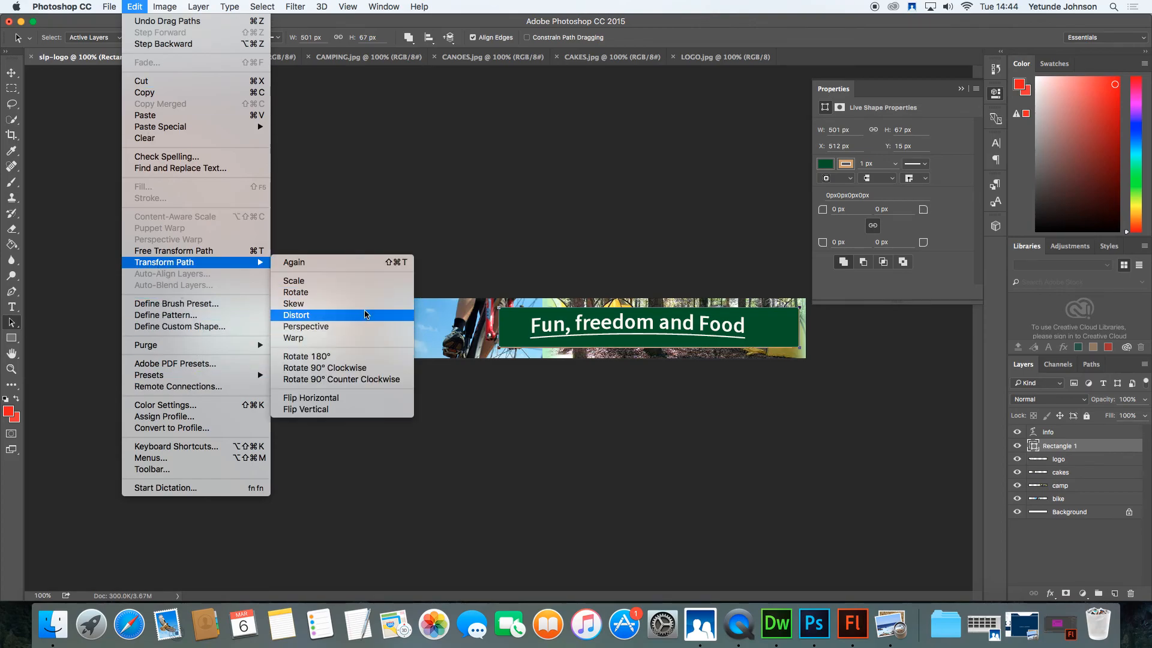
left_click(545, 391)
key("super+t")
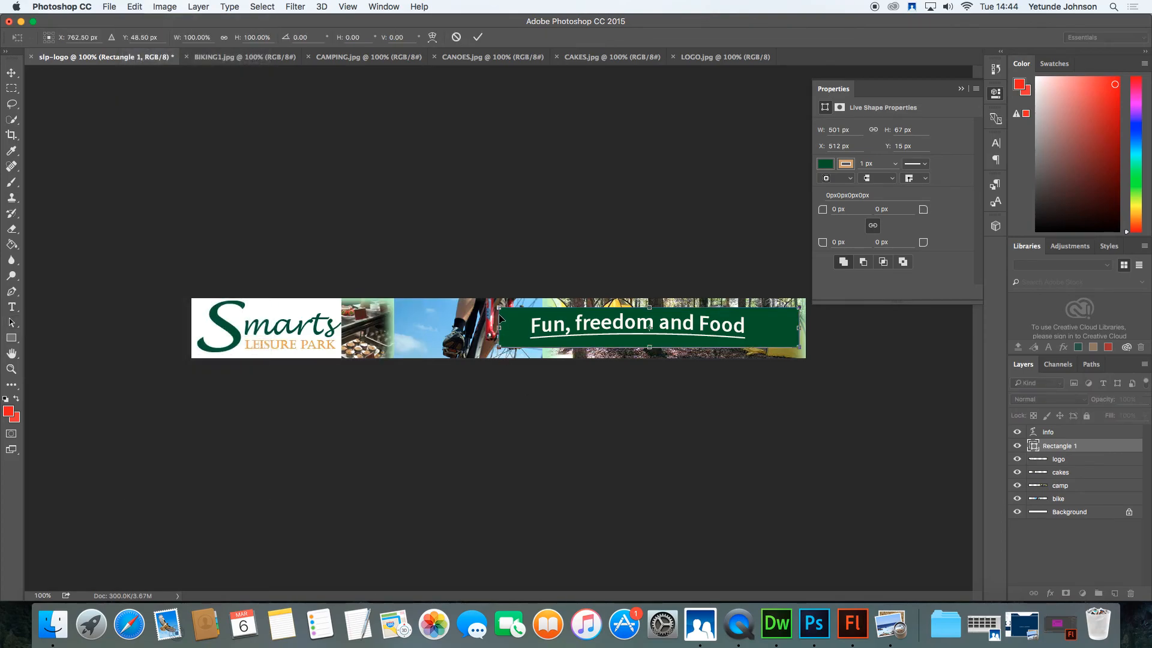
left_click_drag(498, 309, 526, 312)
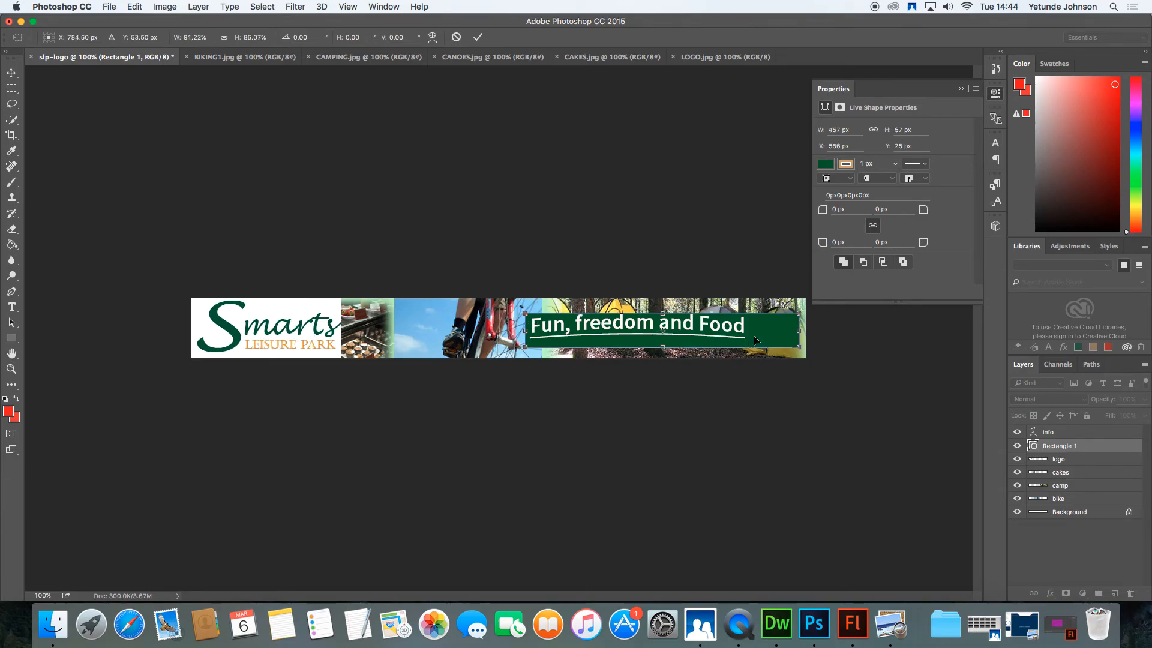
mouse_move(764, 337)
left_mouse_down()
mouse_move(747, 332)
mouse_move(778, 324)
mouse_move(751, 327)
left_mouse_up()
left_click_drag(502, 328, 523, 329)
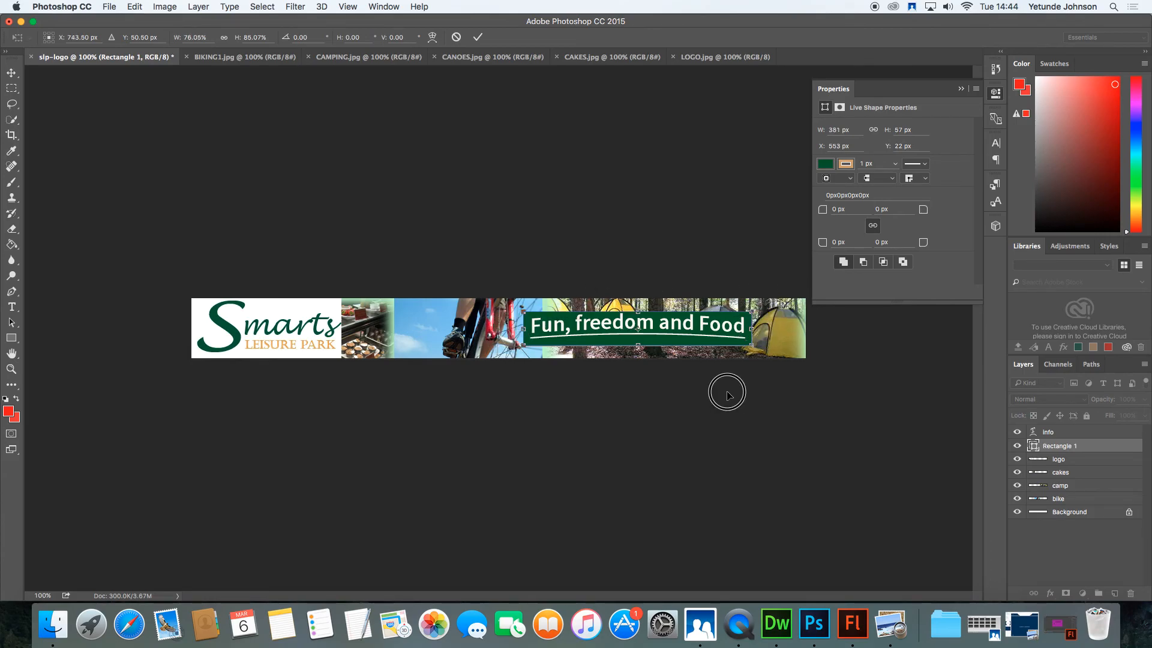
left_click_drag(639, 310, 640, 308)
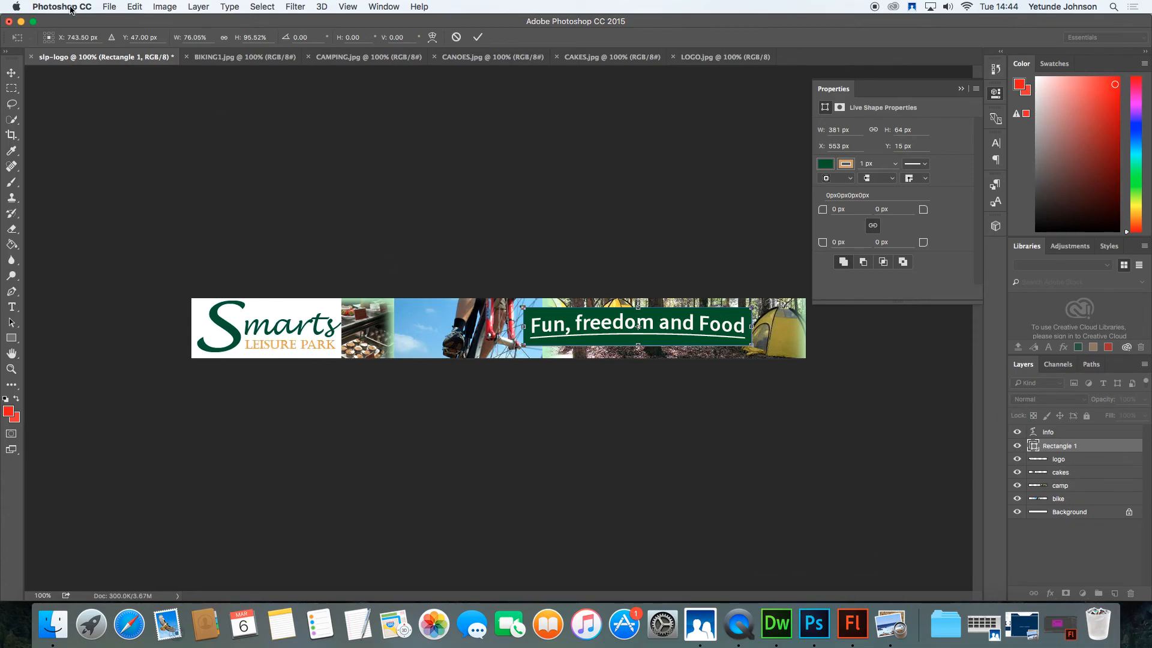
Step: Apply the green rectangle's transform and show the available adjustments
left_click(110, 8)
left_click(649, 242)
left_click(1070, 246)
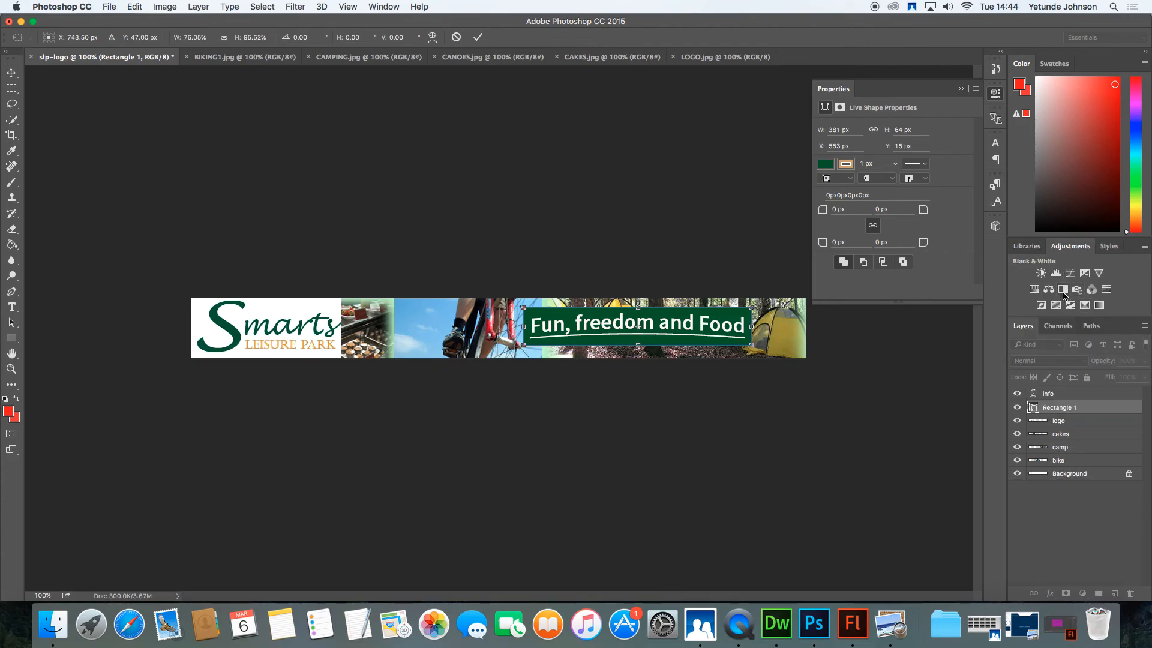
left_click(960, 88)
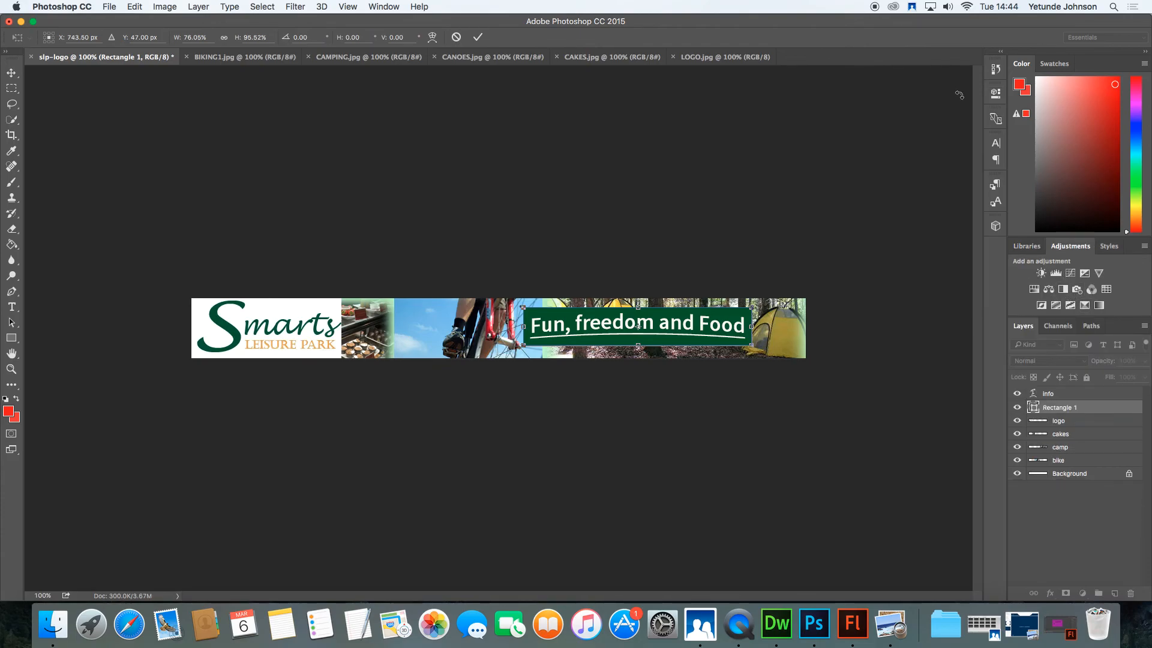
left_click(478, 37)
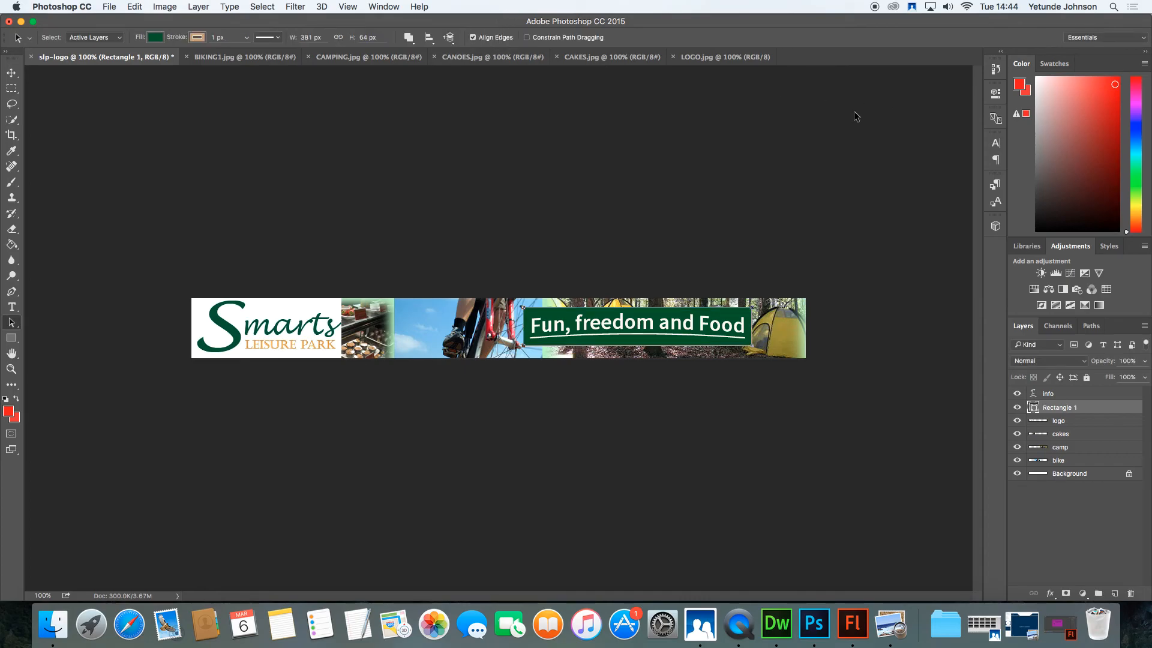
Step: Try Channel Mixer, Black & White, Posterize and Hue/Saturation adjustment layers above the green rectangle
left_click(1091, 290)
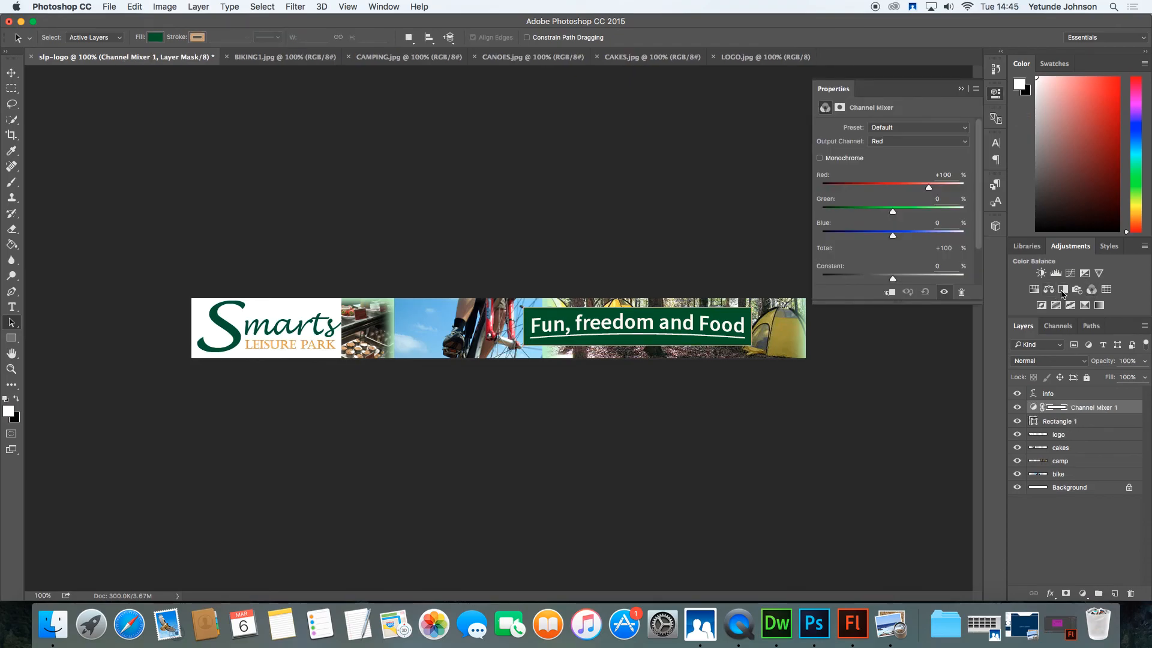
left_click(1067, 289)
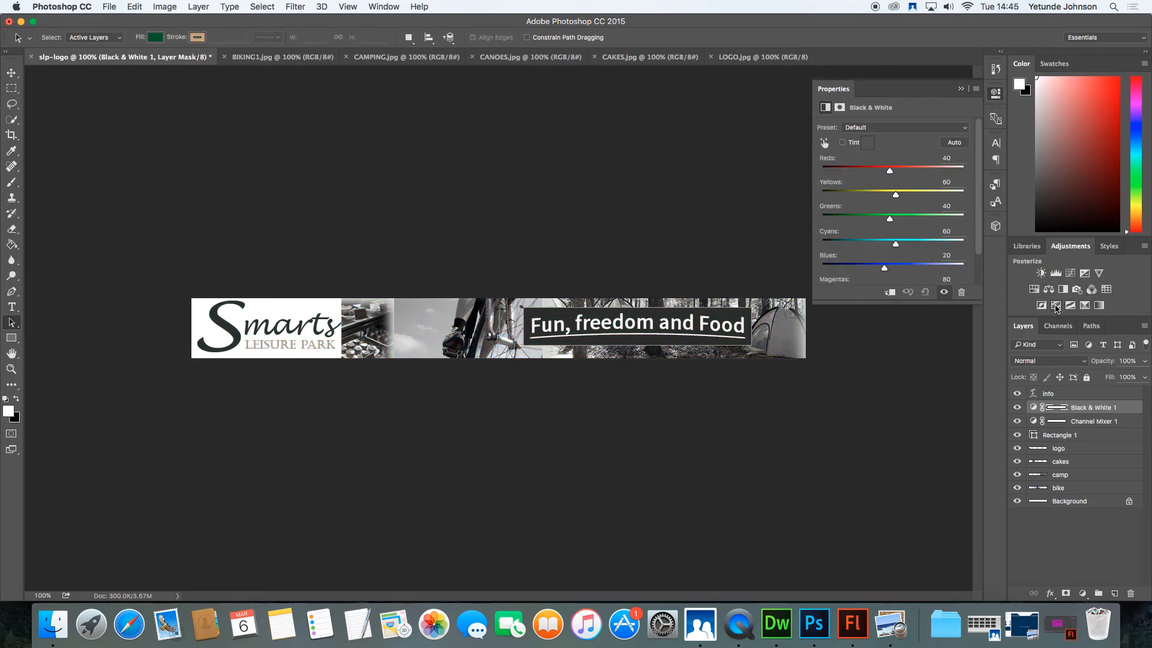
left_click(1055, 306)
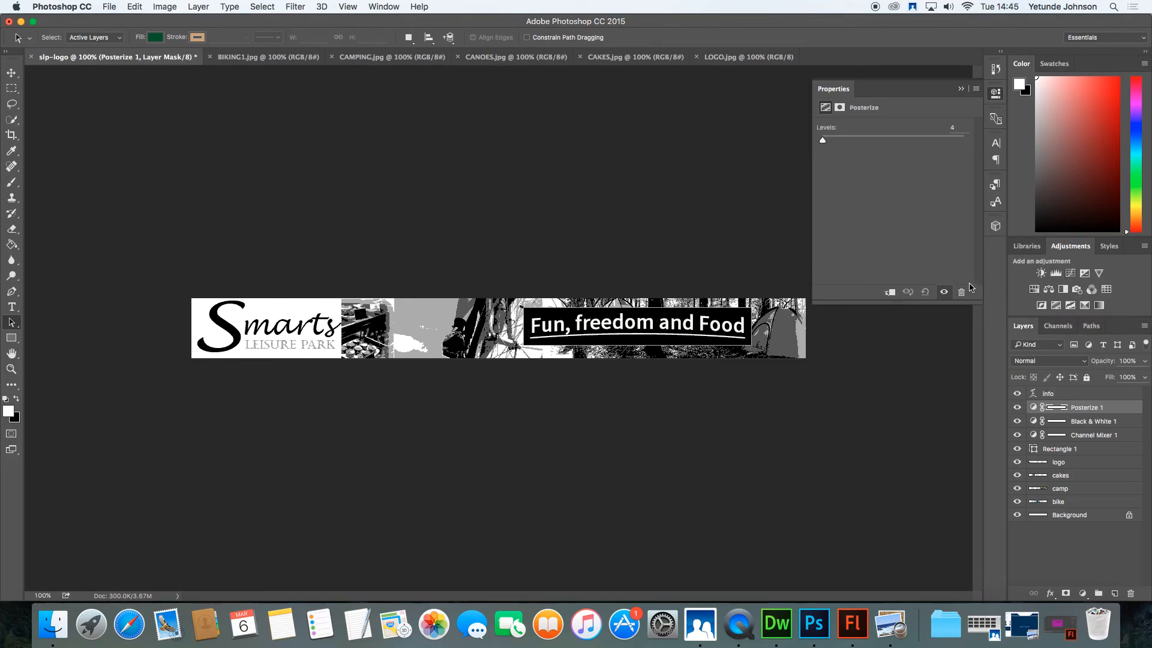
left_click(1035, 290)
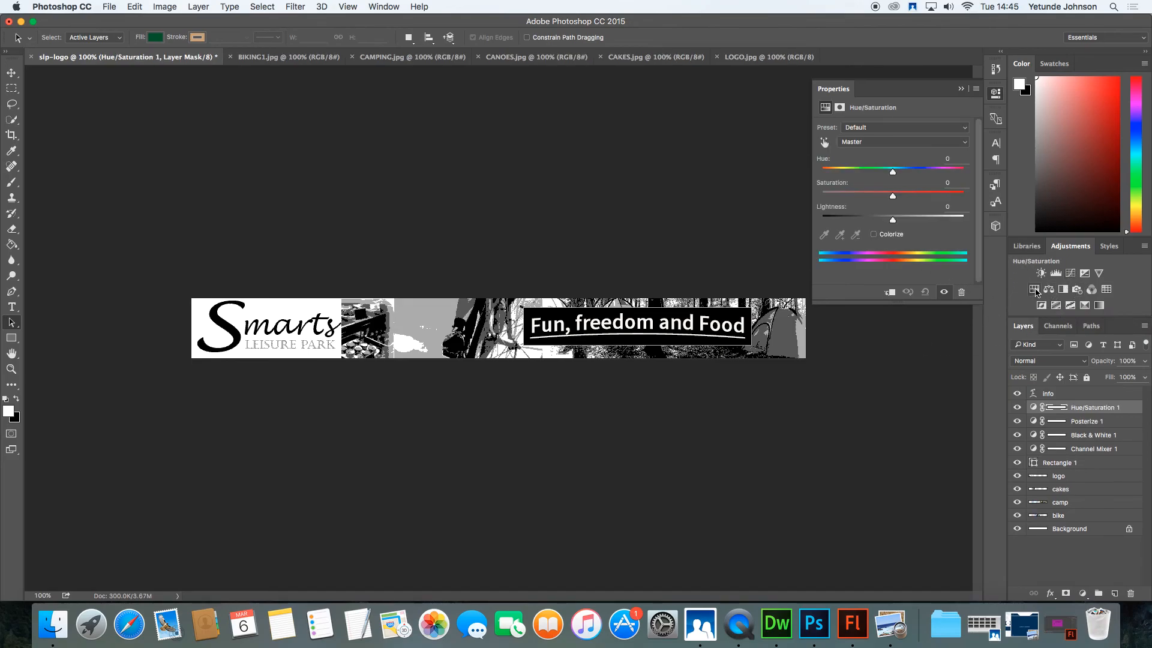
Step: Undo the addition of the Hue/Saturation adjustment layer
key("super+z")
key("super+z")
key("super+z")
key("super+z")
key("super+z")
key("super+z")
key("super+z")
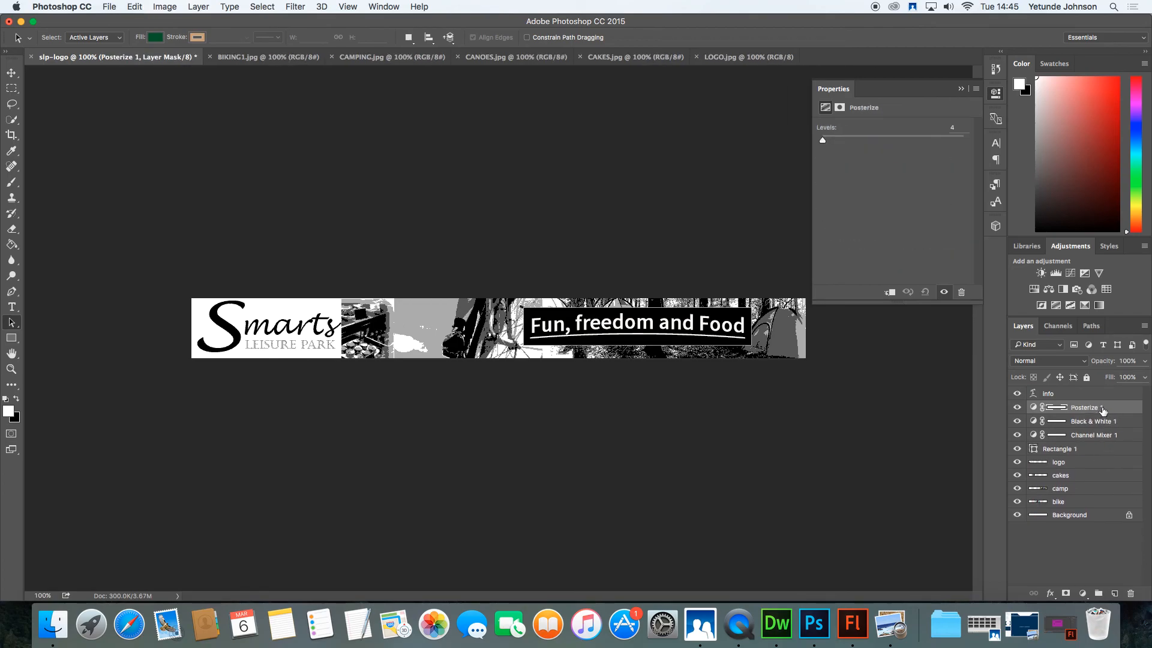
Step: Delete the Posterize adjustment's layer mask and the Posterize layer itself
left_click(1130, 594)
left_click(665, 212)
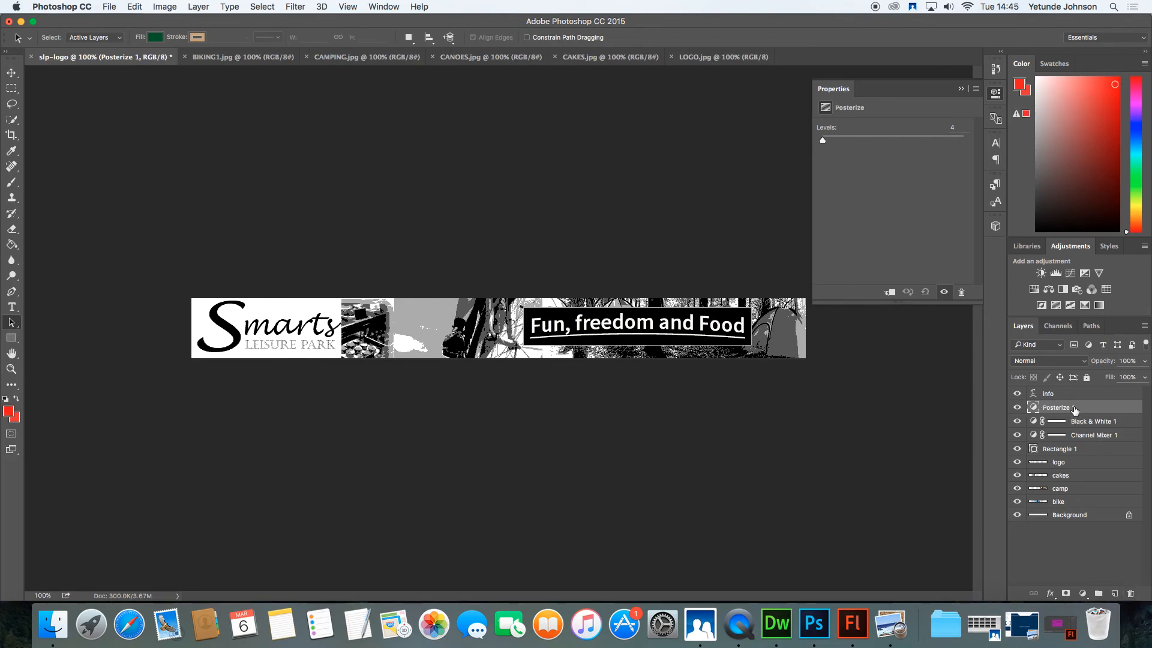
left_click(1131, 595)
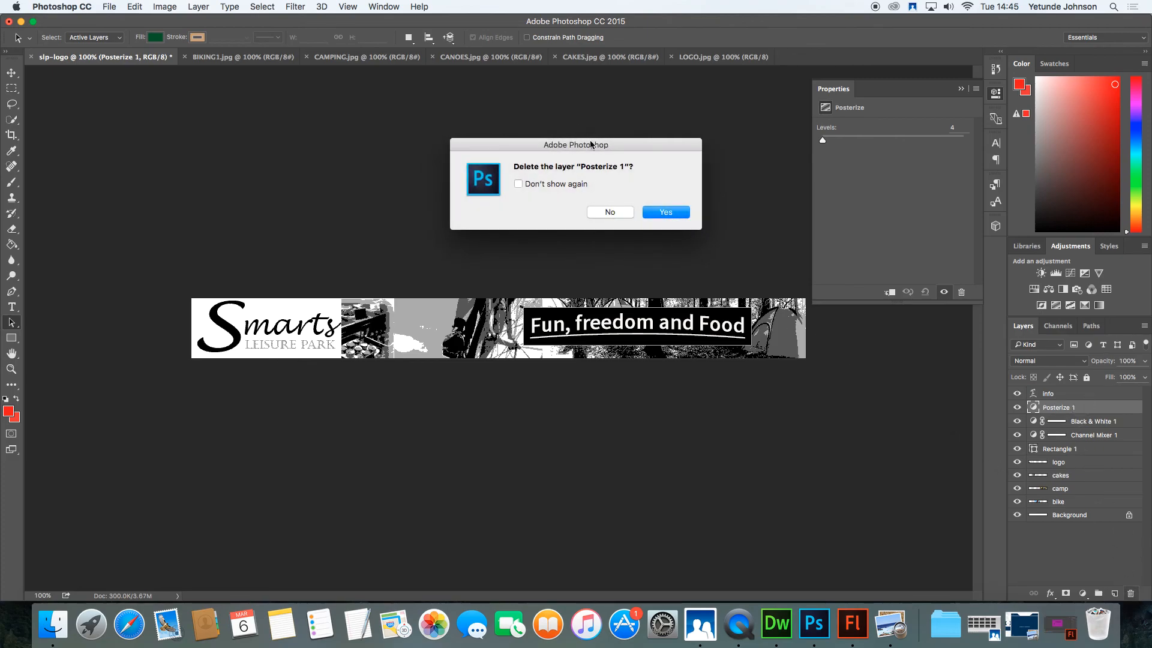
left_click(667, 212)
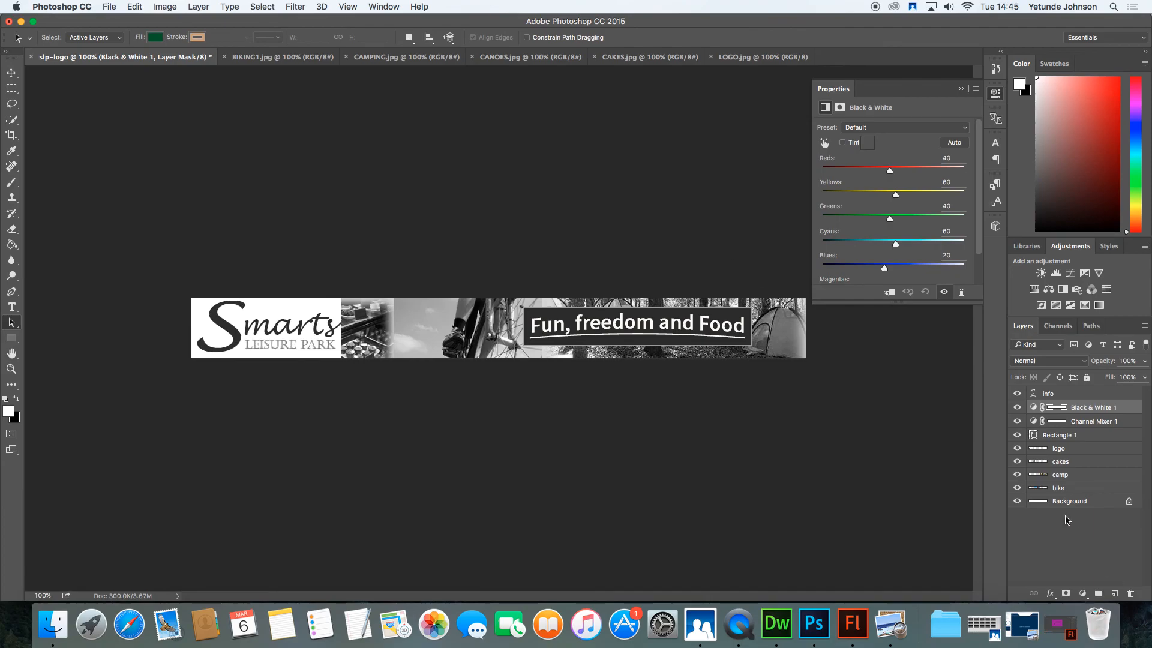
Step: Delete the Black & White and Channel Mixer adjustment layers
left_click(1092, 408)
left_click(1130, 593)
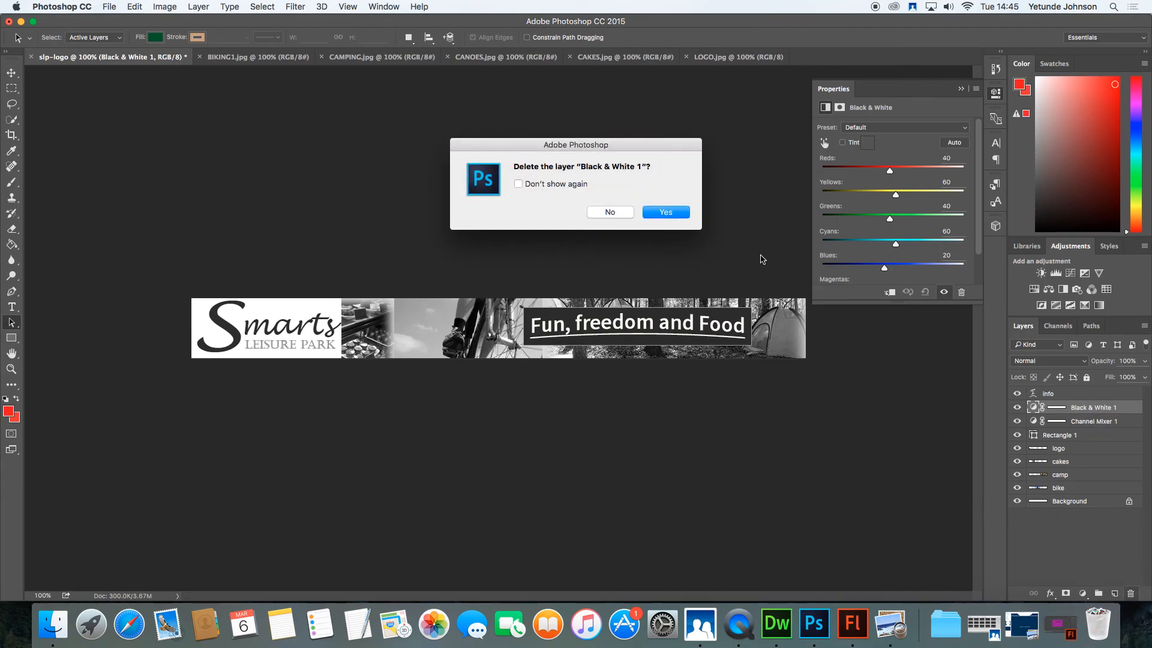
left_click(666, 213)
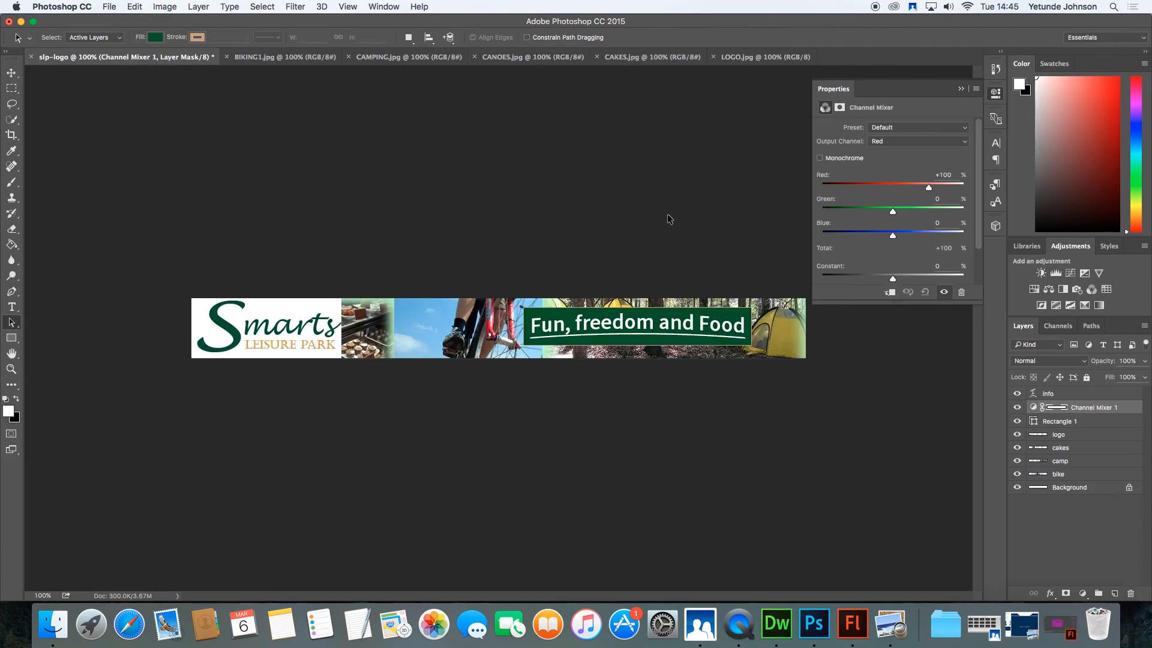
left_click(1071, 407)
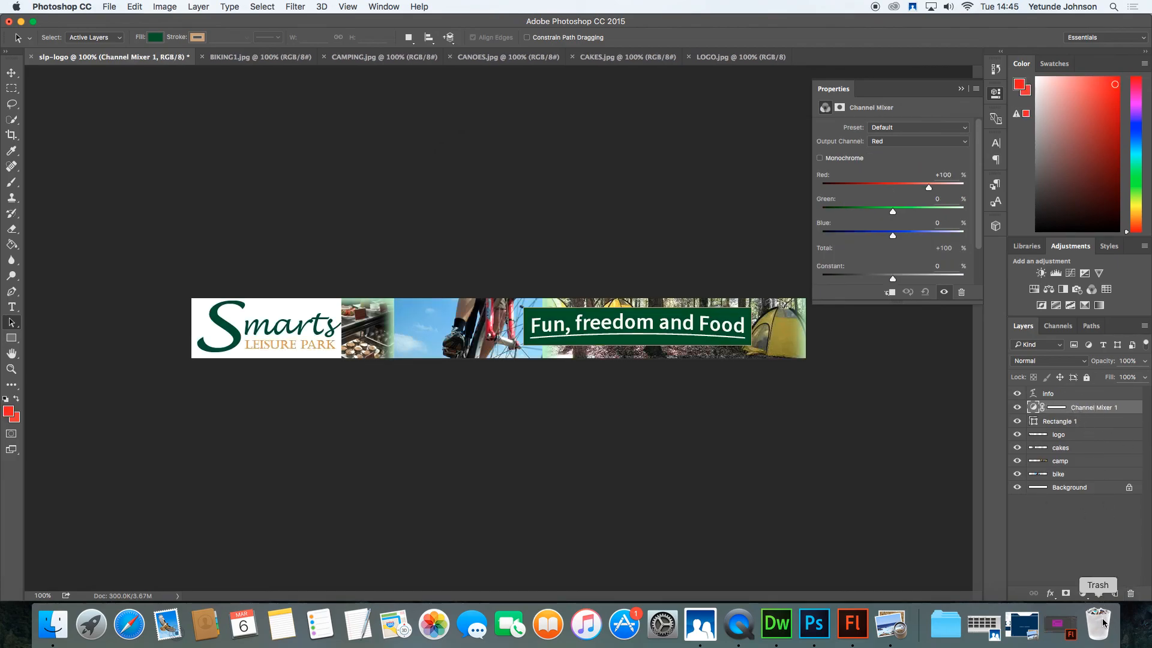
left_click(1131, 595)
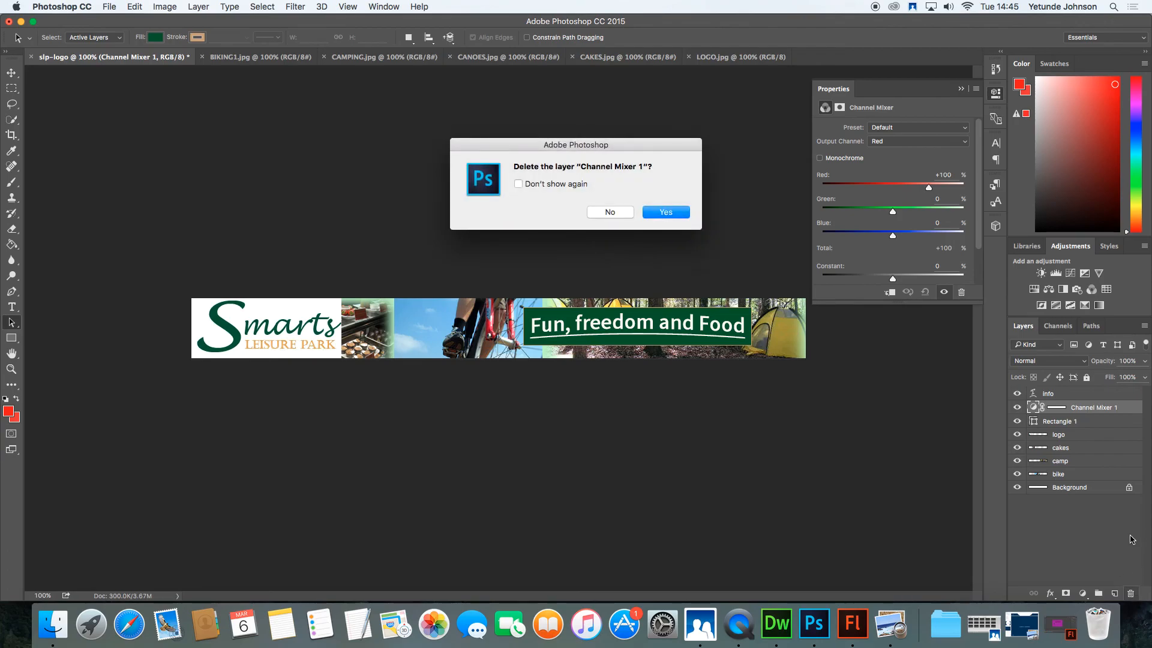
left_click(666, 212)
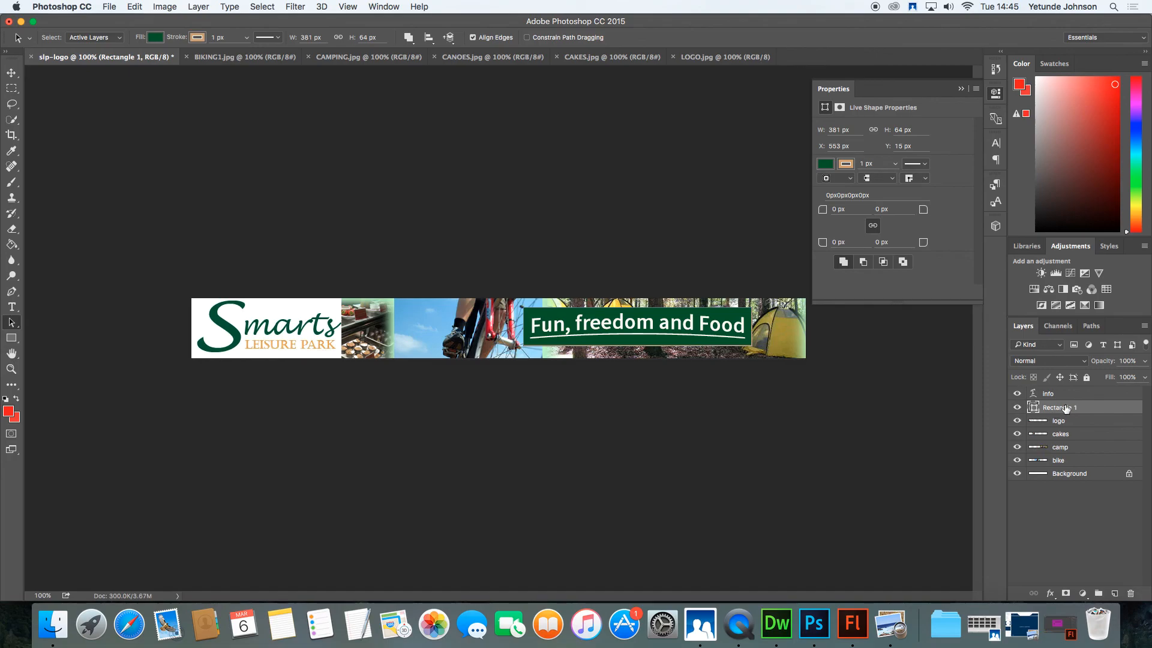
Step: Reduce the green rectangle layer's opacity to 71% and collapse its shape properties
left_click(1145, 362)
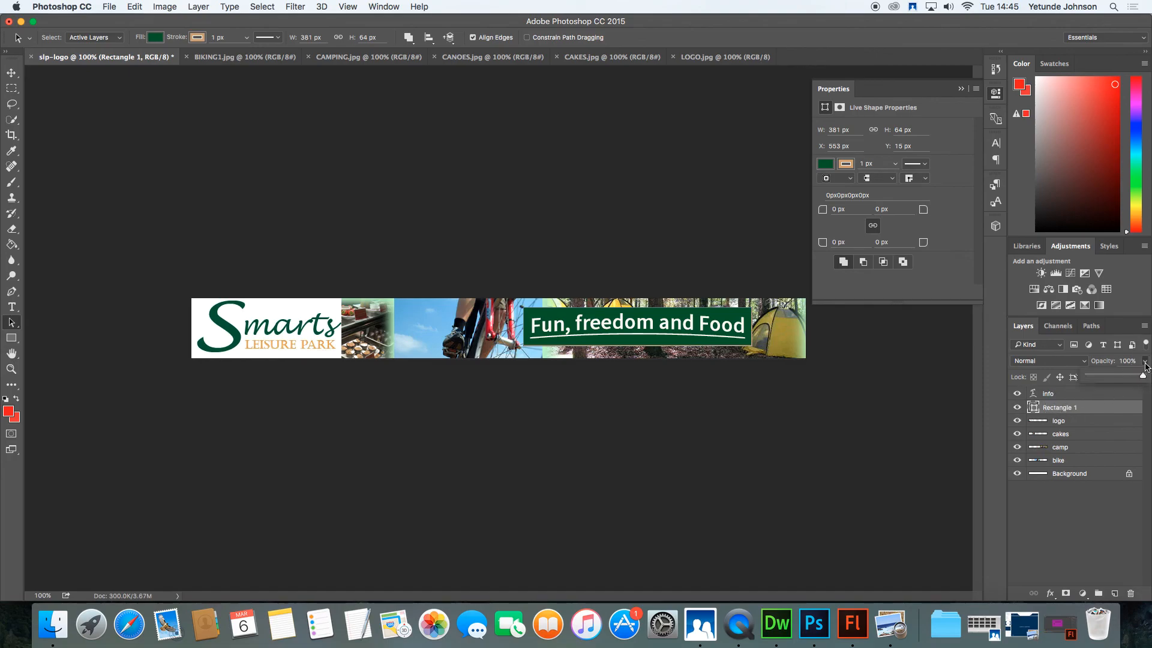
mouse_move(1143, 382)
left_mouse_down()
mouse_move(1107, 379)
mouse_move(1126, 376)
left_mouse_up()
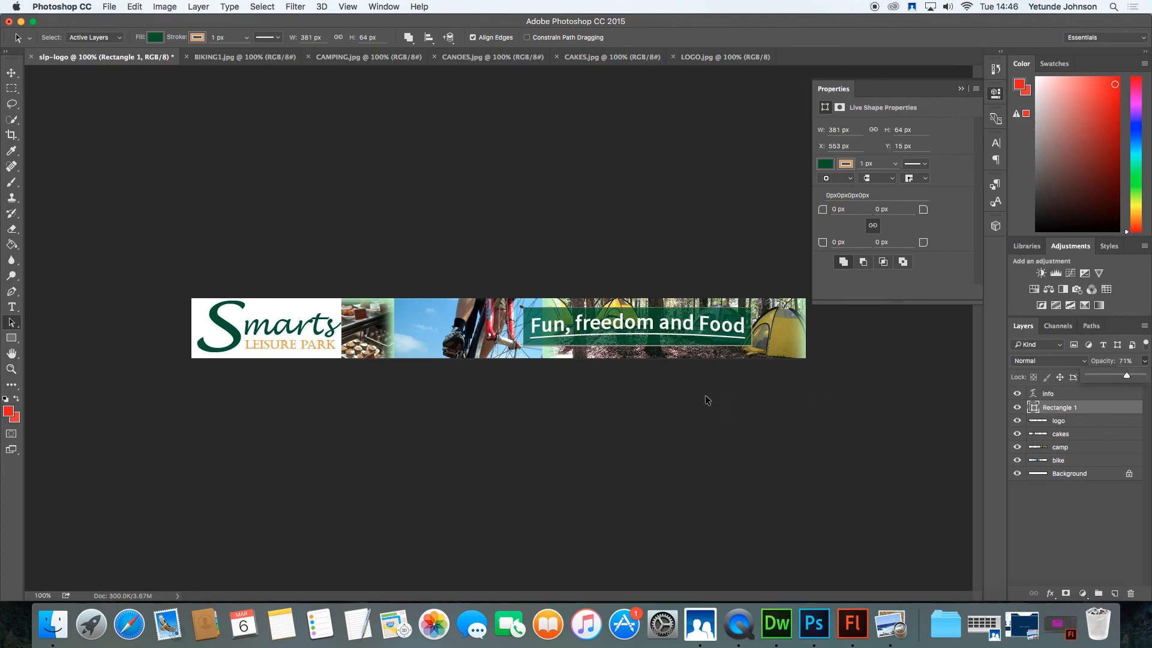
left_click(279, 124)
left_click(960, 89)
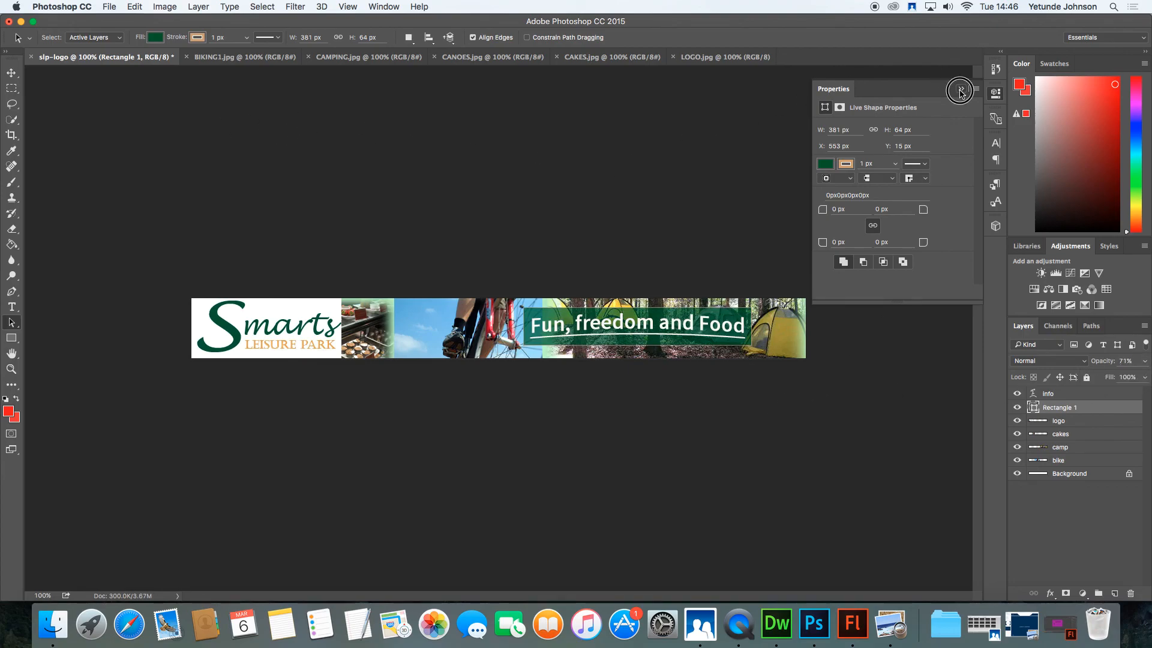
Step: Save the document as the Photoshop file slp-banner.psd in the IMAGES folder, with layers and maximized compatibility
left_click(110, 7)
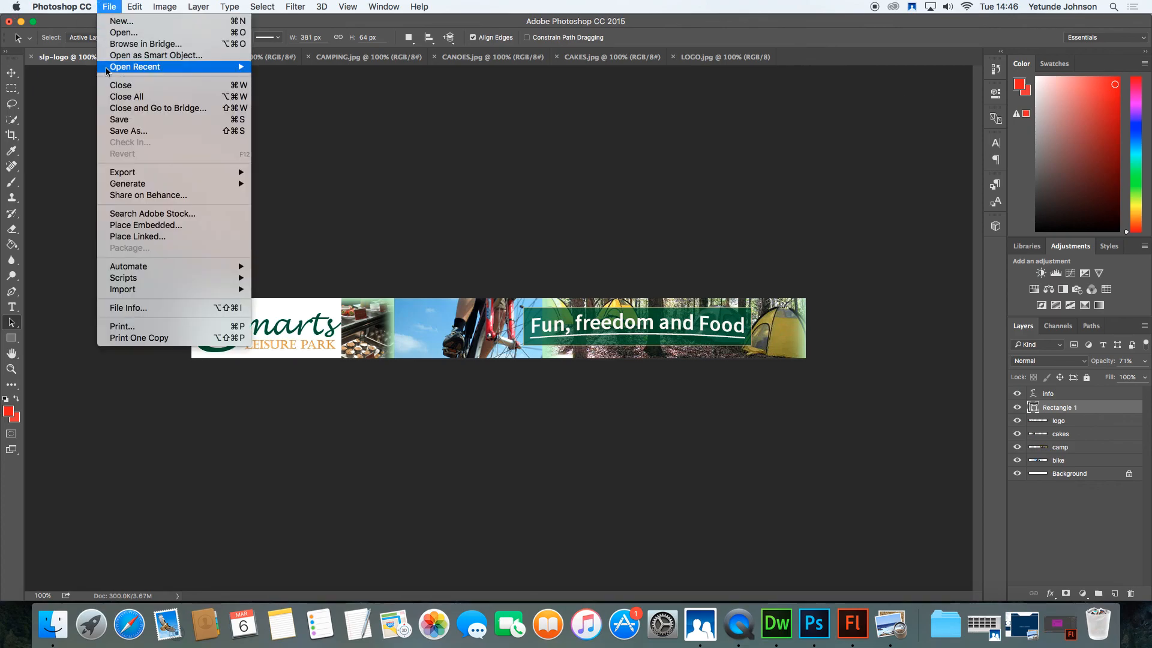
left_click(128, 132)
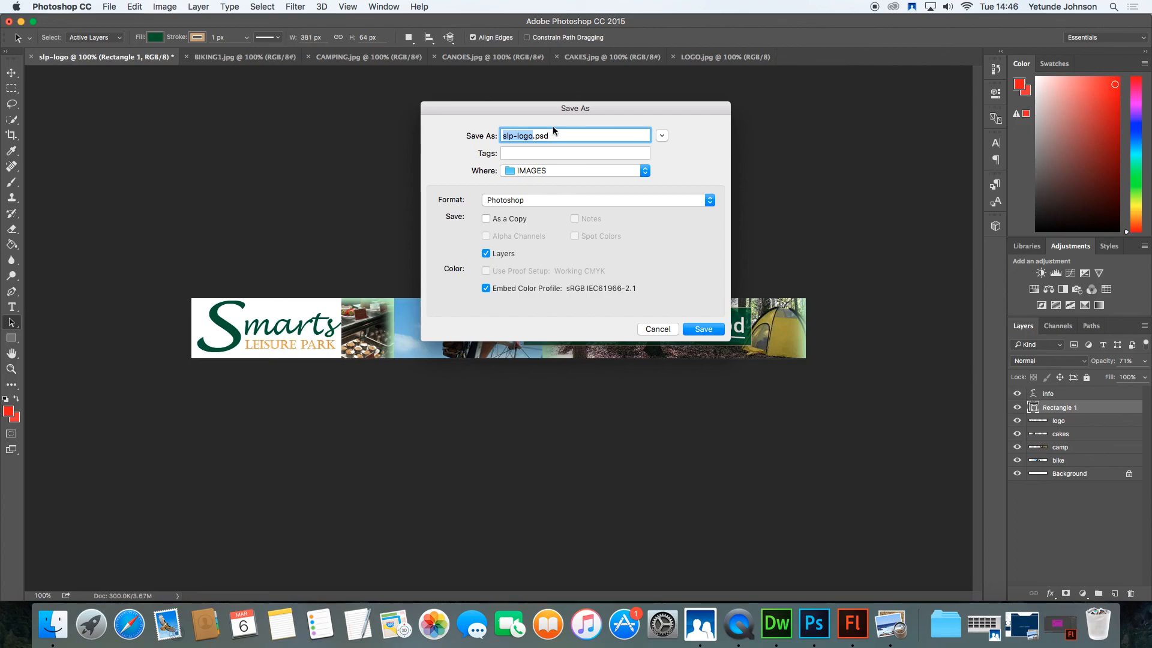
type("ban")
key("BackSpace")
key("BackSpace")
key("BackSpace")
type("slp-banner")
left_click(705, 330)
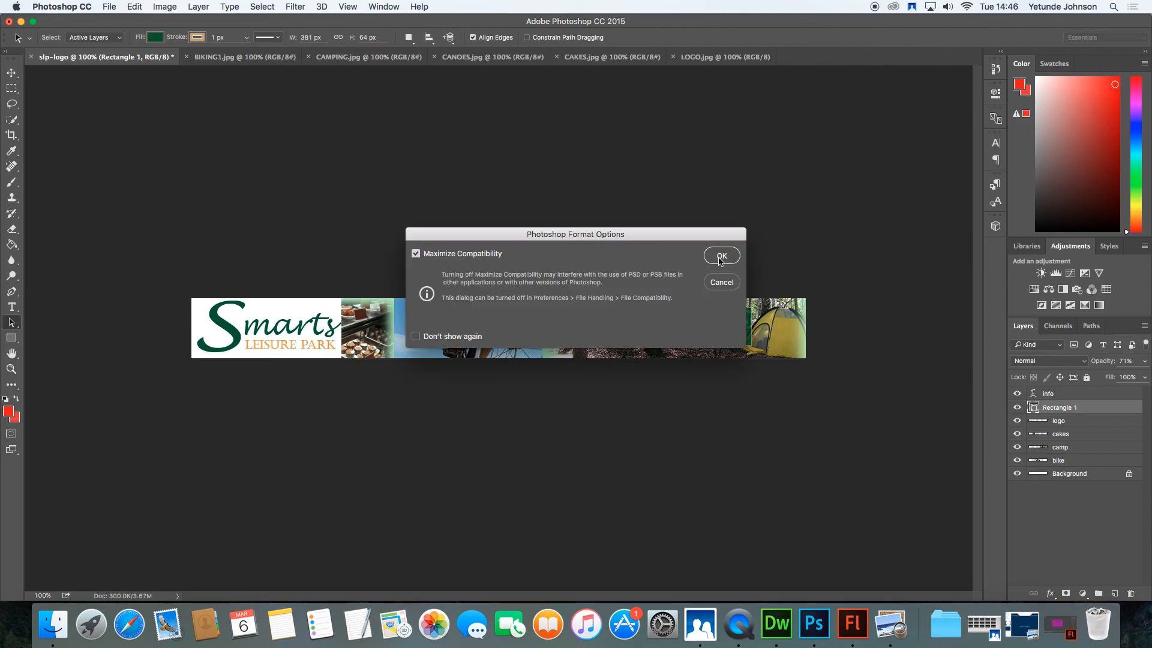
left_click(722, 256)
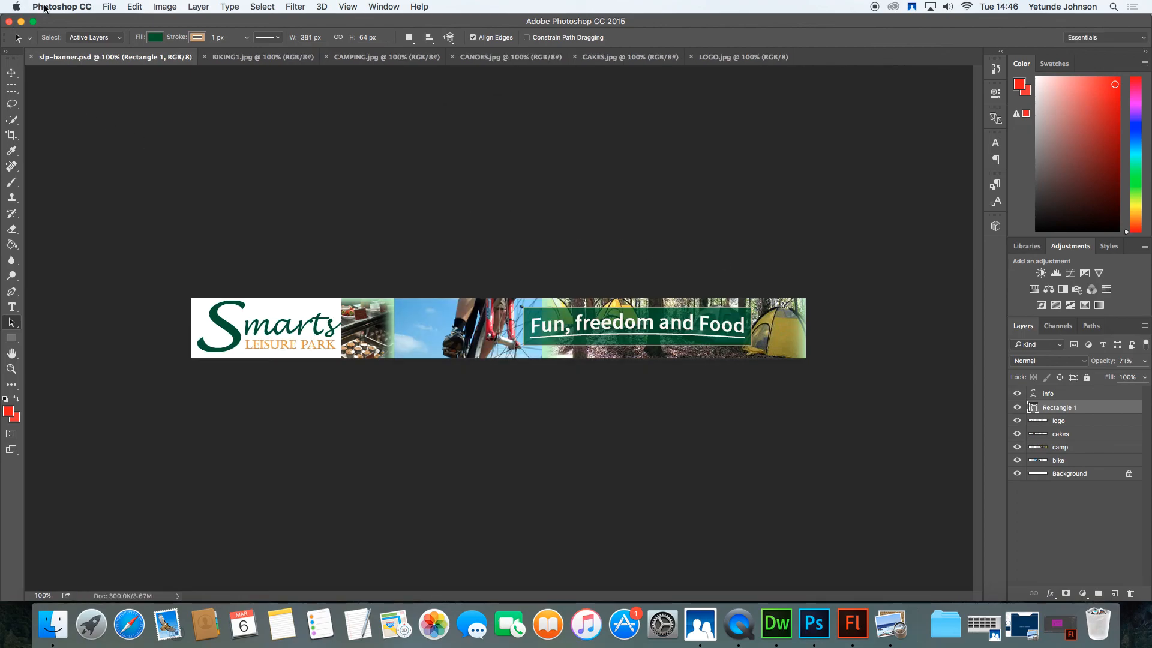
Step: Export the banner as slp-banner.jpg at 1024 × 100 px and 100% quality into the IMAGES folder, and switch to Dreamweaver
left_click(110, 8)
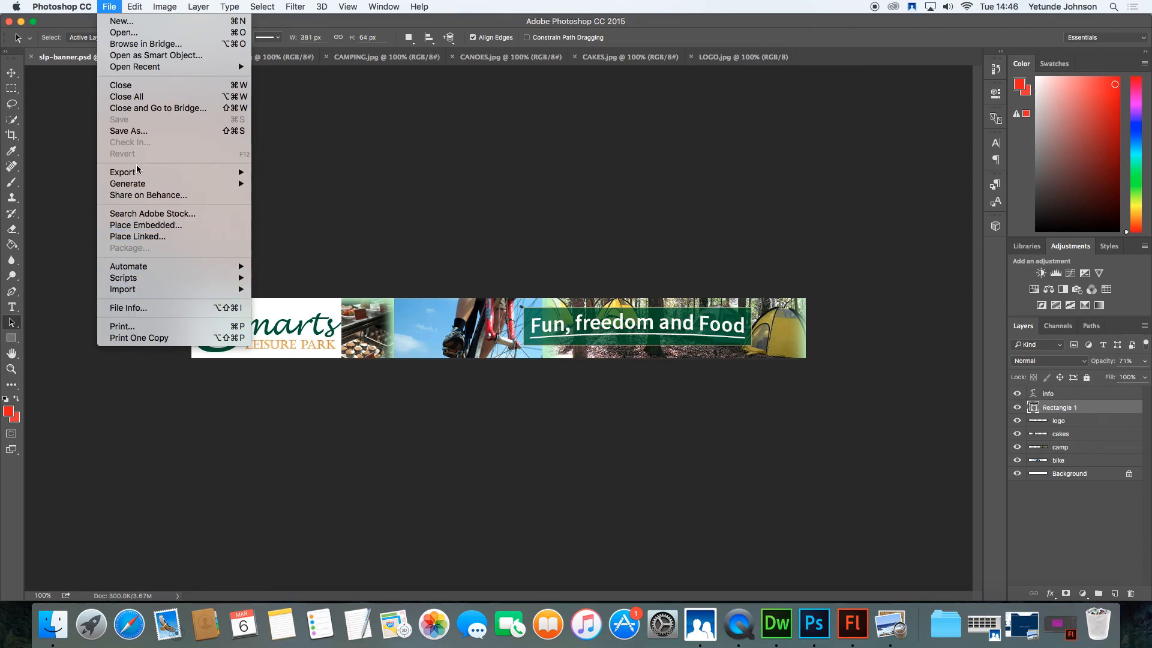
mouse_move(135, 173)
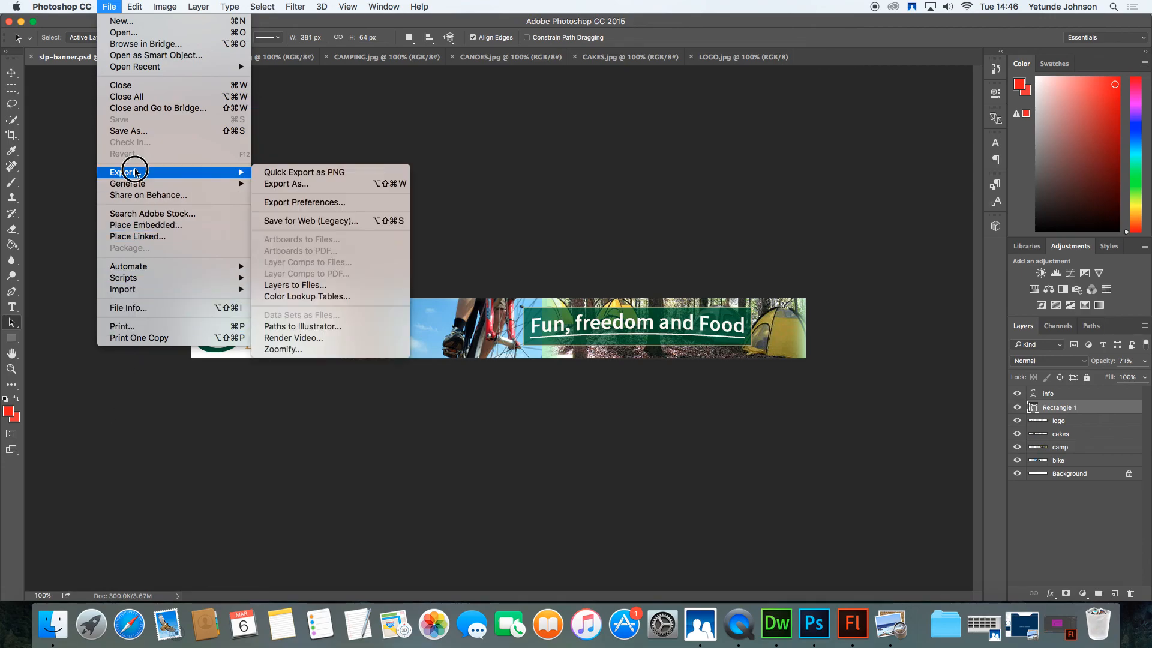
left_click(288, 184)
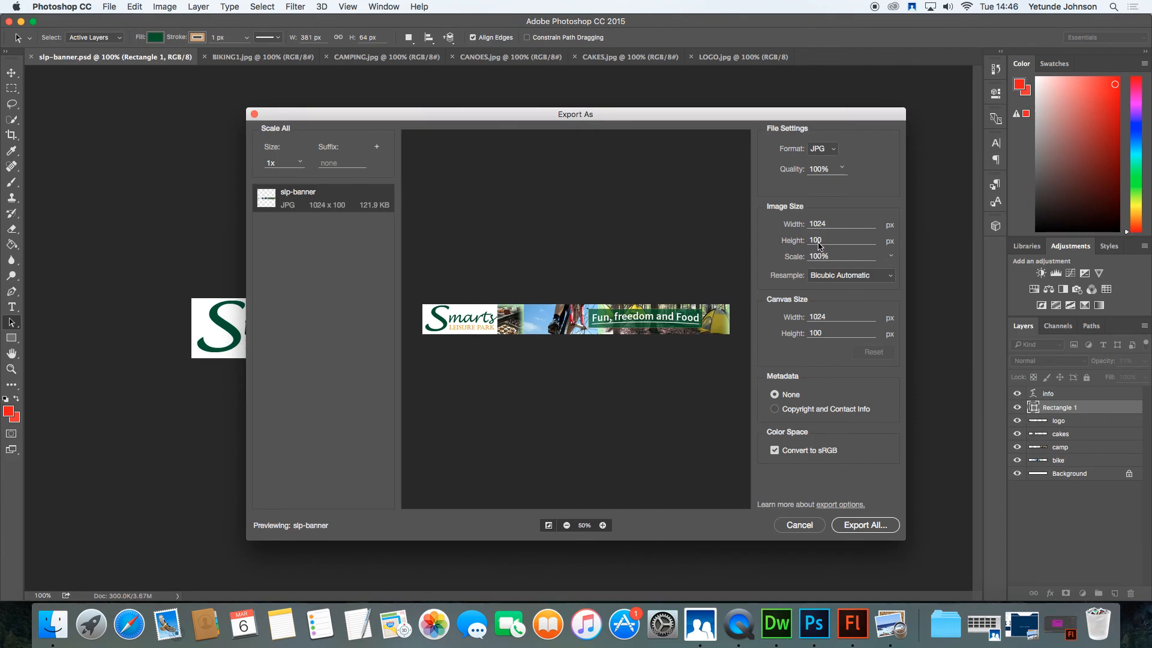
left_click(852, 525)
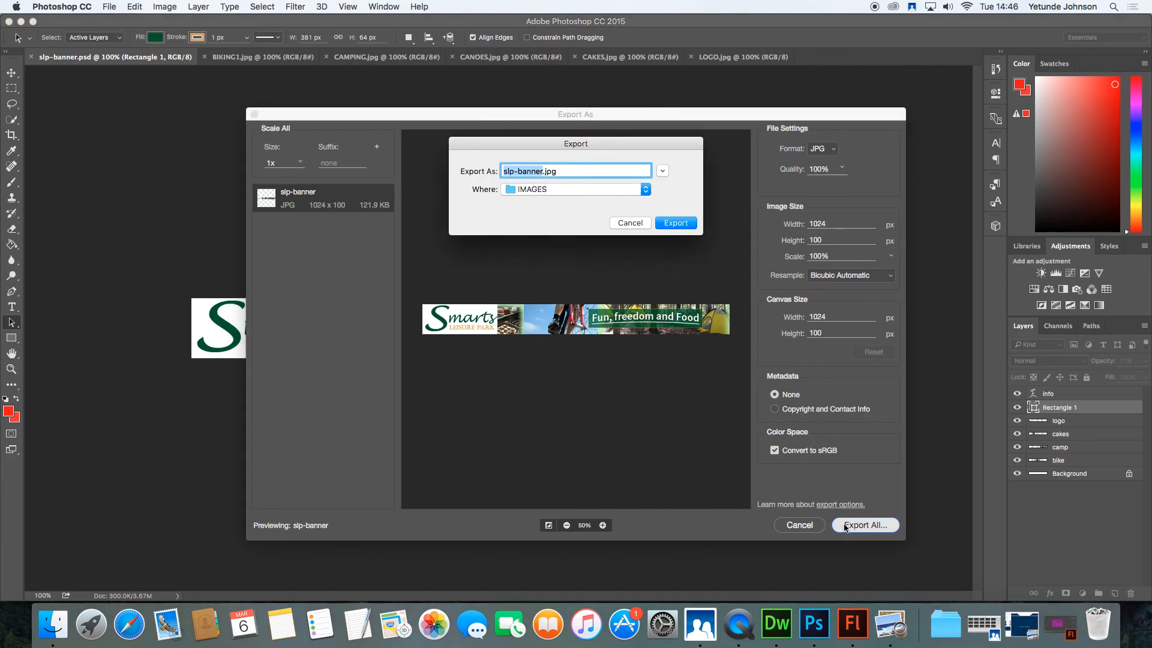
left_click(675, 223)
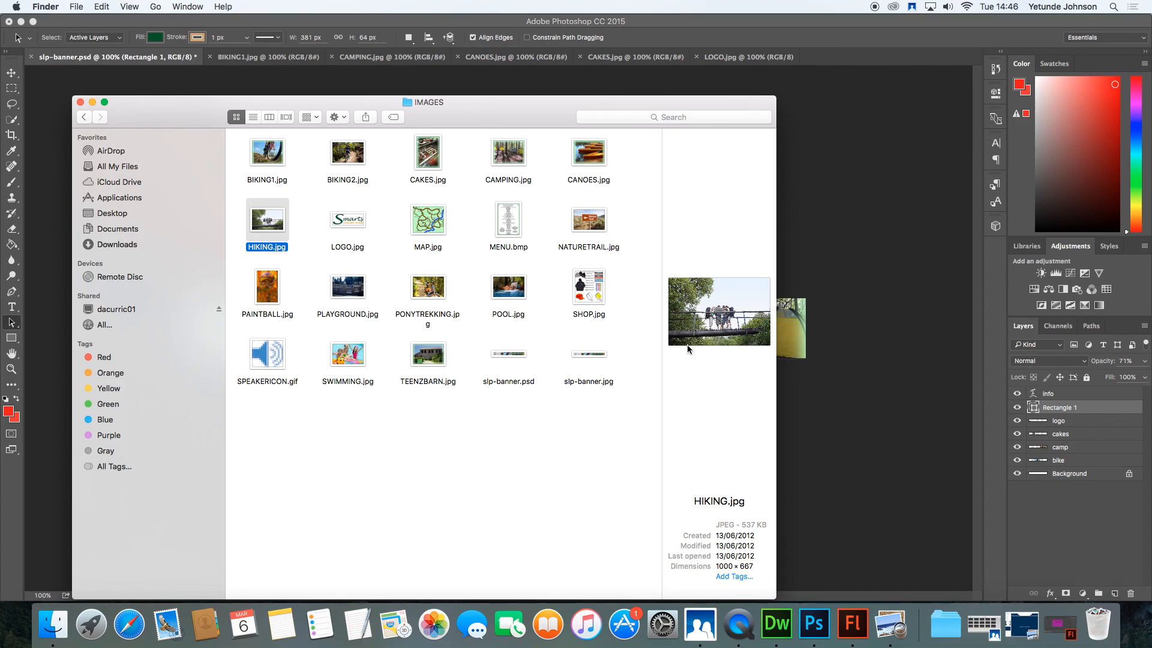
left_click(777, 624)
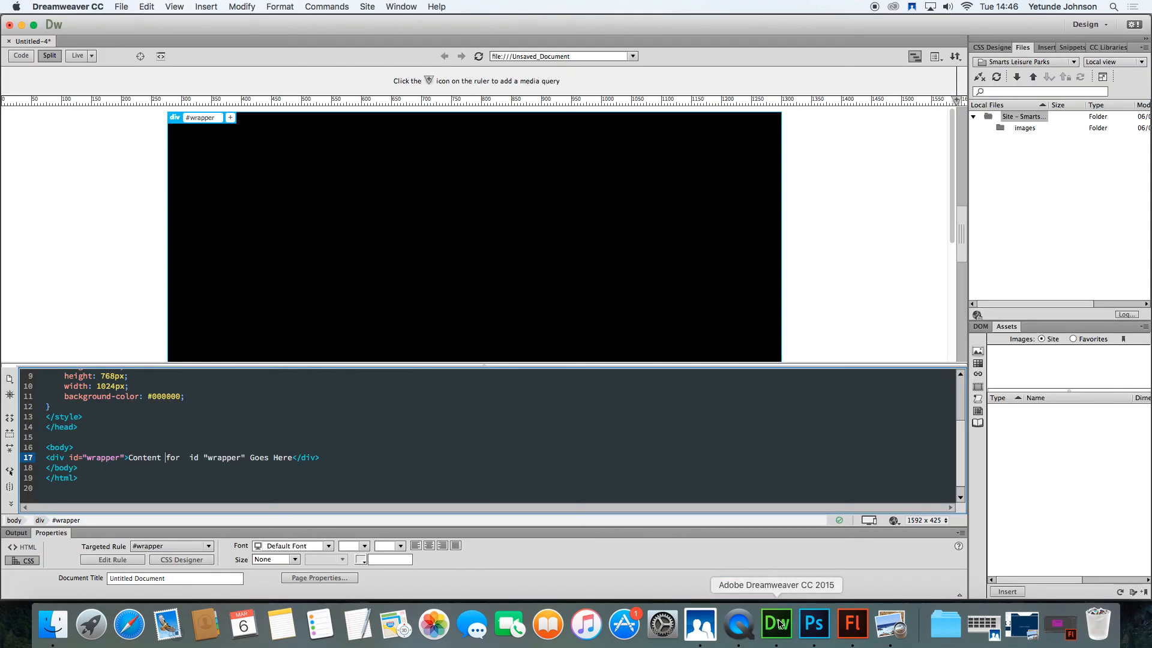